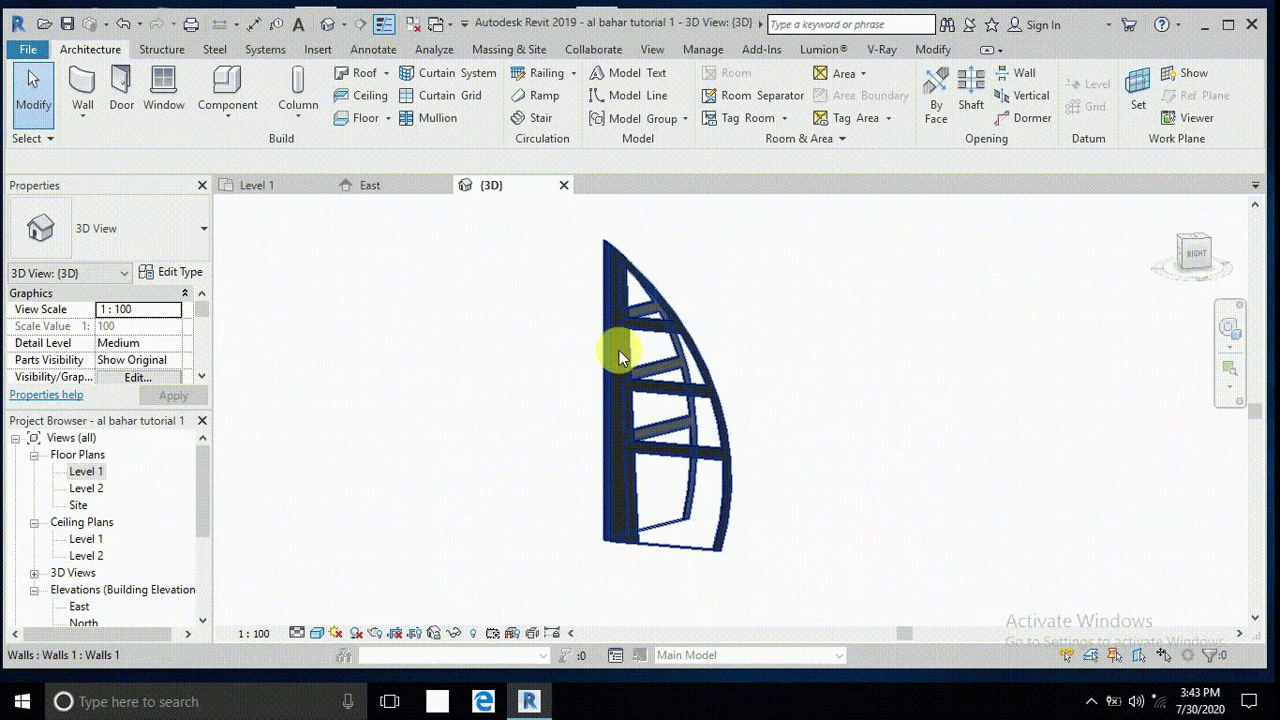
Examine the existing curved wall frame in the 3D view and select it briefly to inspect it.
scroll(571, 331, up, 2)
scroll(574, 340, down, 1)
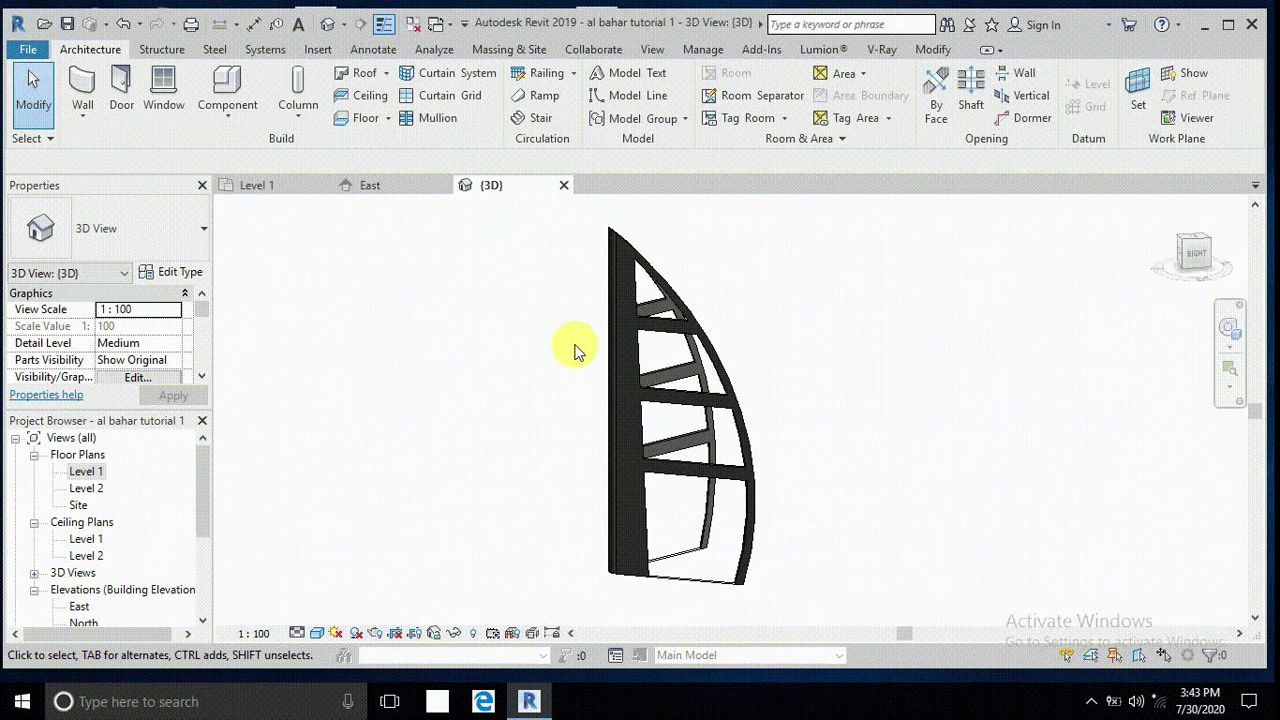
middle_drag(561, 350, 534, 349)
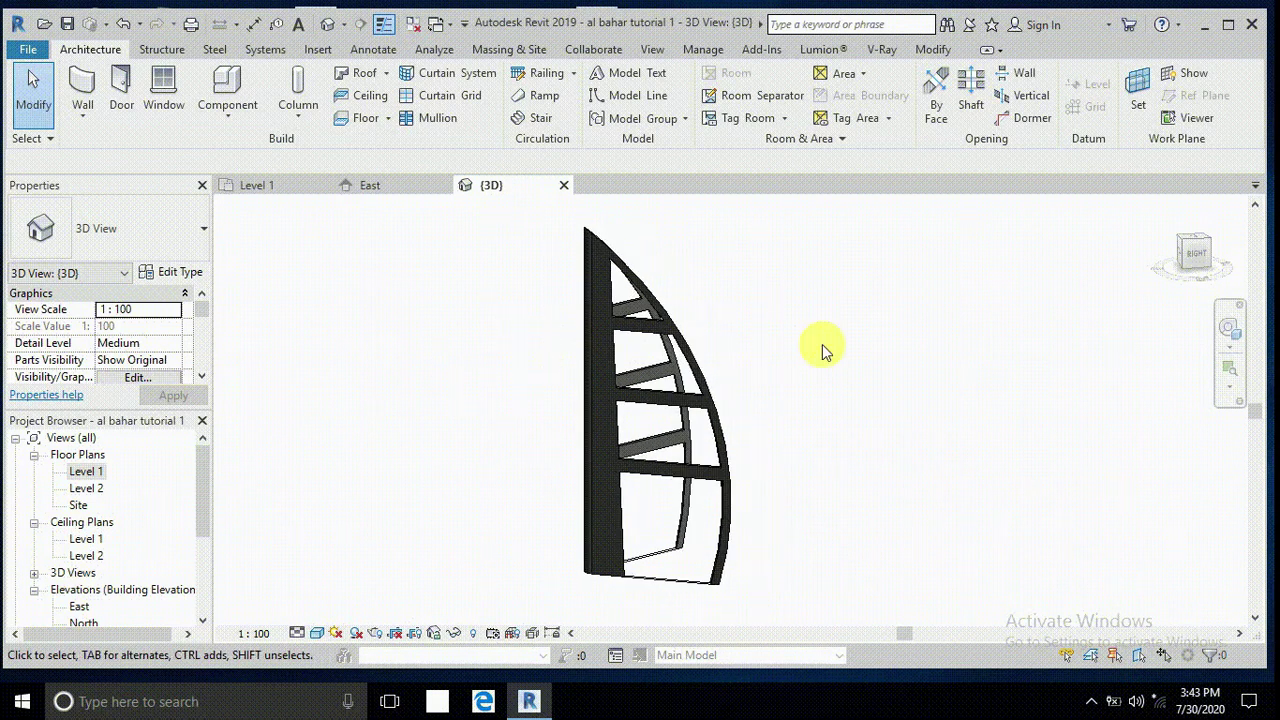
middle_drag(808, 370, 790, 385)
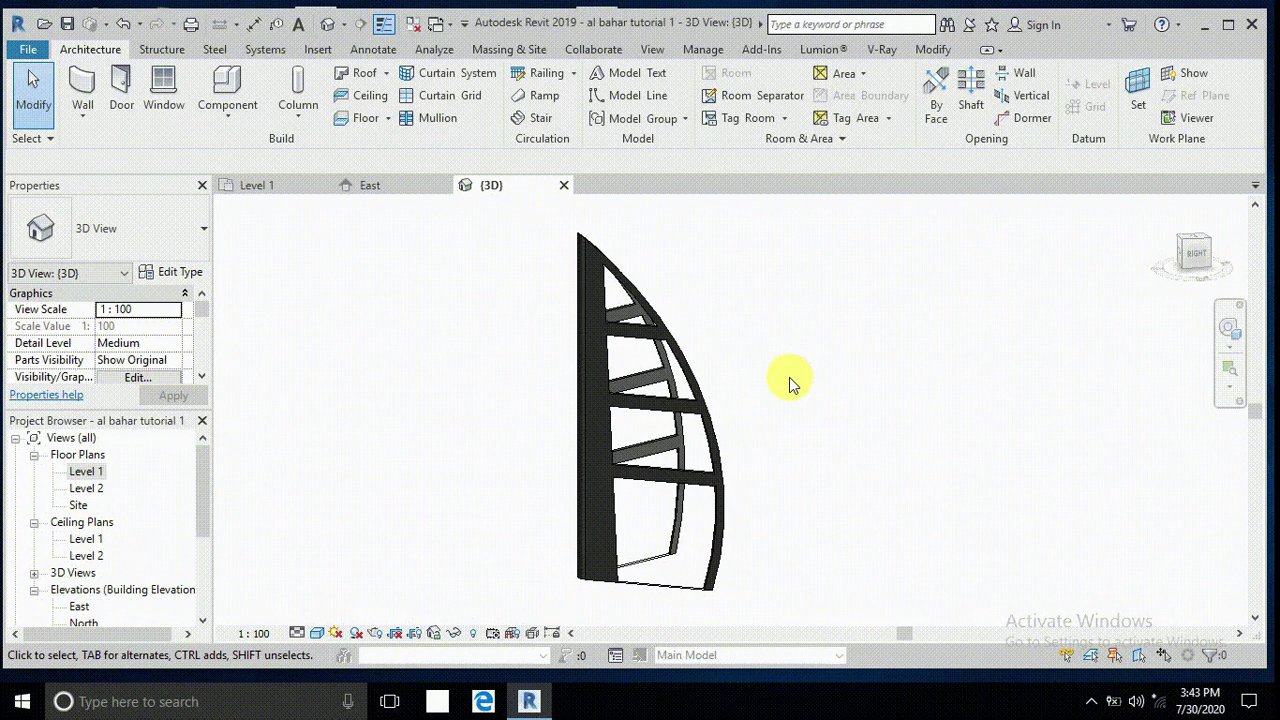
click(700, 370)
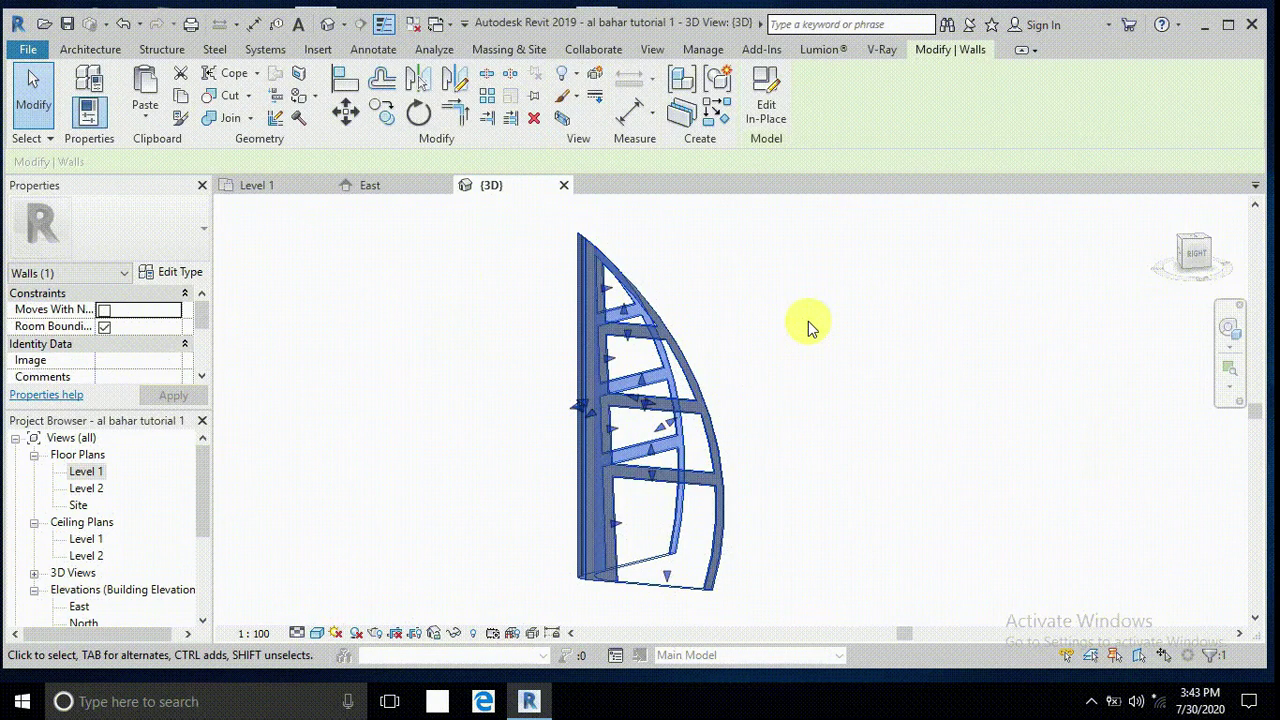
click(432, 314)
click(579, 272)
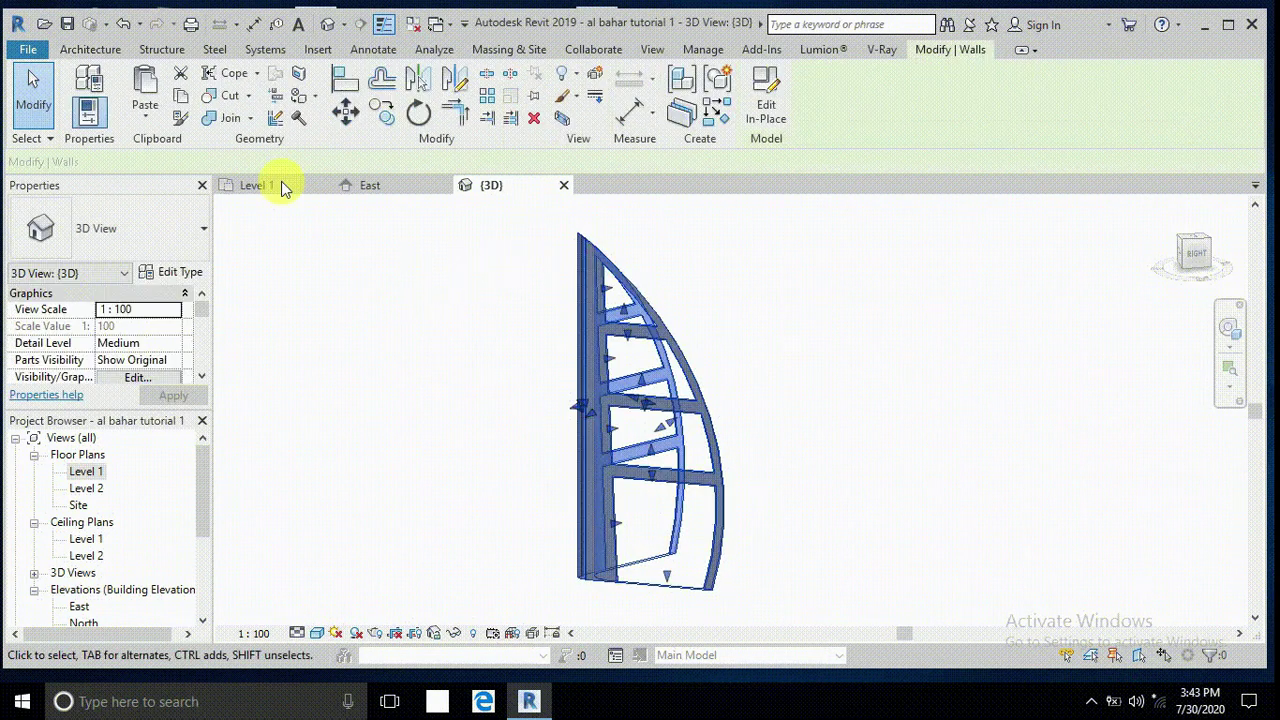
click(420, 323)
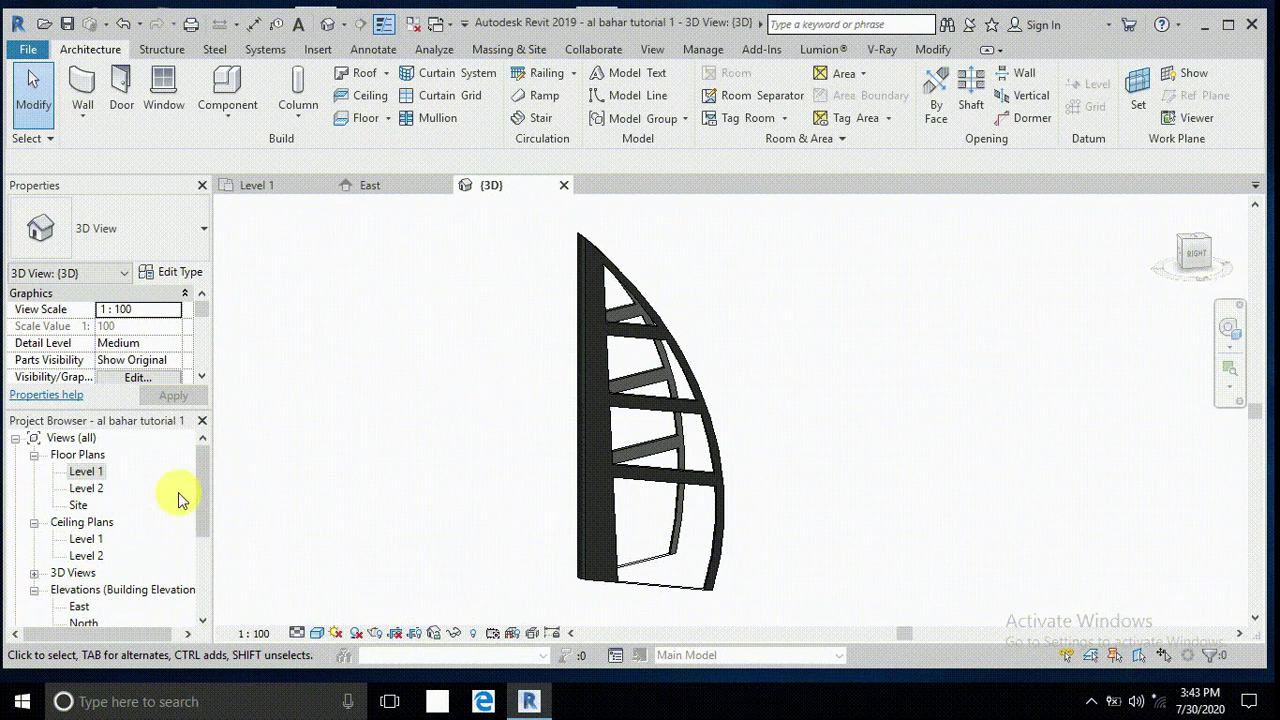
Open the Level 1 floor plan and start a new in-place mass with the default name.
double_click(88, 472)
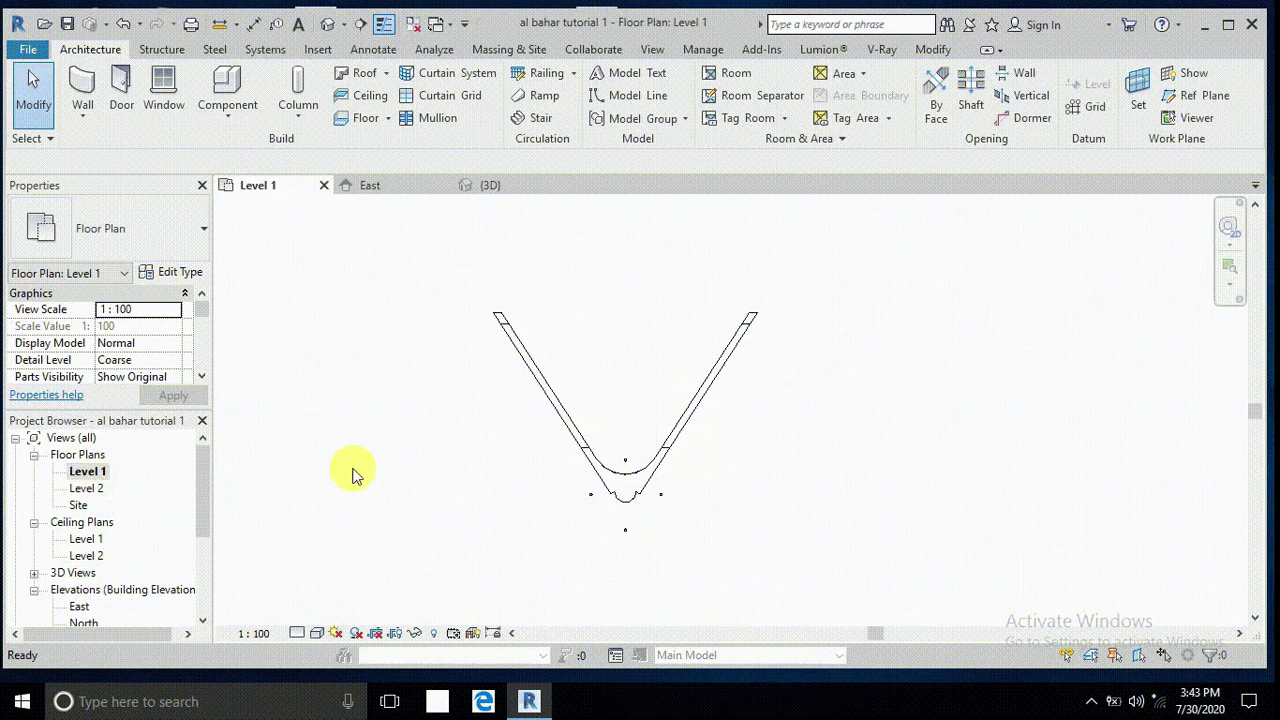
click(509, 49)
click(205, 108)
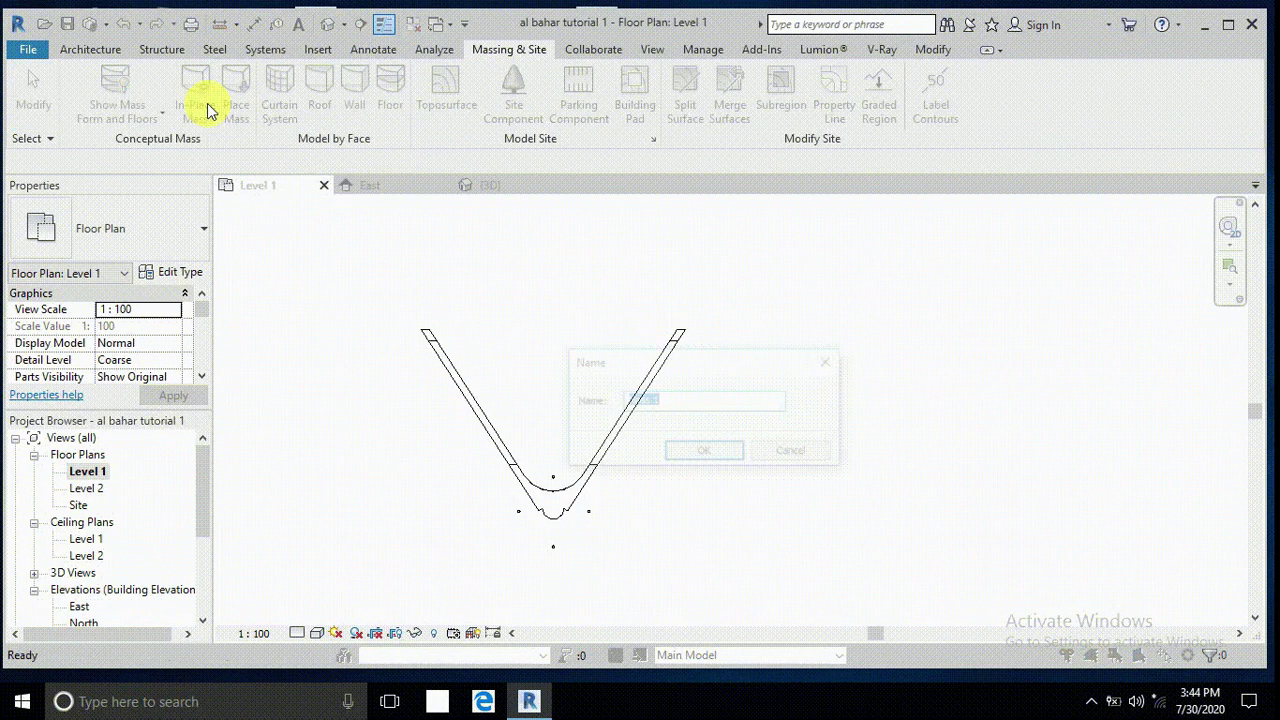
click(700, 453)
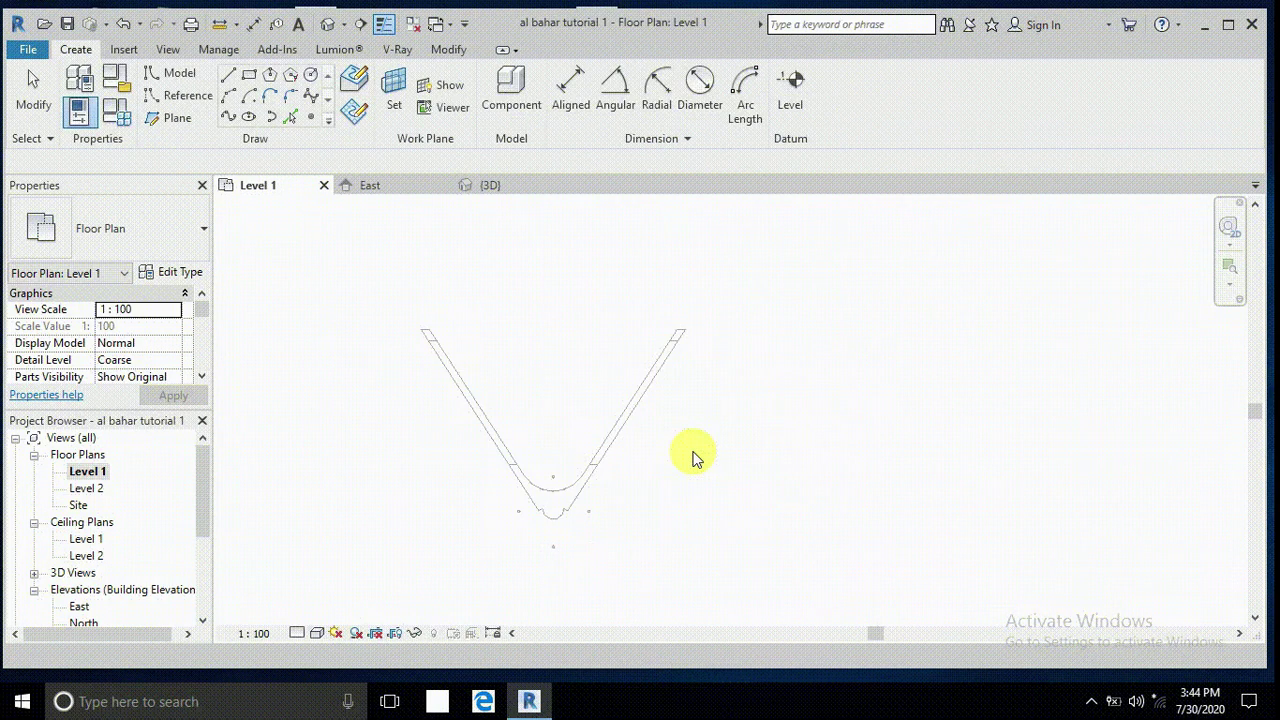
Draw a vertical model line about 92 units long in the empty area right of the V-shaped walls.
middle_drag(691, 451, 749, 469)
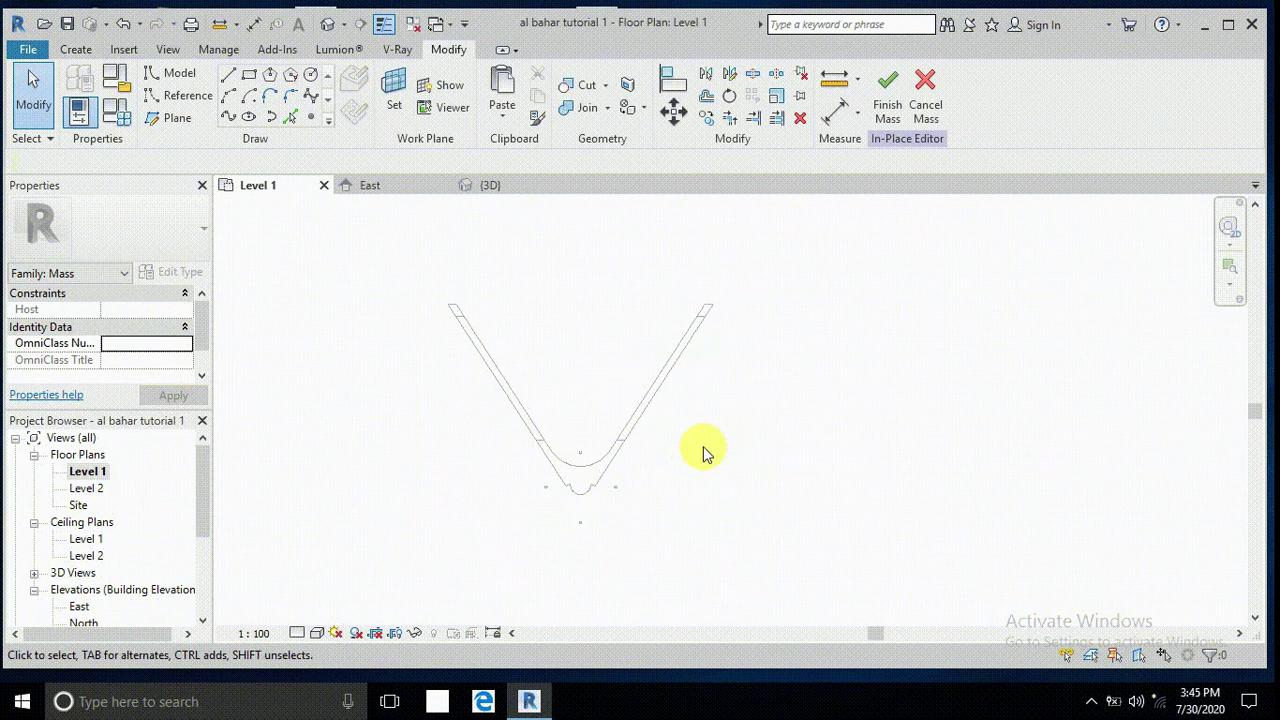
click(228, 82)
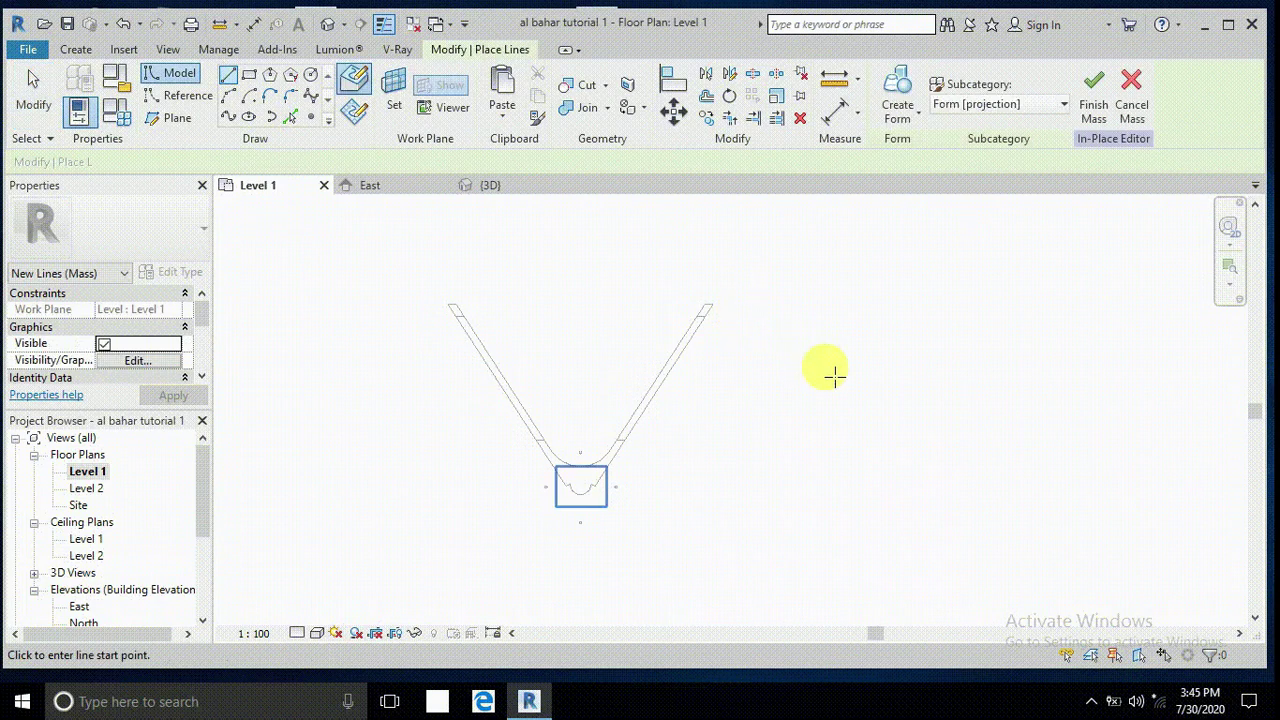
click(795, 368)
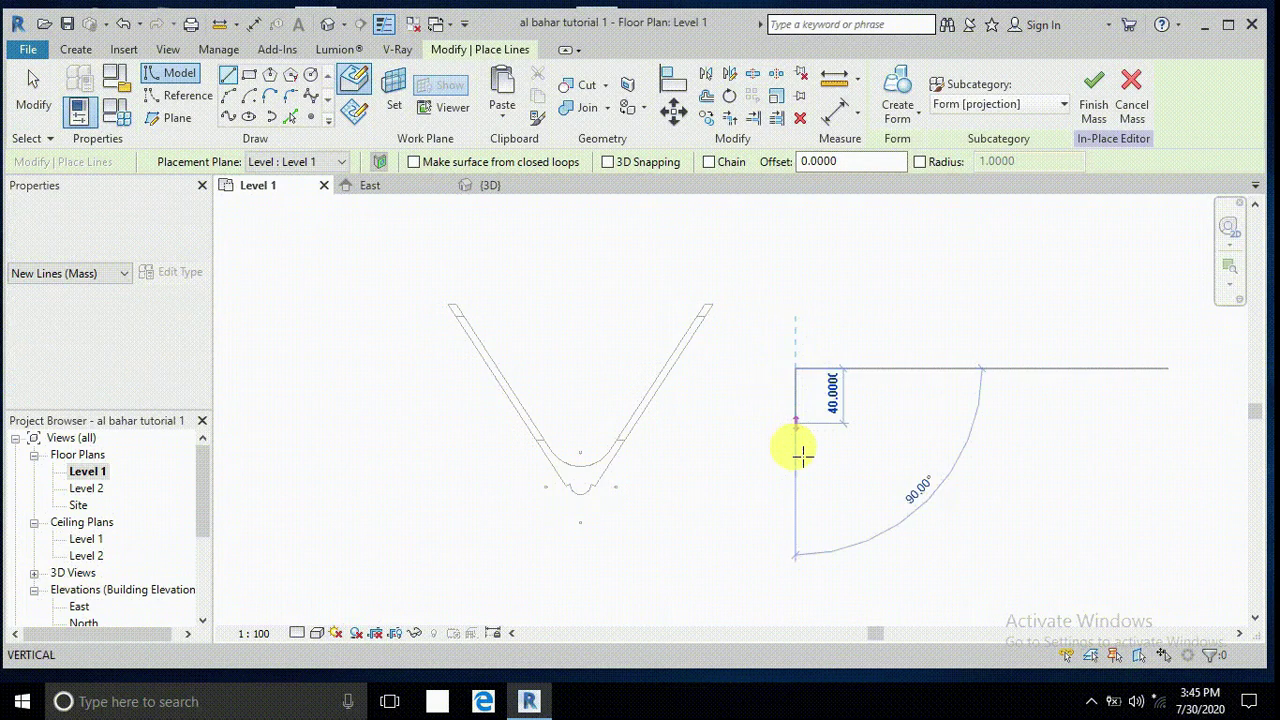
click(795, 494)
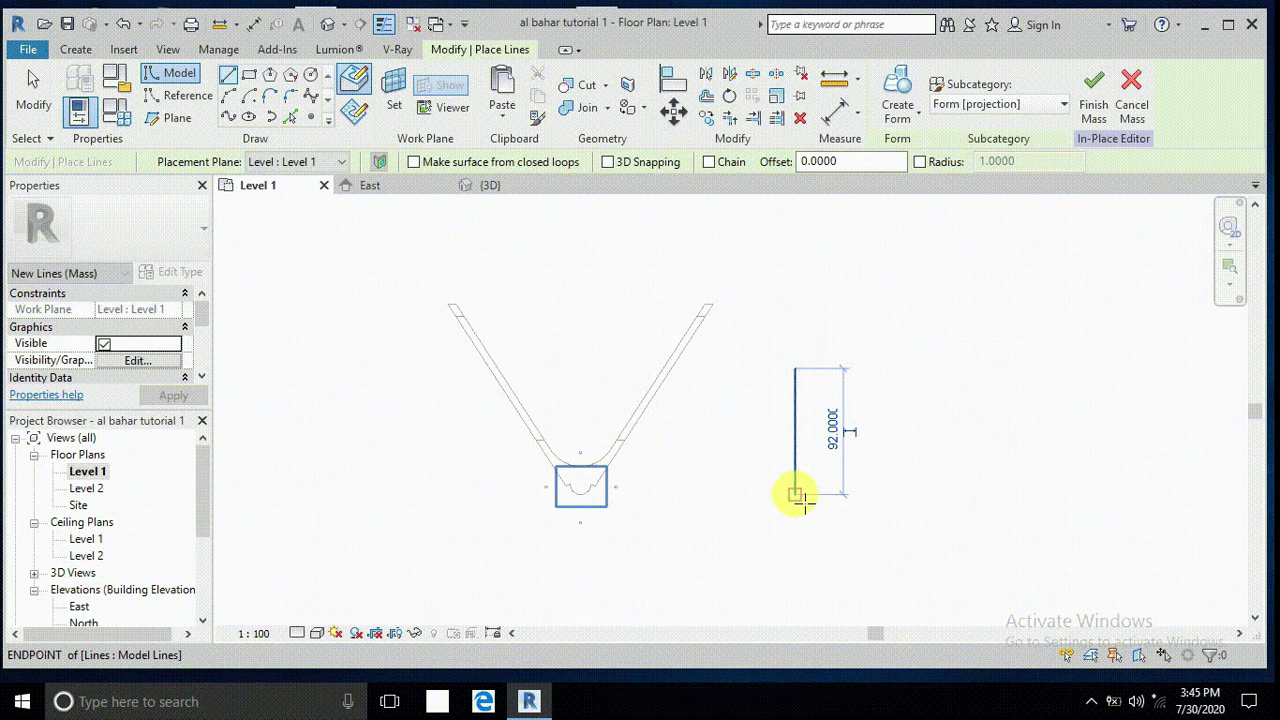
click(795, 494)
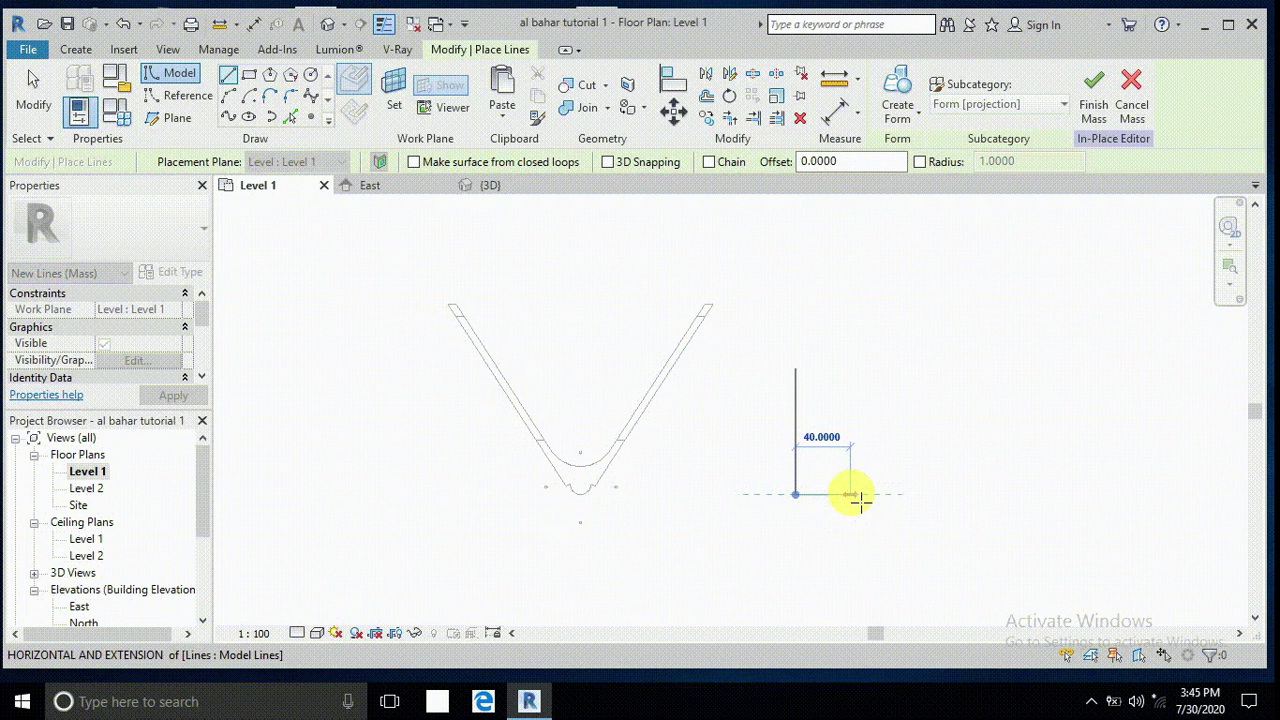
key(Escape)
key(Escape)
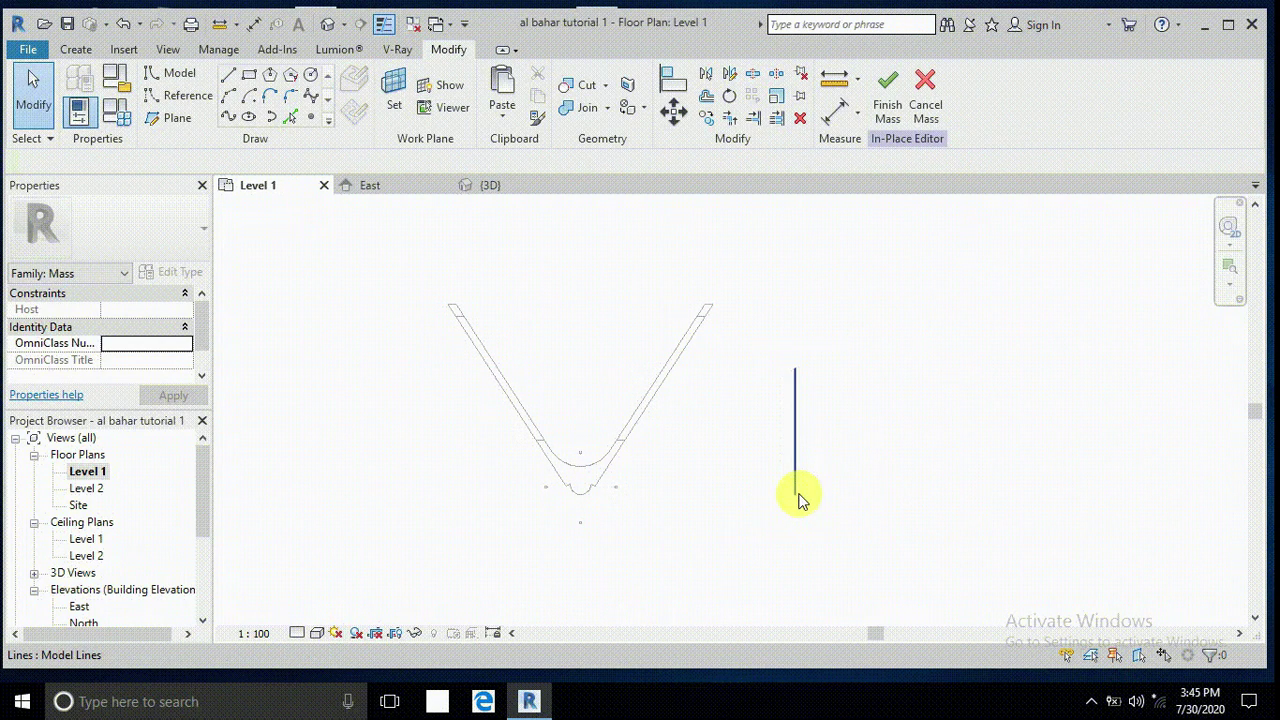
Draw a horizontal model line 2 units long to the right from the lower end of the vertical line.
scroll(798, 497, up, 3)
click(230, 78)
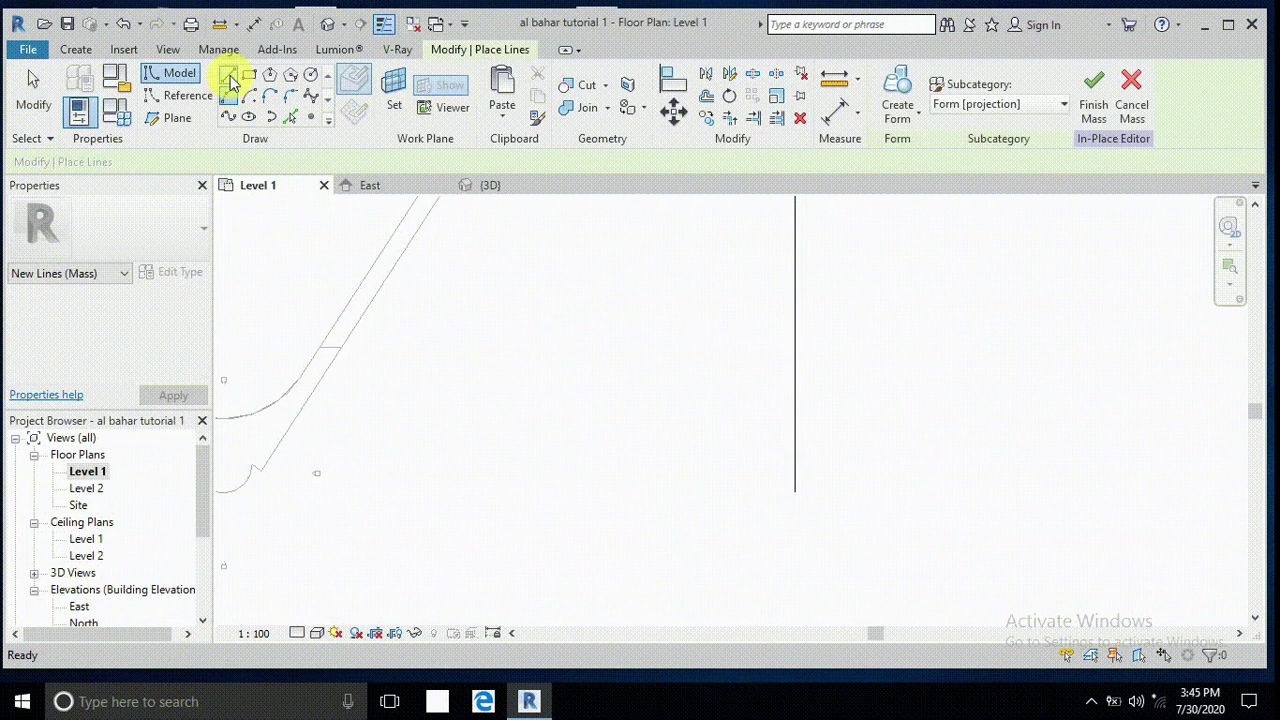
click(797, 468)
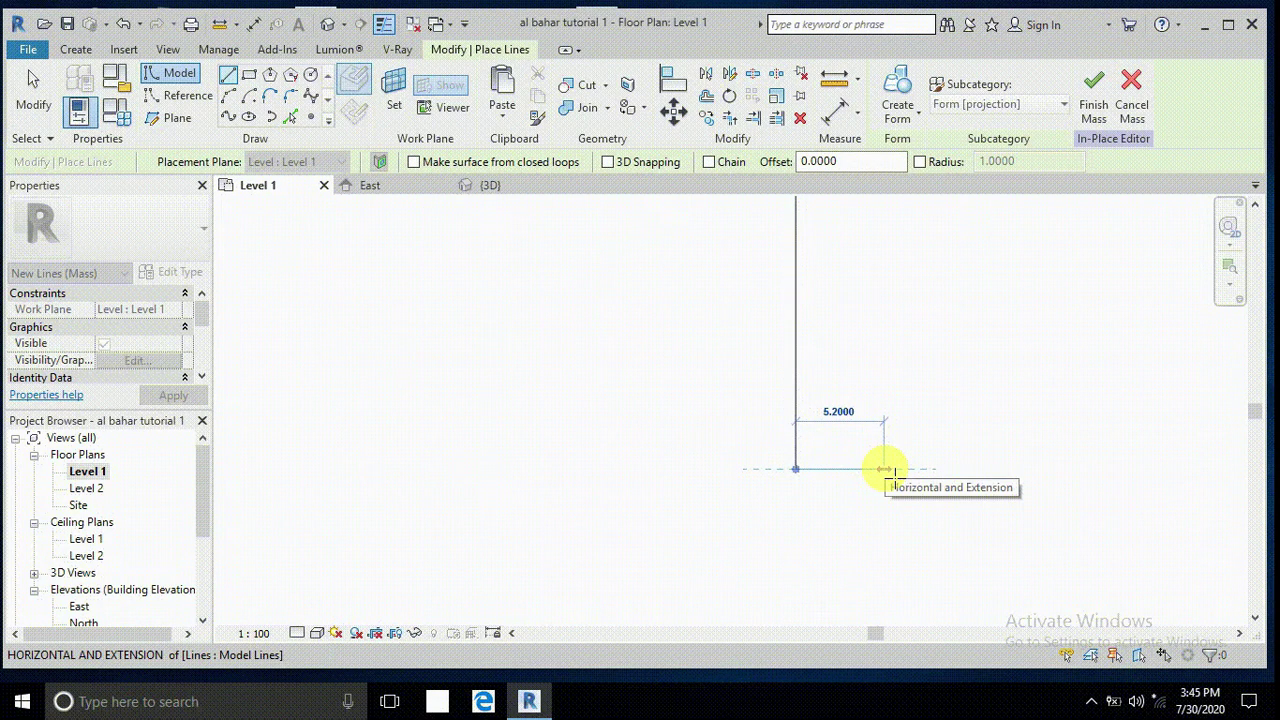
text(2)
key(Return)
click(36, 100)
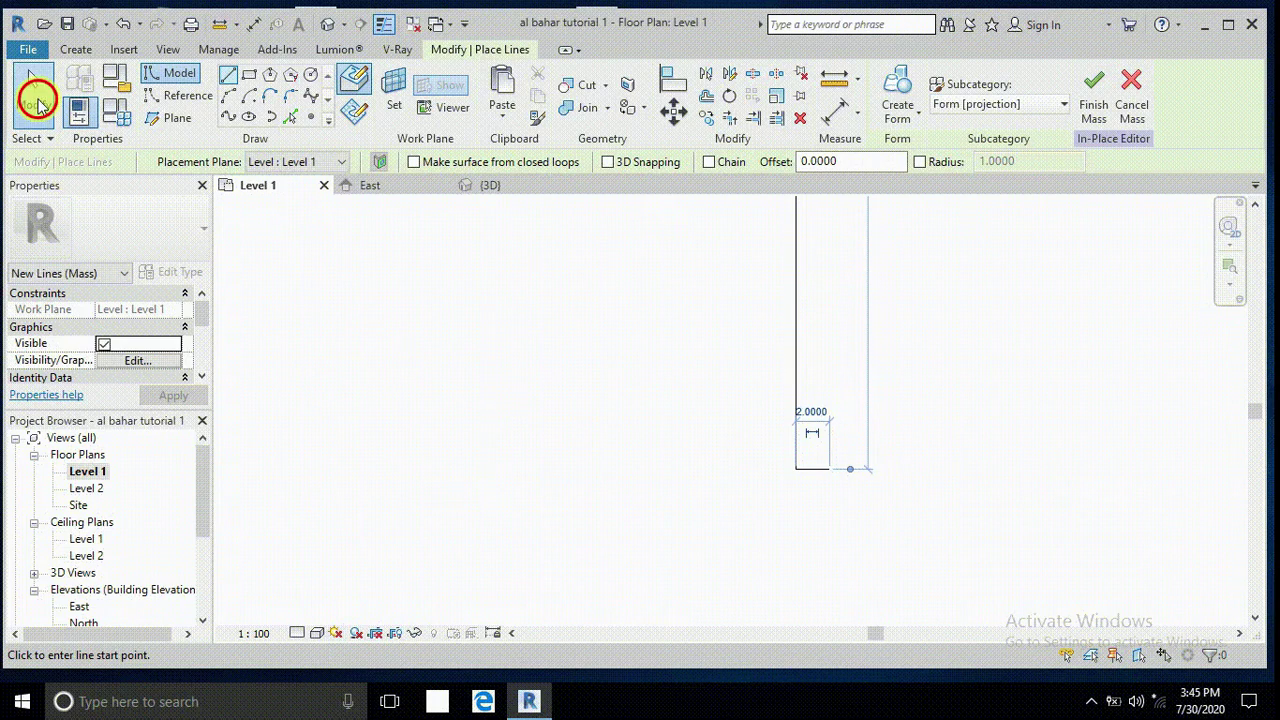
Draw a model line 10 units long, rising to the right at 57° from the short horizontal line's right end.
click(231, 76)
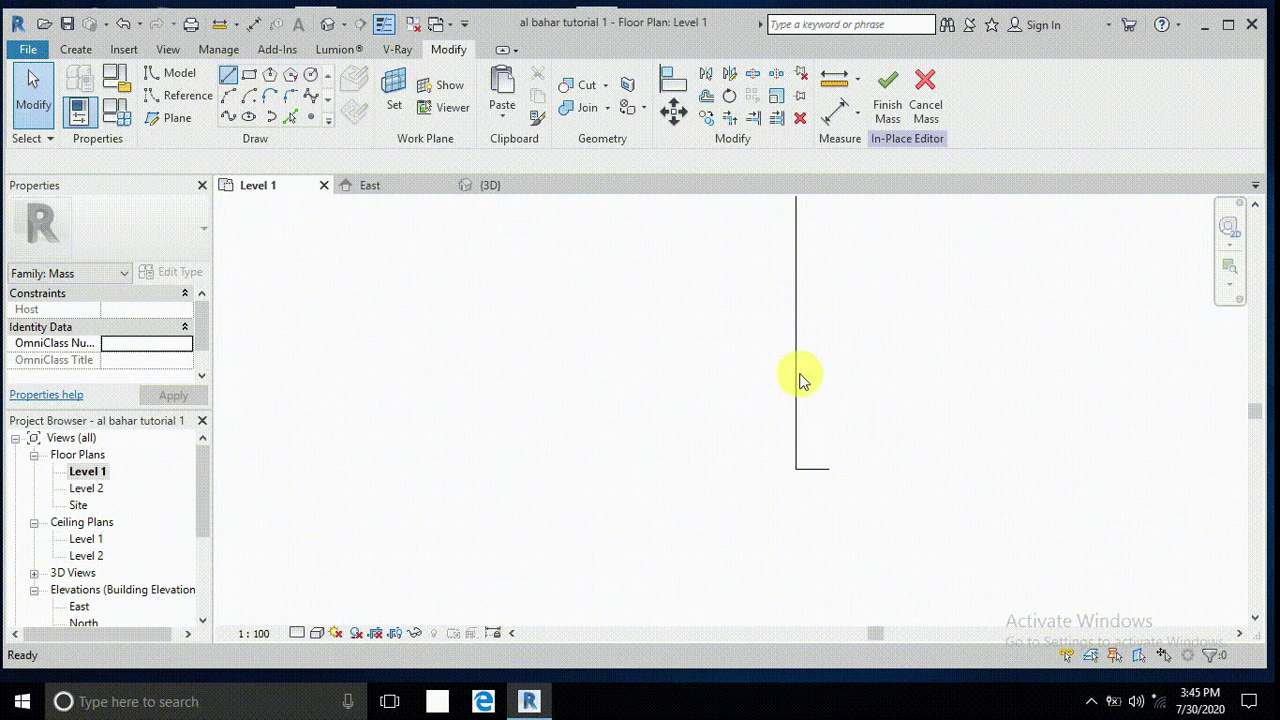
click(829, 468)
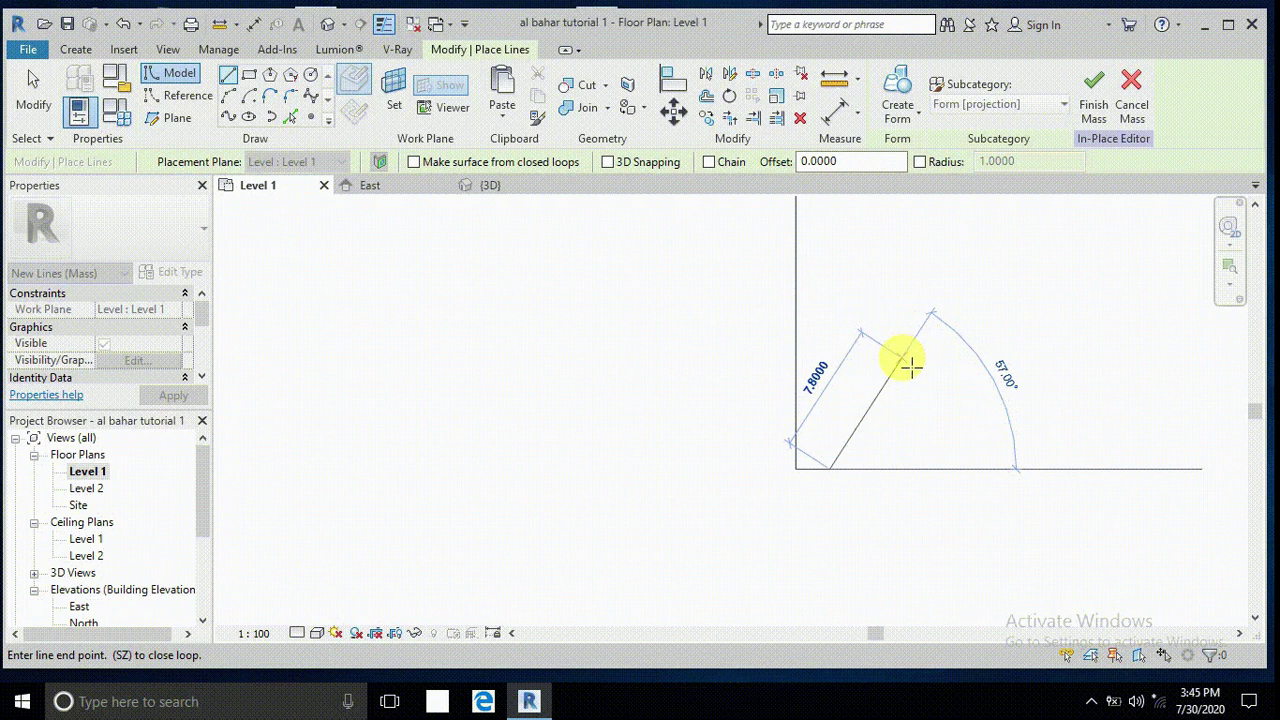
text(10)
key(Return)
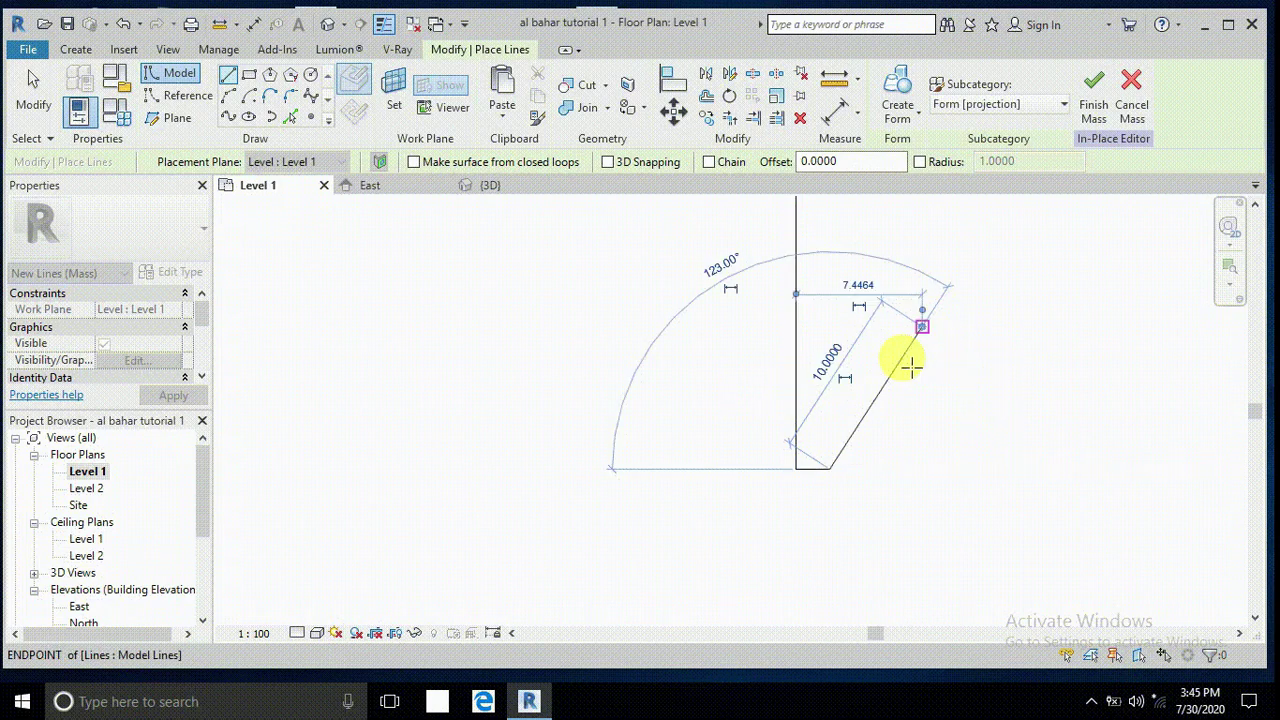
click(35, 96)
Extend the slanted line down-left past the horizontal line's right end with a parallel model line 2.15 units long.
scroll(817, 490, up, 2)
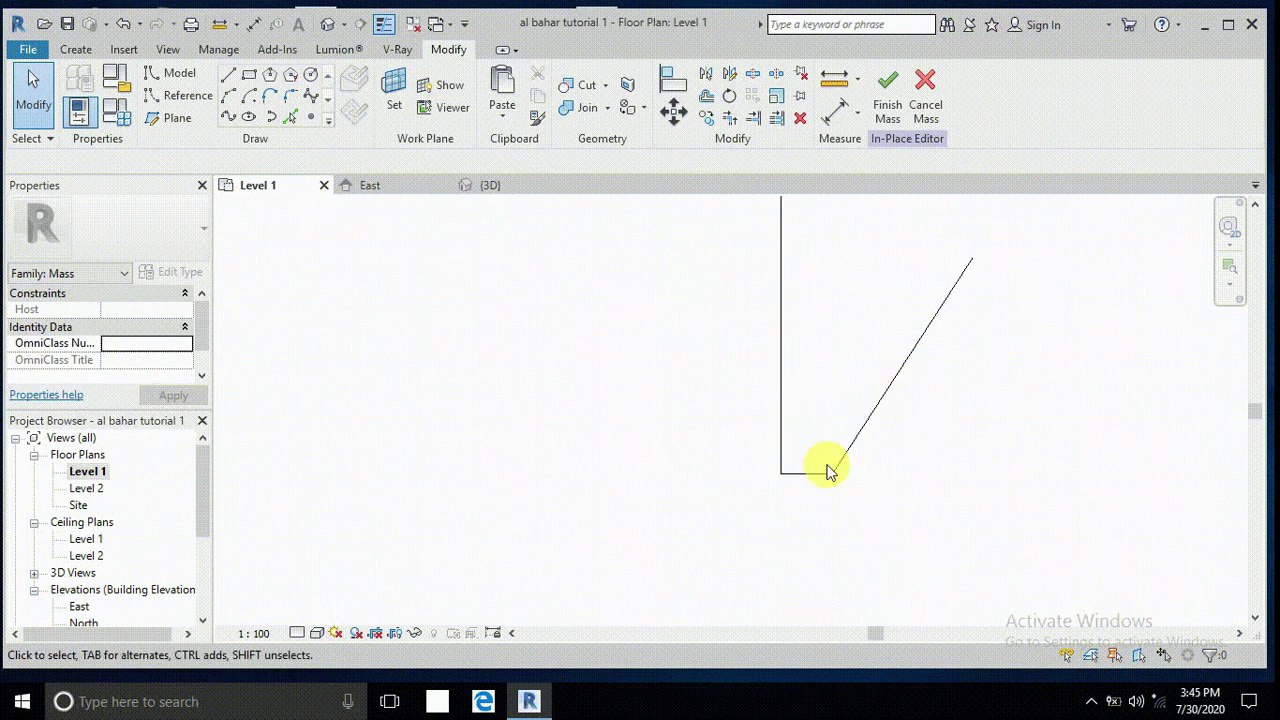
click(228, 74)
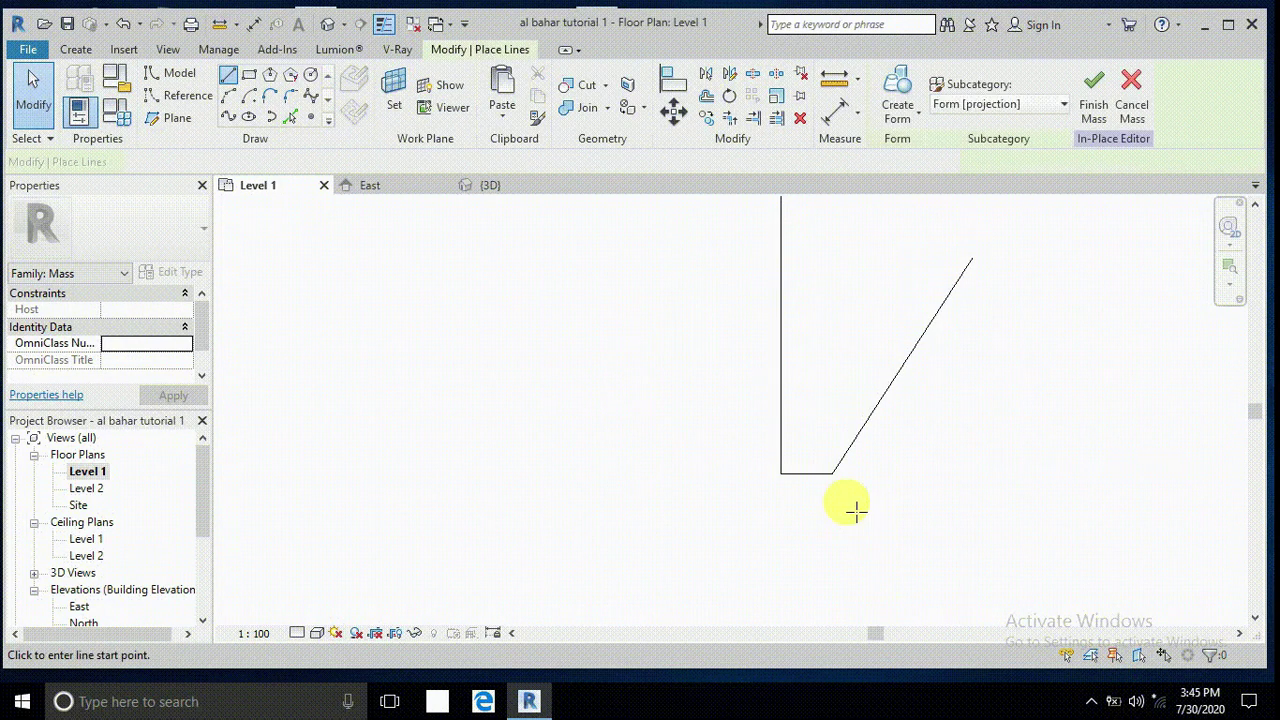
click(834, 472)
scroll(811, 529, up, 1)
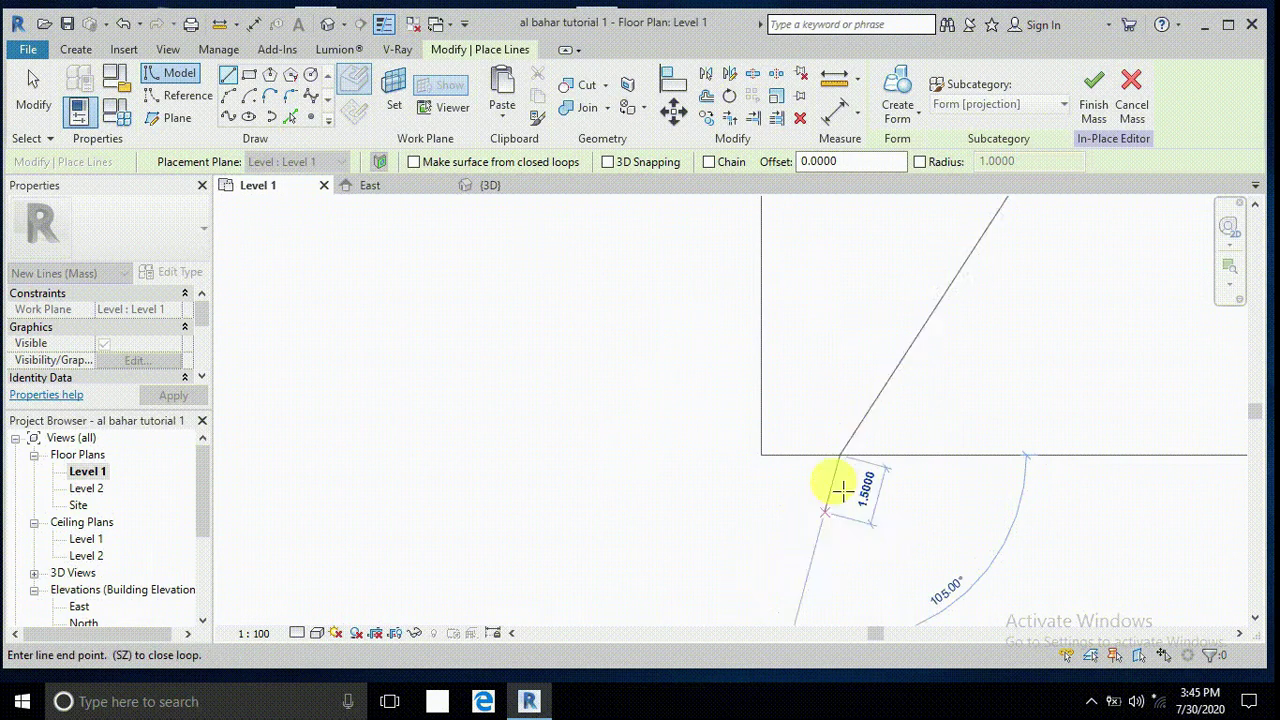
scroll(830, 476, down, 2)
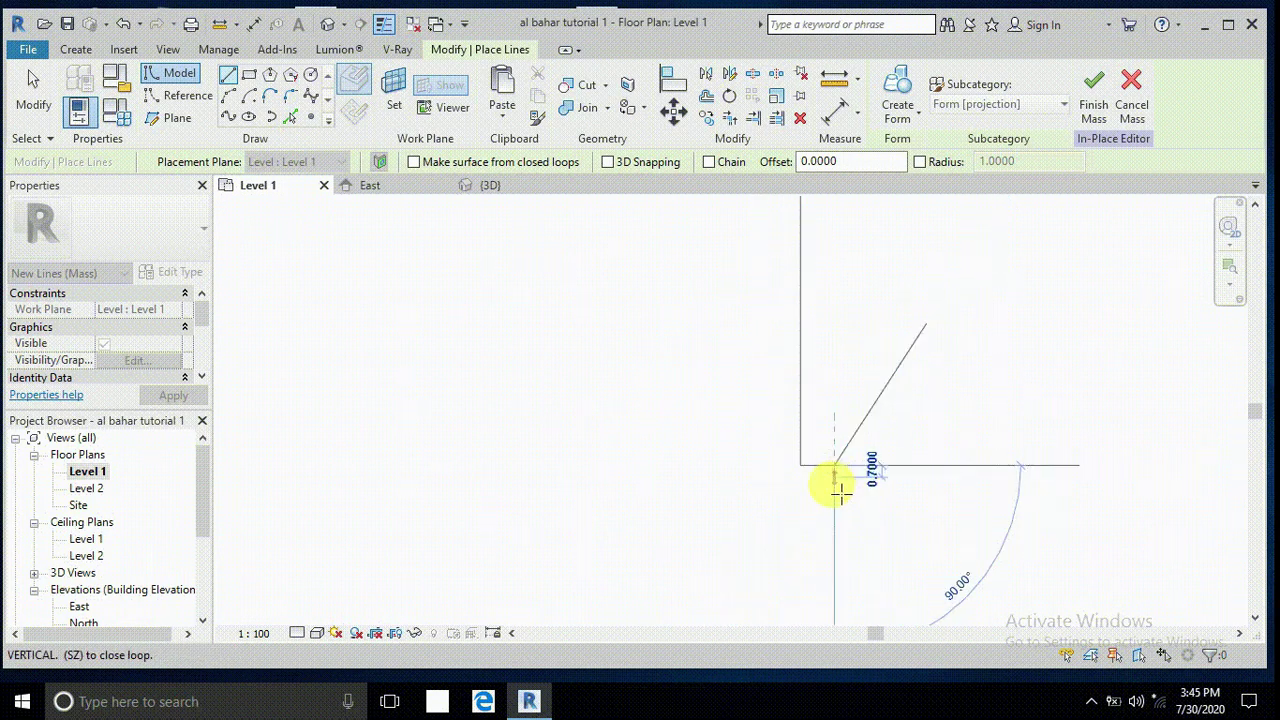
scroll(840, 492, down, 2)
scroll(833, 500, up, 2)
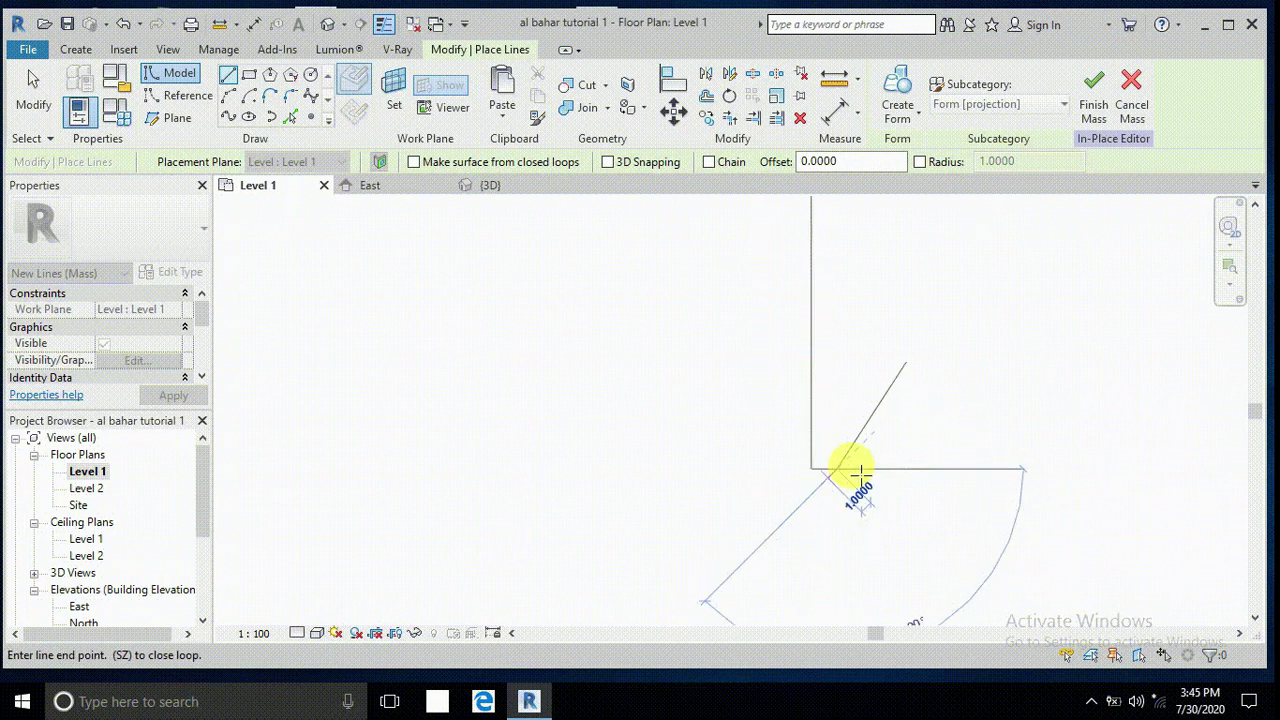
scroll(838, 490, up, 1)
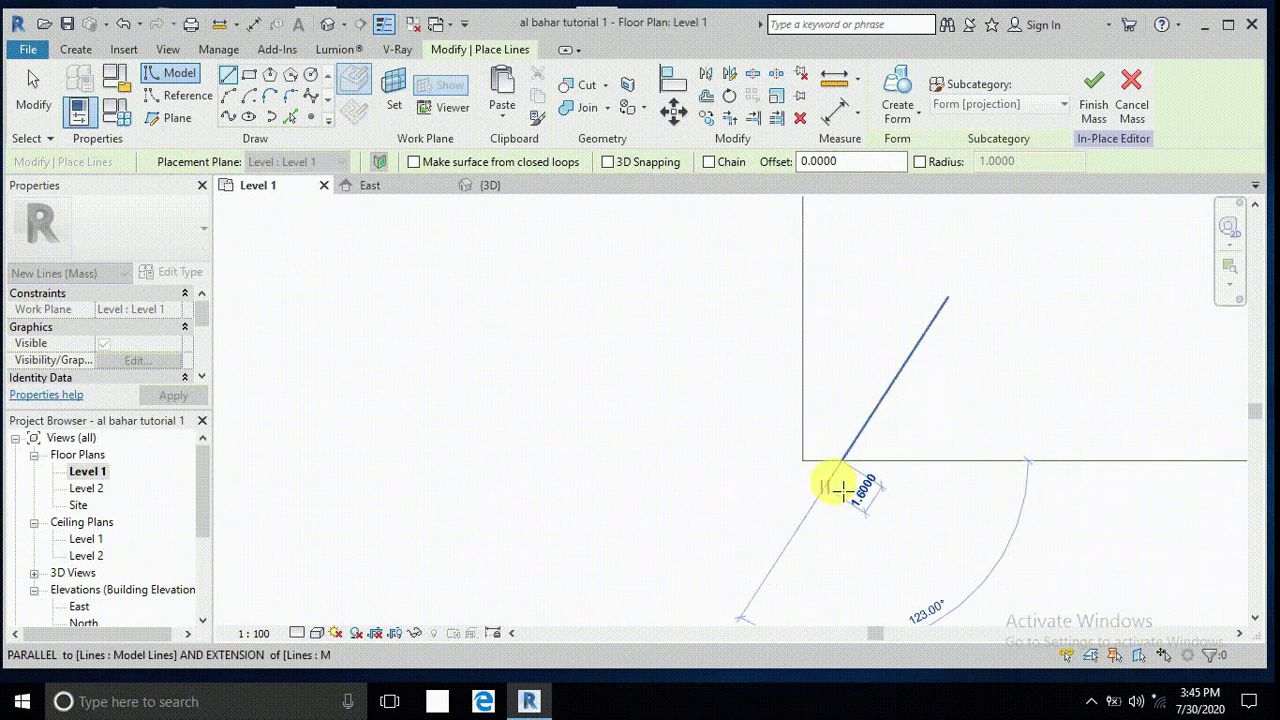
scroll(832, 486, up, 1)
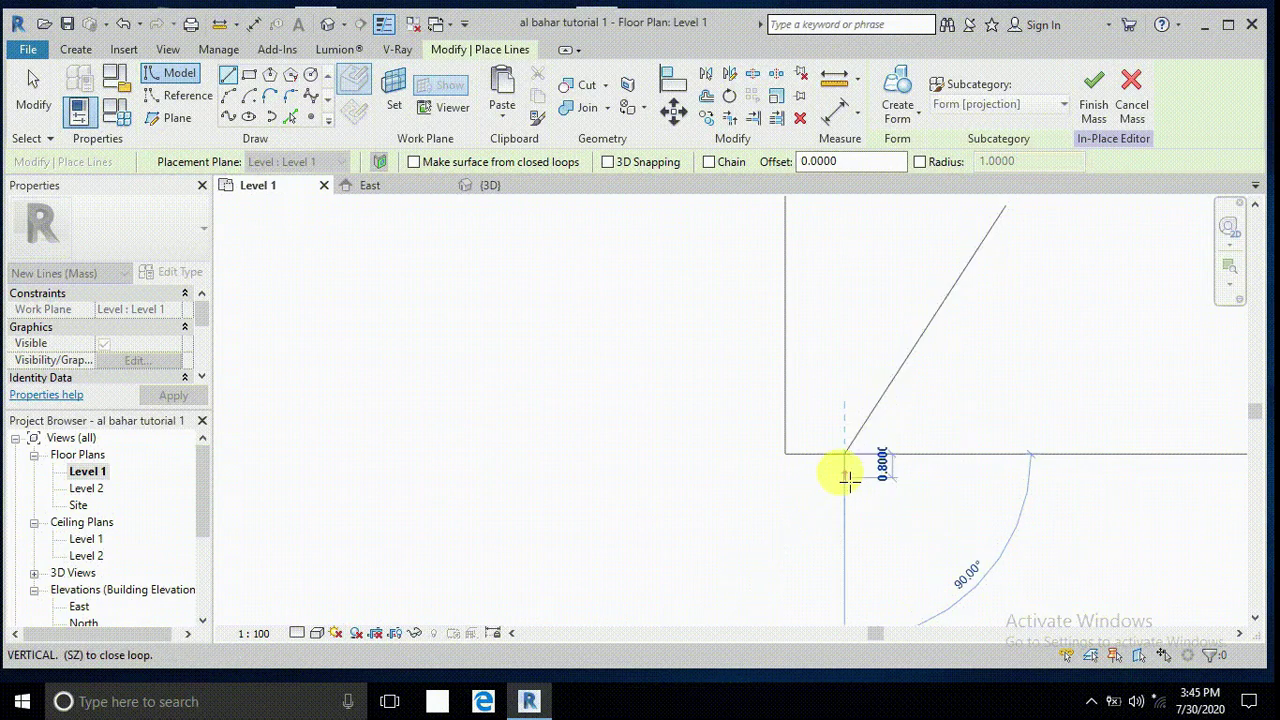
scroll(836, 494, up, 1)
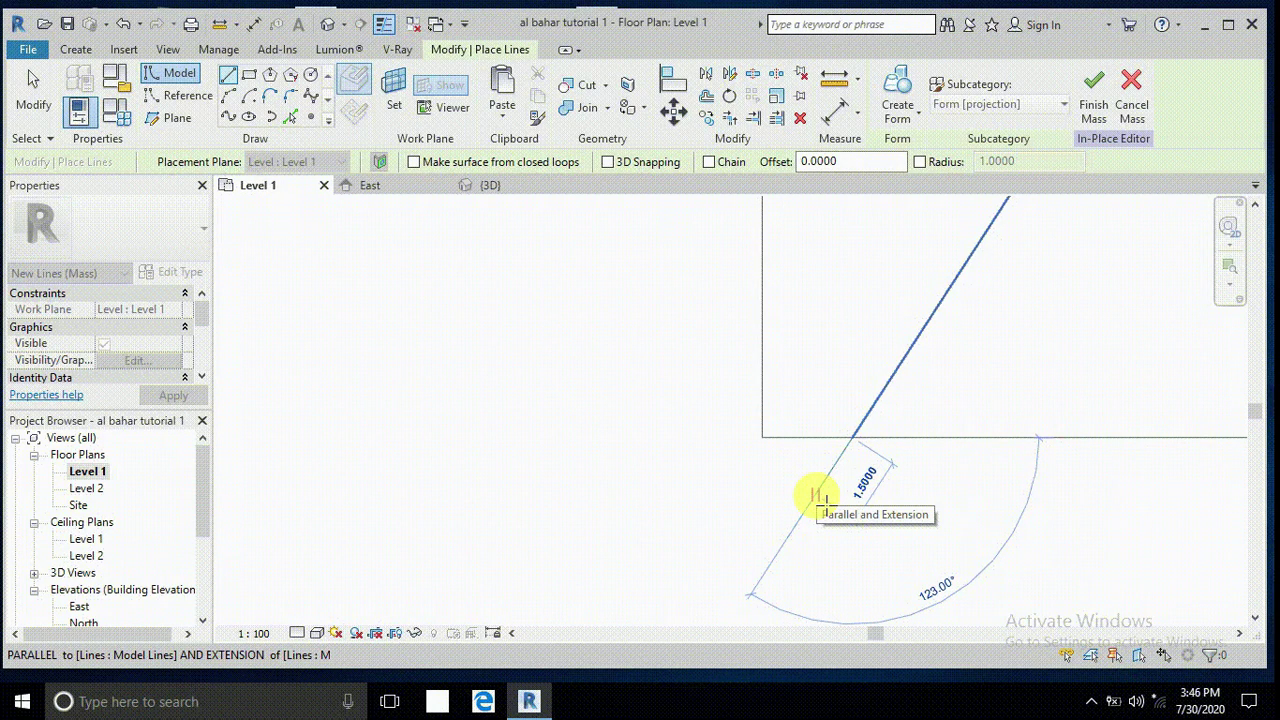
text(2)
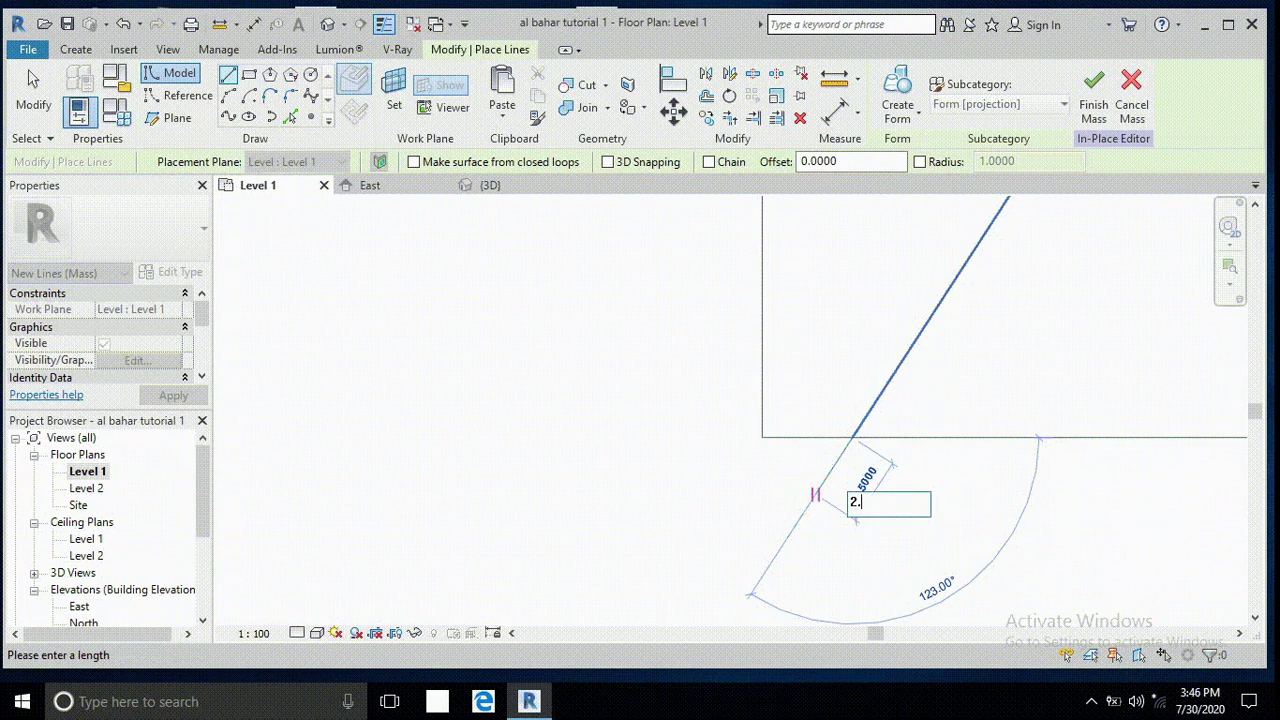
text(.15)
key(Return)
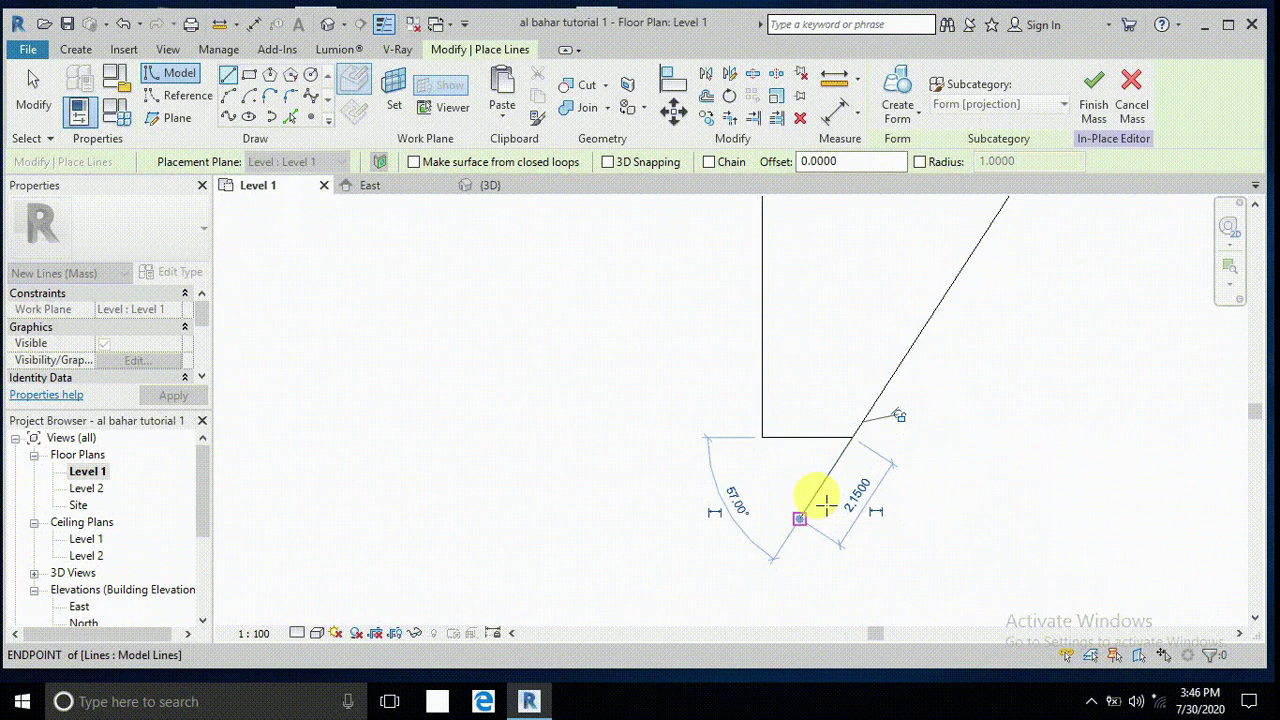
Draw a model line 0.25 units long, rising to the left at 142° from the lower end of the slanted line's extension.
click(228, 75)
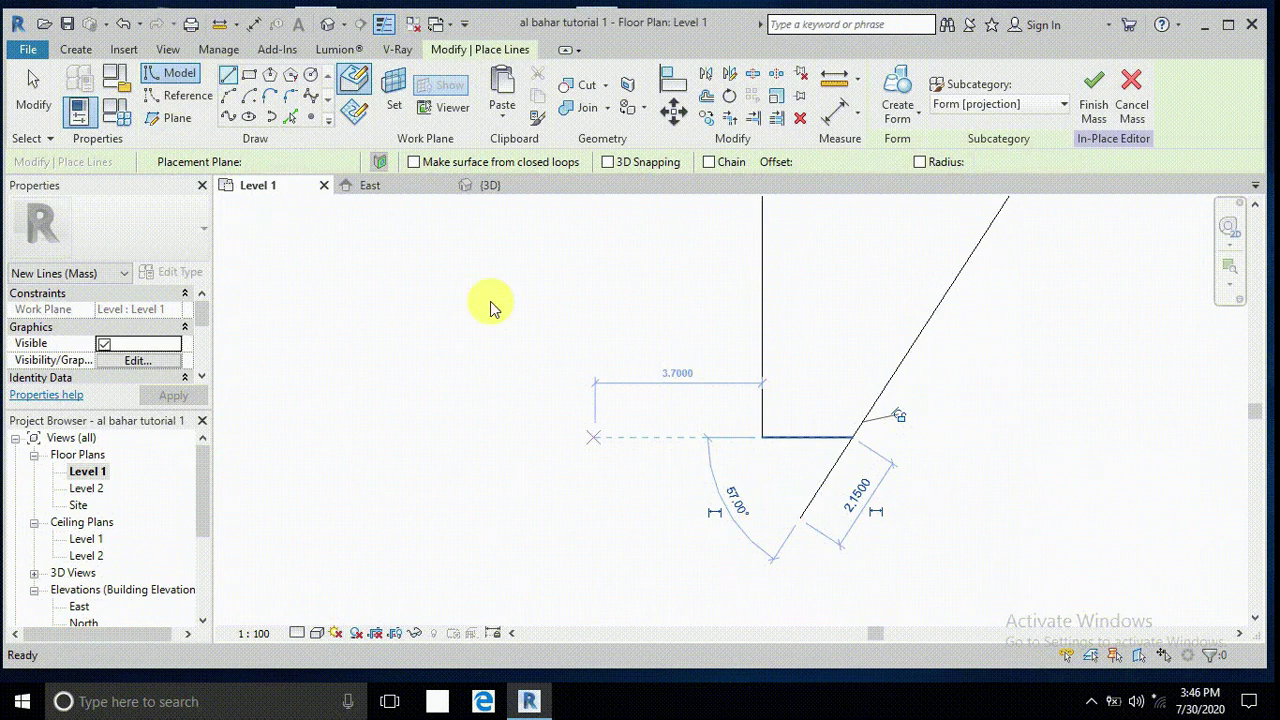
click(803, 520)
scroll(800, 518, up, 2)
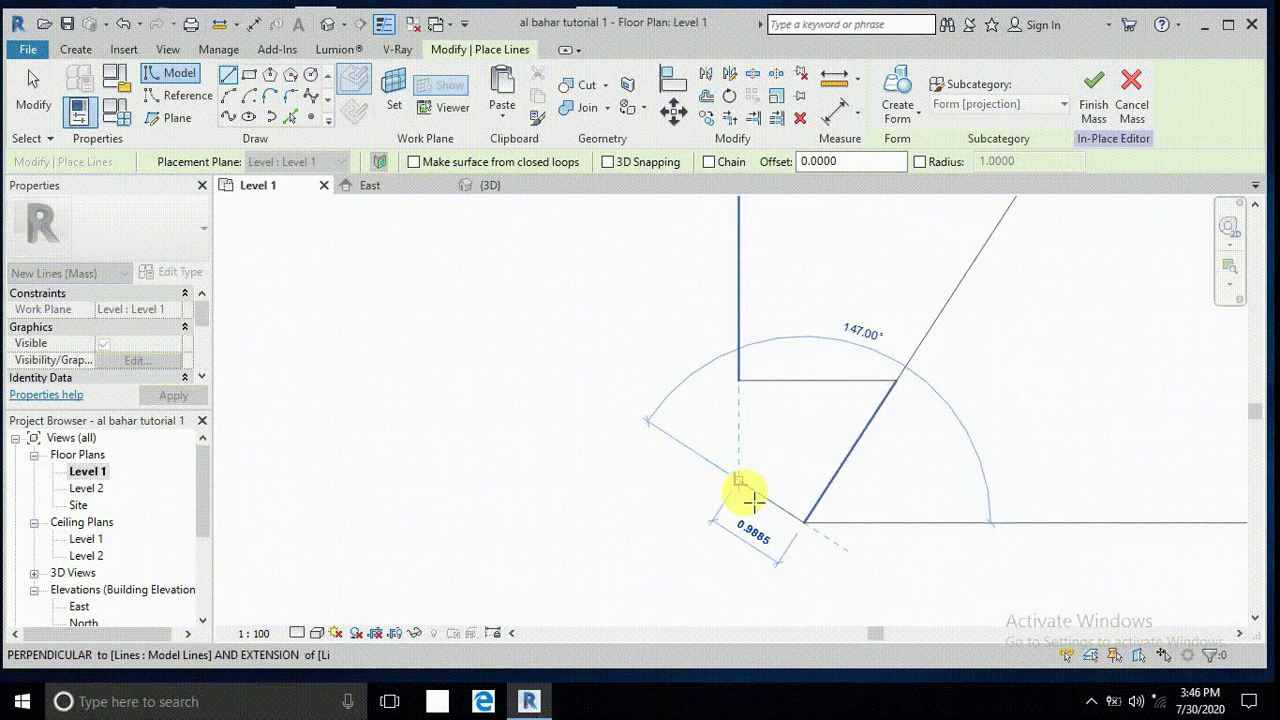
scroll(752, 500, up, 1)
scroll(752, 500, down, 1)
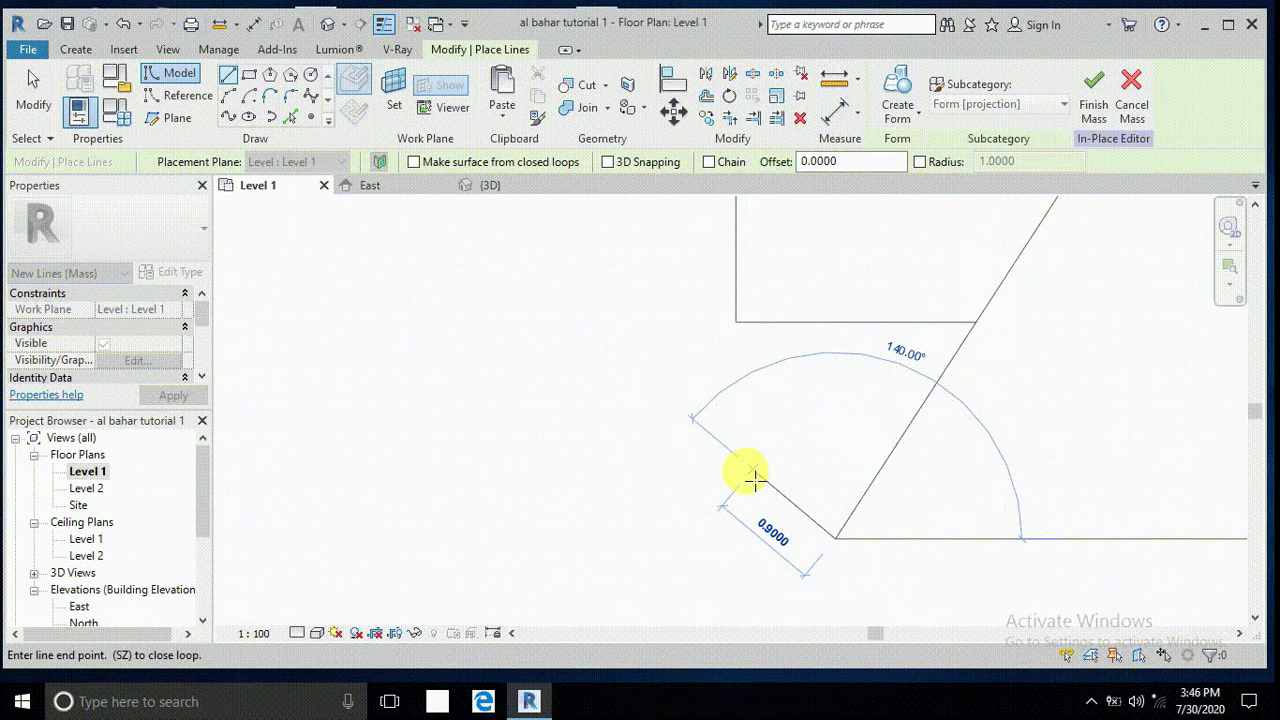
scroll(752, 480, up, 1)
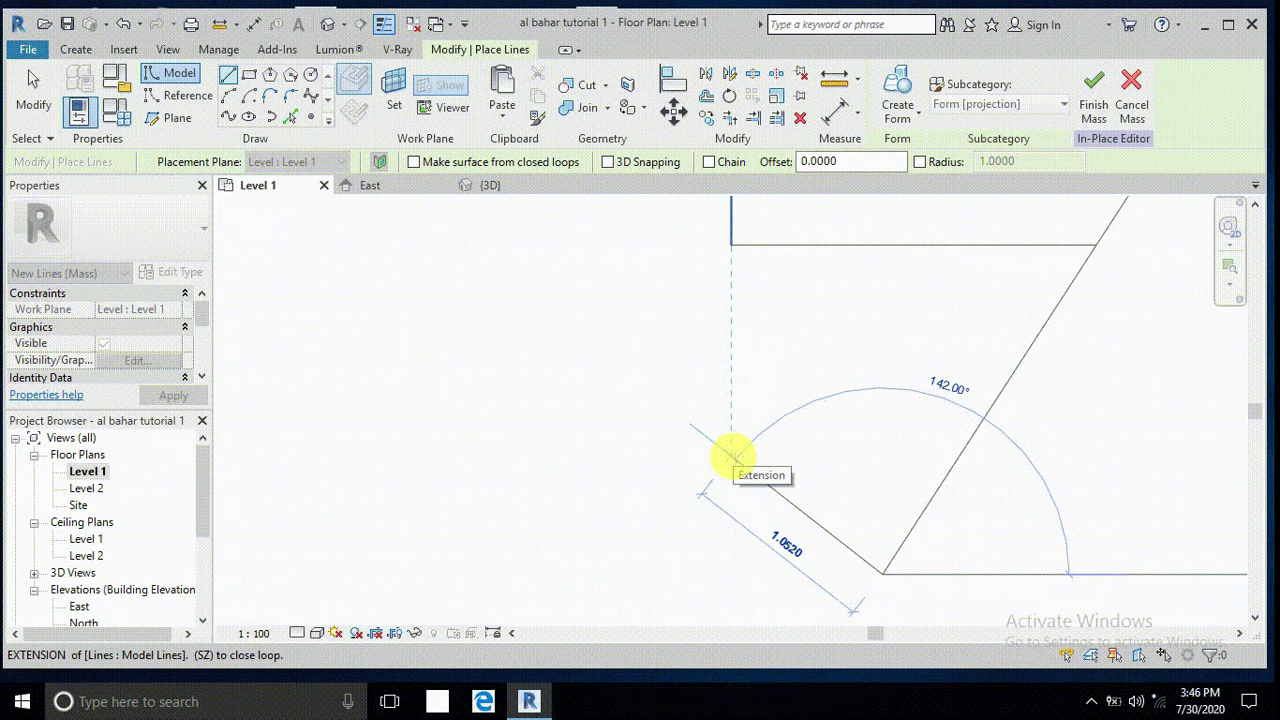
text(.)
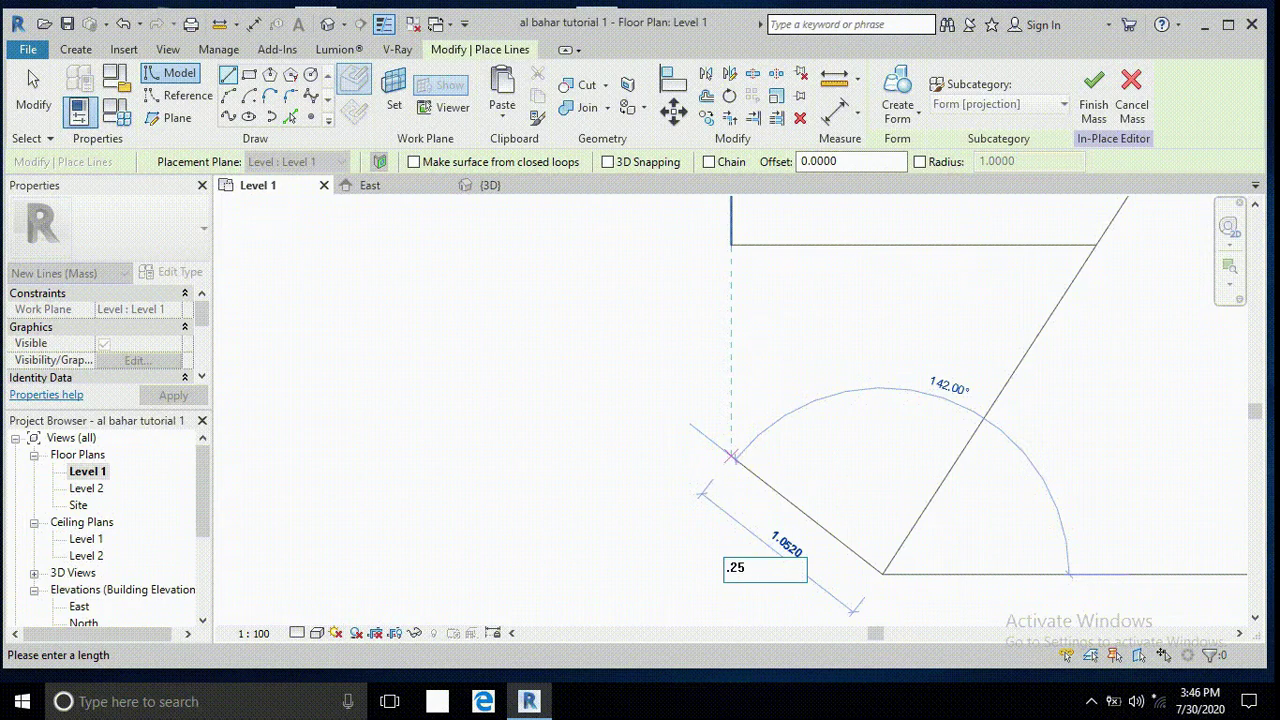
text(25)
key(Return)
click(44, 88)
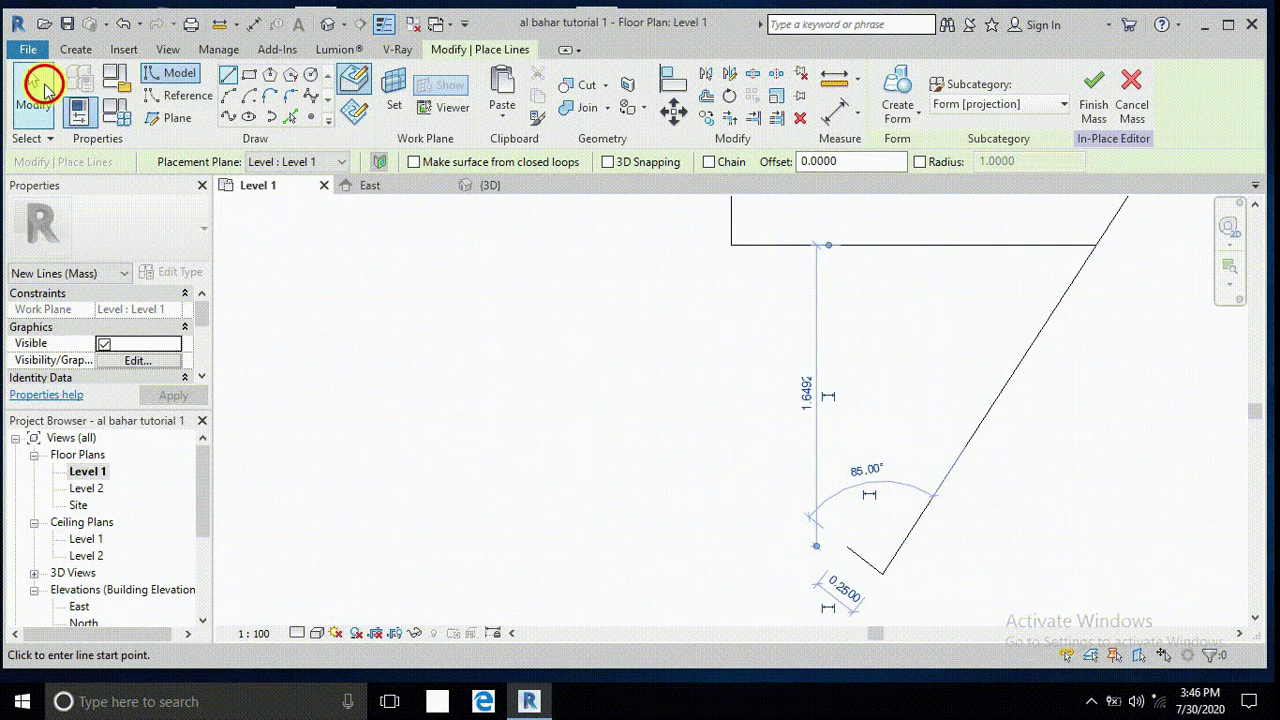
Draw a model line 0.85 units long, rising left at 142° from where the horizontal and slanted lines meet, parallel to the lower short line.
scroll(586, 400, down, 3)
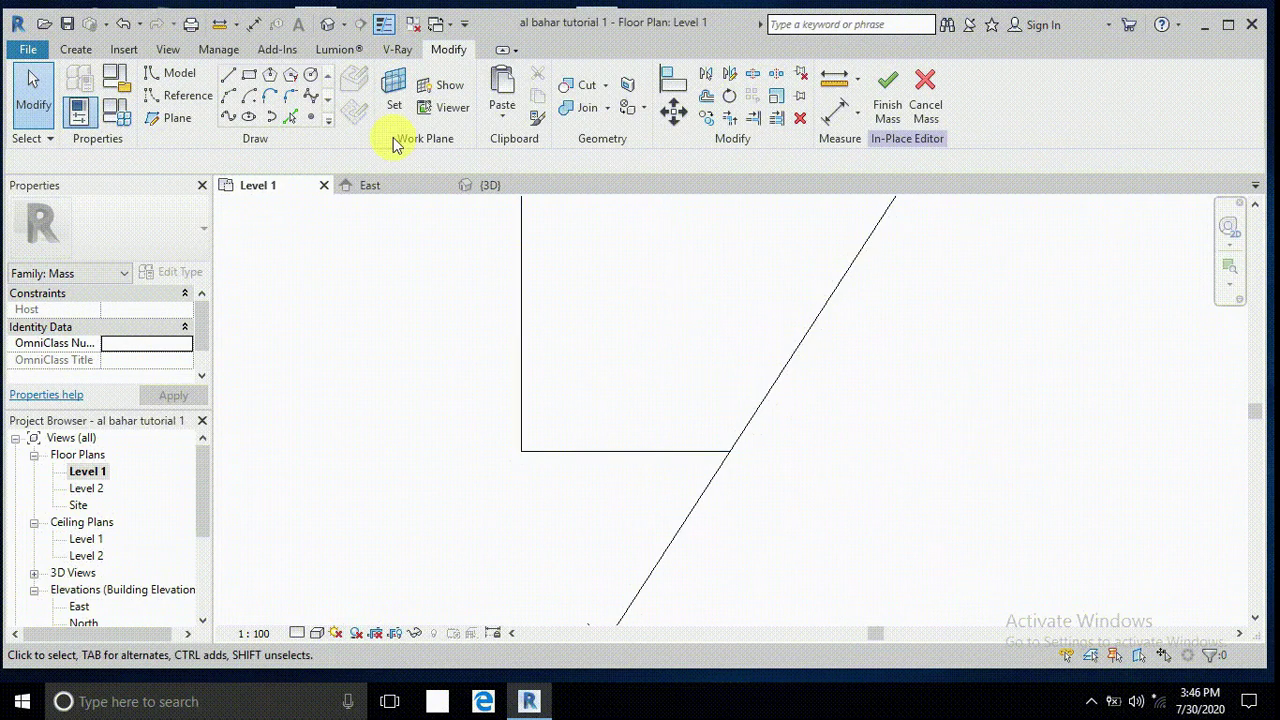
click(232, 76)
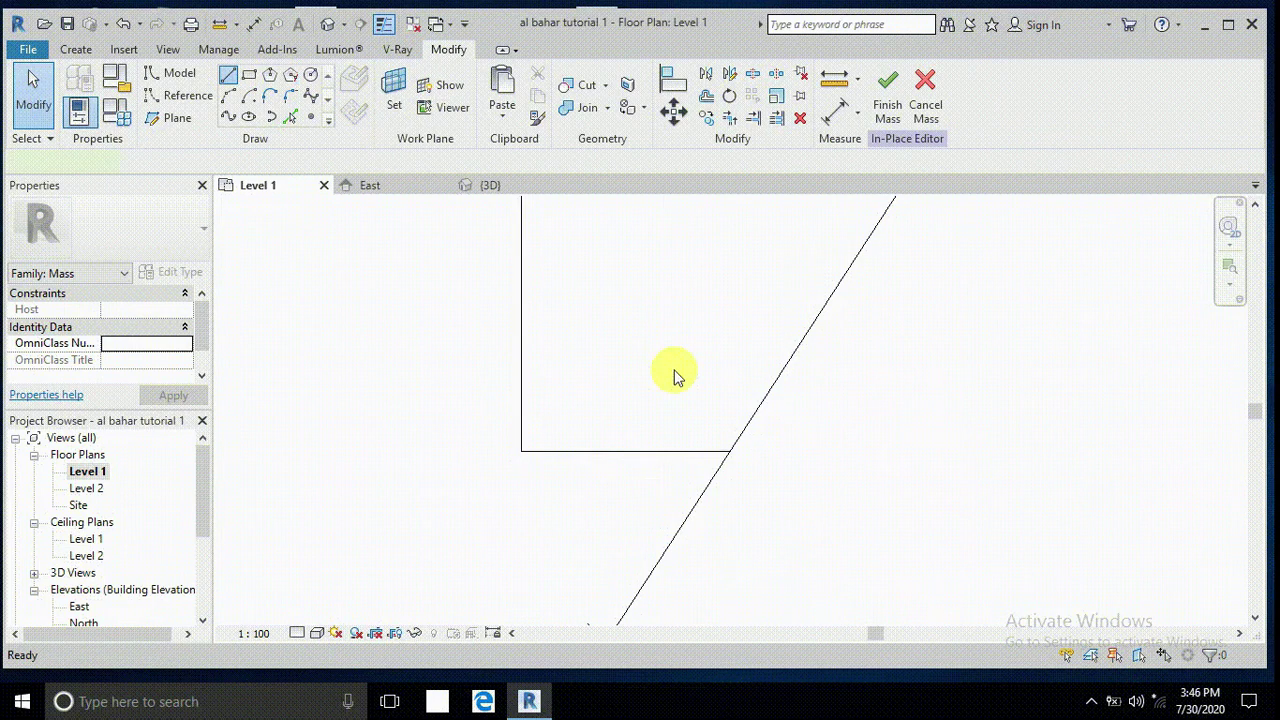
click(731, 450)
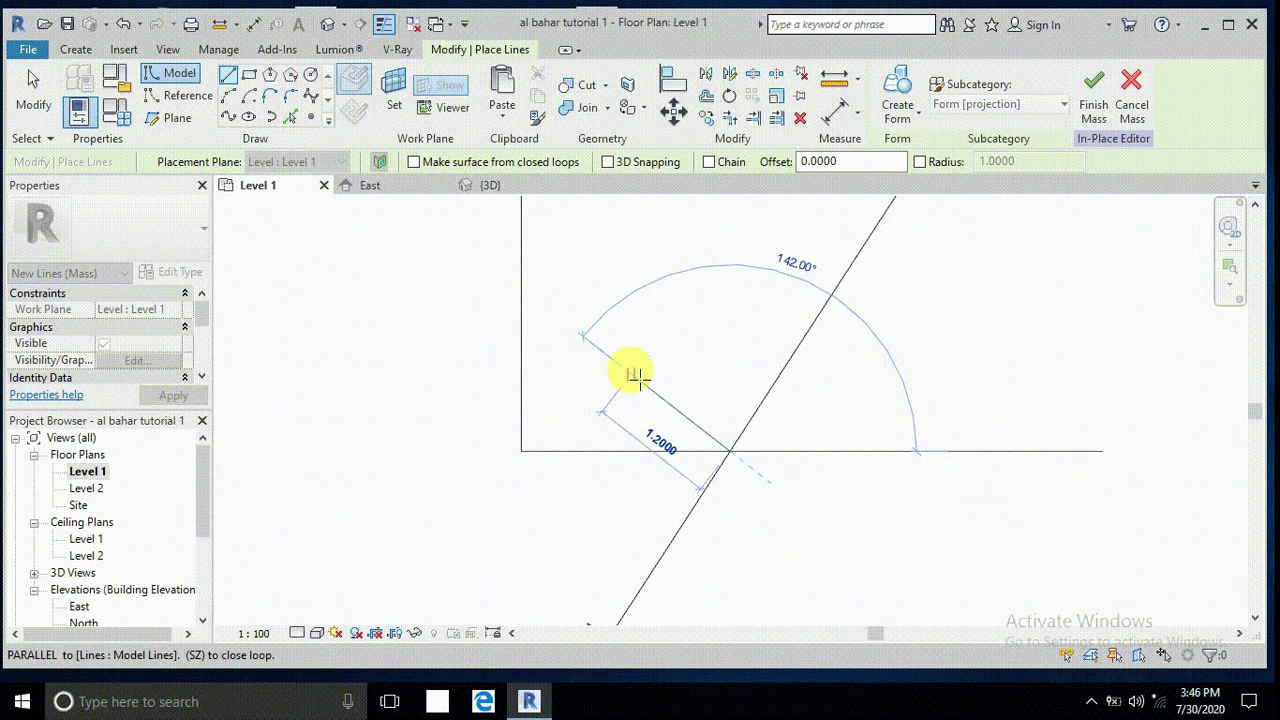
text(.85)
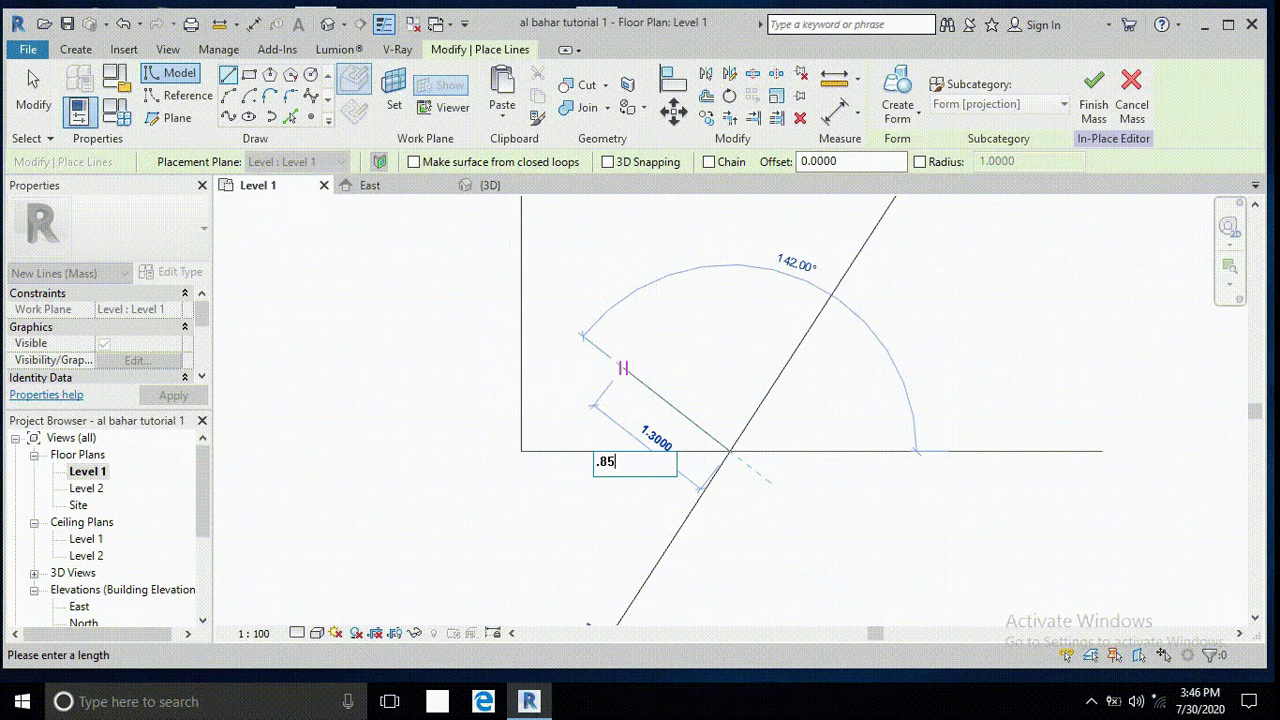
key(Return)
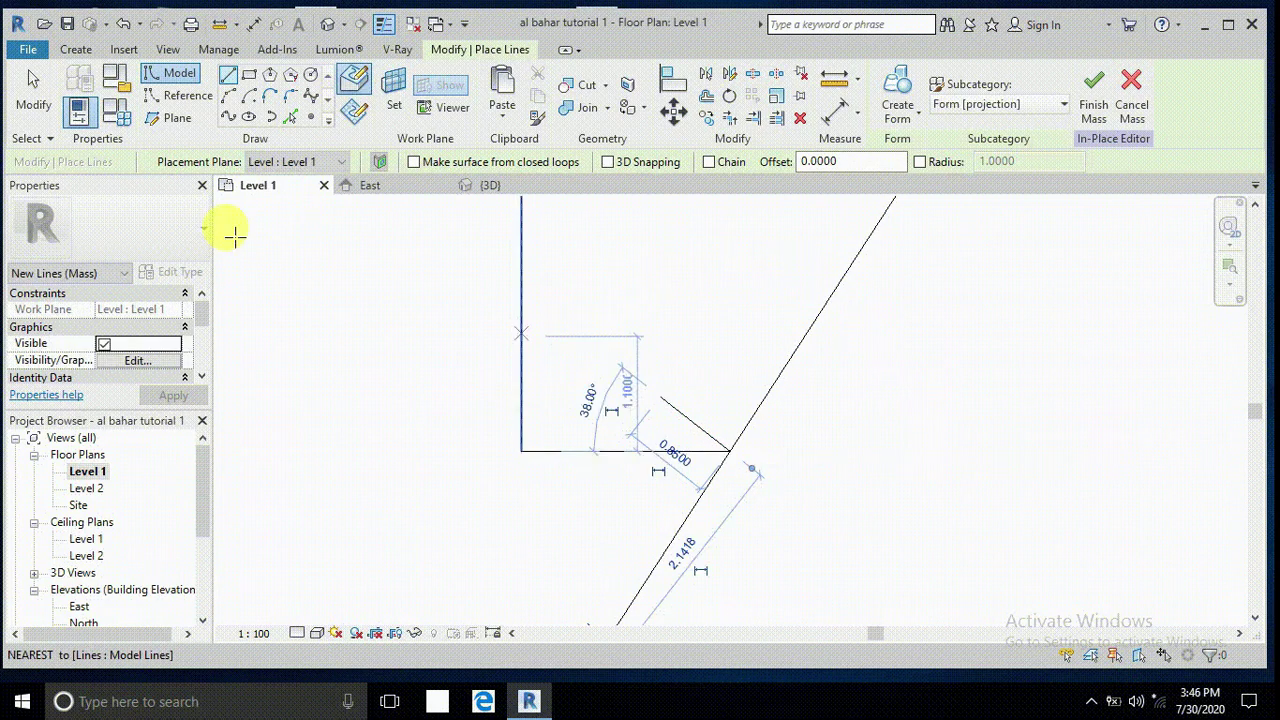
click(33, 95)
Create a parallel copy of the long slanted line on its upper-left side by picking it with a 0.4 offset.
scroll(500, 440, down, 2)
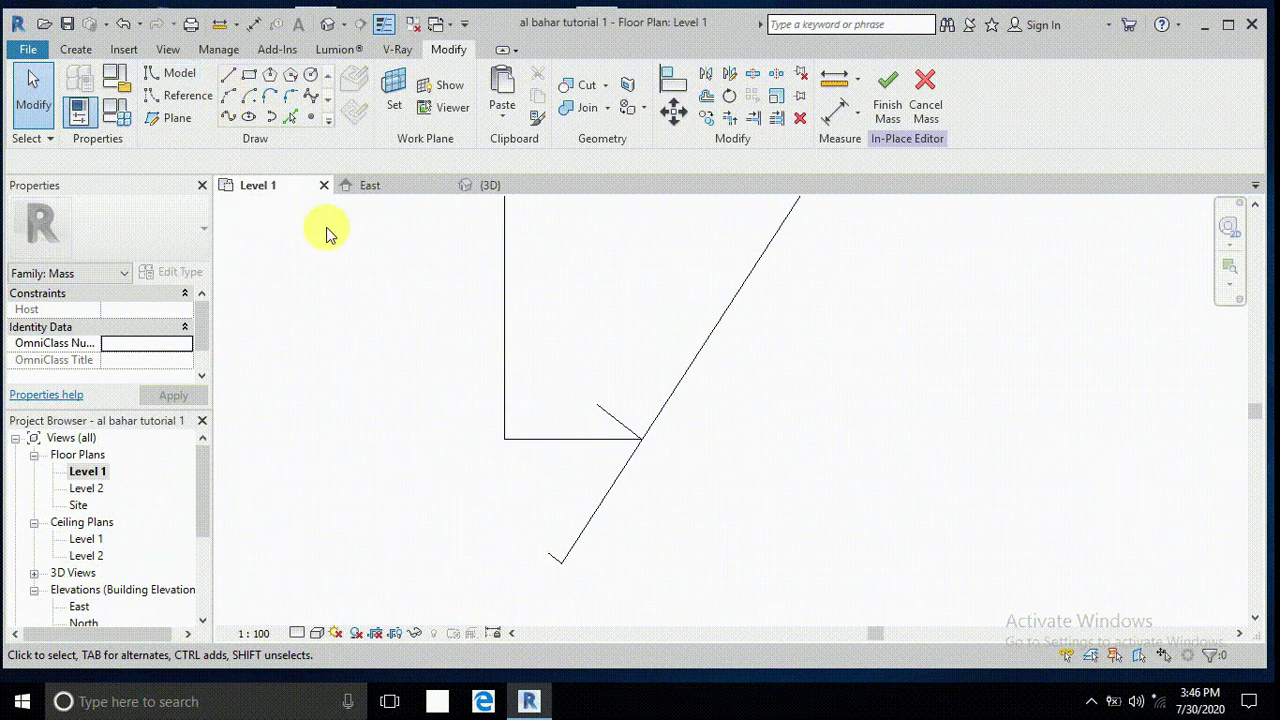
middle_drag(677, 243, 688, 299)
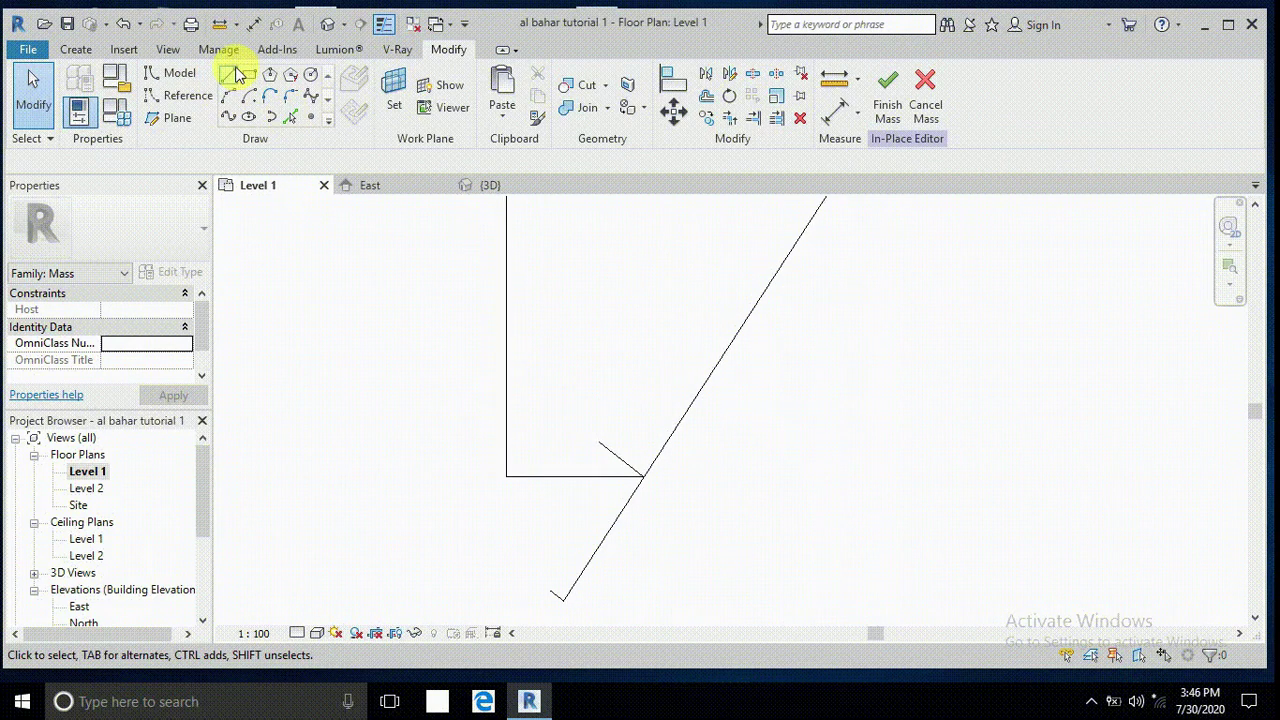
click(232, 73)
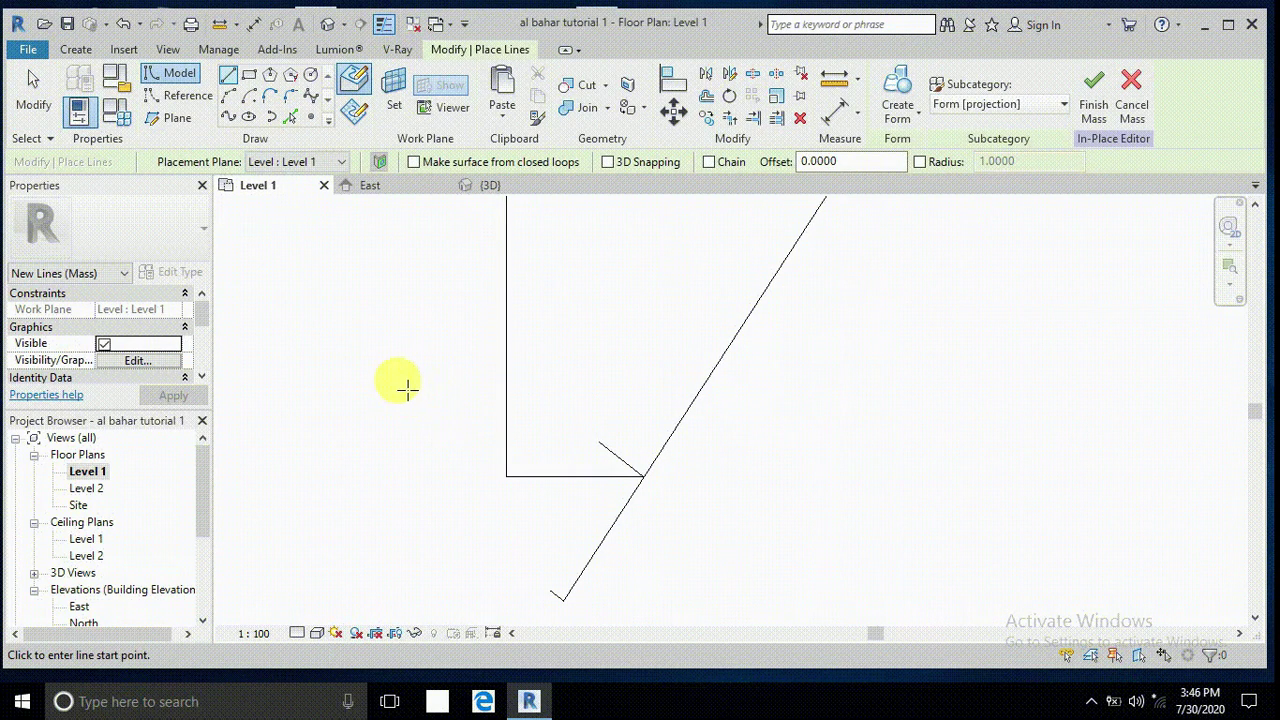
click(290, 117)
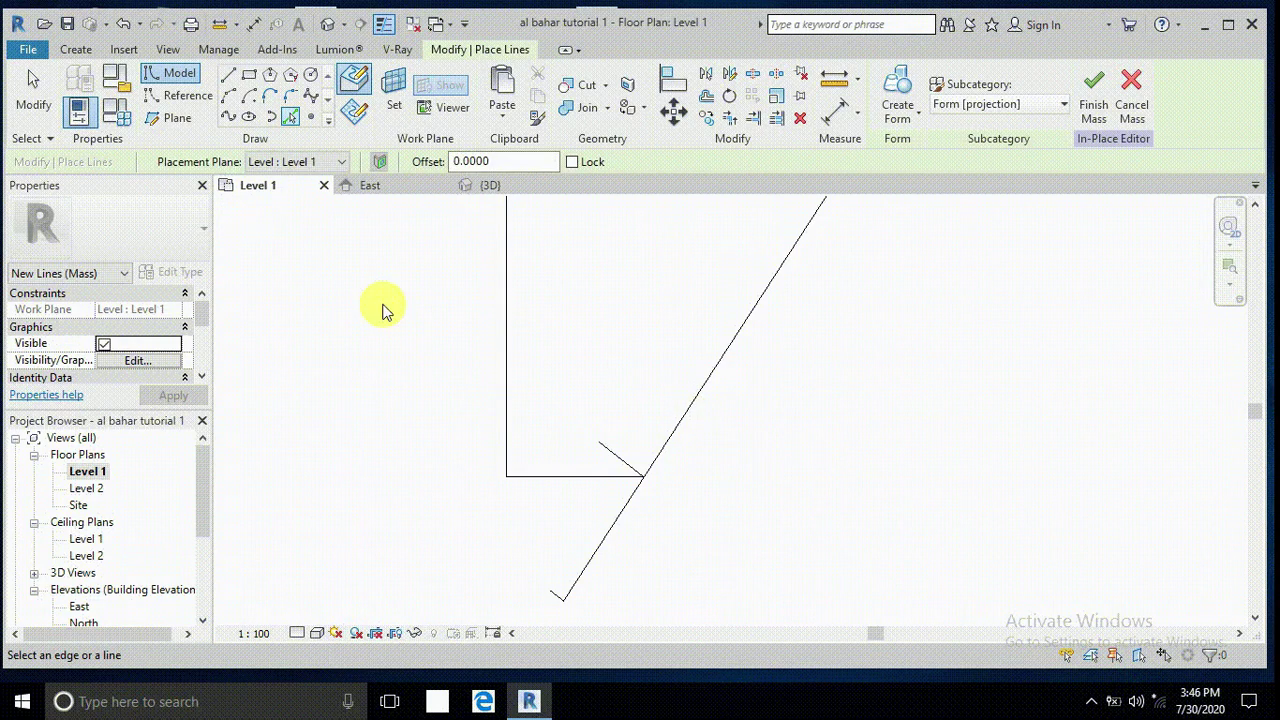
double_click(500, 162)
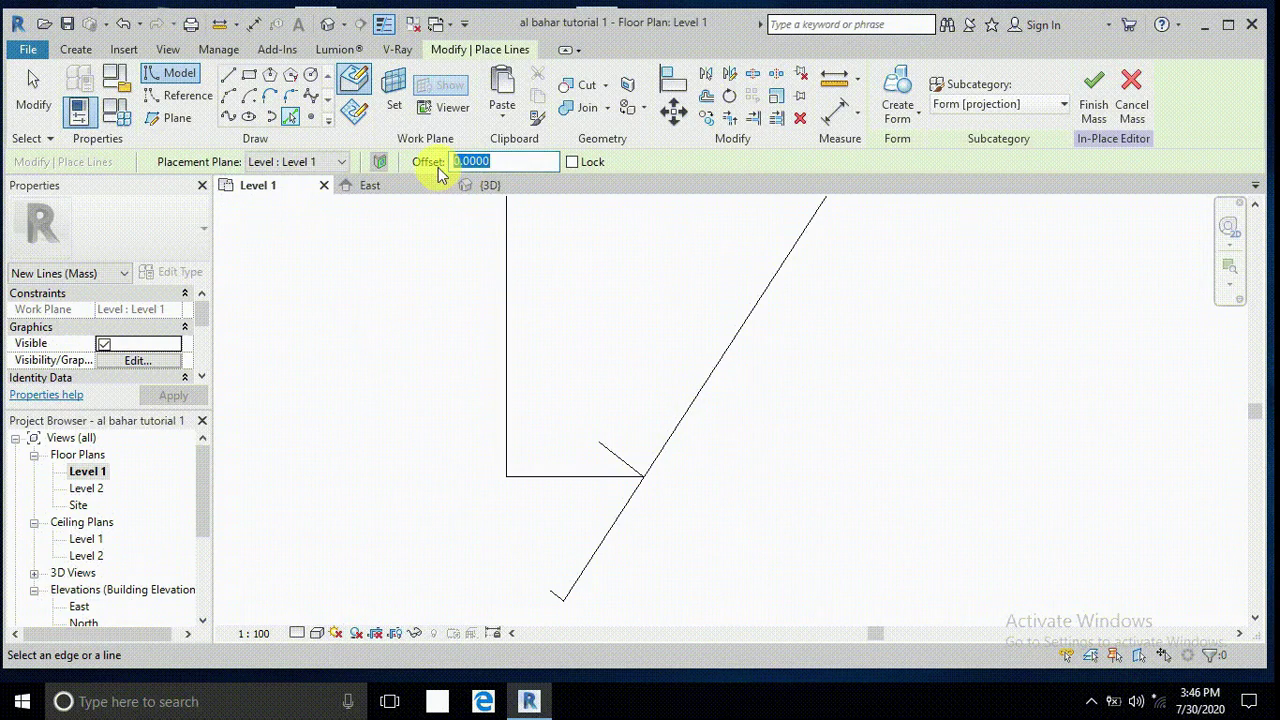
key(Return)
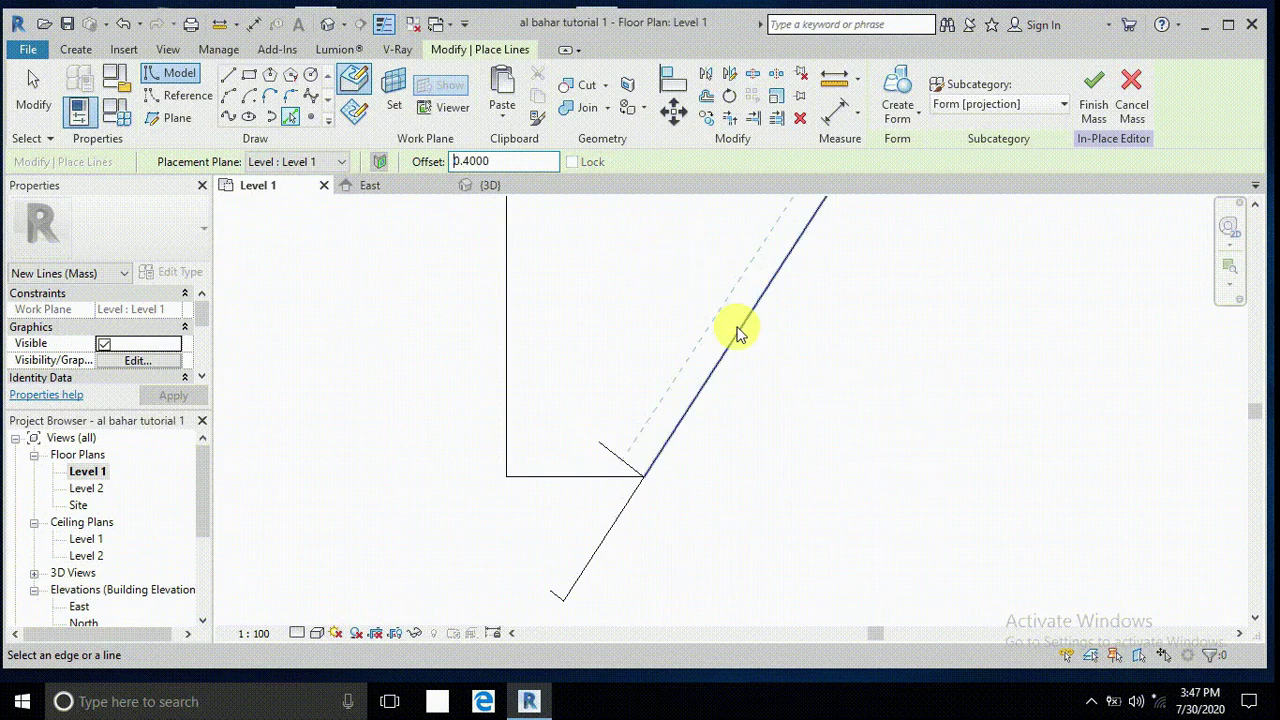
click(737, 330)
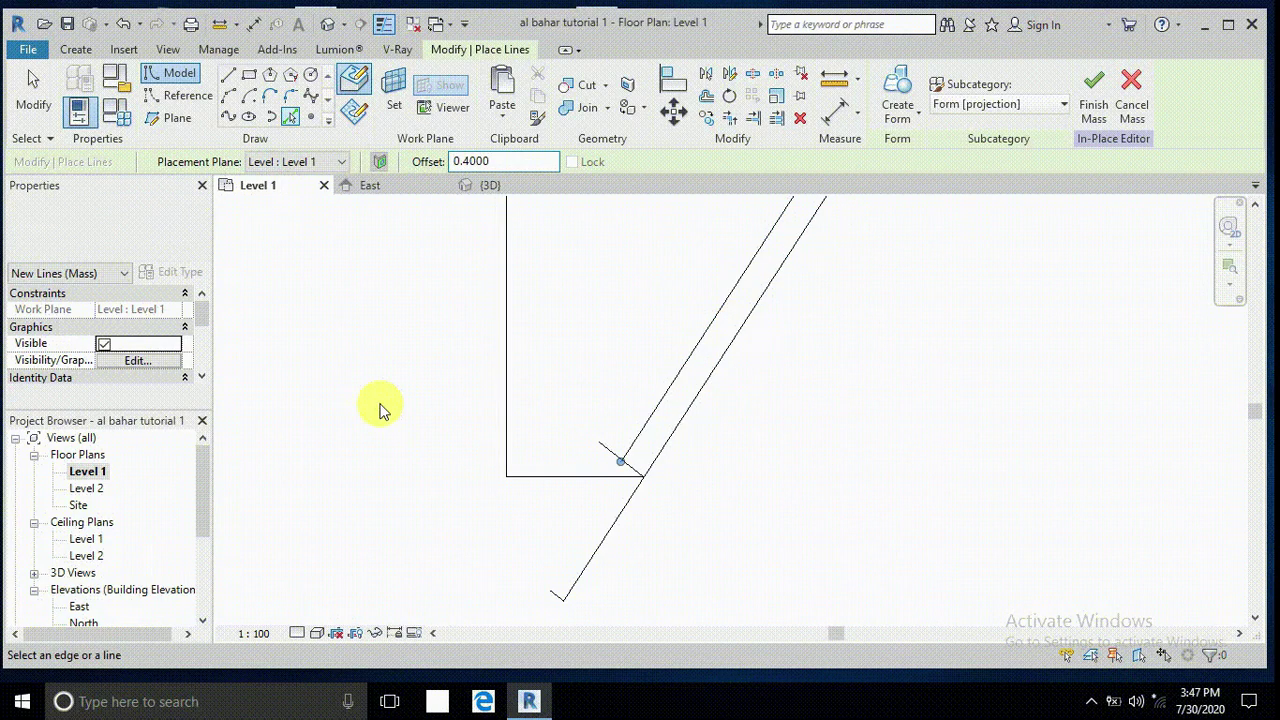
click(33, 95)
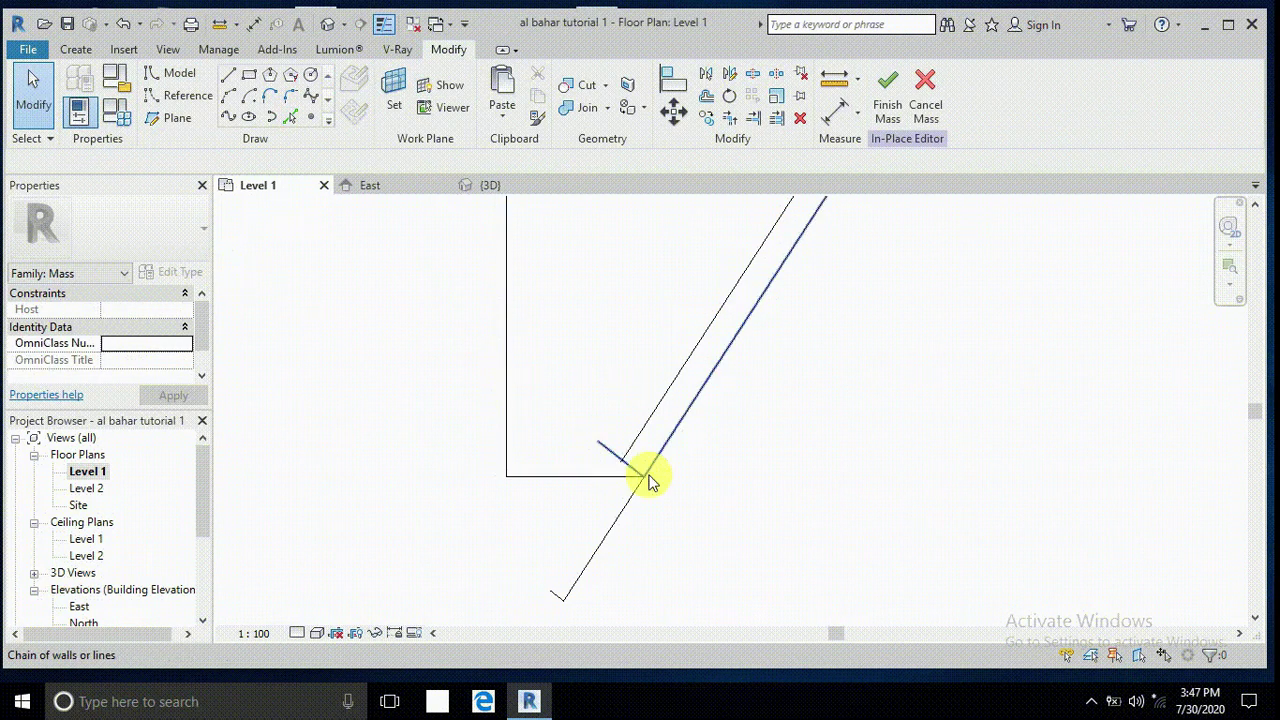
Pull the lower end of the offset slanted line back to meet the 0.85-unit line.
scroll(651, 477, up, 2)
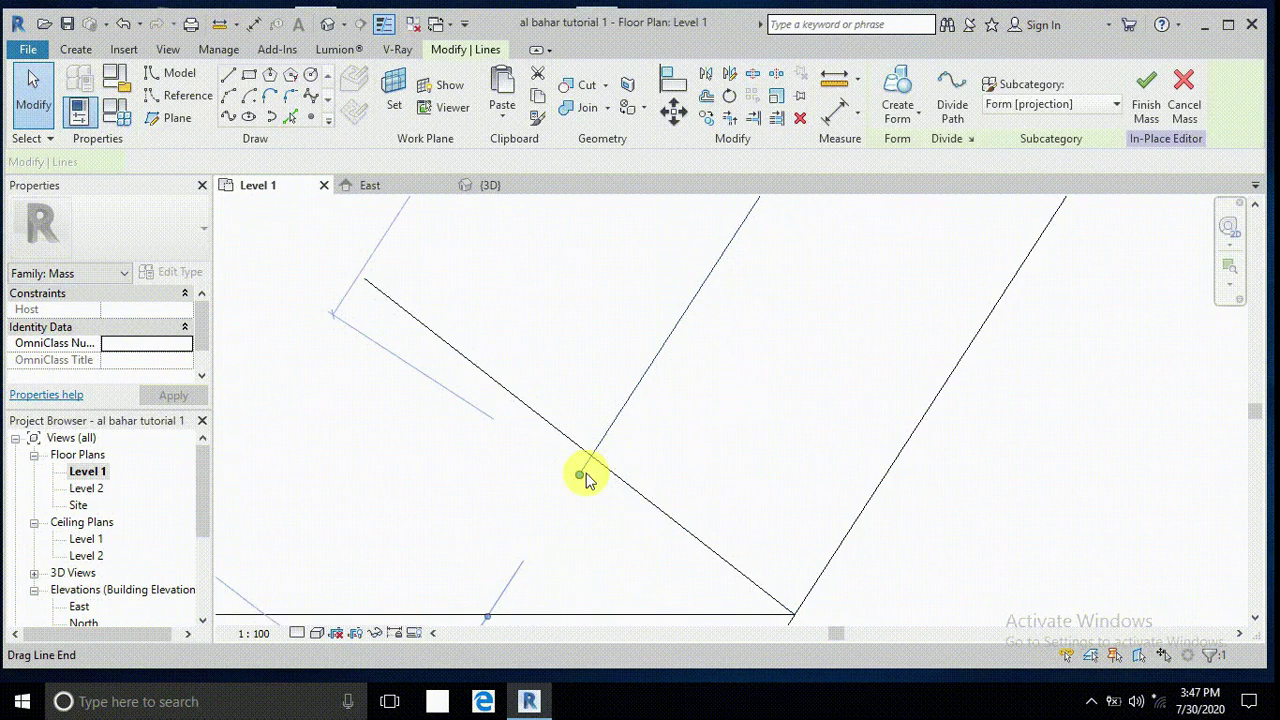
click(586, 480)
click(597, 471)
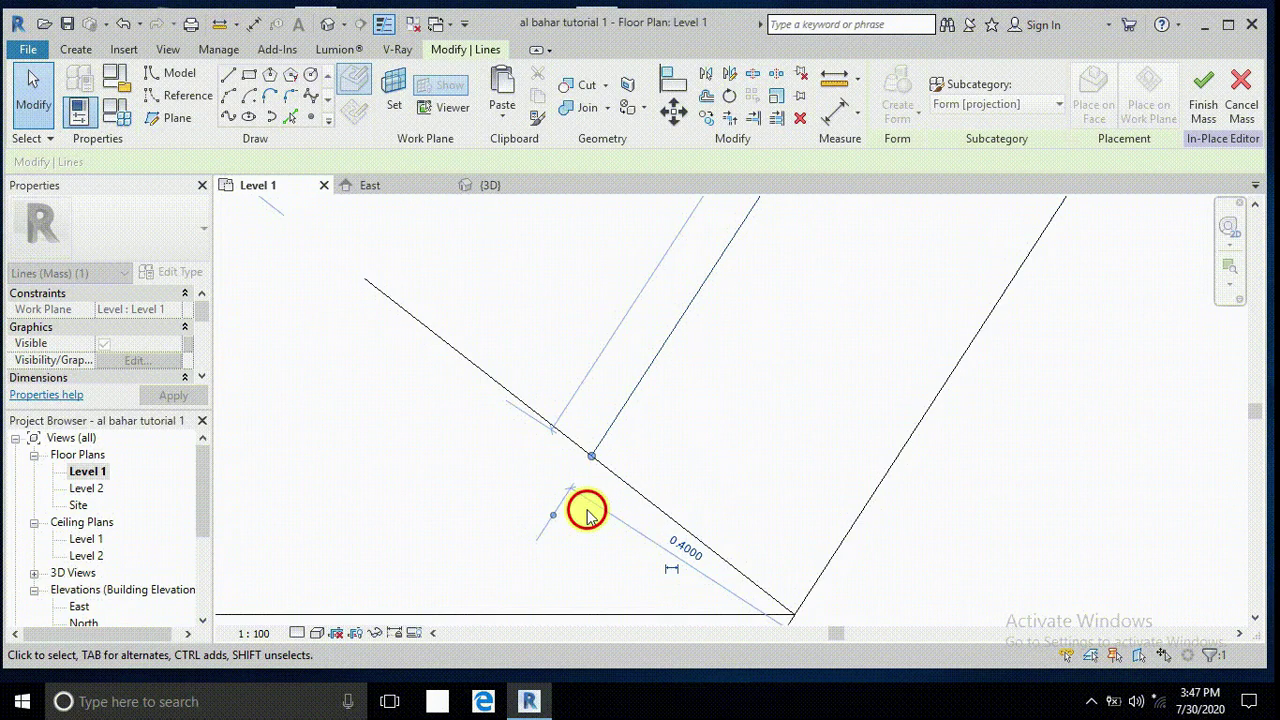
key(Escape)
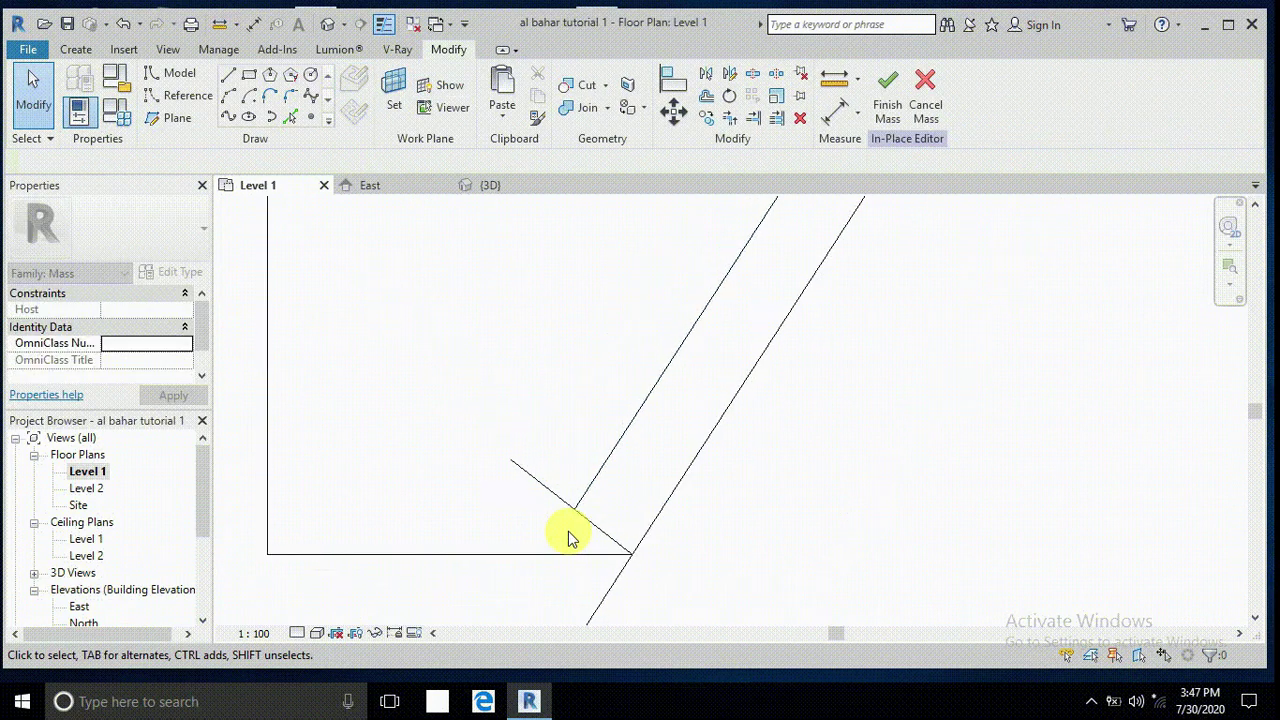
Close the upper ends of the two parallel slanted lines with a short model line between their endpoints.
scroll(568, 538, down, 3)
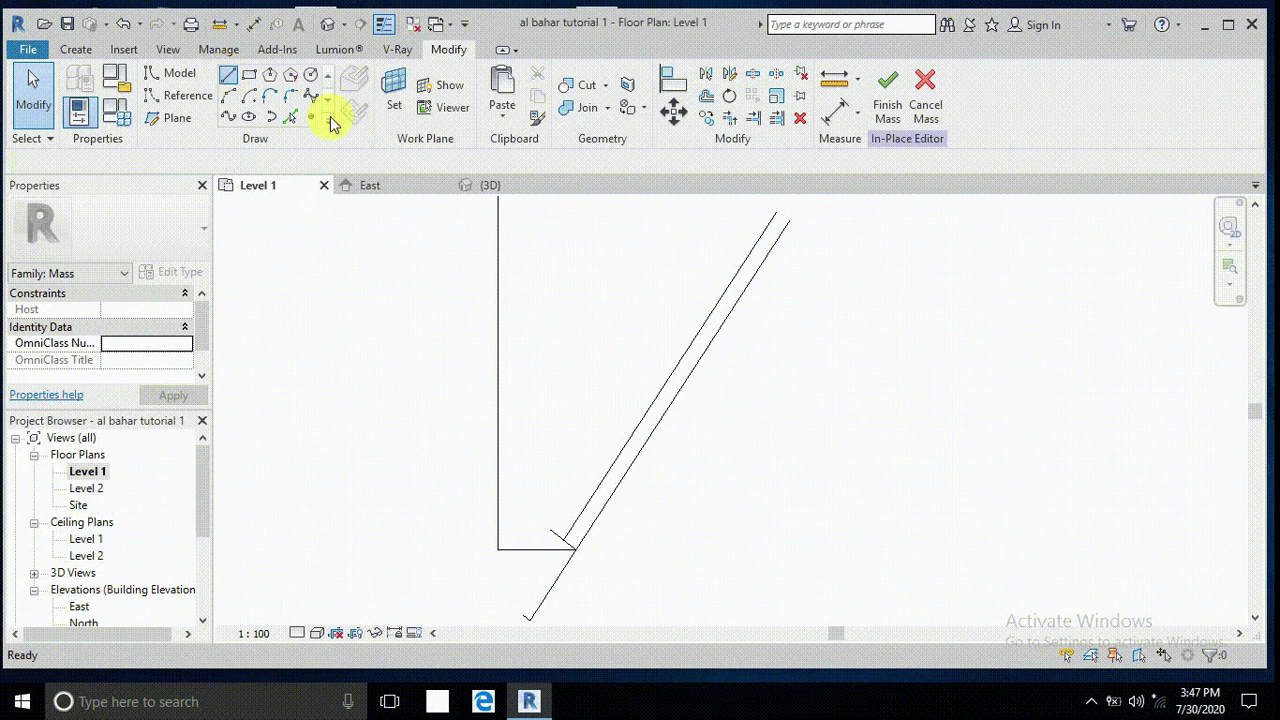
click(228, 74)
click(777, 213)
key(Escape)
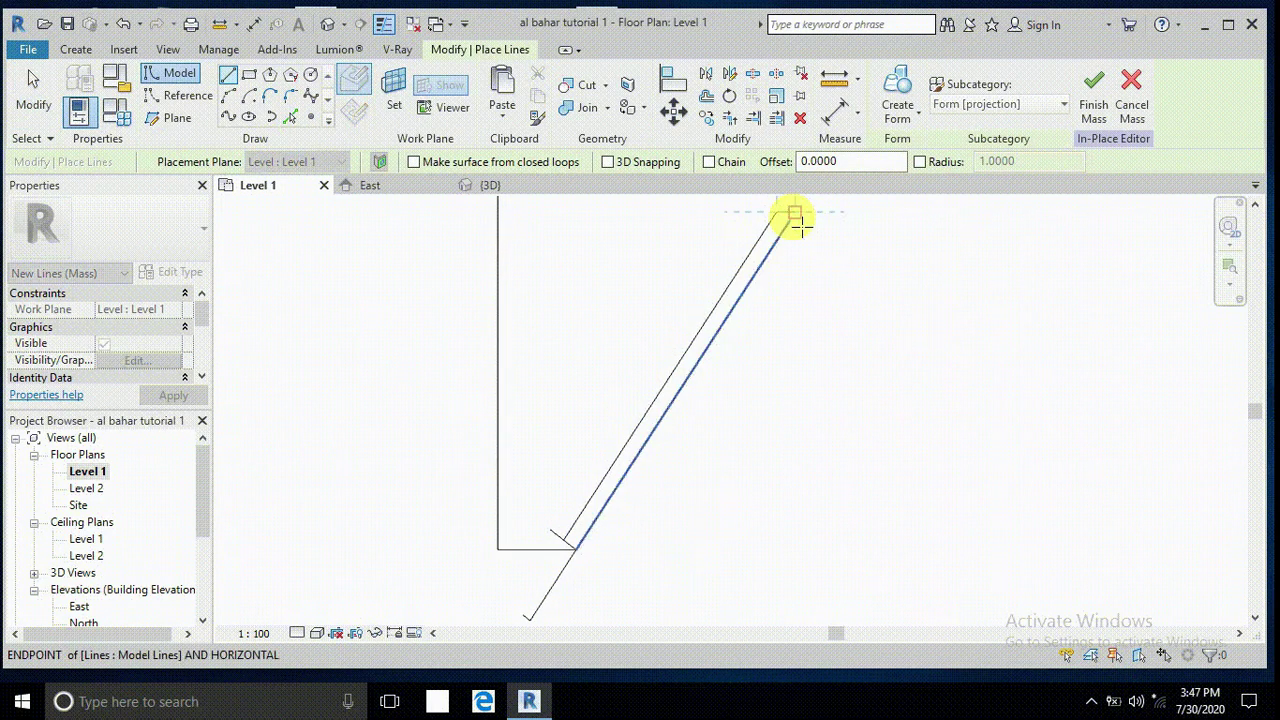
click(800, 227)
key(Escape)
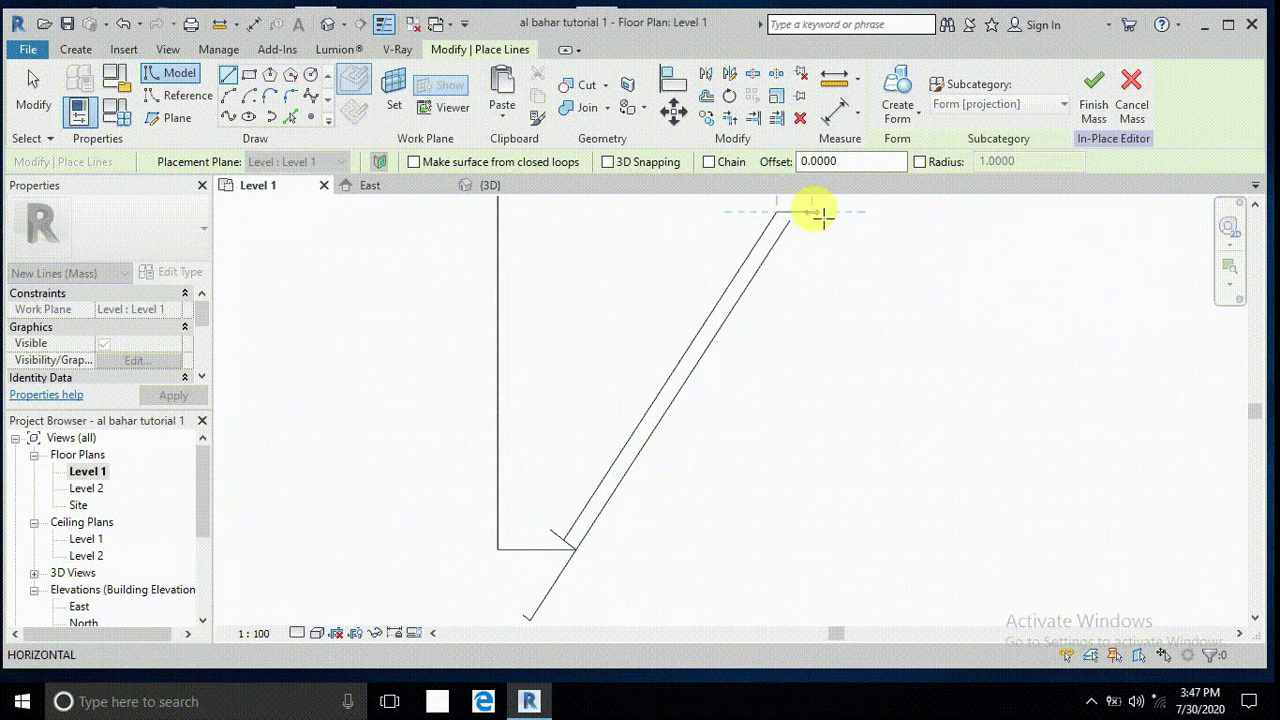
click(800, 227)
key(Escape)
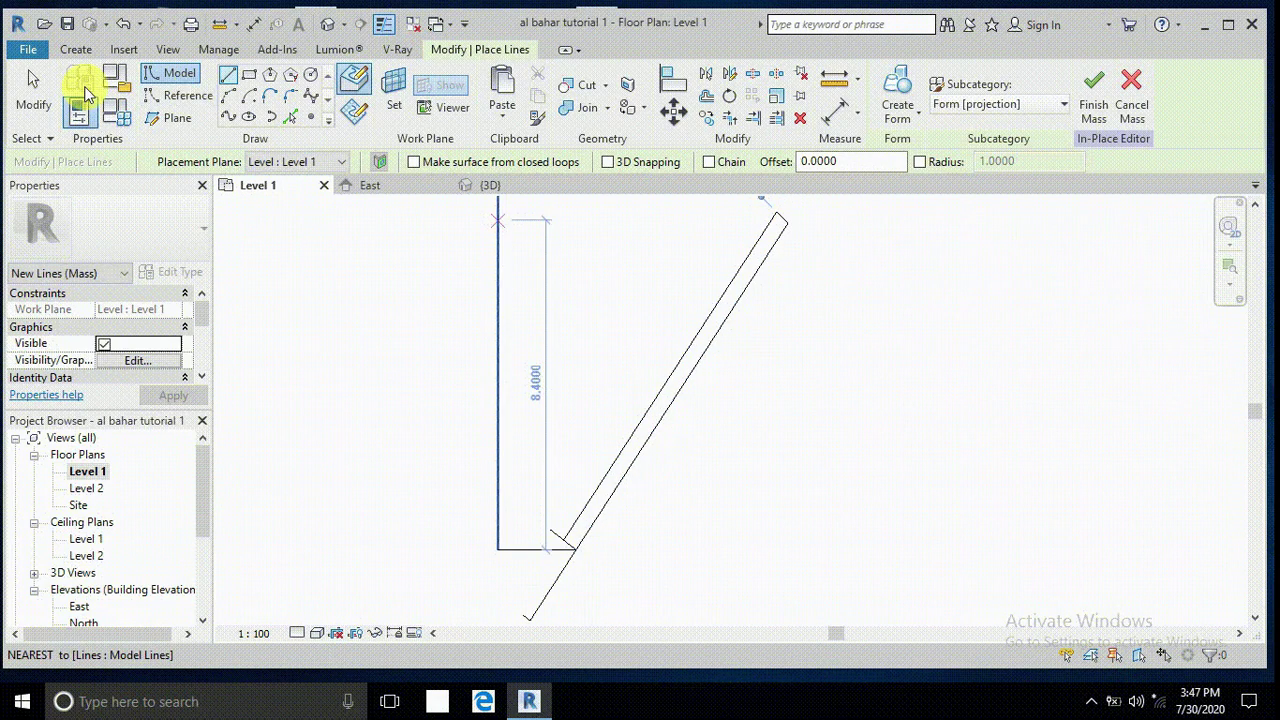
click(33, 92)
Draw a model line 10 units long, rising to the right at 65° from the free upper end of the 0.85-unit line.
scroll(700, 470, down, 2)
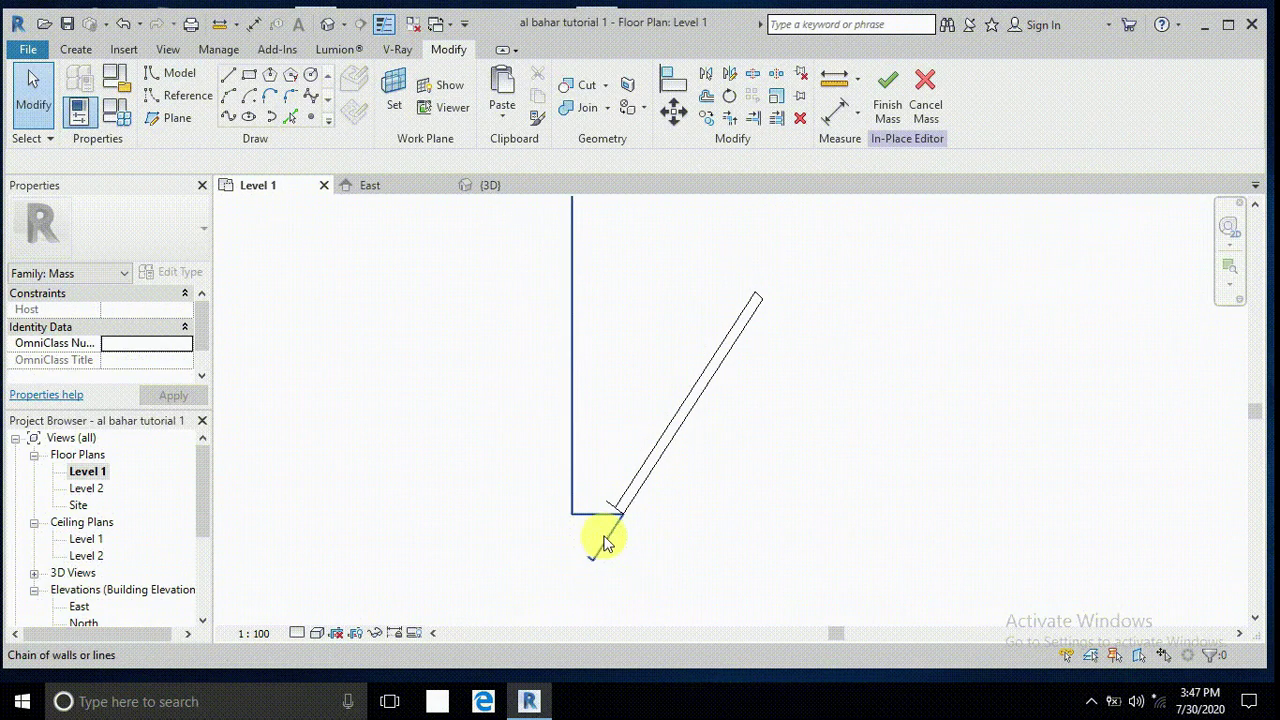
scroll(603, 529, up, 4)
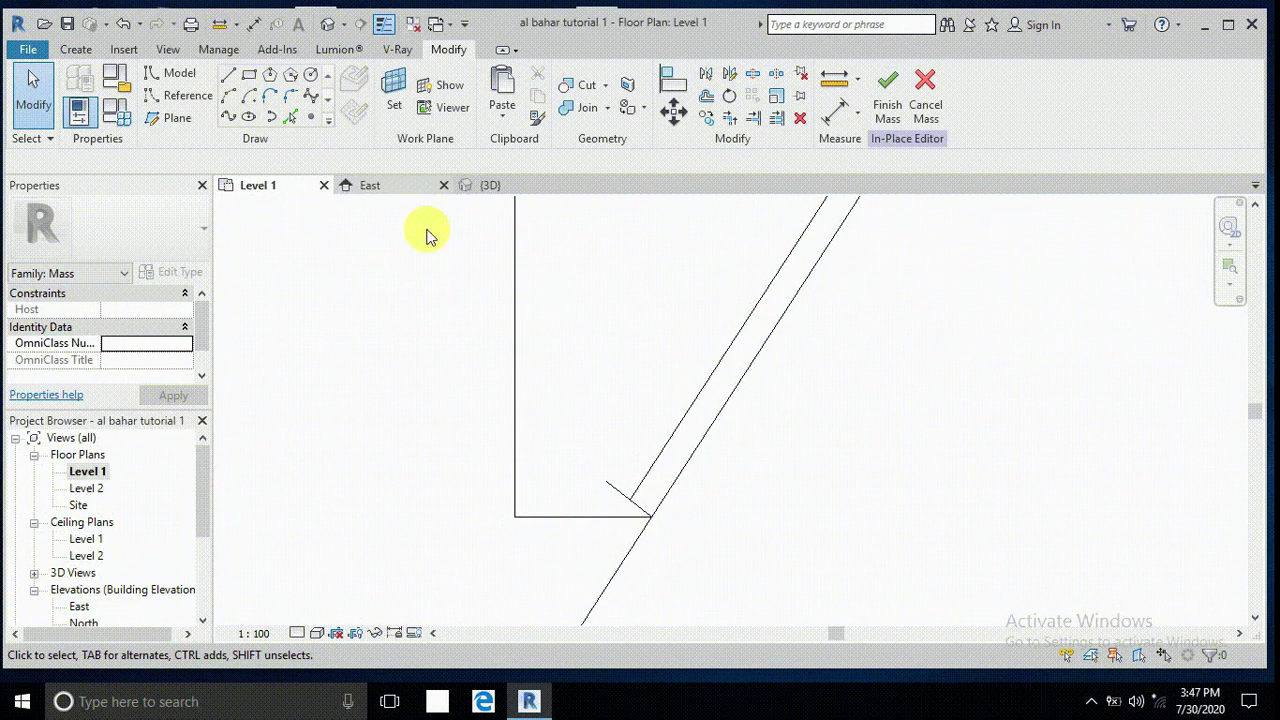
scroll(600, 414, down, 3)
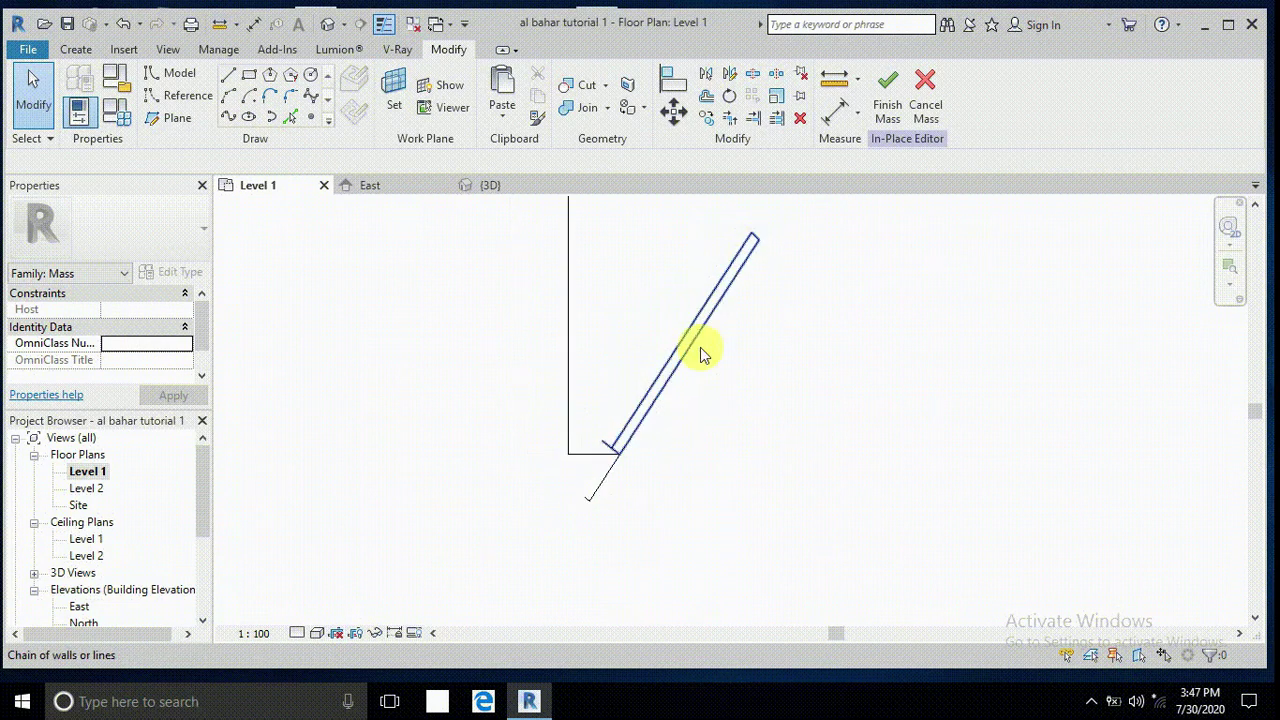
middle_drag(714, 370, 740, 370)
scroll(771, 257, up, 2)
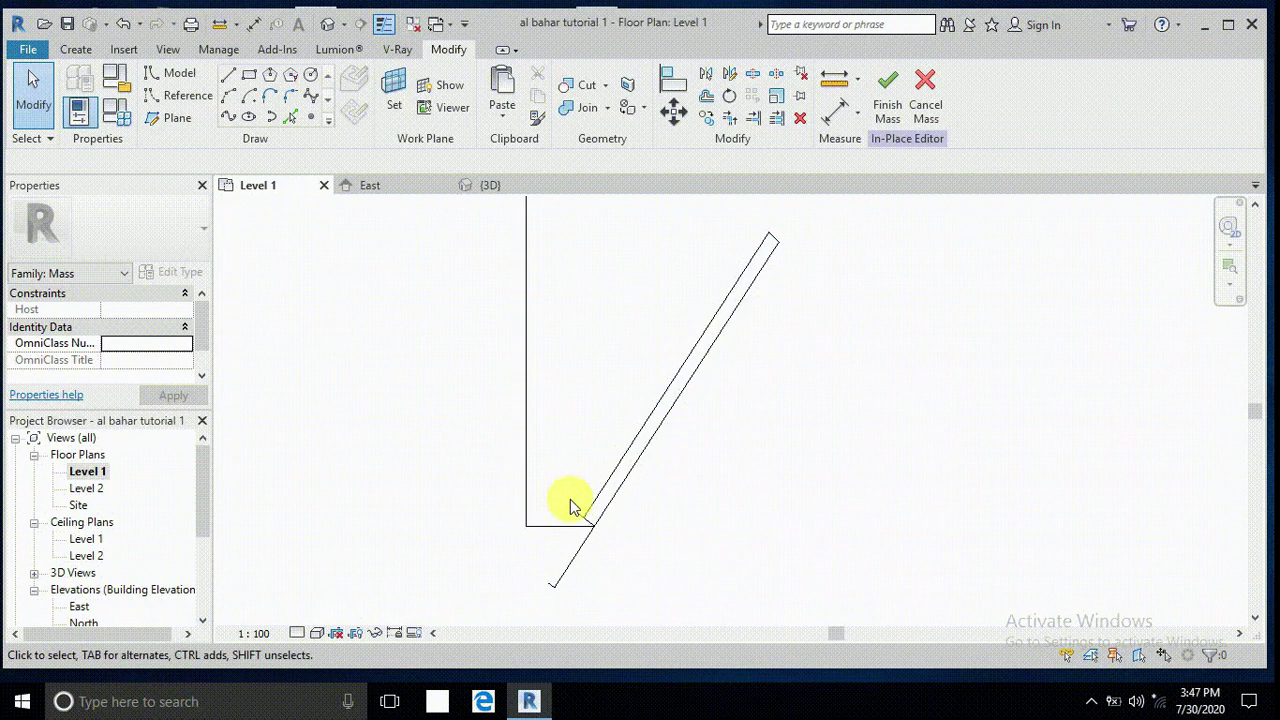
scroll(570, 507, up, 1)
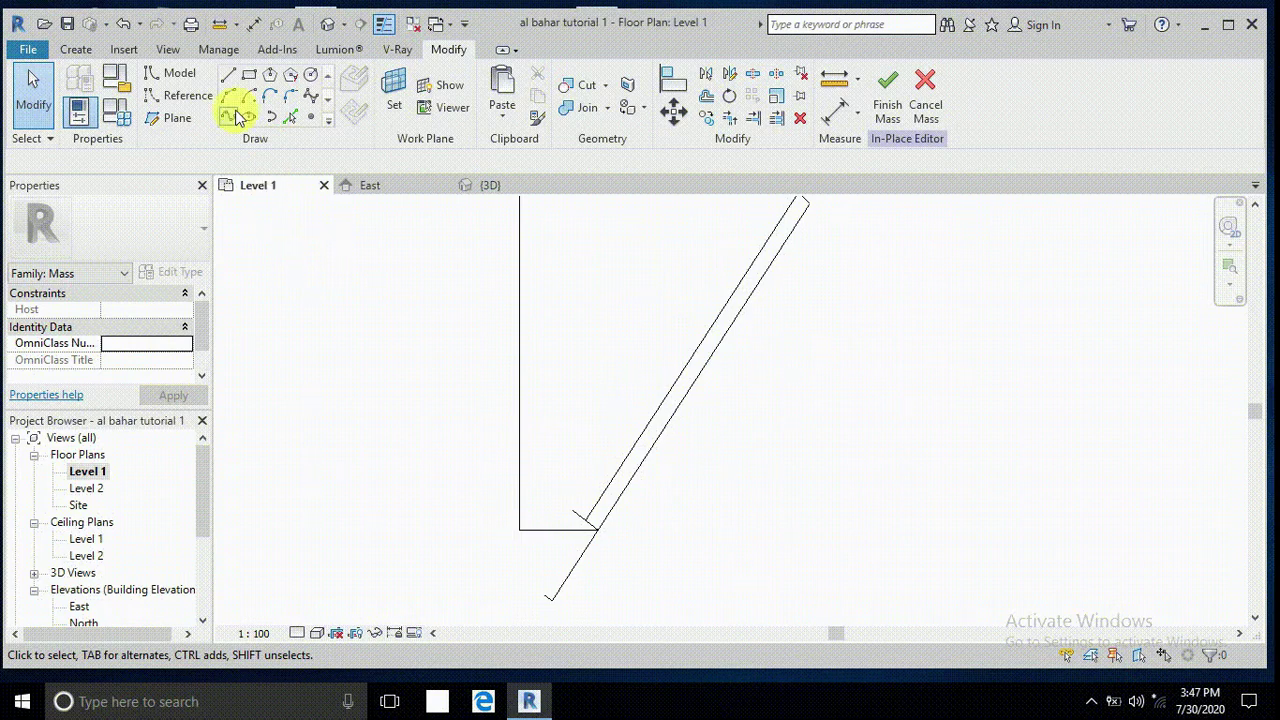
click(228, 77)
click(572, 510)
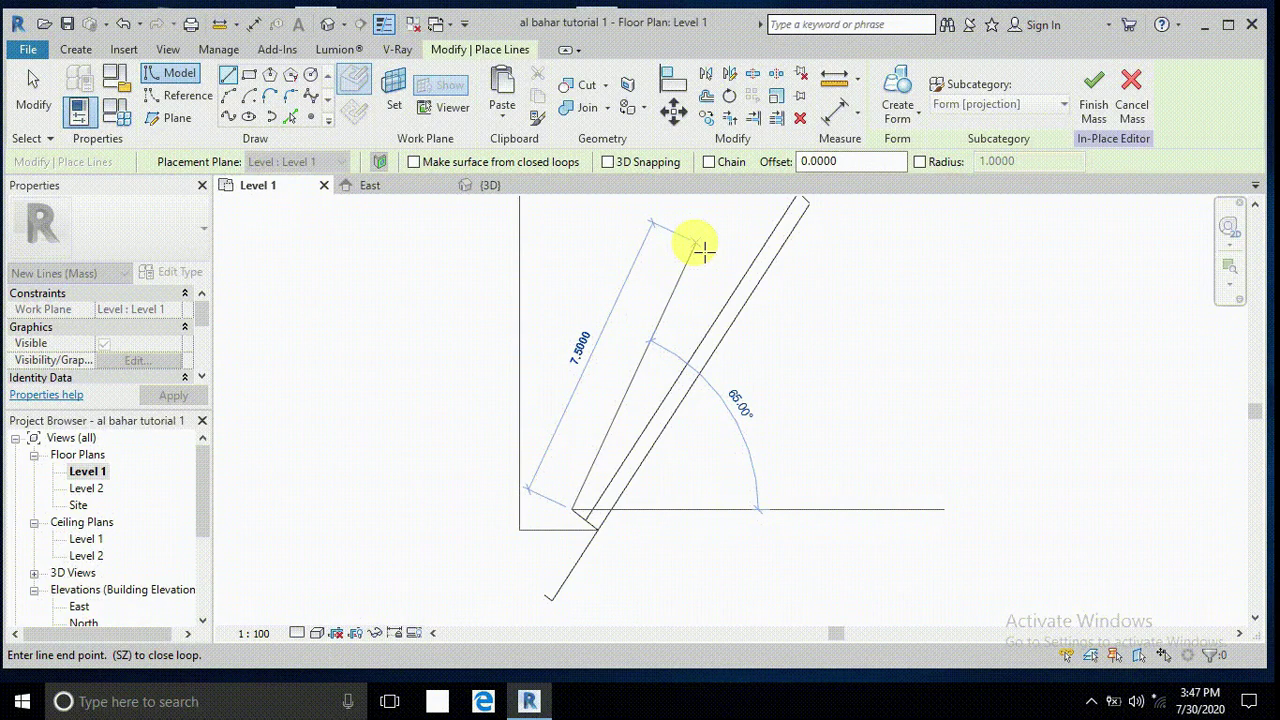
text(1)
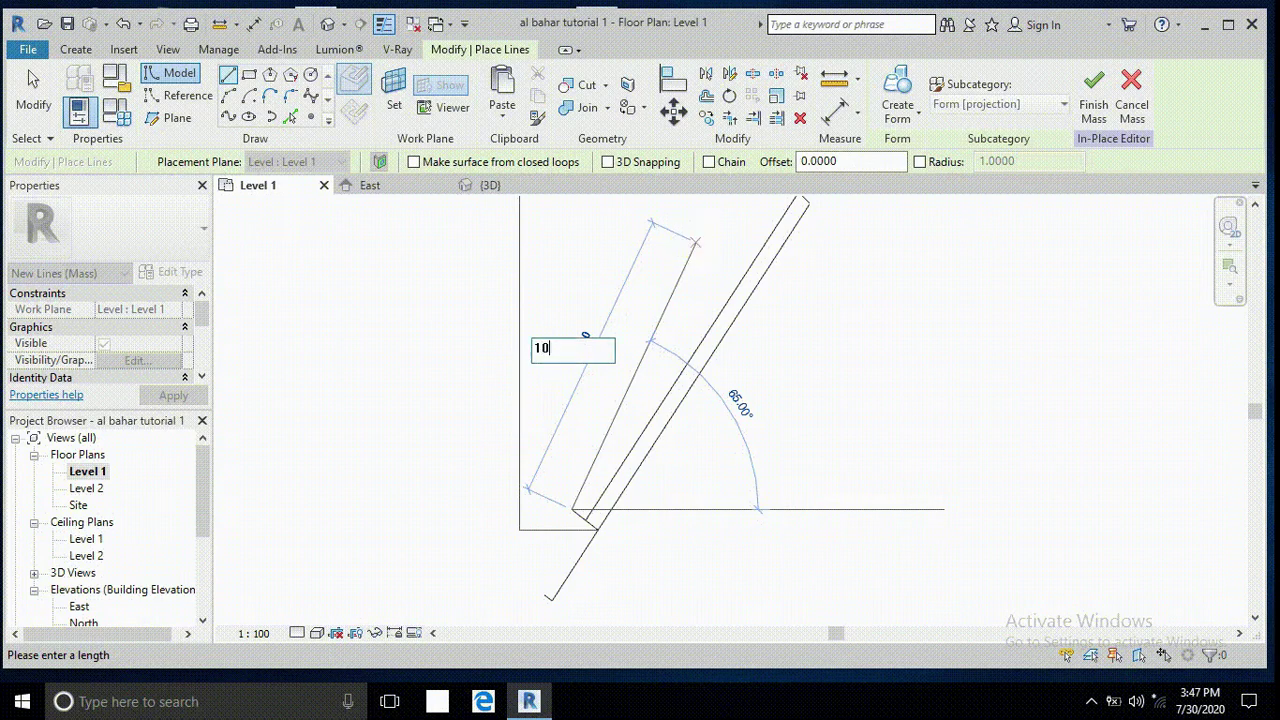
text(0)
key(Return)
click(34, 106)
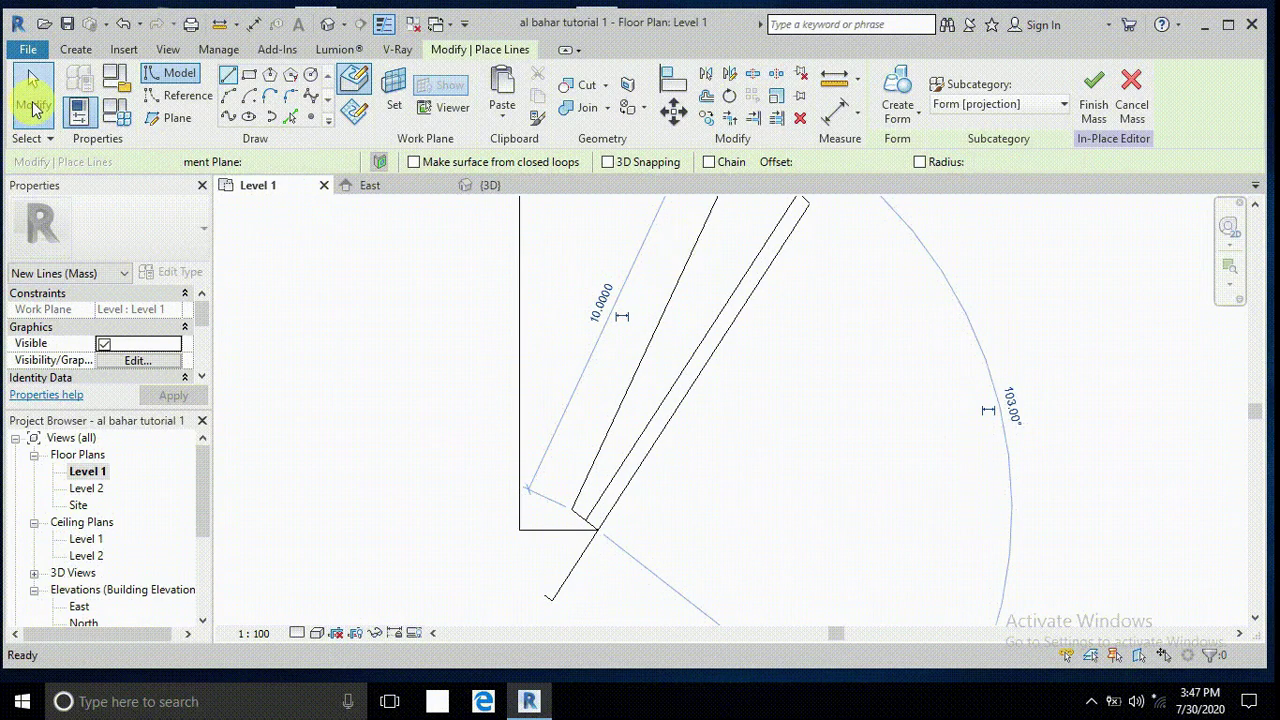
scroll(685, 390, down, 2)
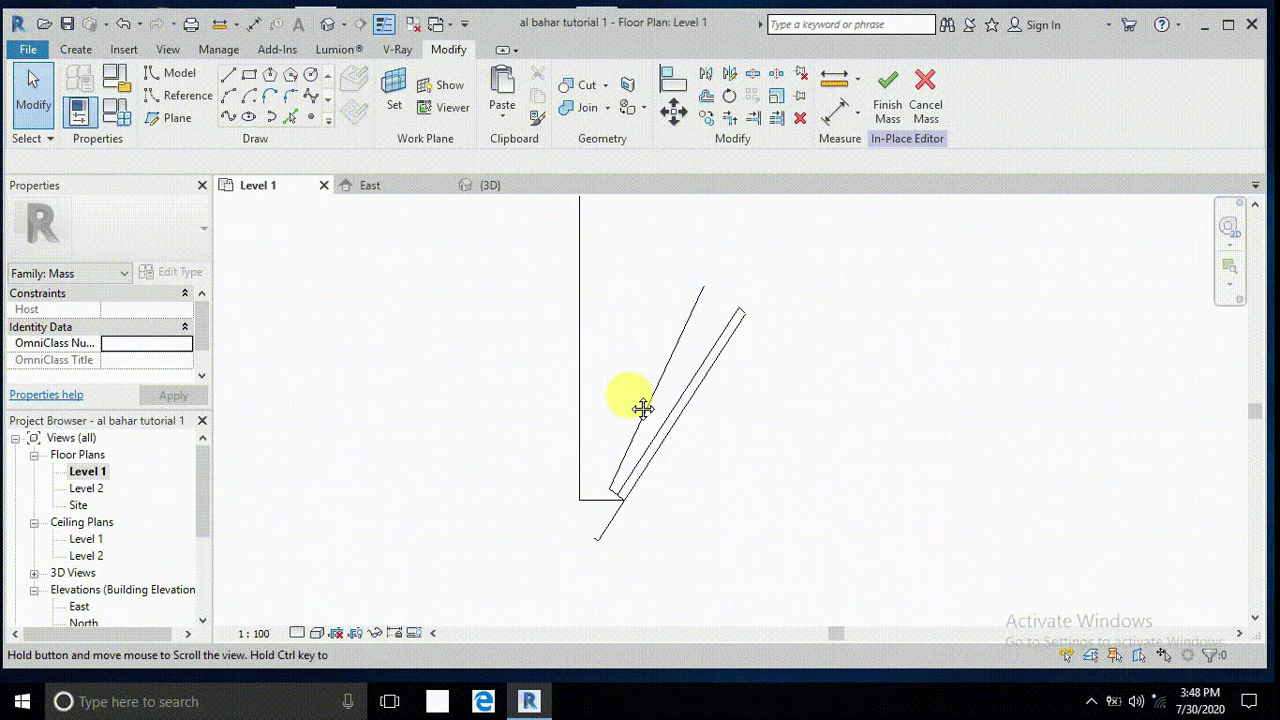
Draw a model line 2.3 units long from the upper end of the 10-unit slanted line, perpendicular to it toward the upper left.
middle_drag(642, 408, 644, 439)
click(228, 74)
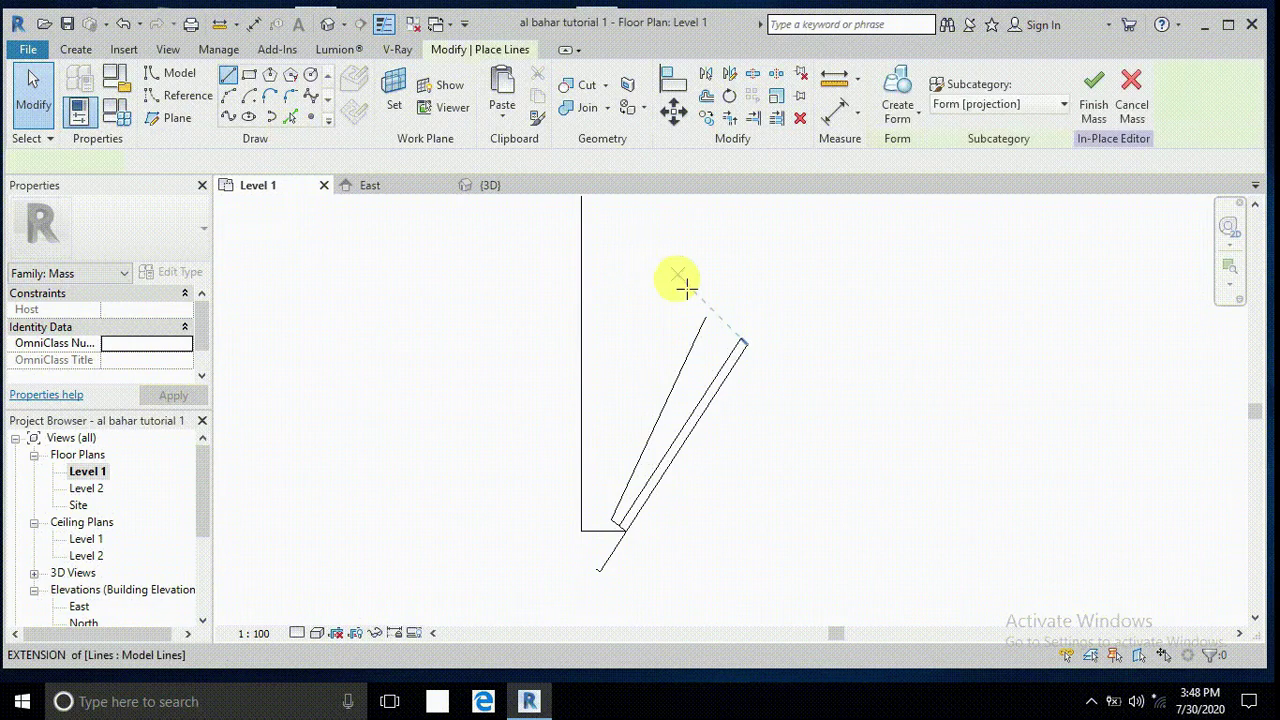
click(707, 318)
scroll(690, 305, up, 2)
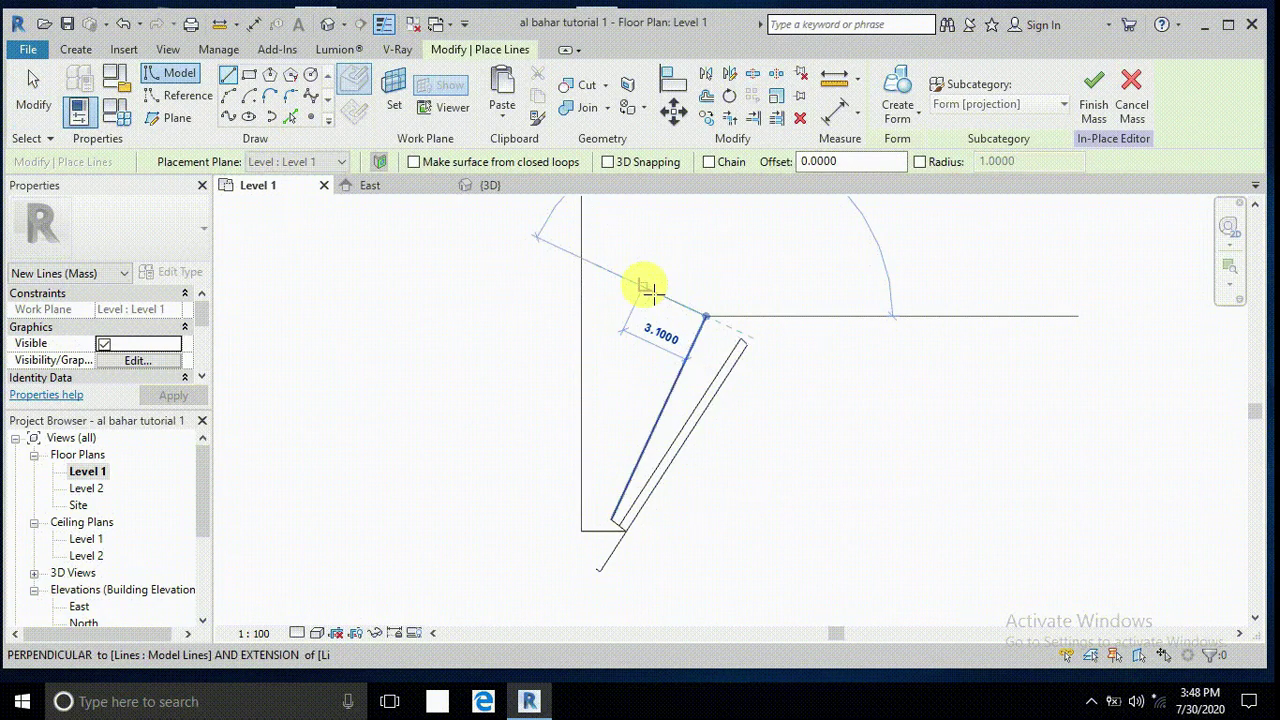
middle_drag(645, 290, 636, 404)
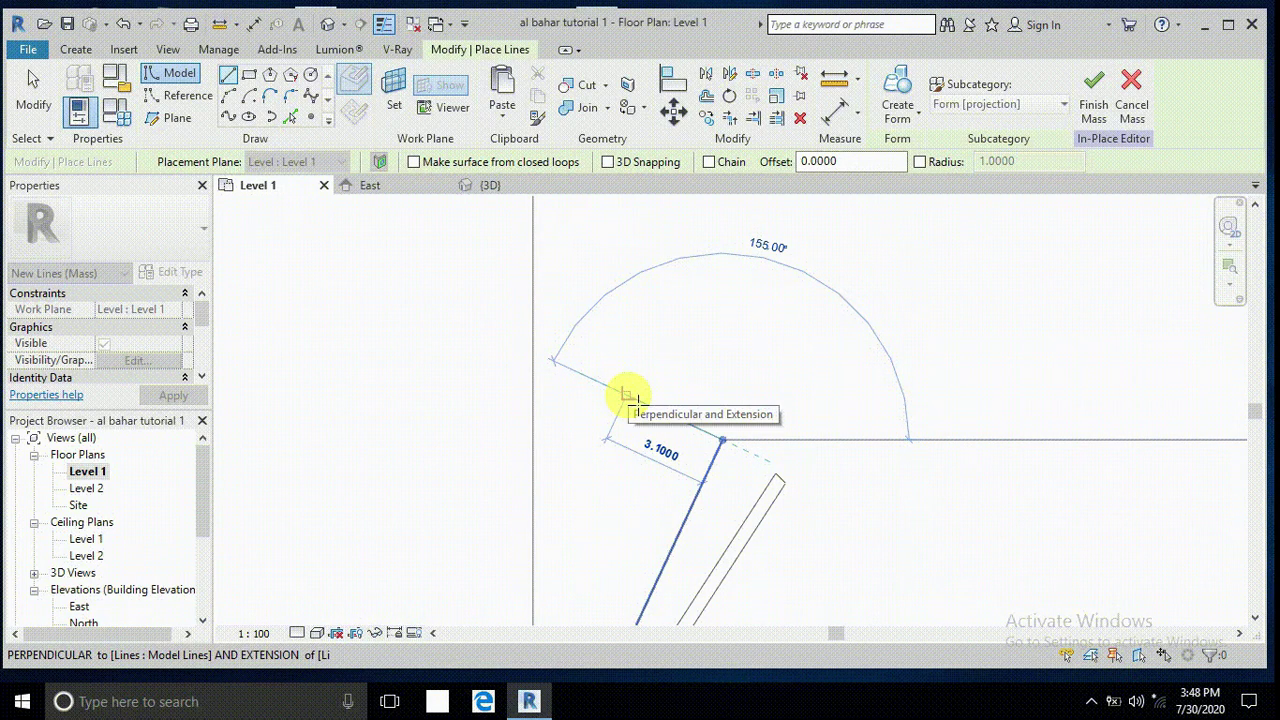
text(2.)
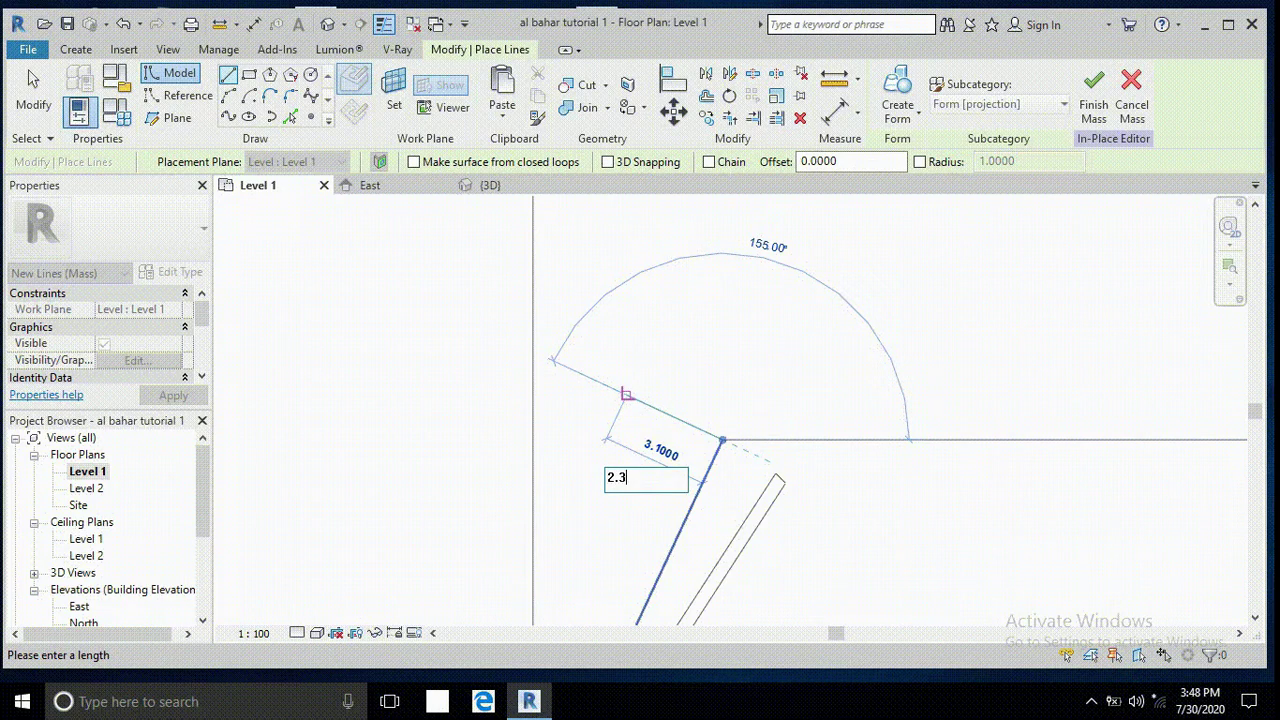
text(3)
key(Return)
click(44, 102)
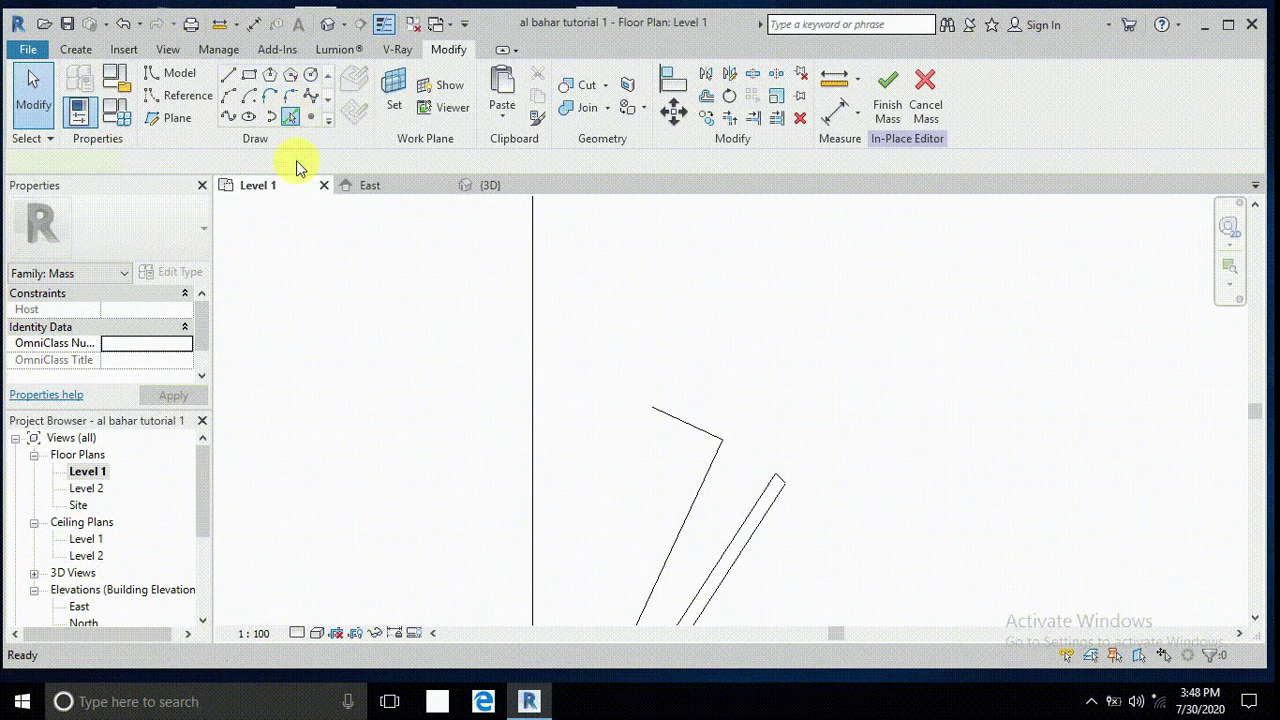
Create a parallel copy of the 10-unit slanted line on its upper-left side by picking it with a 2.3 offset.
drag(492, 162, 421, 173)
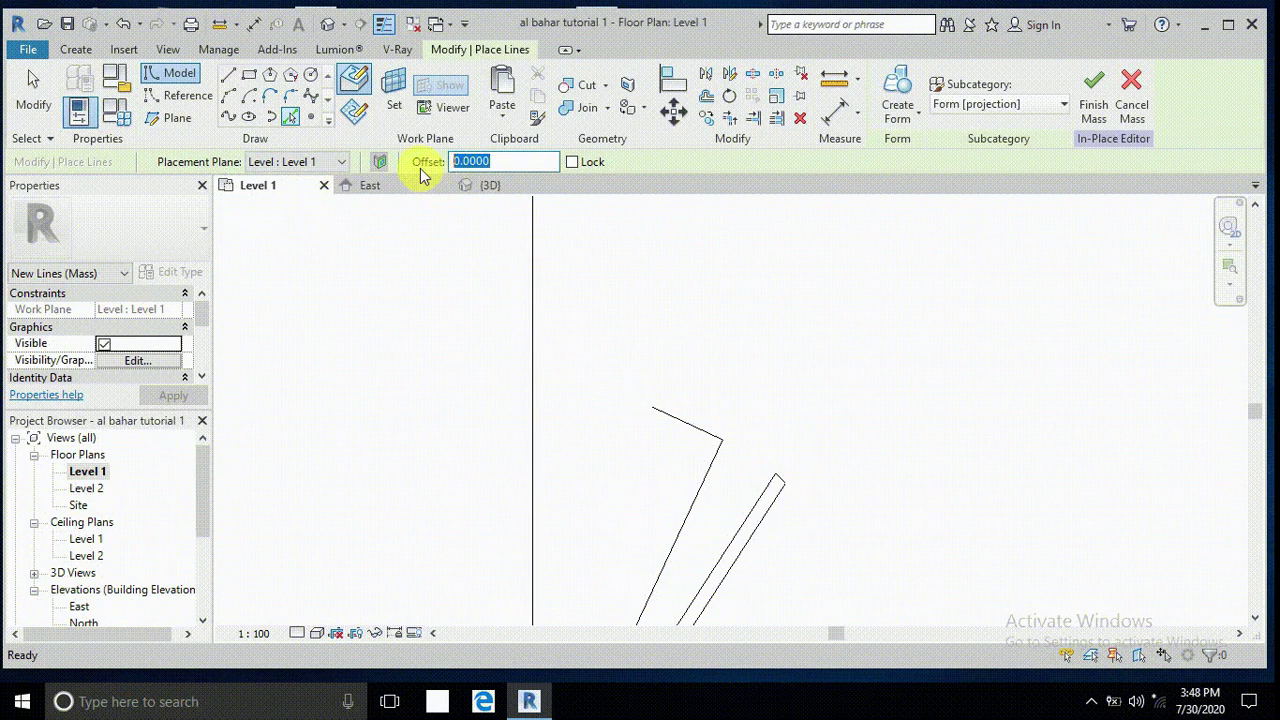
text(2.3)
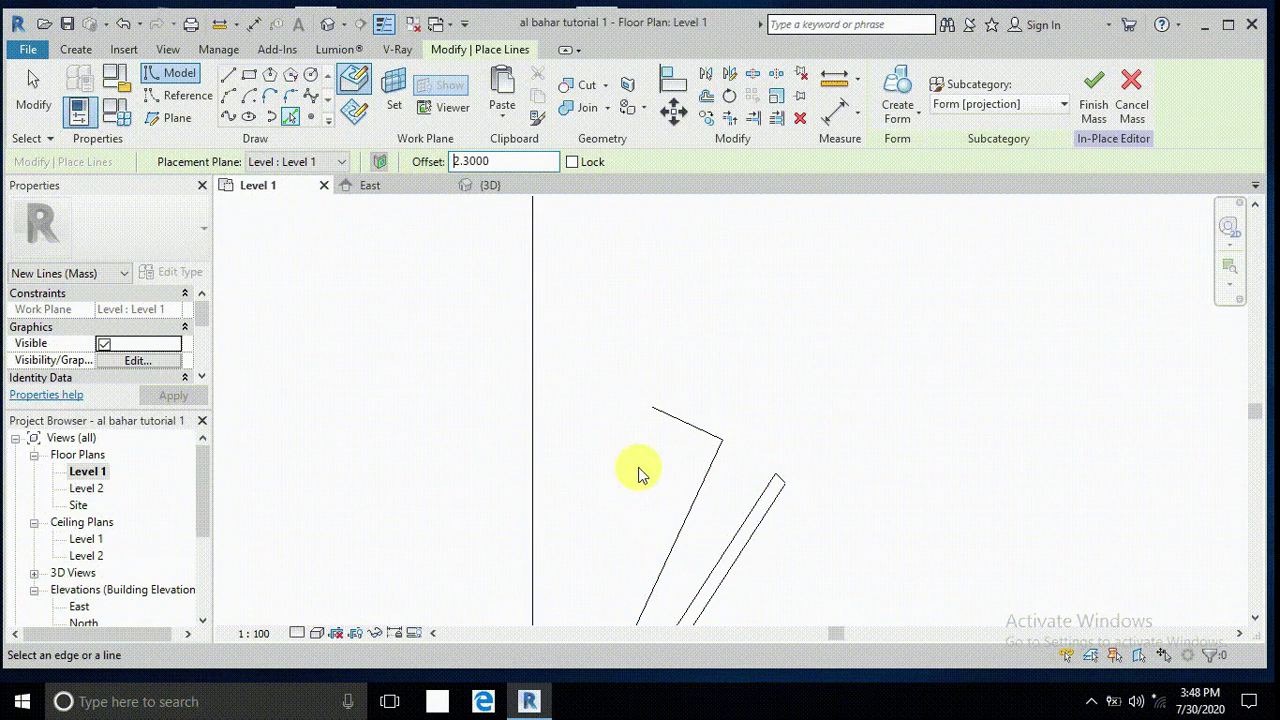
scroll(708, 370, down, 4)
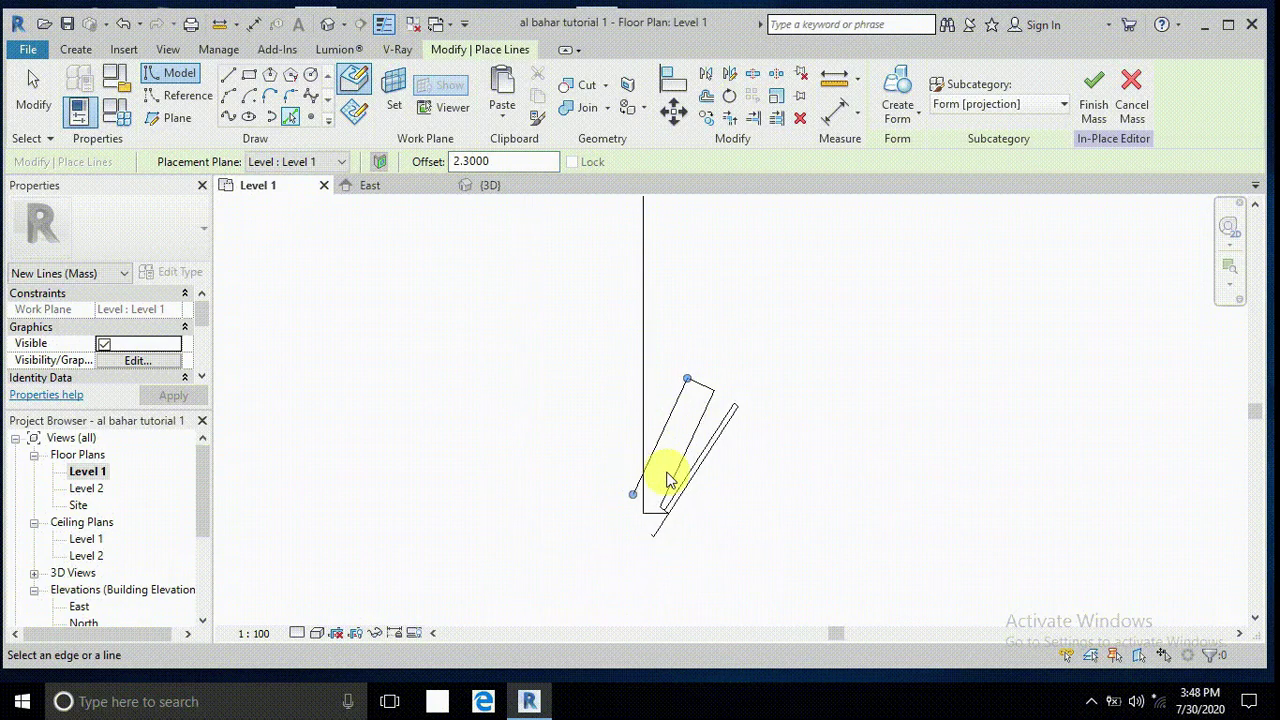
Pull the lower end of the offset line back to where it meets the long vertical line.
scroll(666, 471, up, 3)
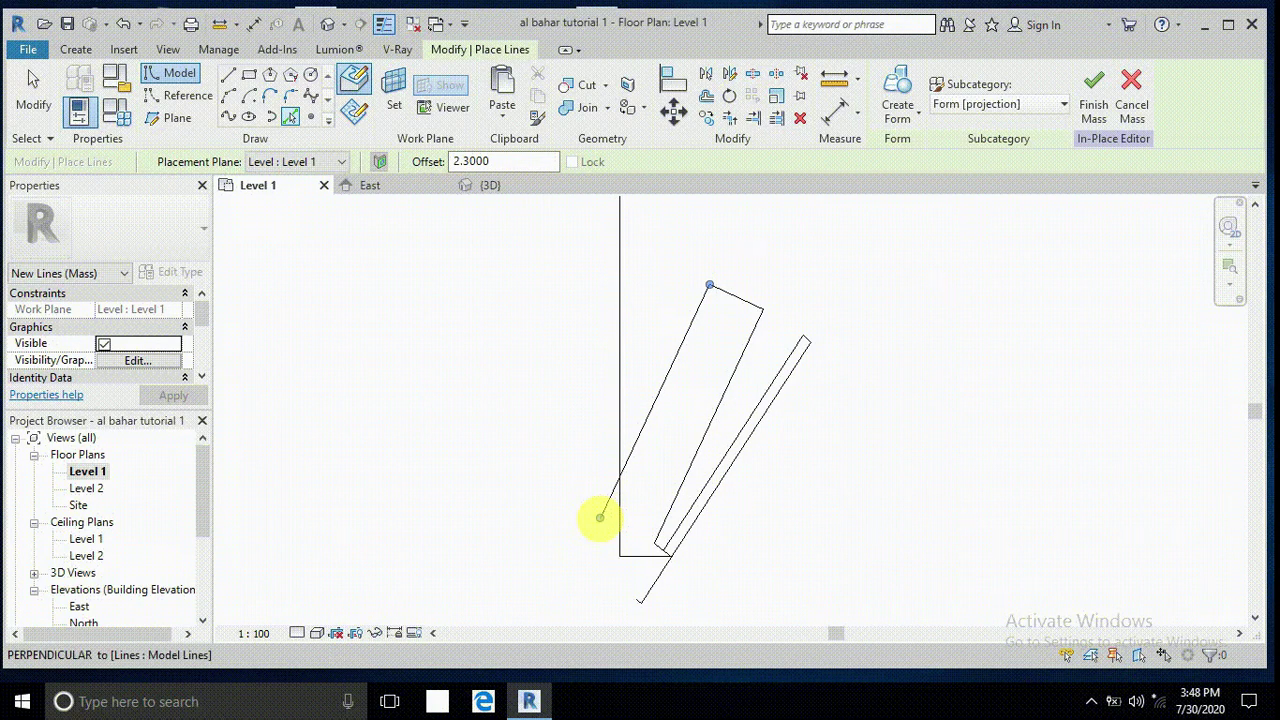
click(619, 477)
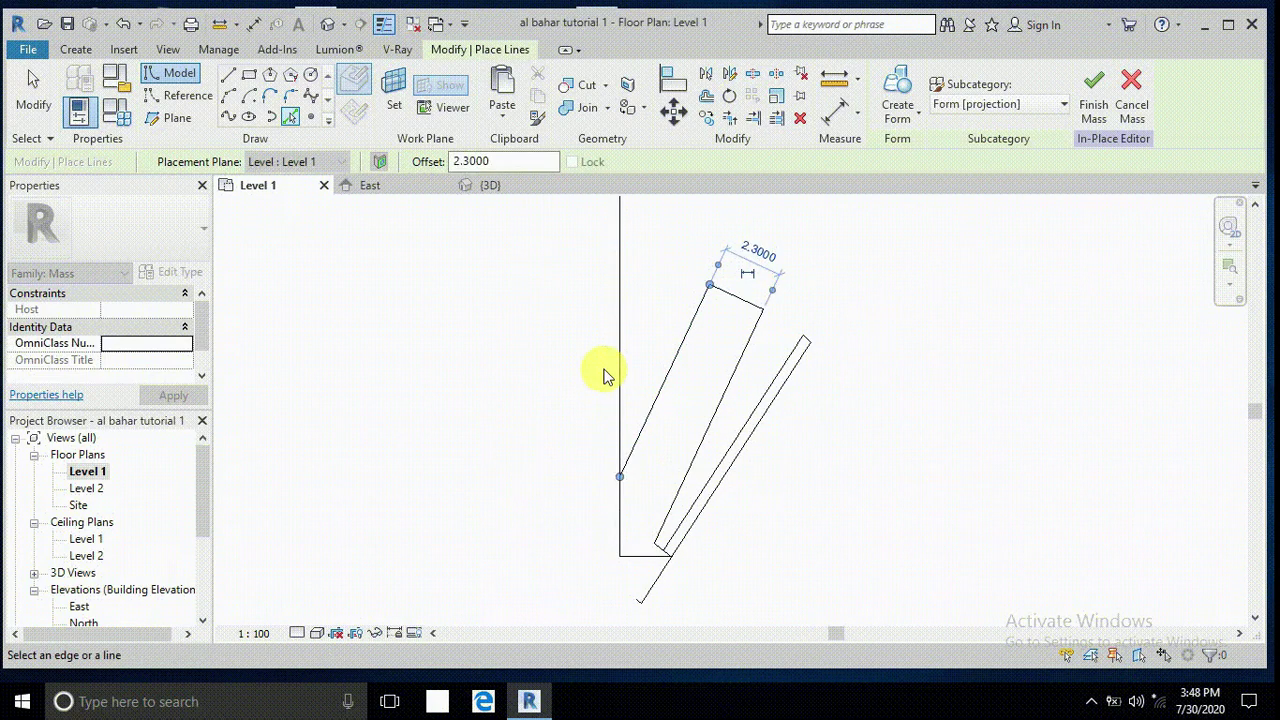
scroll(532, 376, down, 1)
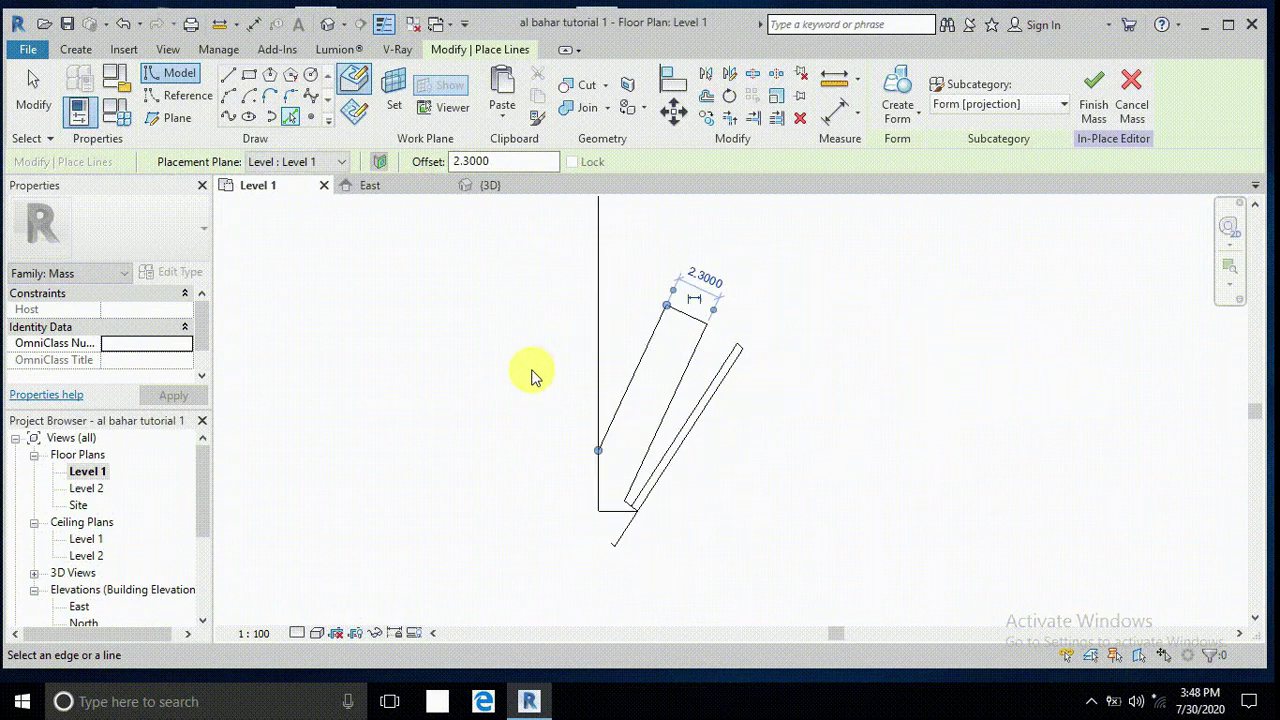
click(40, 88)
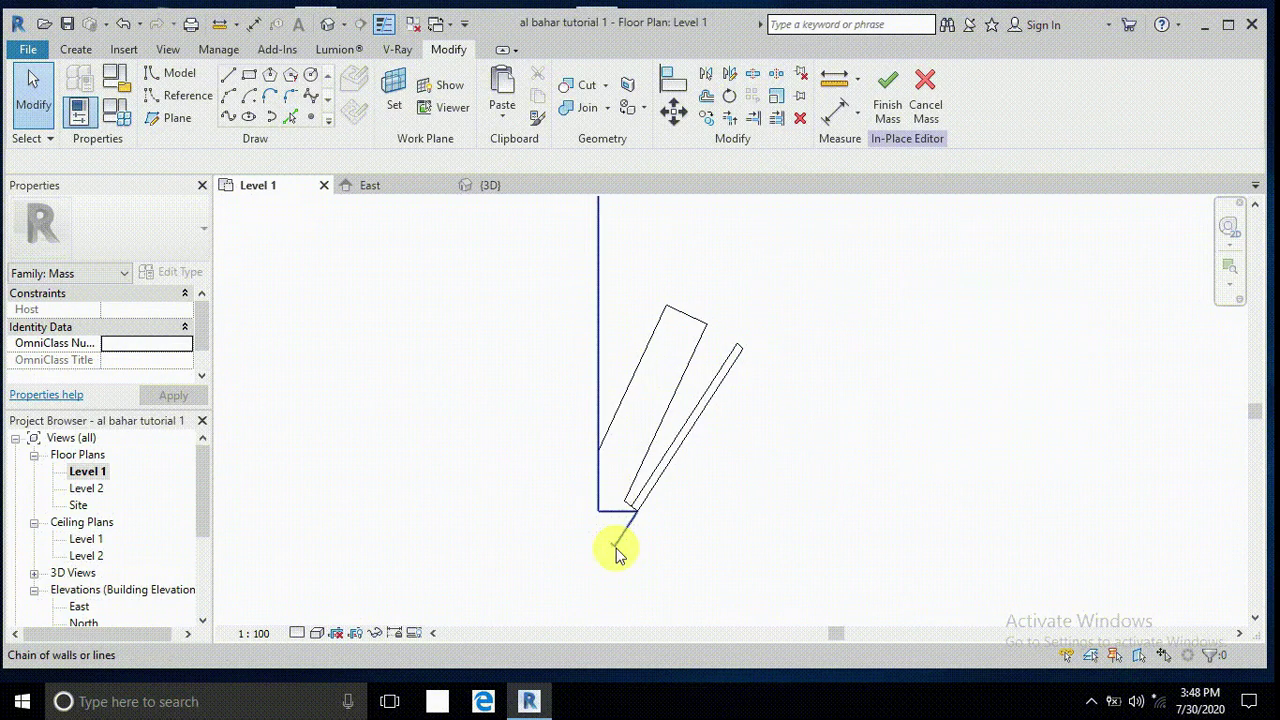
Mirror a copy of all the profile lines except the long vertical one about an axis drawn along that vertical line.
drag(537, 271, 772, 595)
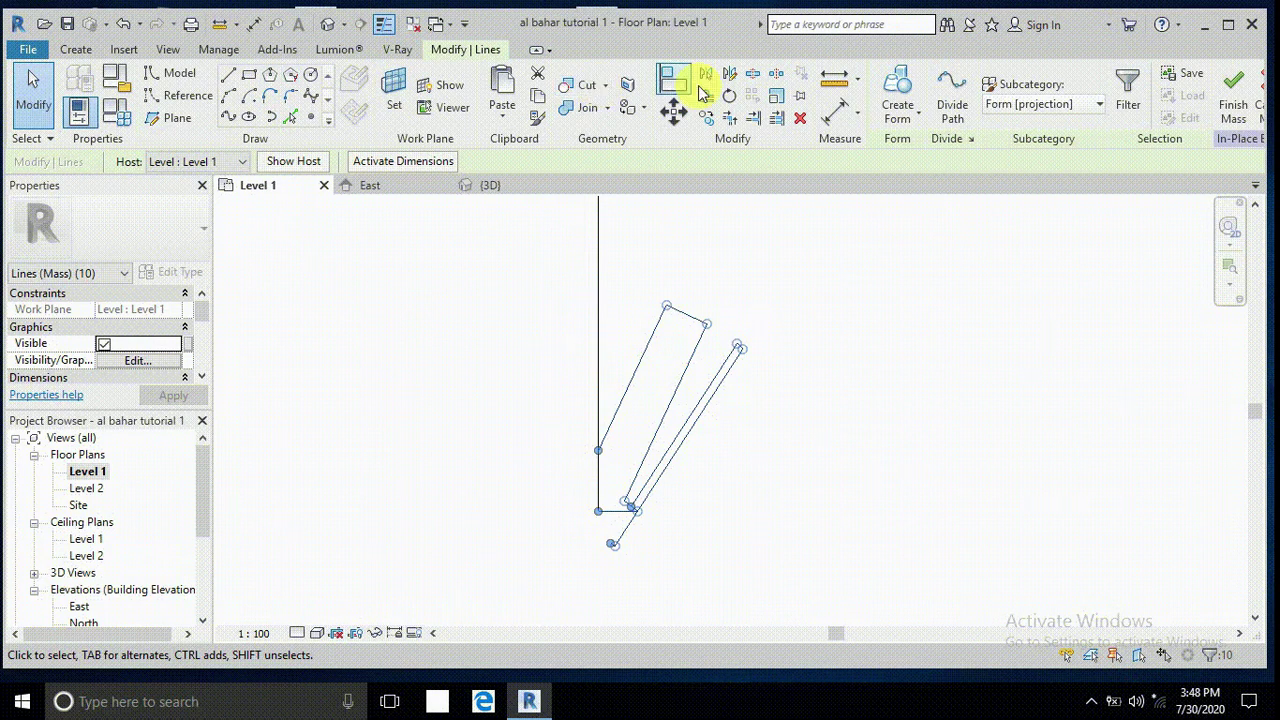
click(731, 80)
drag(671, 425, 600, 514)
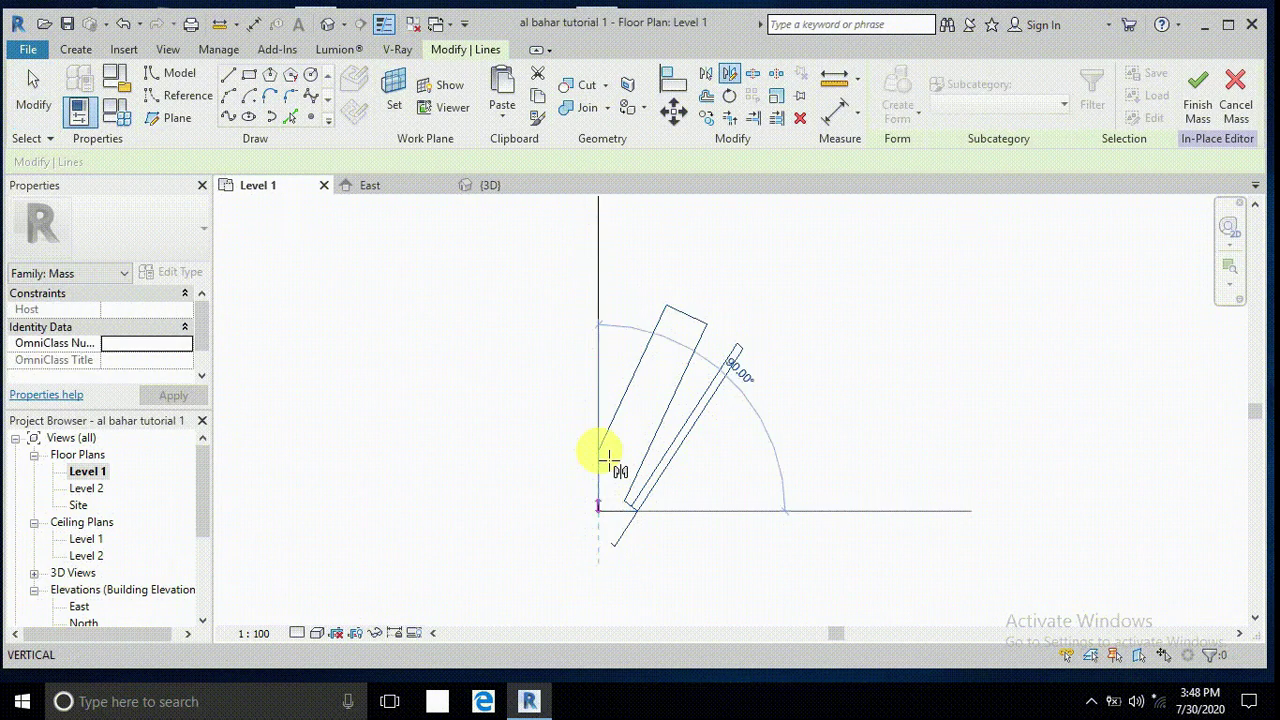
click(600, 325)
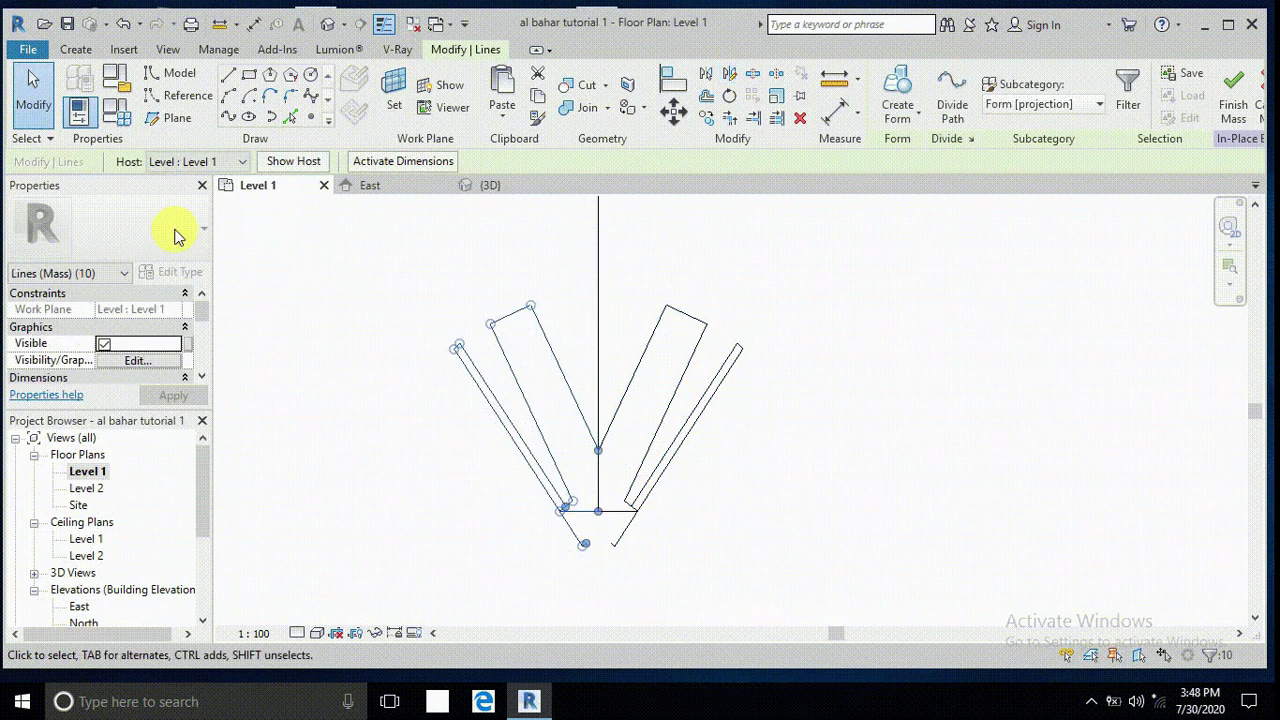
click(40, 92)
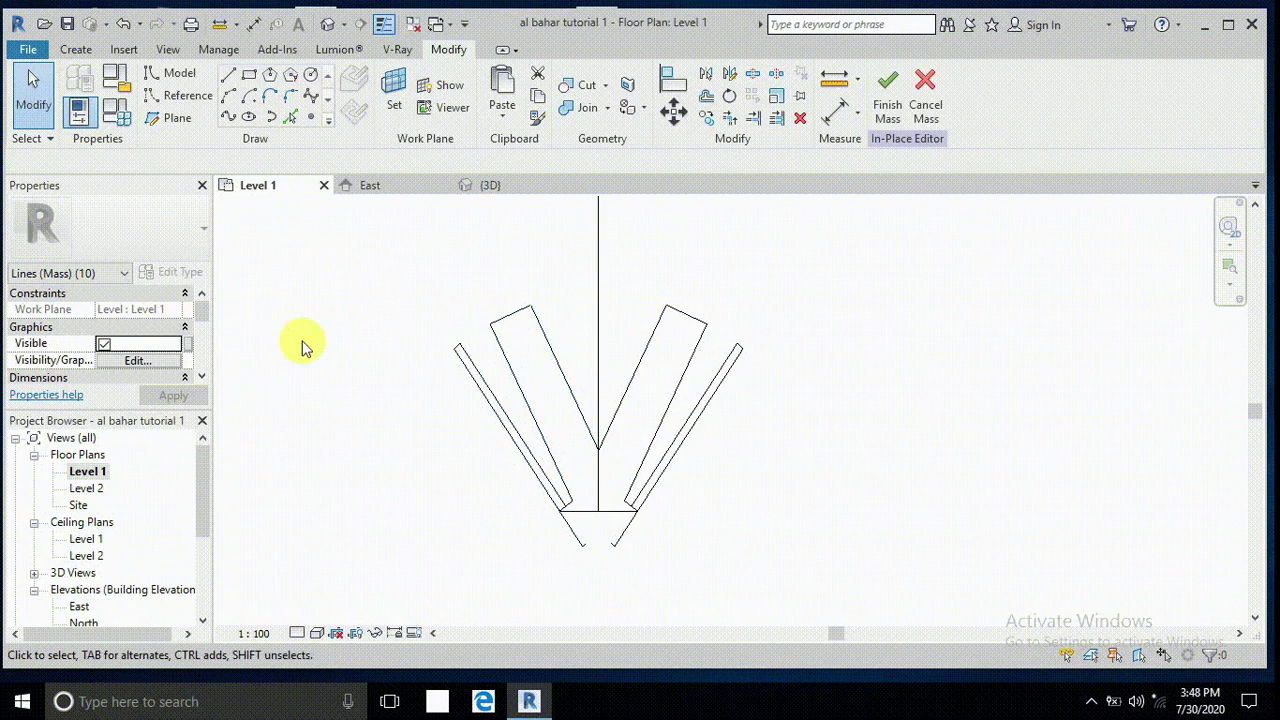
Join the two short end lines at the profile's lower tip with a downward-bulging arc of about 0.63 radius.
scroll(611, 343, up, 2)
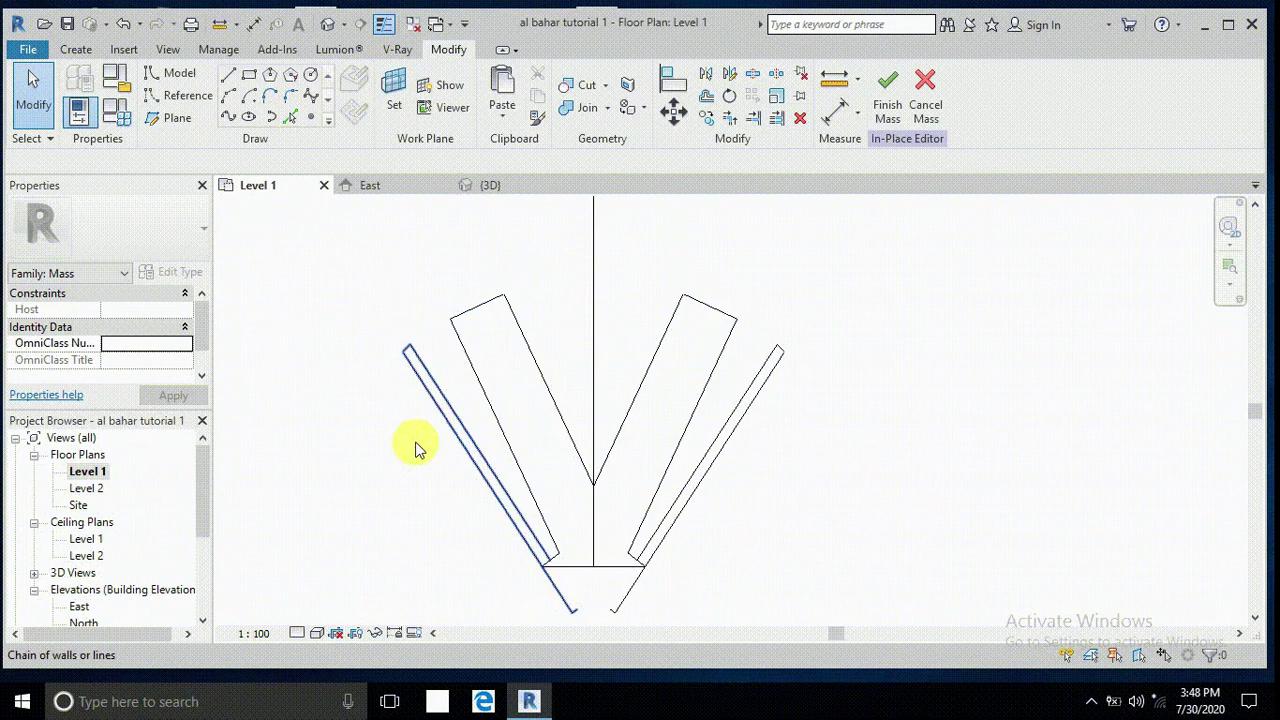
click(231, 98)
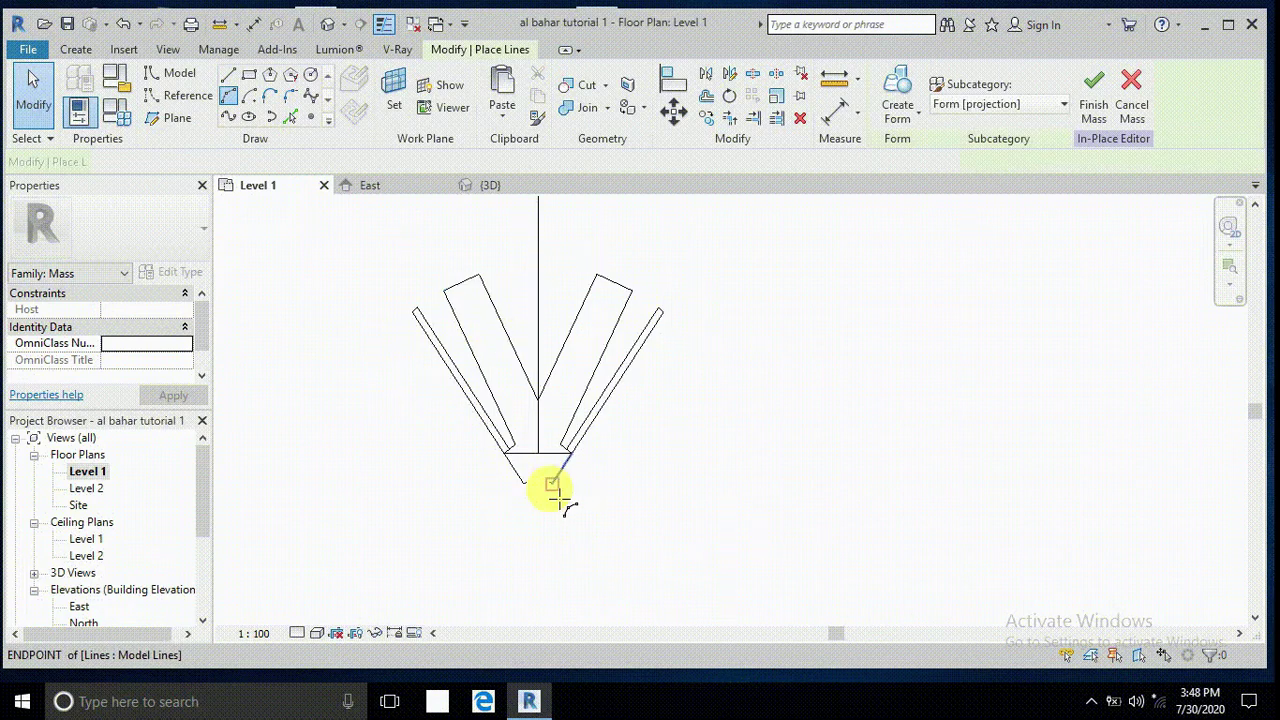
scroll(545, 490, up, 3)
click(495, 465)
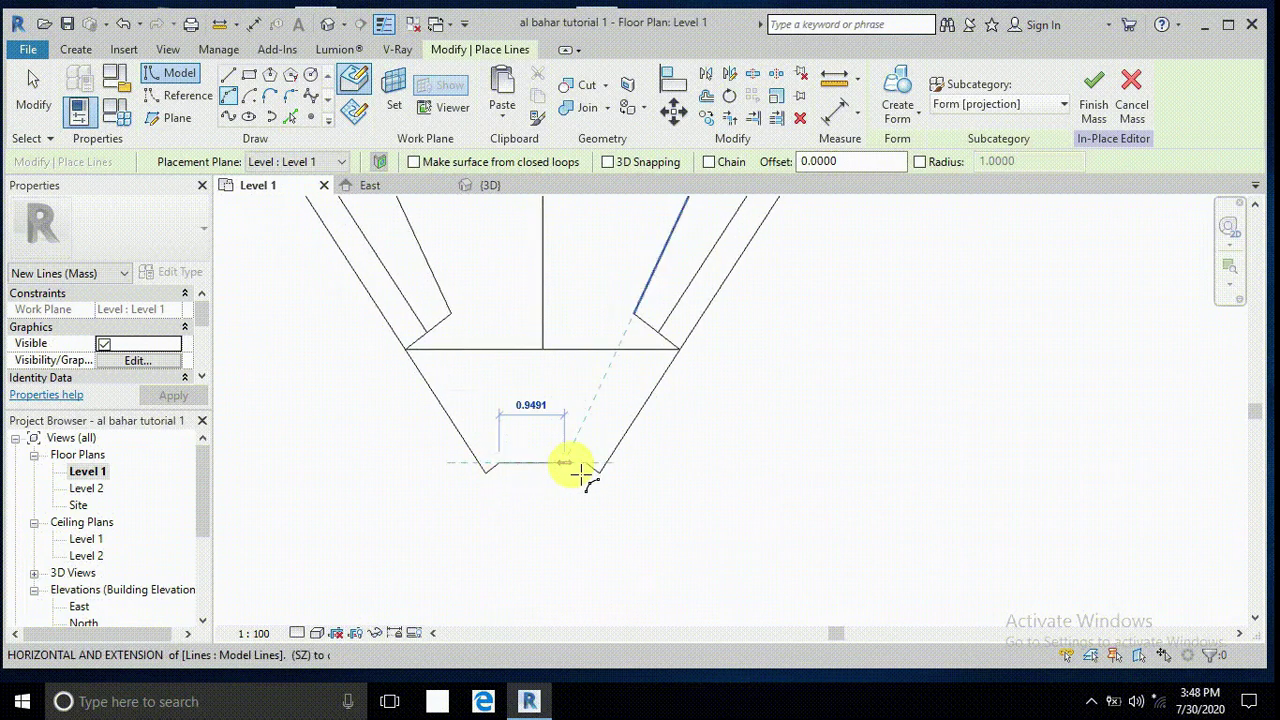
click(588, 466)
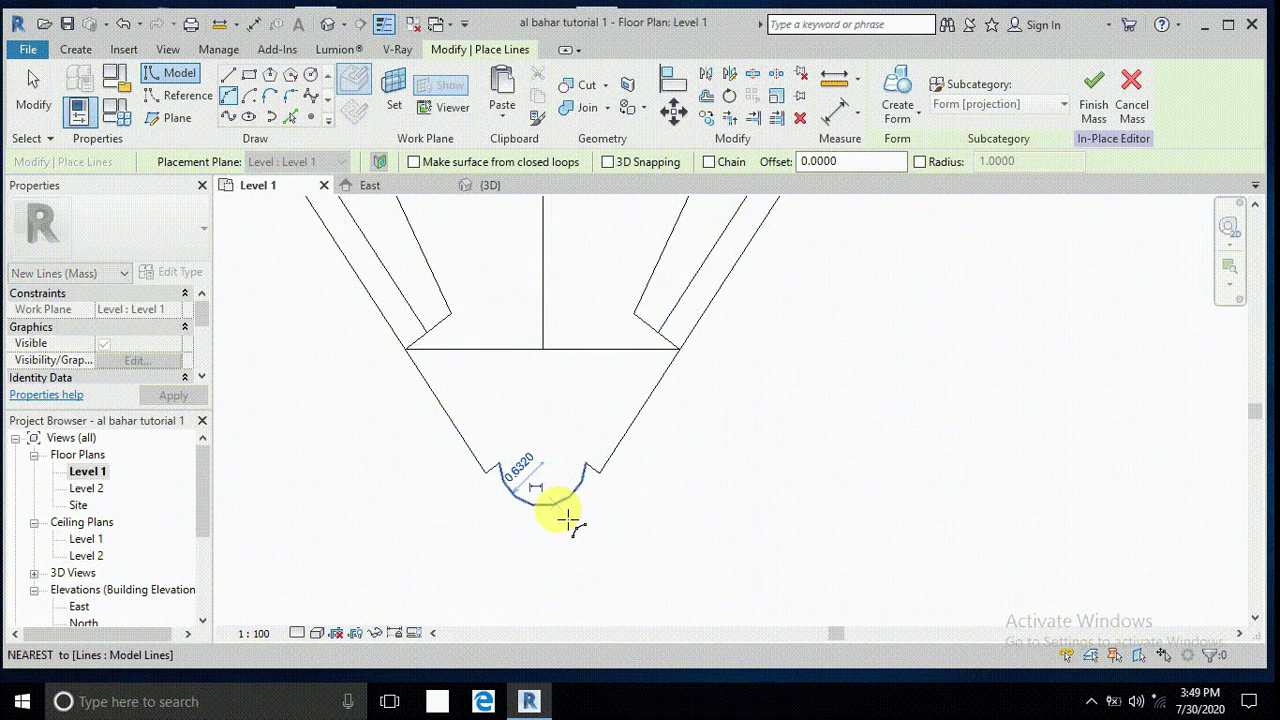
click(558, 505)
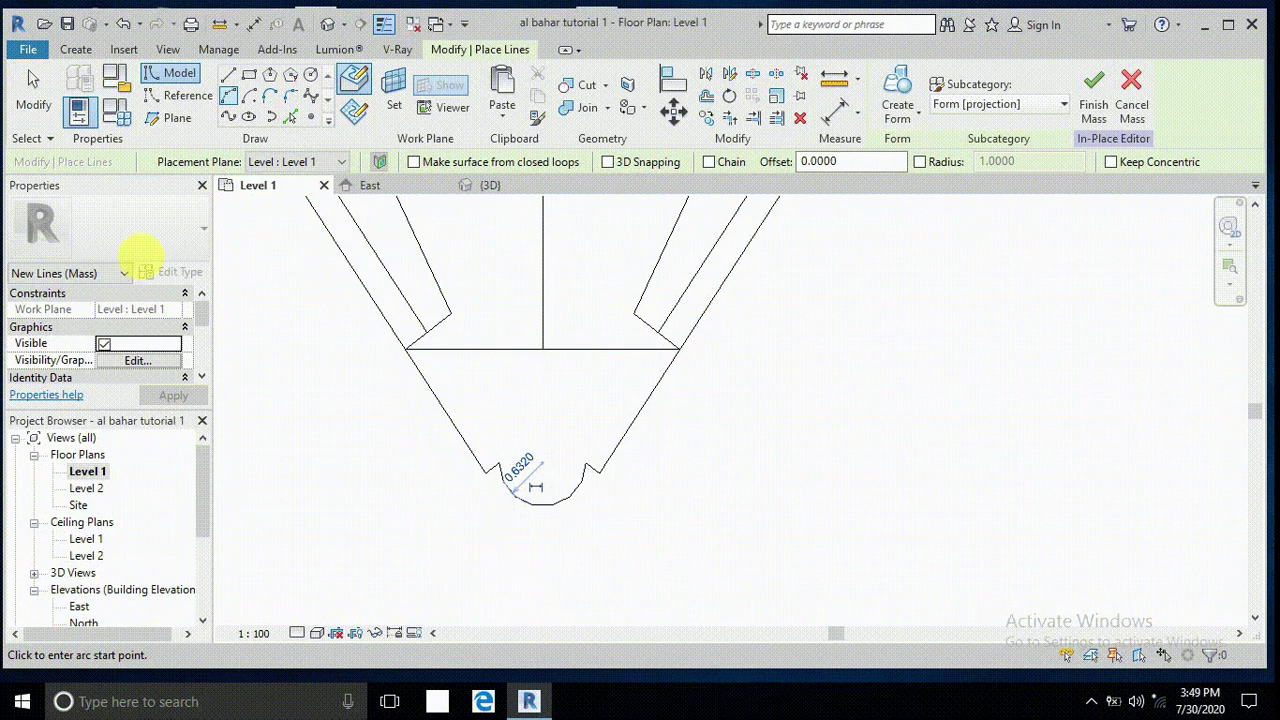
click(48, 97)
Draw an upward-bulging arc of about 4.69 radius between the inner edges of the two wide arms, just below their upper corners.
scroll(471, 457, down, 3)
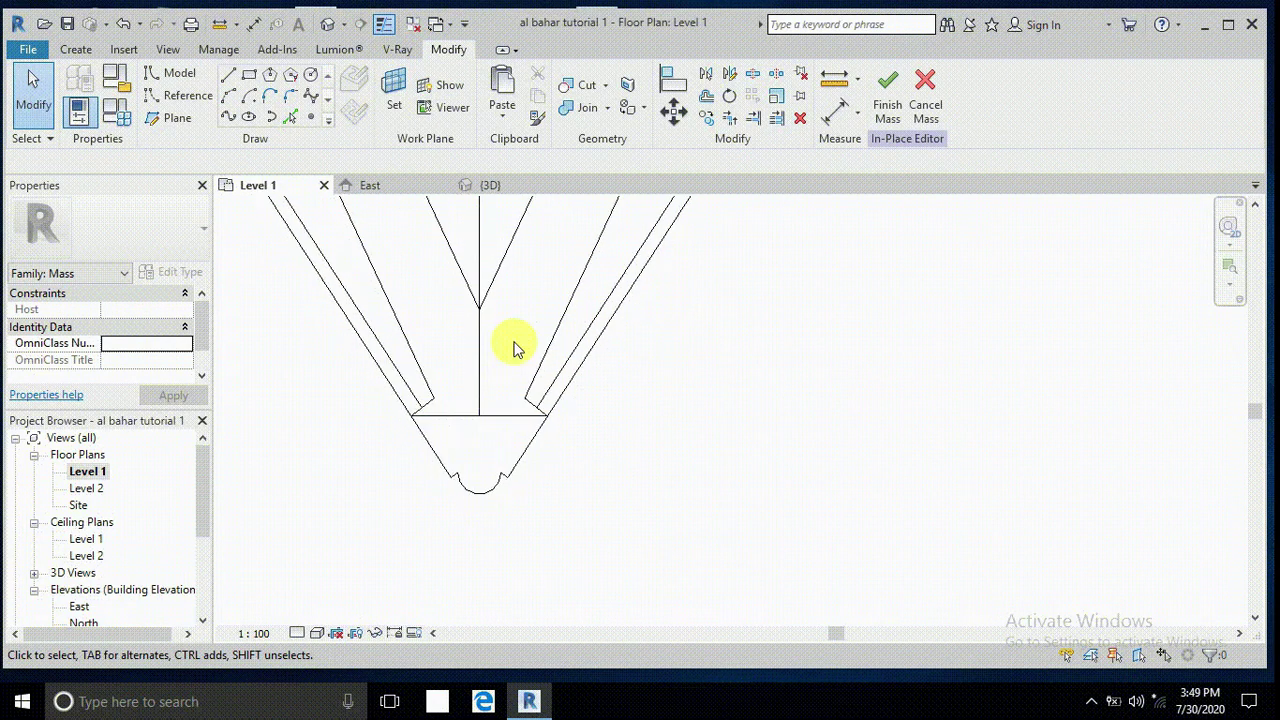
middle_drag(514, 349, 500, 446)
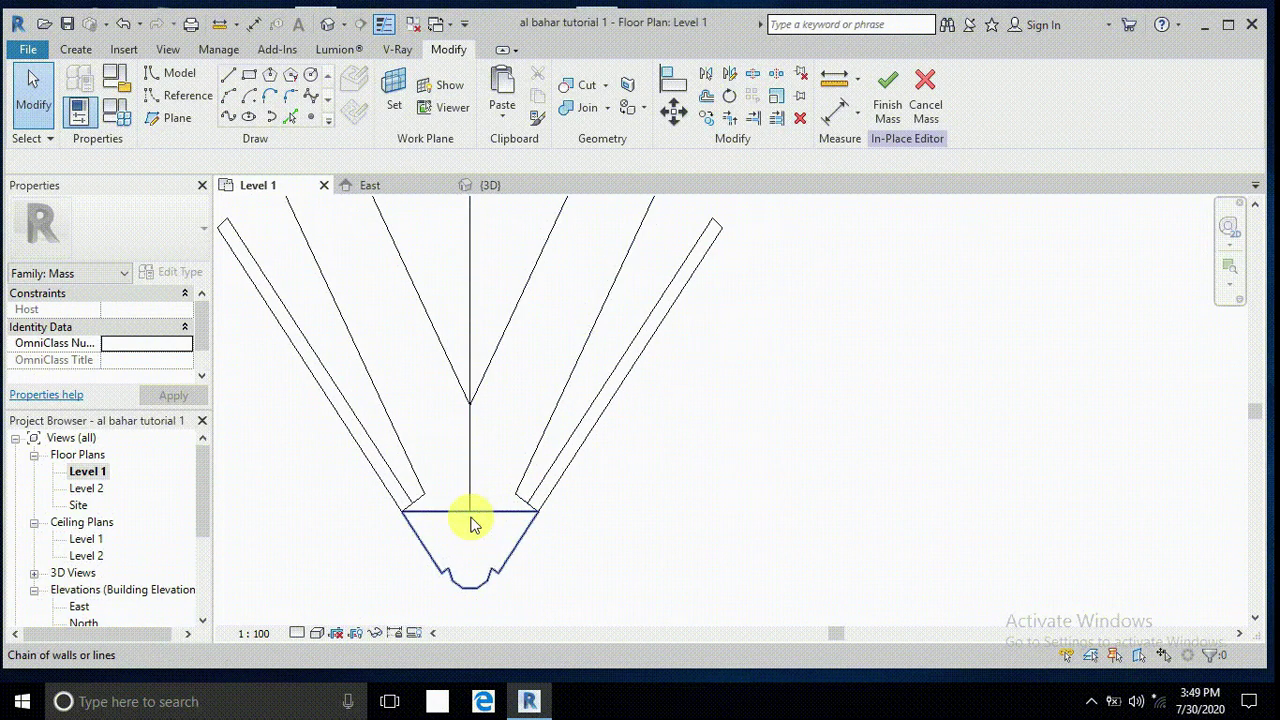
scroll(471, 520, down, 2)
middle_drag(505, 362, 530, 471)
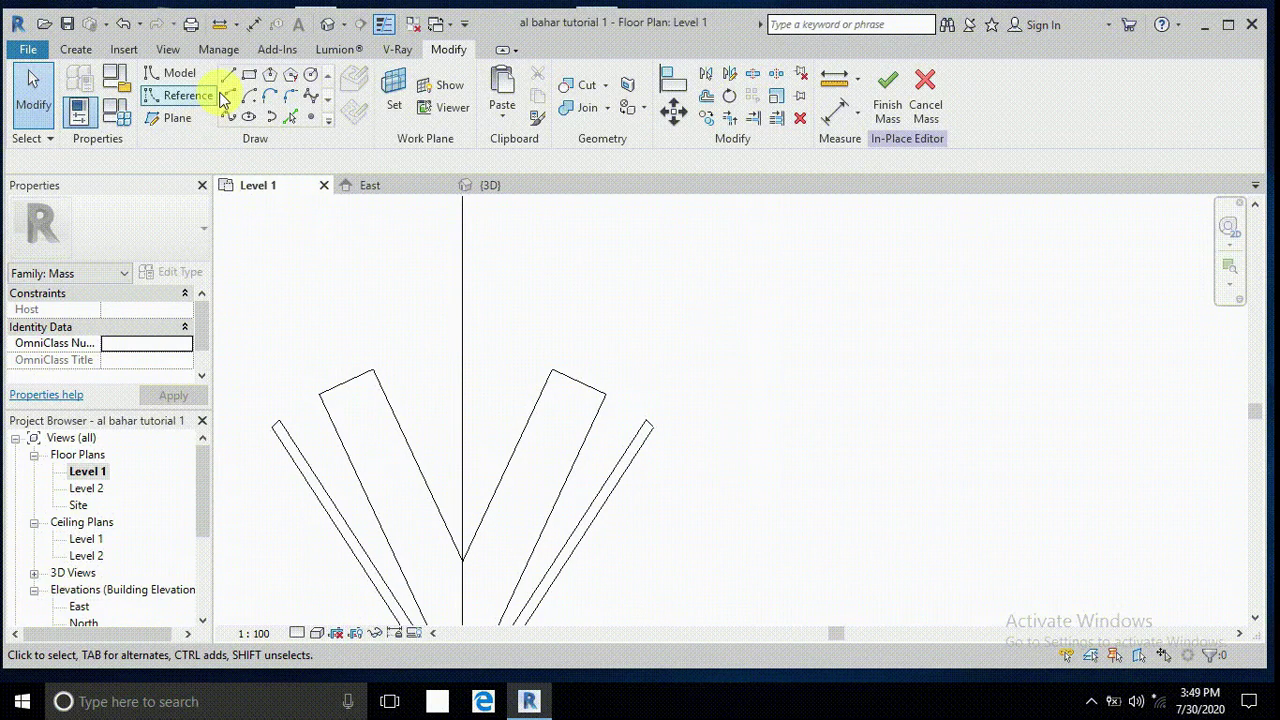
key(l)
key(i)
scroll(372, 368, up, 4)
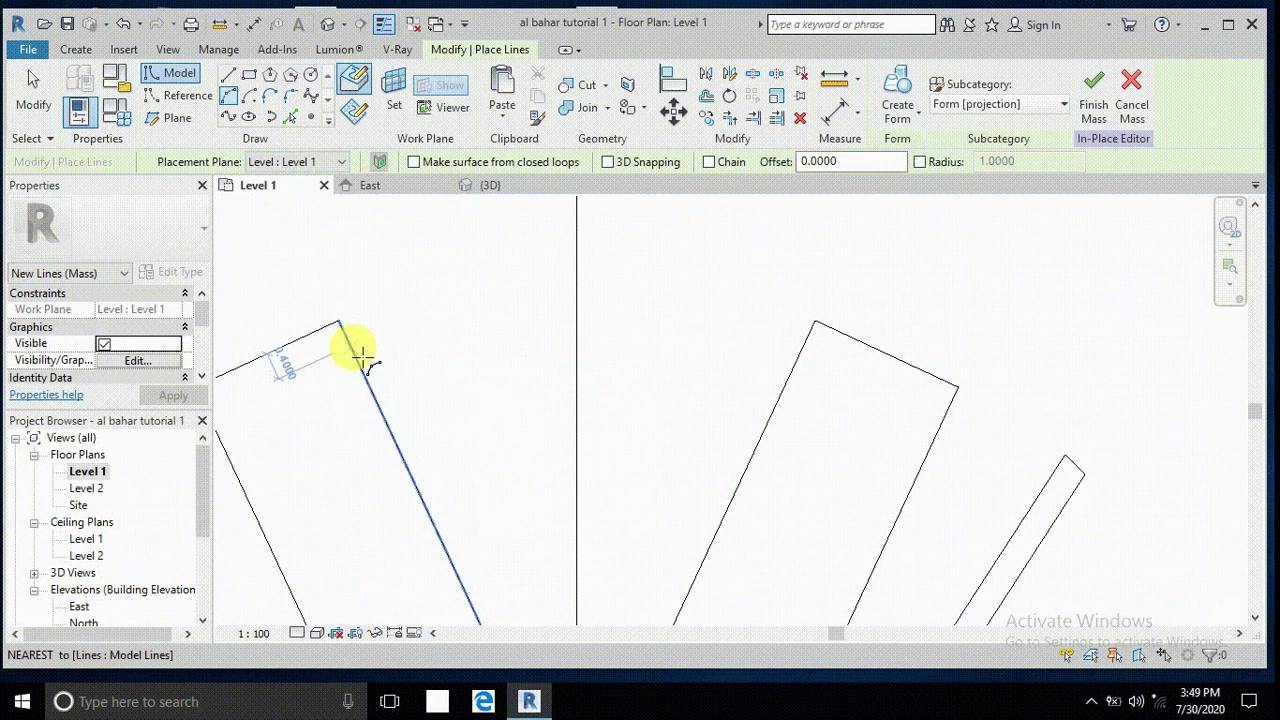
click(350, 346)
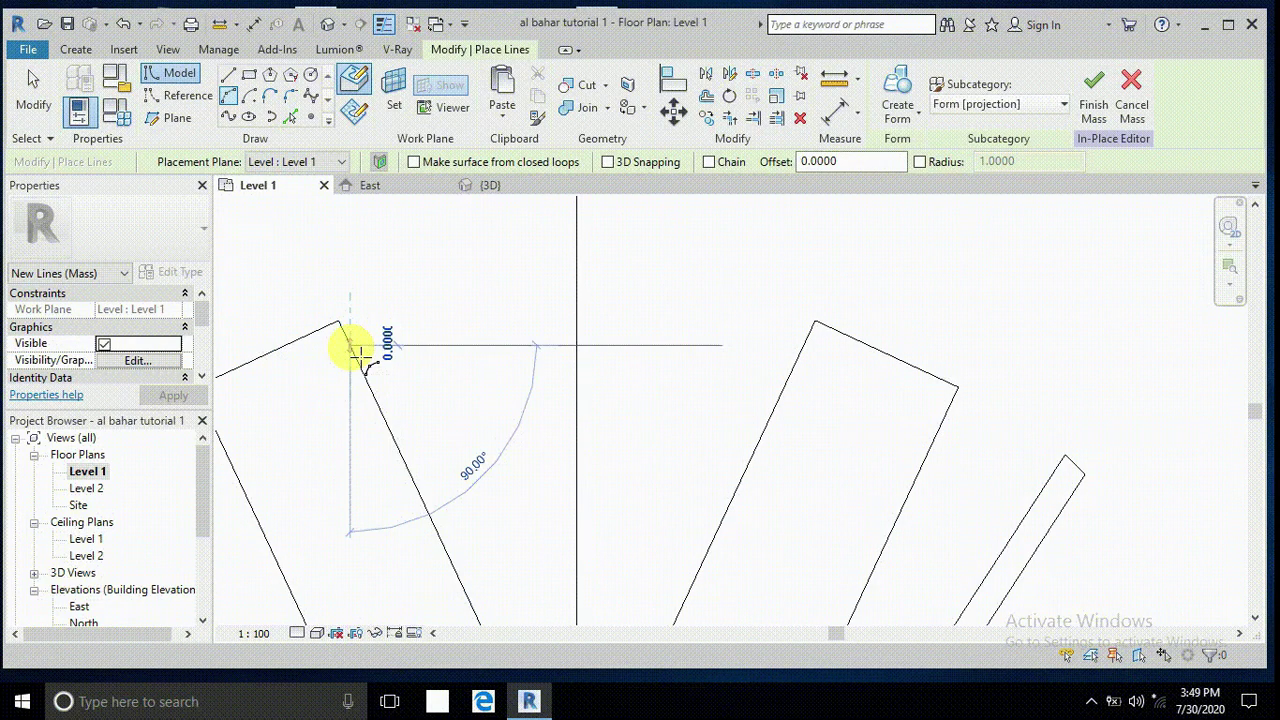
click(803, 346)
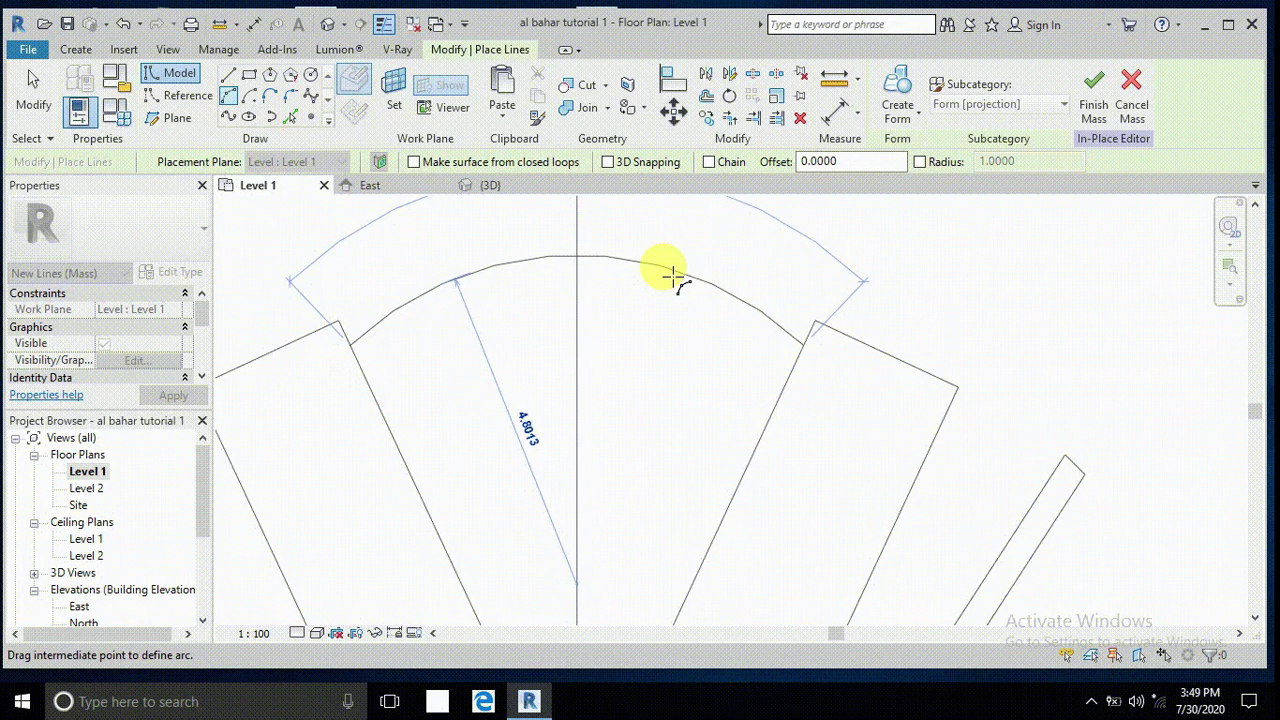
click(669, 271)
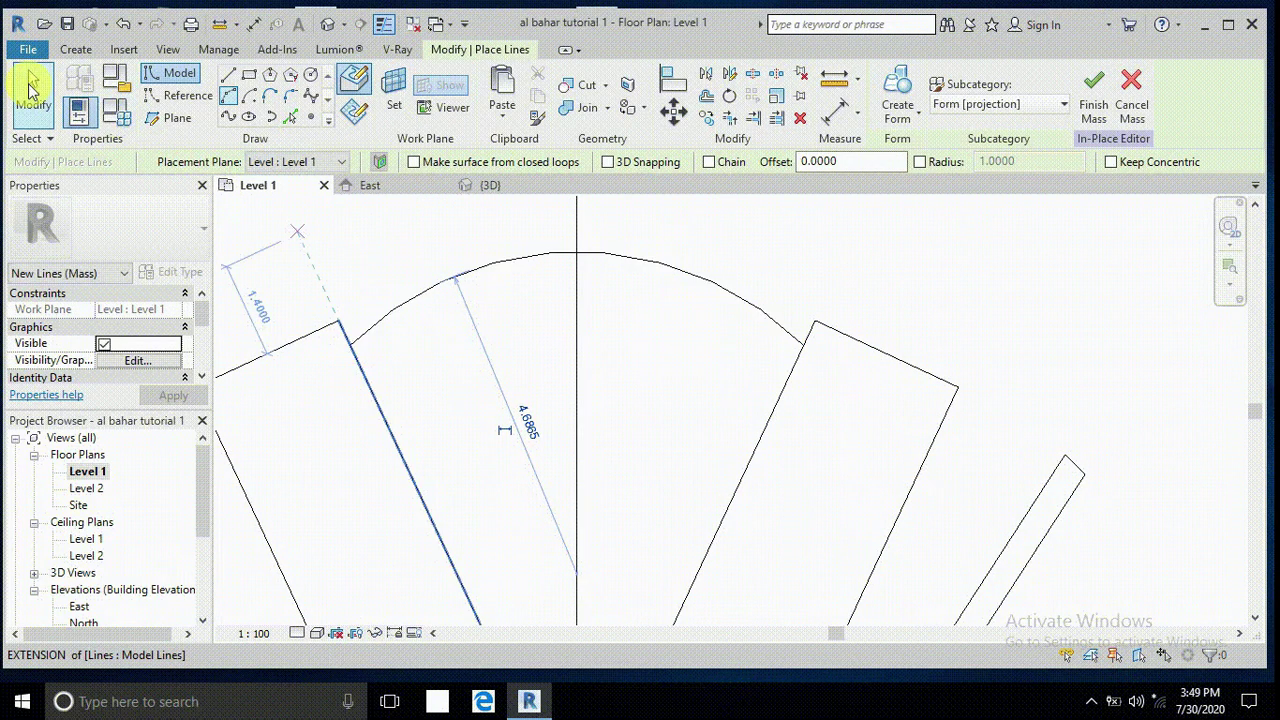
click(30, 88)
Delete the long vertical centre line from the profile sketch.
scroll(623, 443, down, 5)
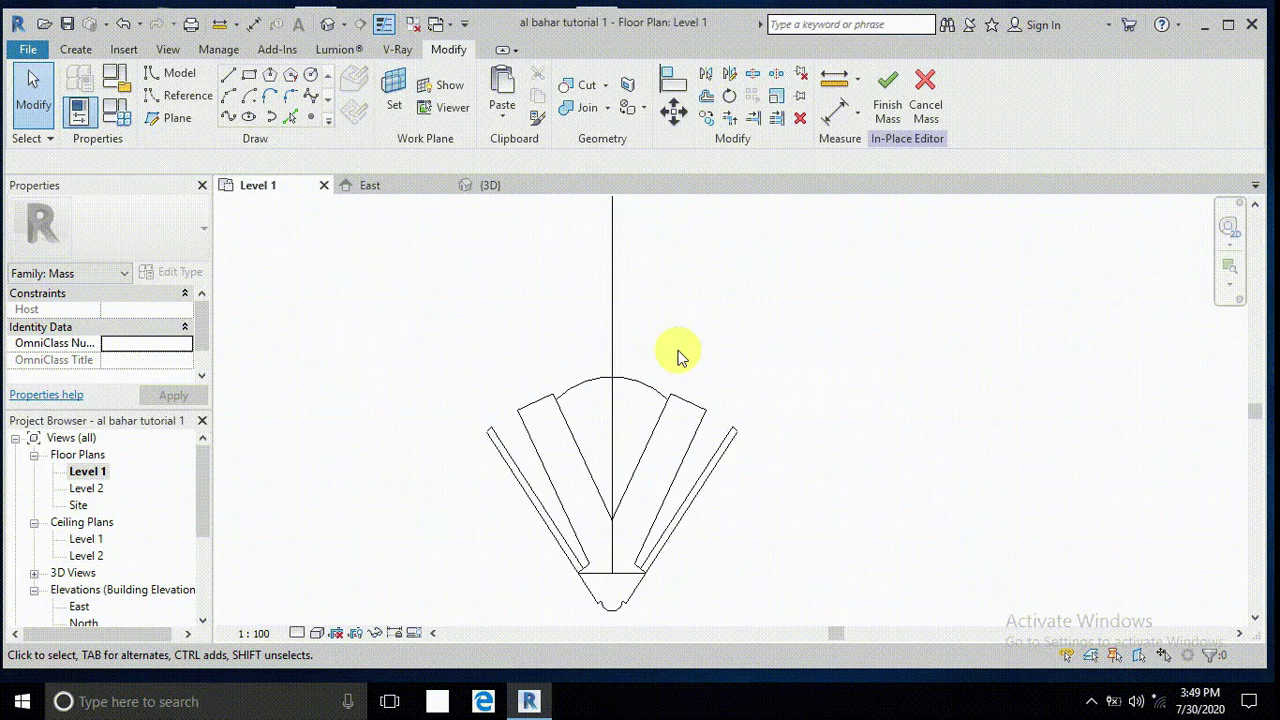
scroll(738, 368, down, 2)
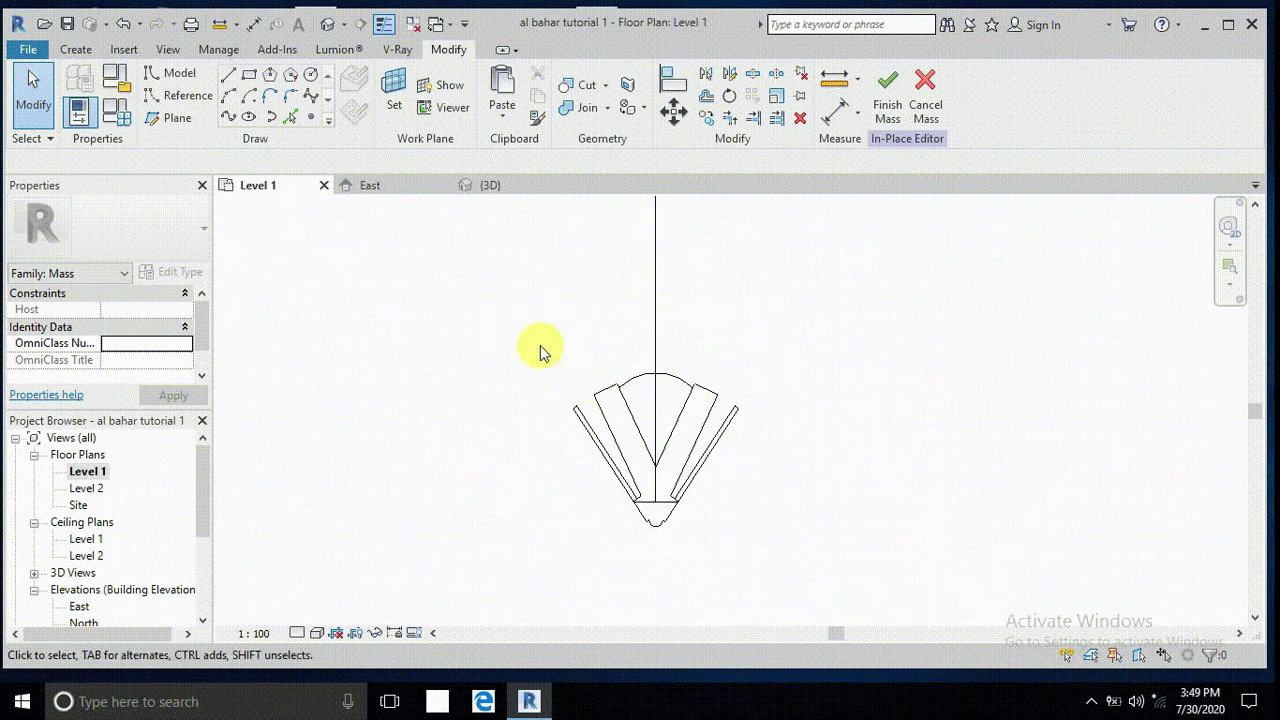
scroll(660, 415, up, 1)
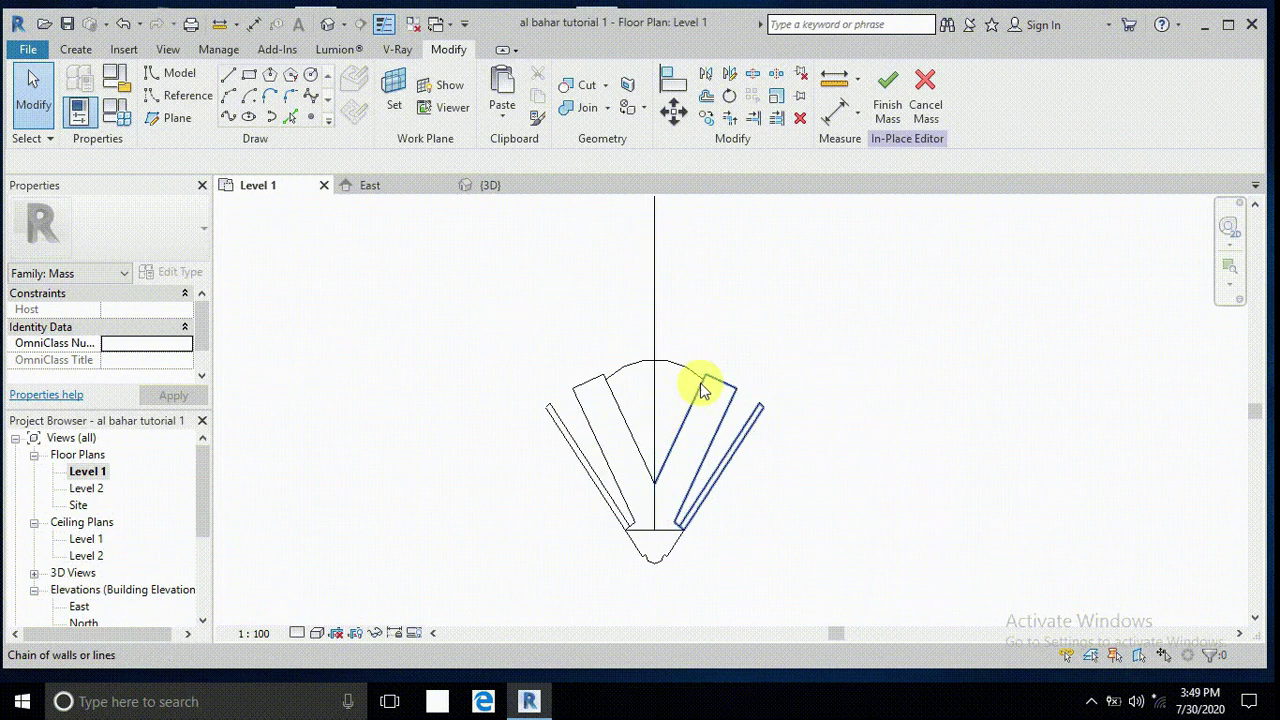
click(656, 304)
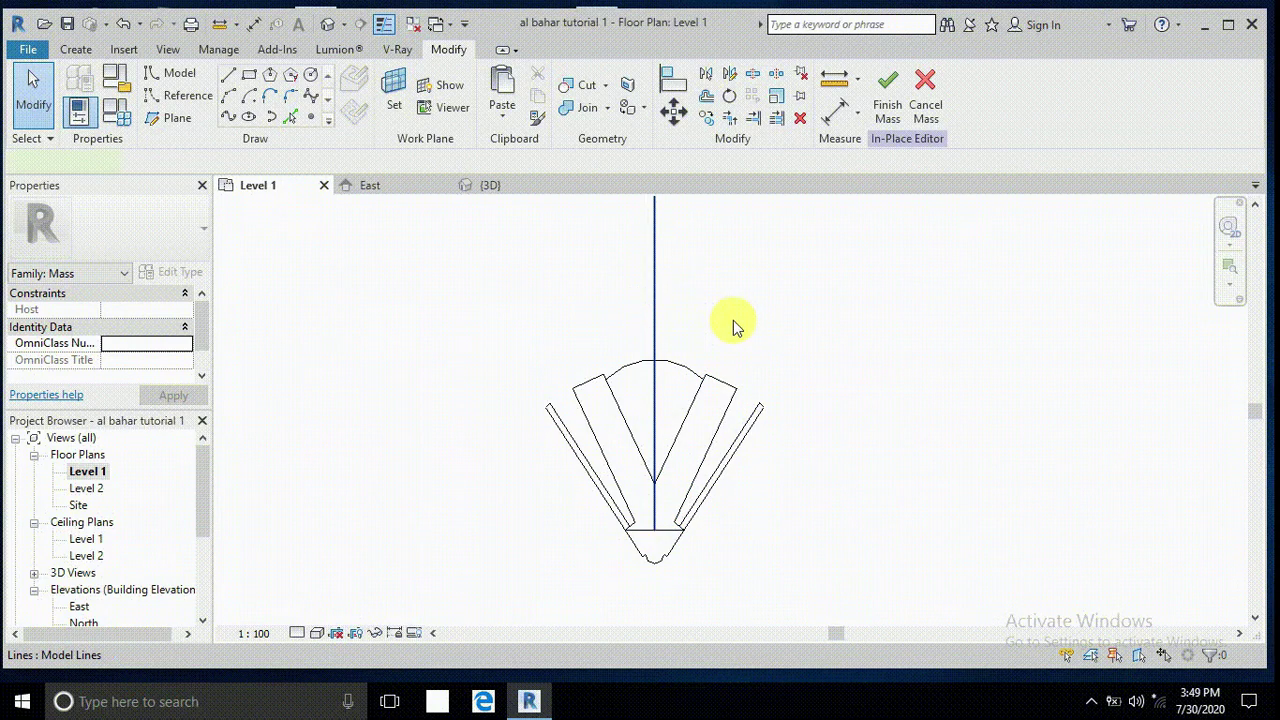
key(Escape)
scroll(729, 331, down, 1)
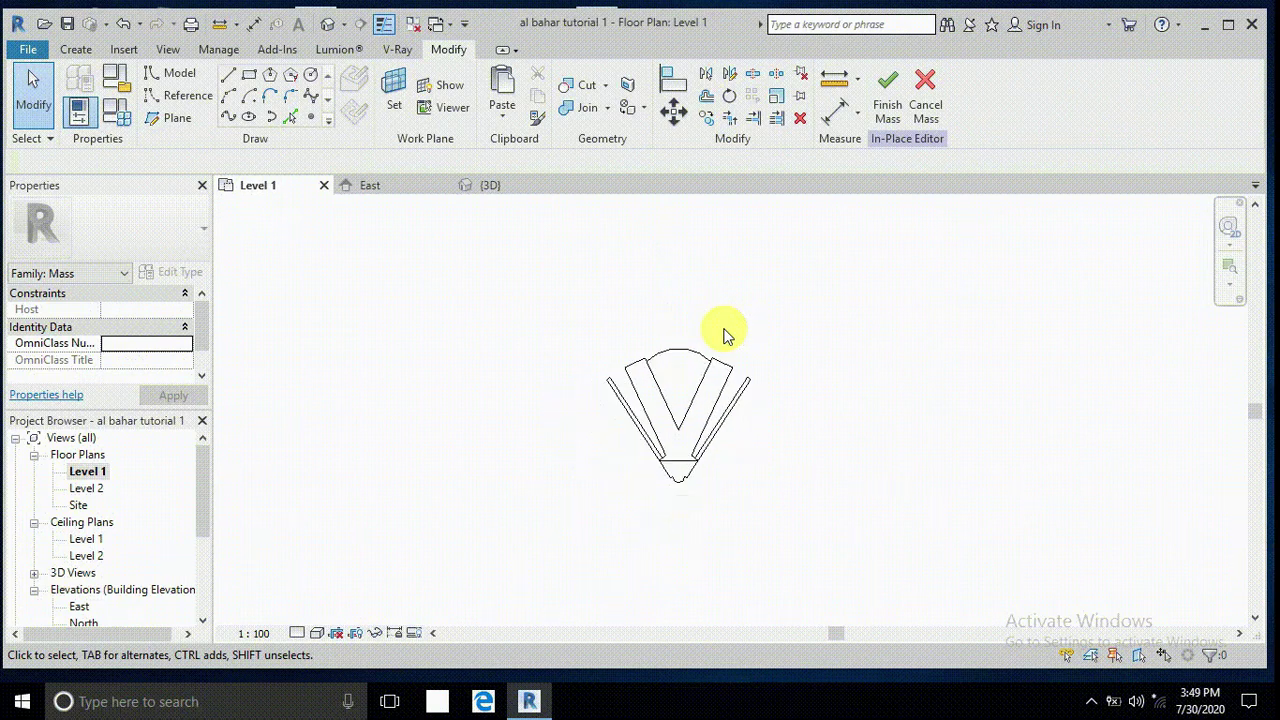
Move all the profile lines about 109 horizontally to sit beside the lower tip of the existing wall outline.
mouse_move(577, 326)
mouse_down()
mouse_move(775, 542)
mouse_move(763, 545)
mouse_up()
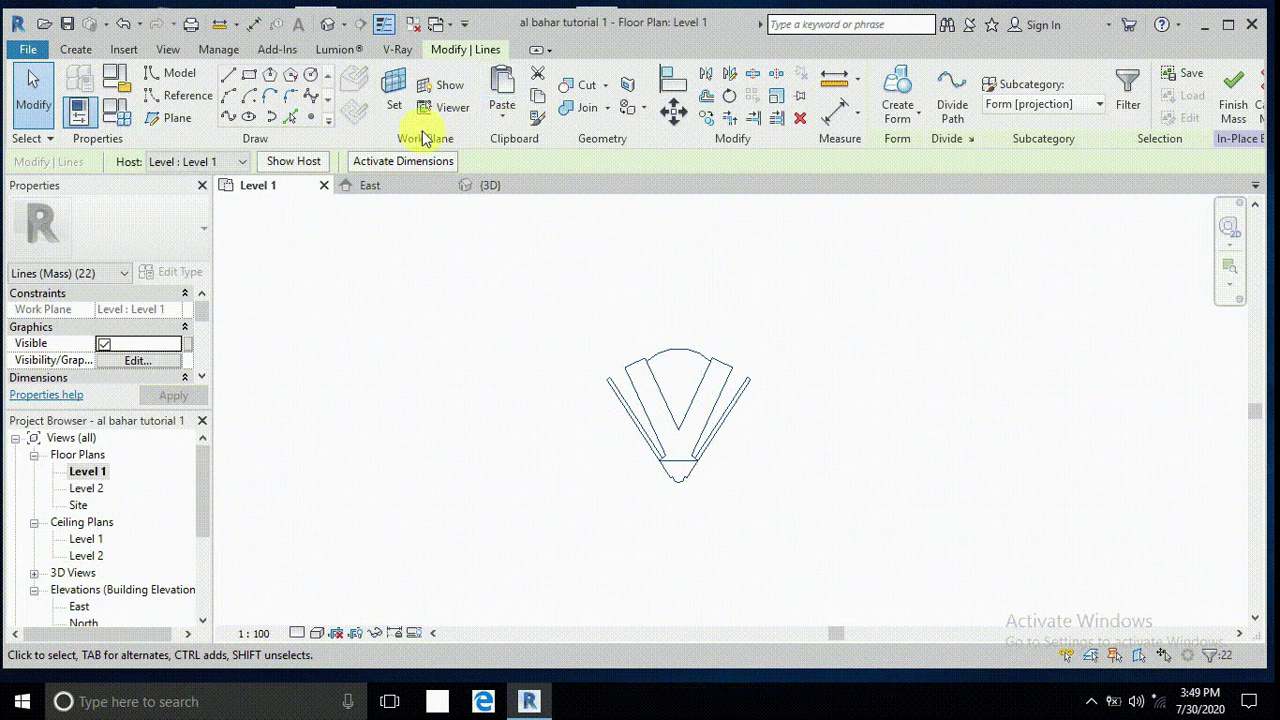
click(673, 112)
scroll(677, 491, up, 5)
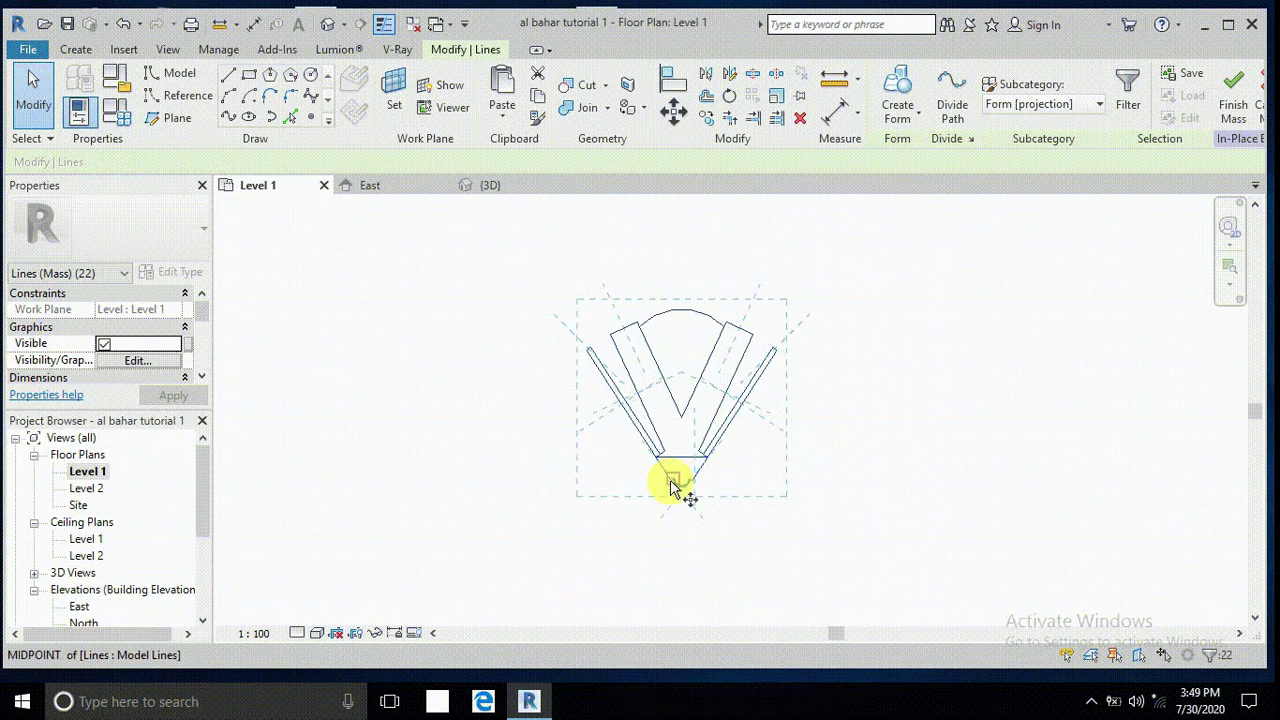
click(707, 494)
scroll(752, 460, down, 5)
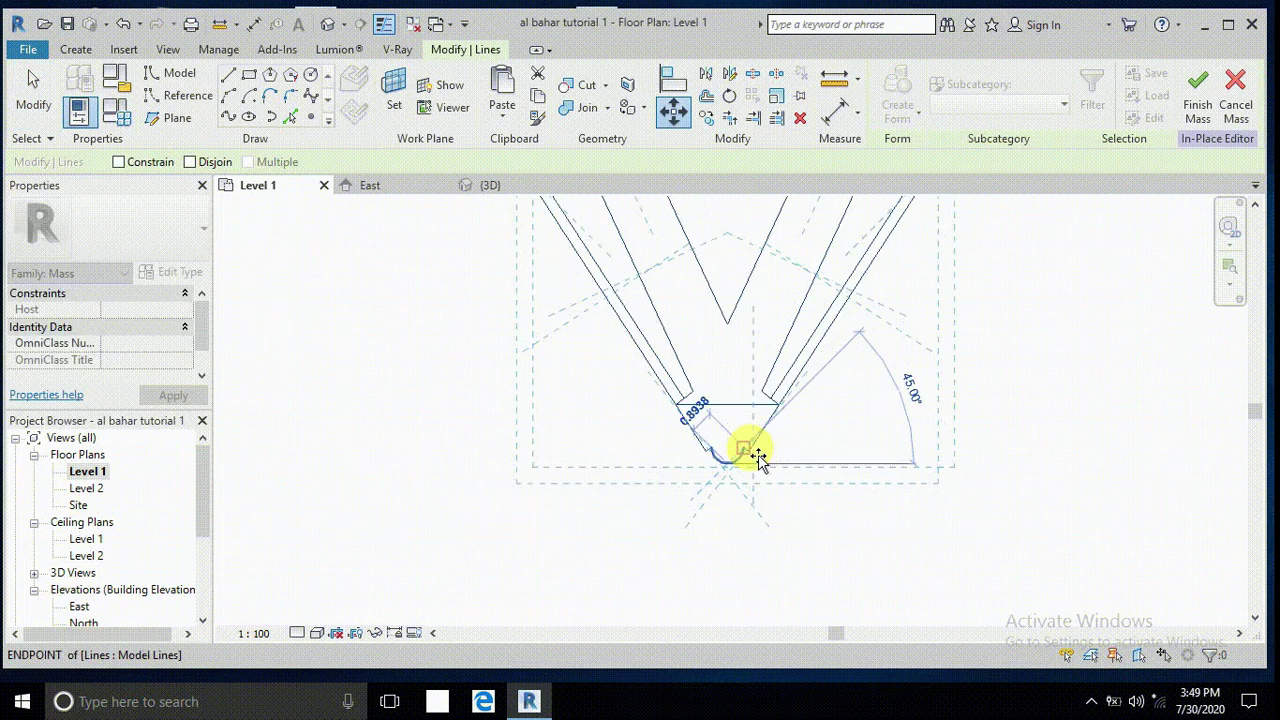
scroll(752, 497, down, 2)
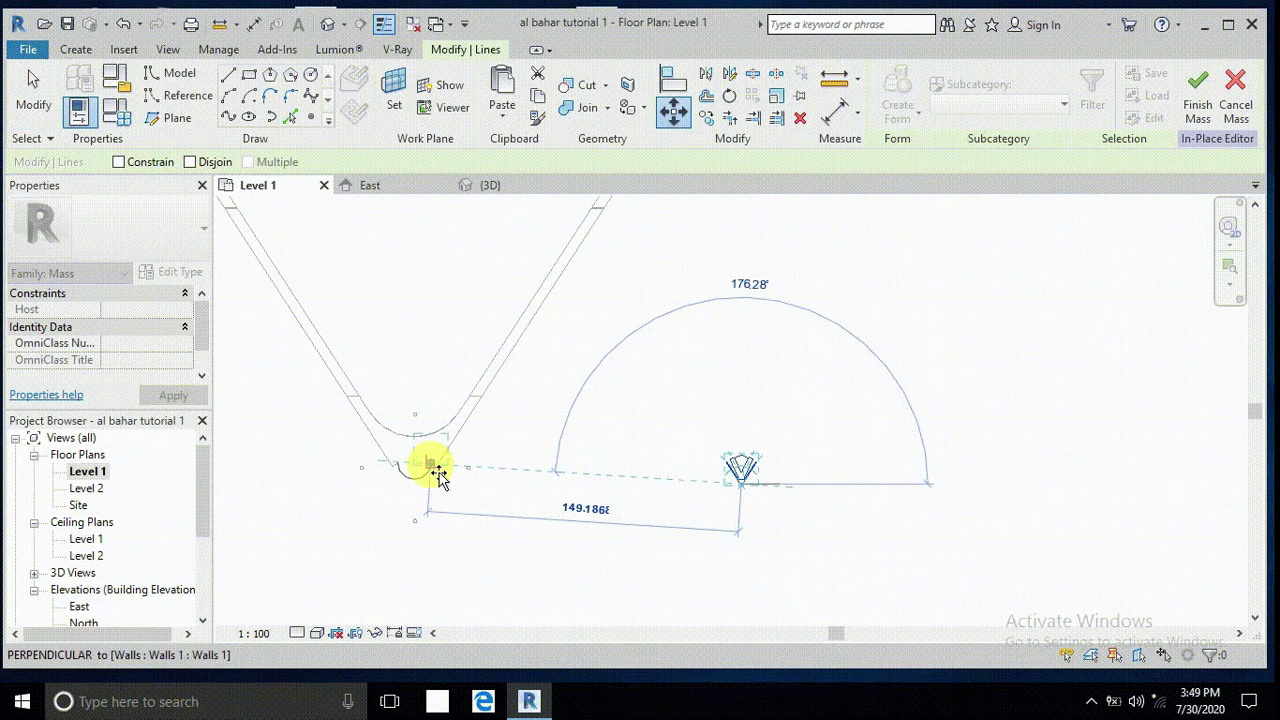
scroll(430, 470, up, 3)
scroll(440, 485, up, 4)
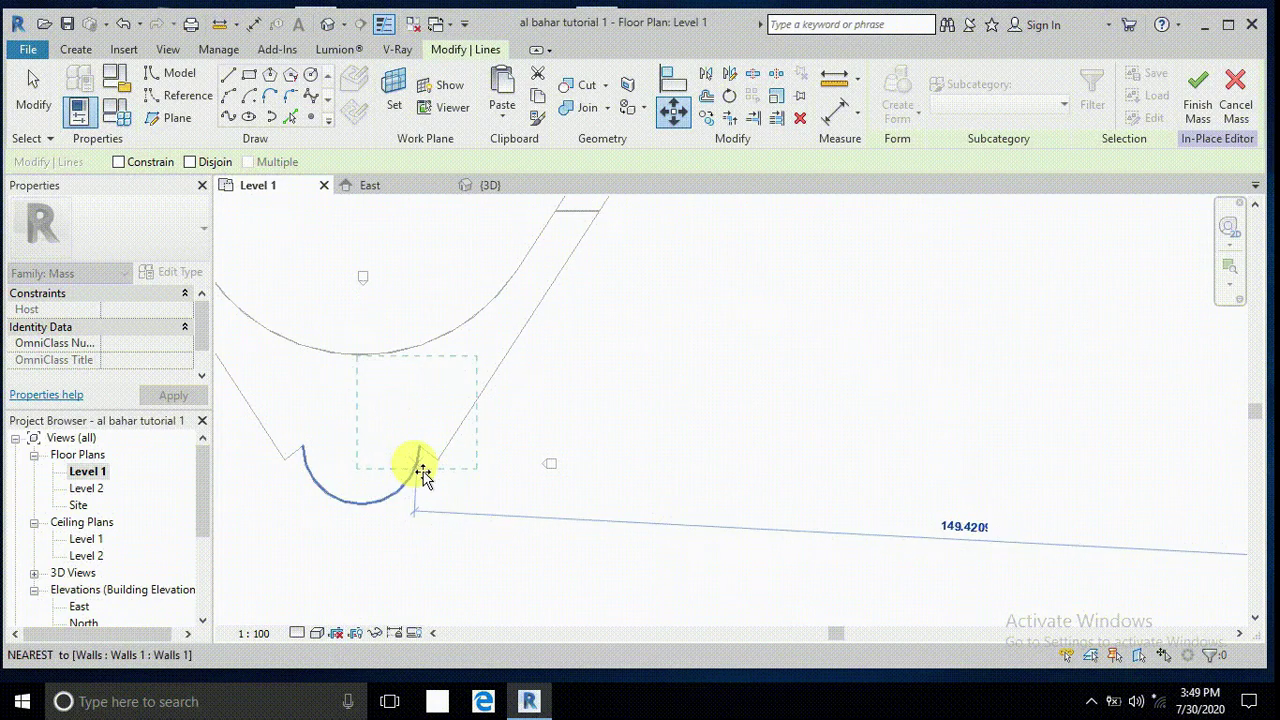
mouse_move(370, 473)
middle_down()
mouse_move(657, 423)
mouse_move(600, 451)
mouse_move(594, 491)
middle_up()
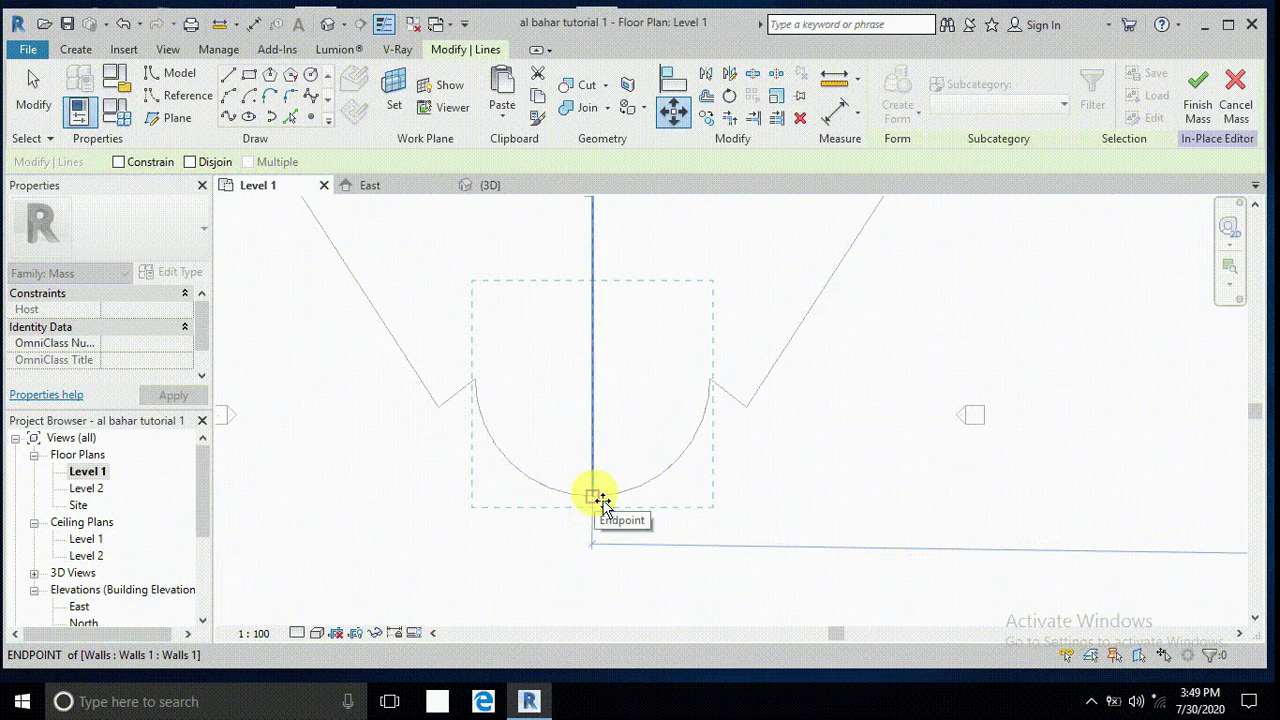
scroll(597, 500, up, 5)
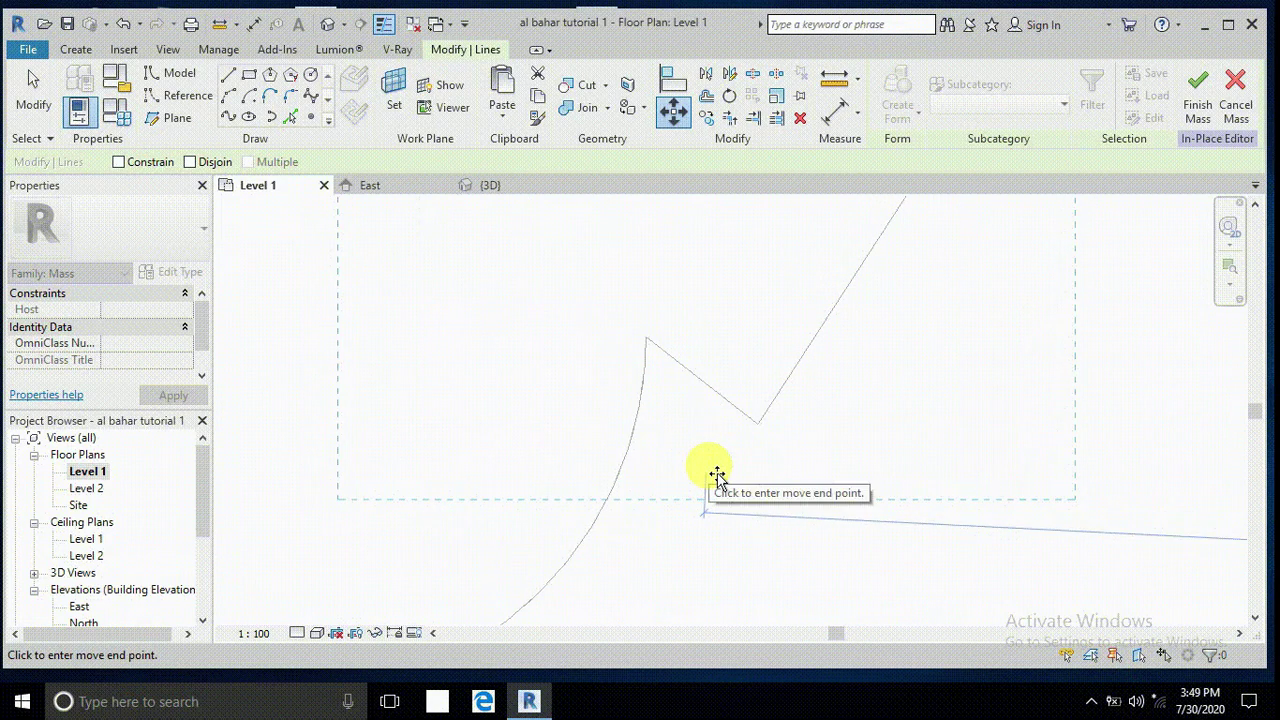
scroll(660, 450, down, 6)
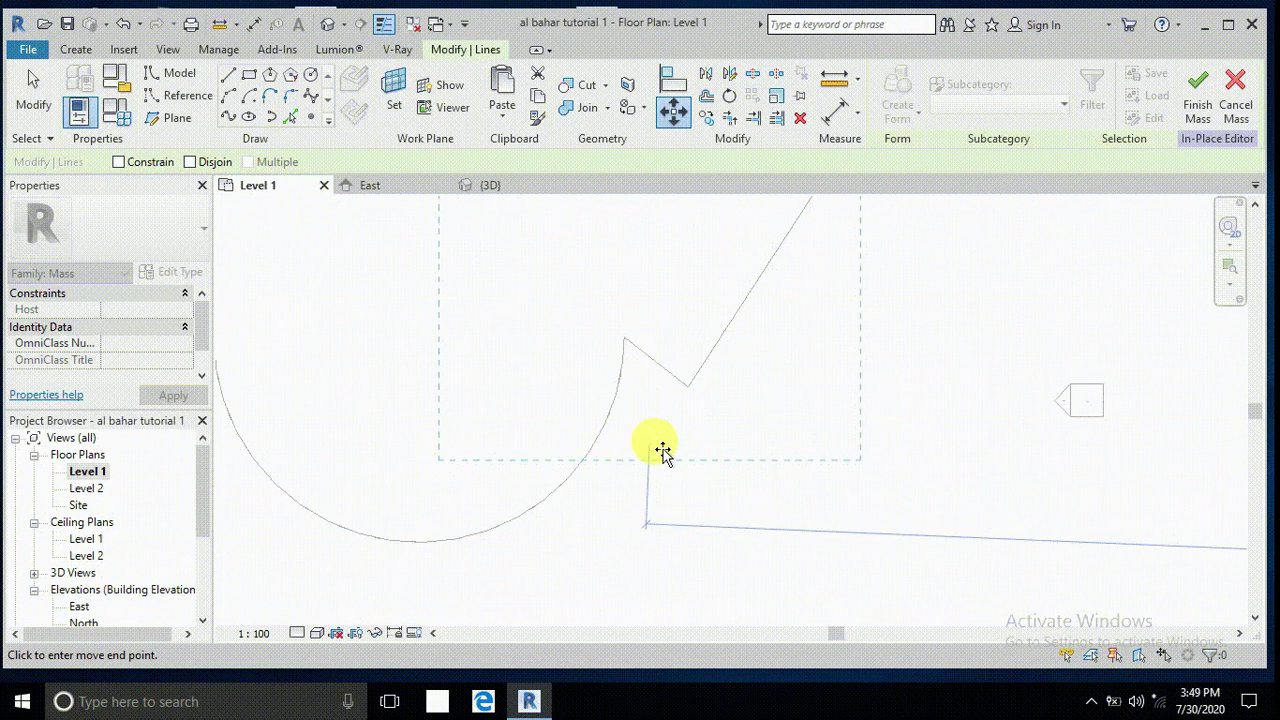
scroll(615, 457, down, 2)
click(849, 482)
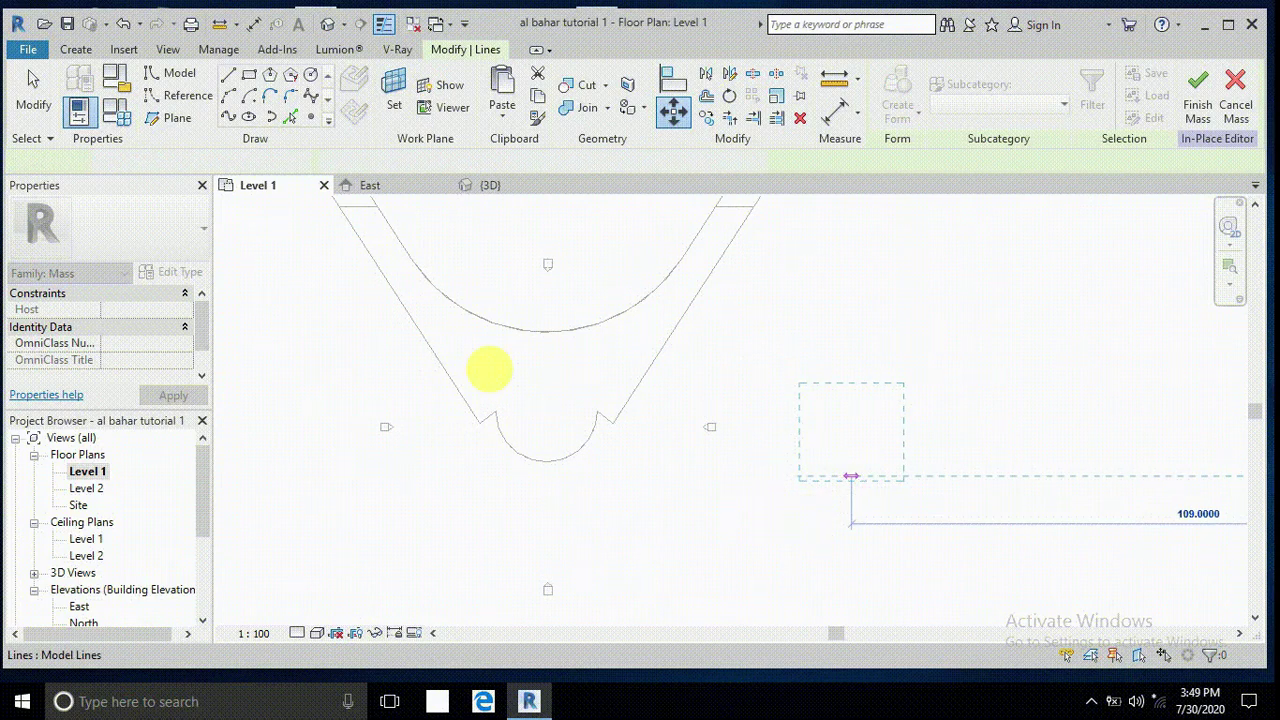
click(33, 95)
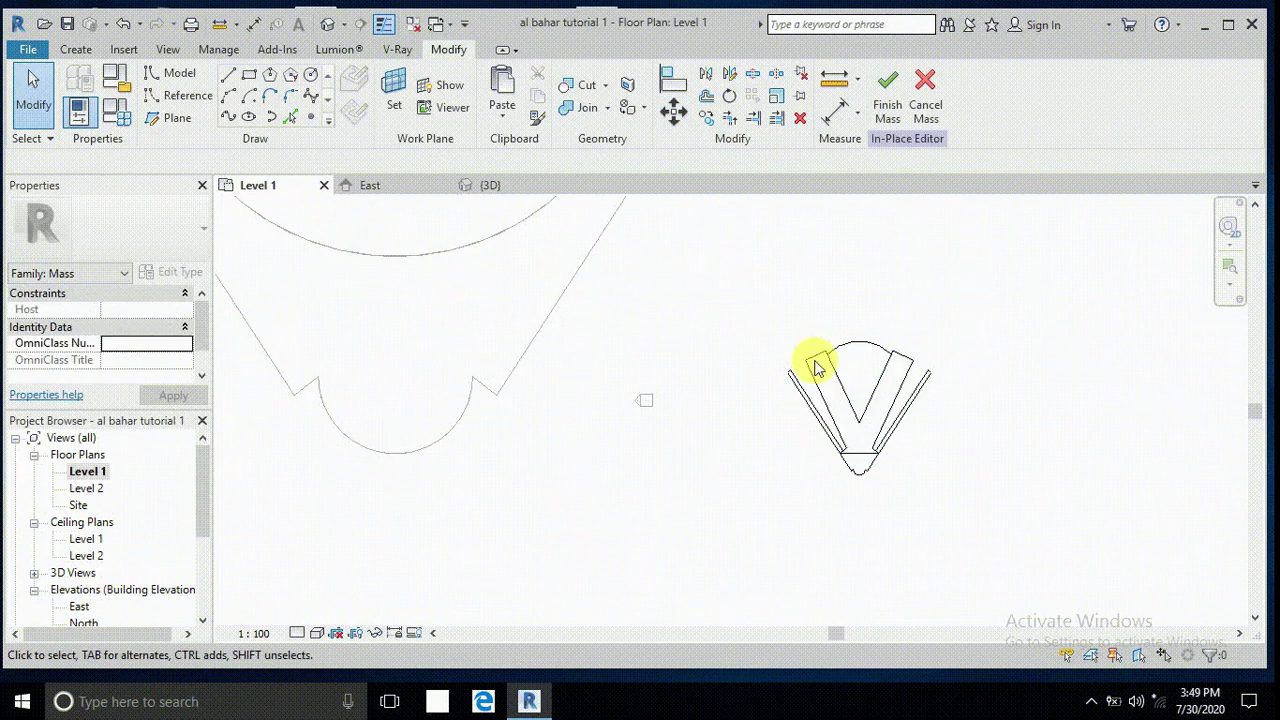
Move the whole profile by the right end of its lower horizontal line onto the wall outline's lower right corner.
mouse_move(754, 294)
mouse_down()
mouse_move(971, 517)
mouse_move(929, 503)
mouse_up()
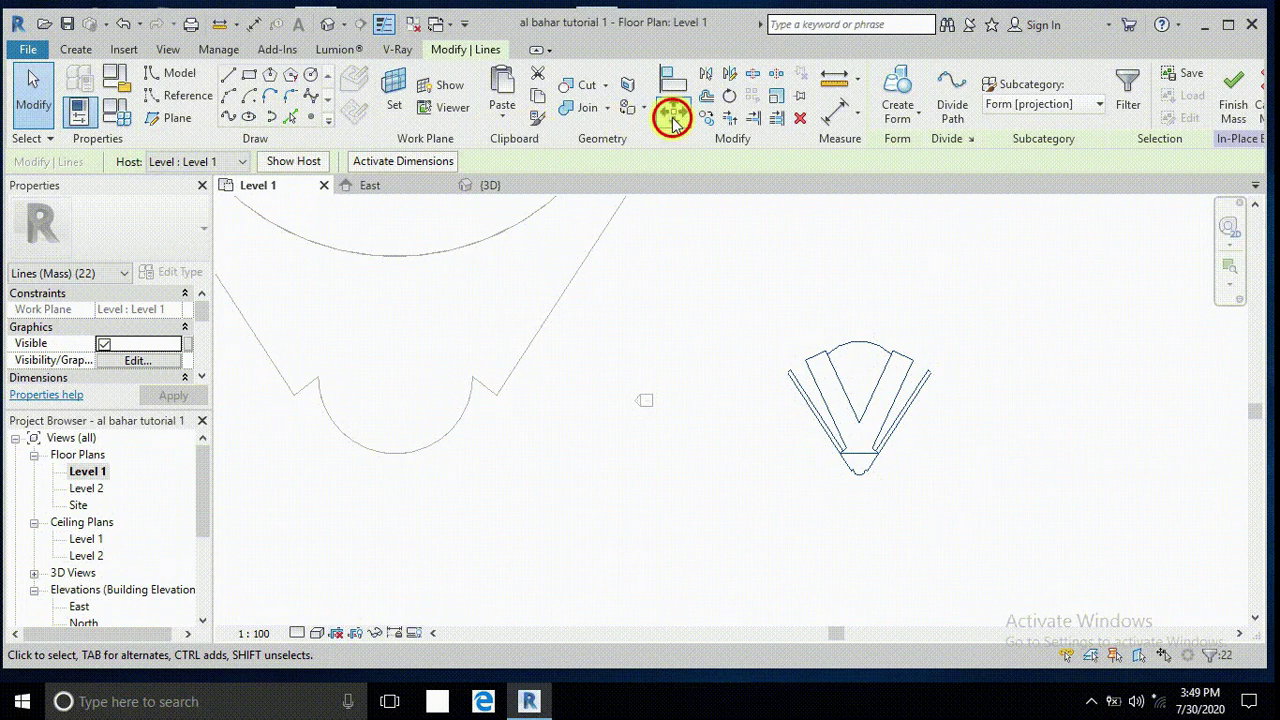
click(672, 118)
scroll(880, 490, up, 5)
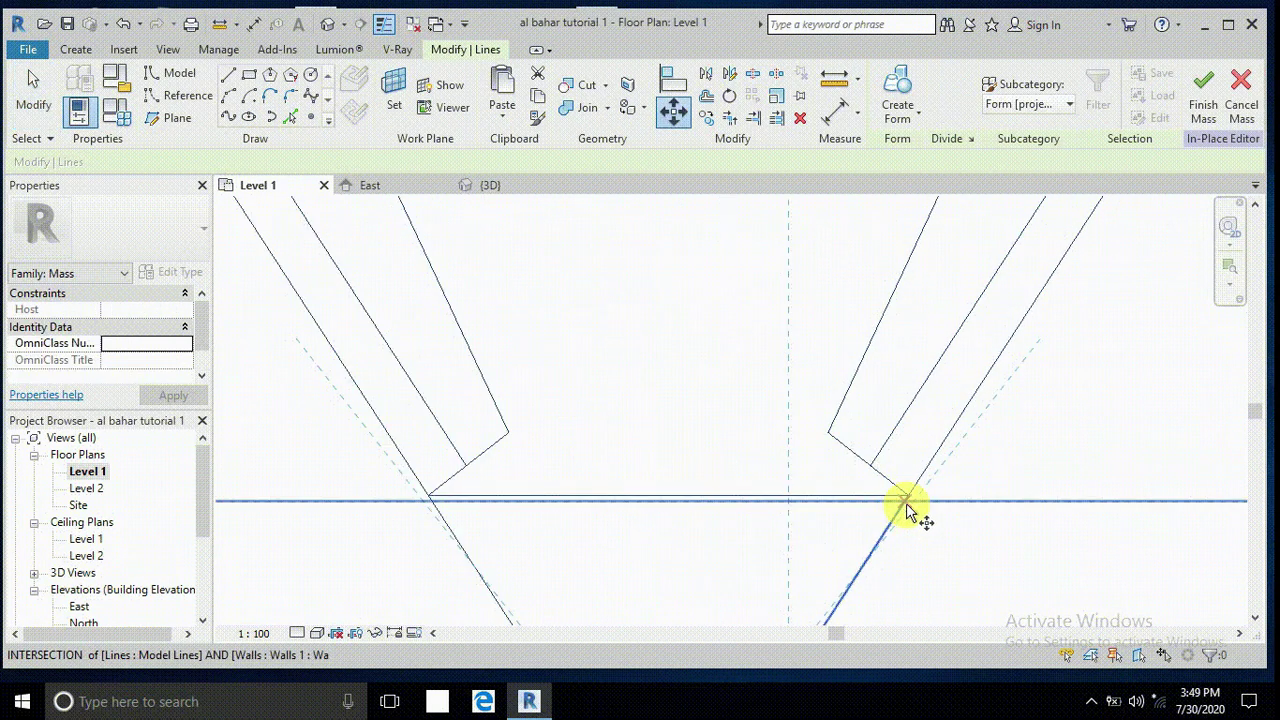
click(906, 503)
scroll(940, 462, down, 5)
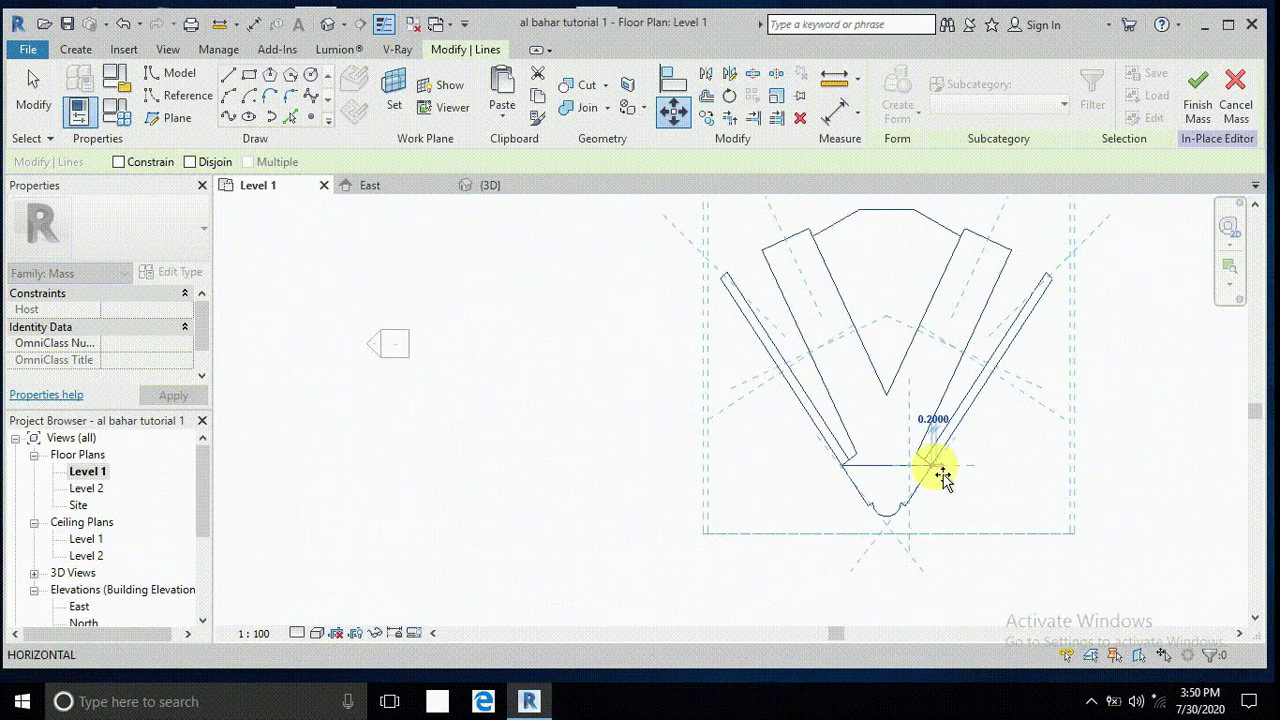
scroll(940, 470, down, 3)
scroll(586, 434, up, 4)
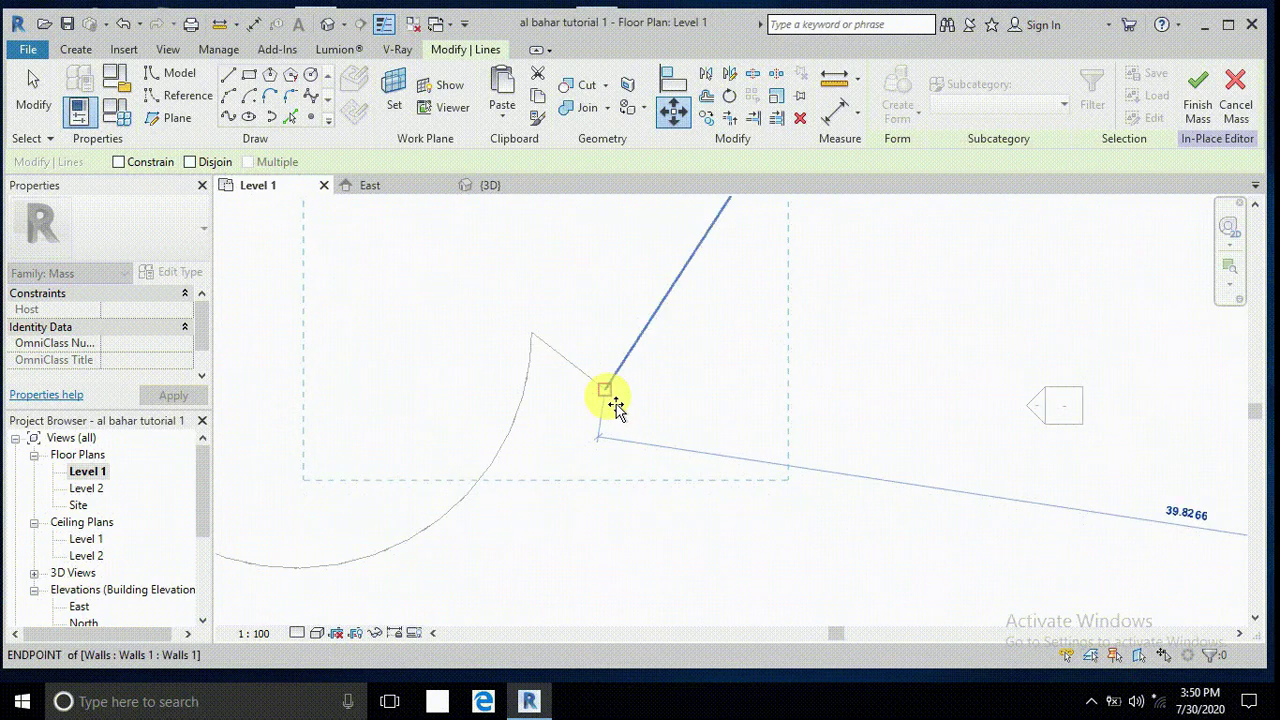
click(605, 389)
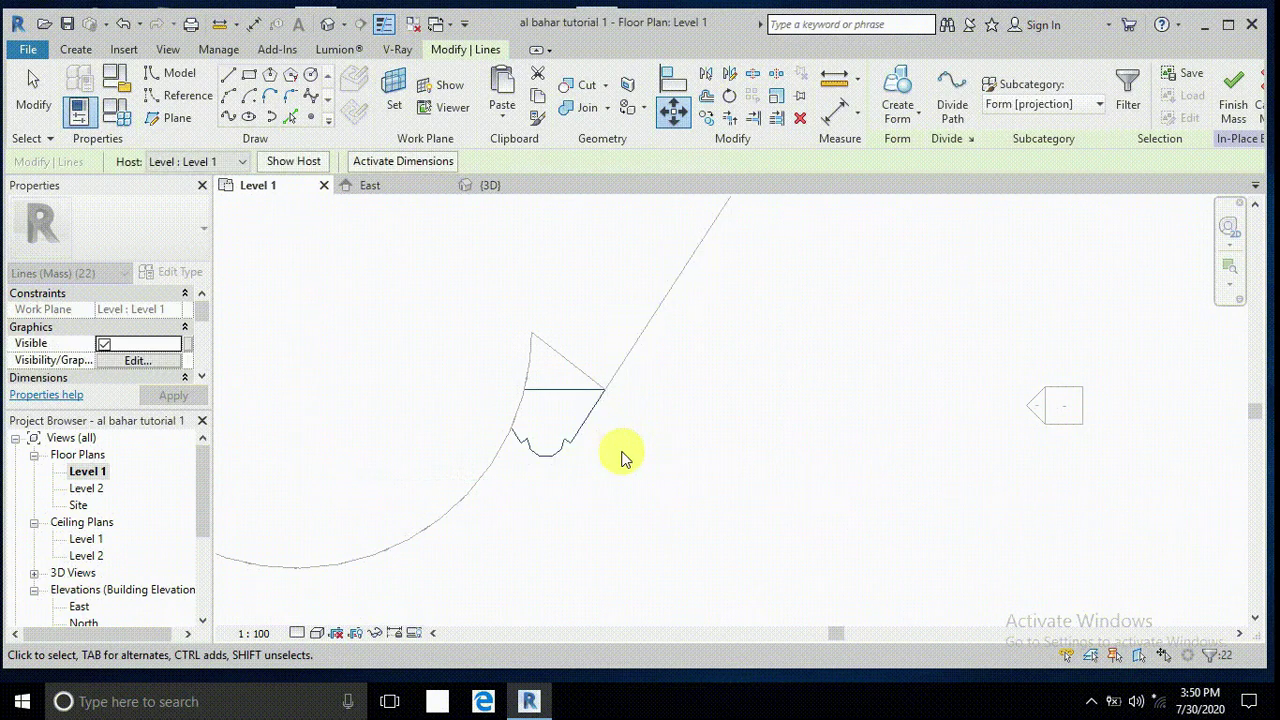
scroll(606, 442, down, 2)
scroll(604, 448, down, 2)
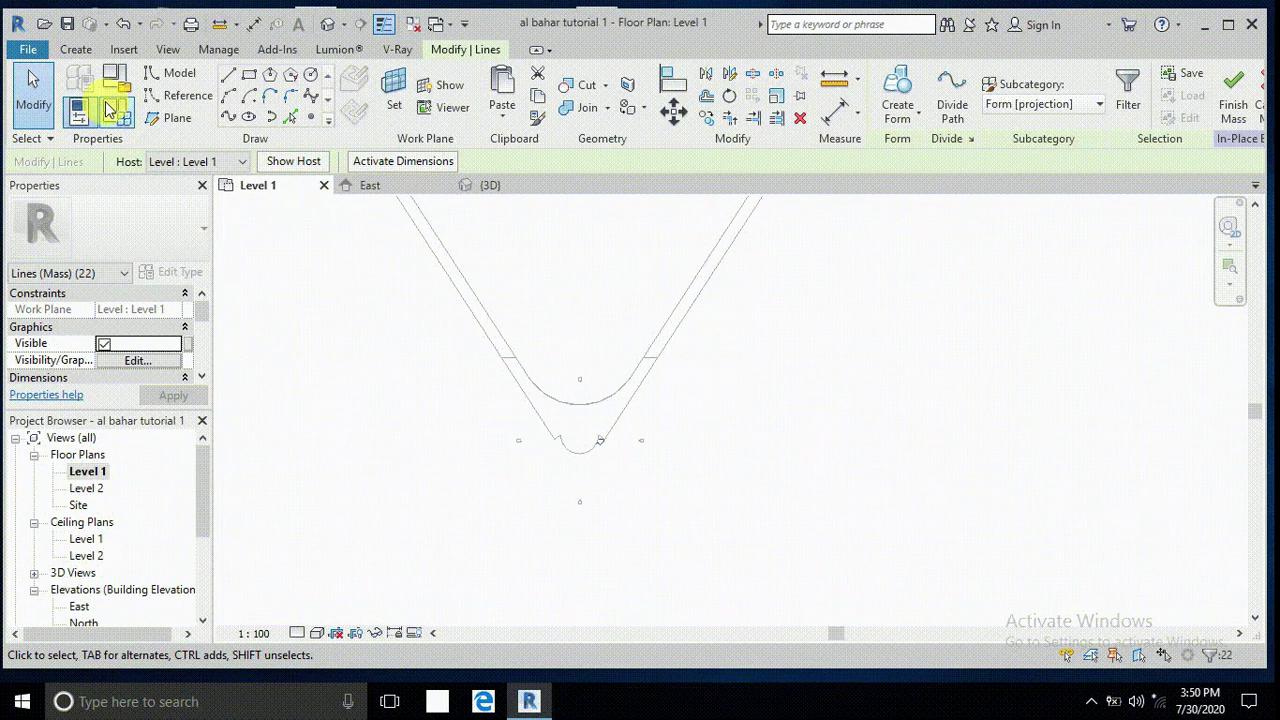
scroll(620, 434, down, 1)
key(Escape)
Move the whole profile so its own lower right tip corner meets the wall outline's lower right corner.
scroll(616, 430, down, 1)
mouse_move(459, 294)
mouse_down()
mouse_move(517, 366)
mouse_move(724, 484)
mouse_up()
scroll(600, 466, up, 5)
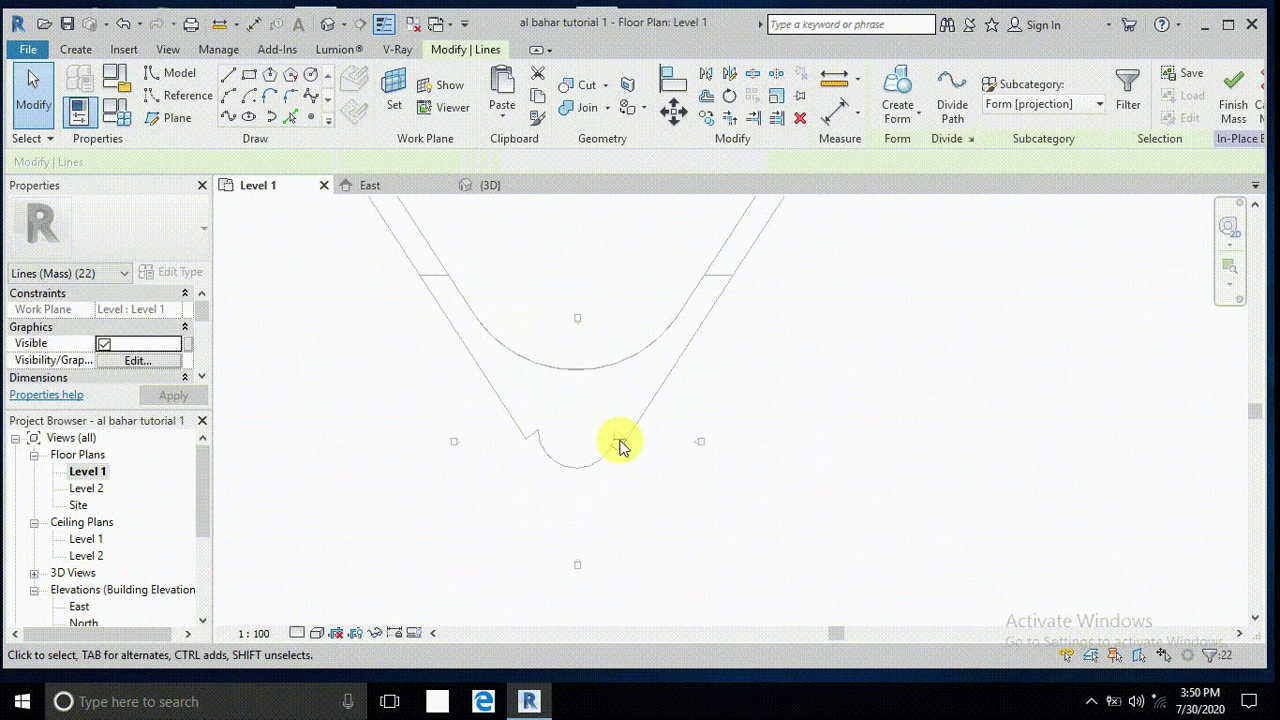
scroll(632, 450, up, 8)
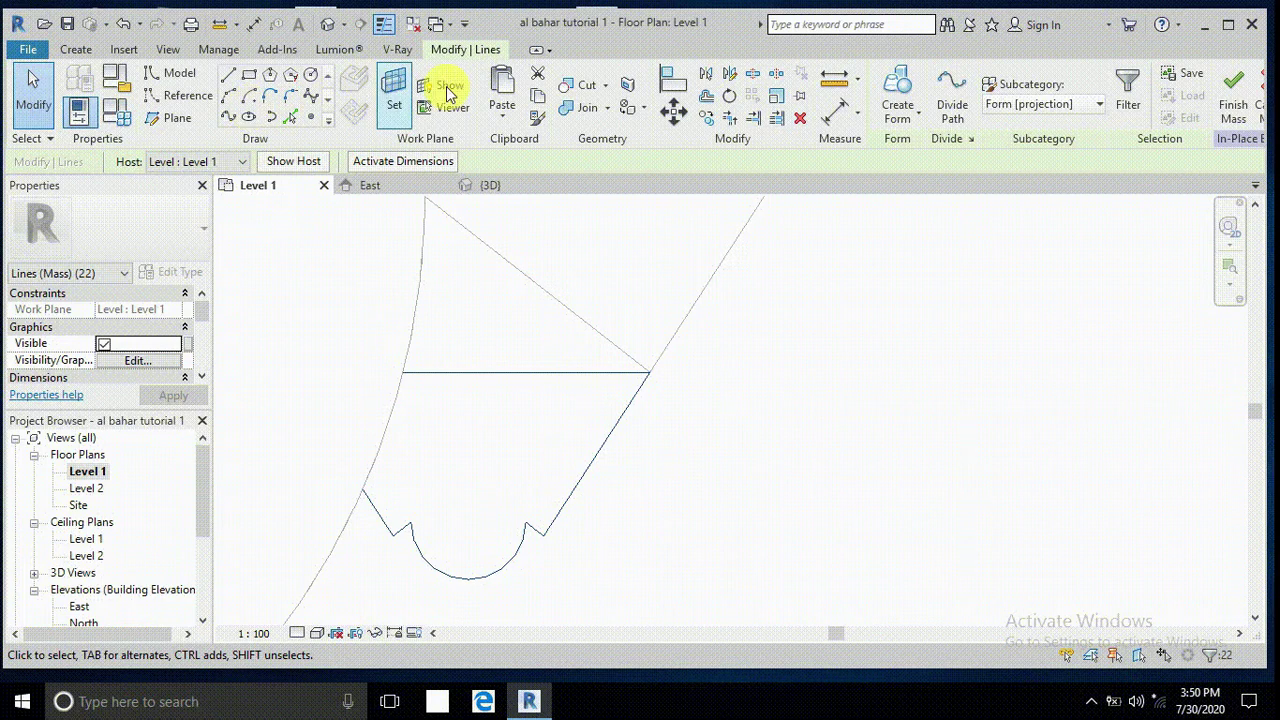
click(690, 112)
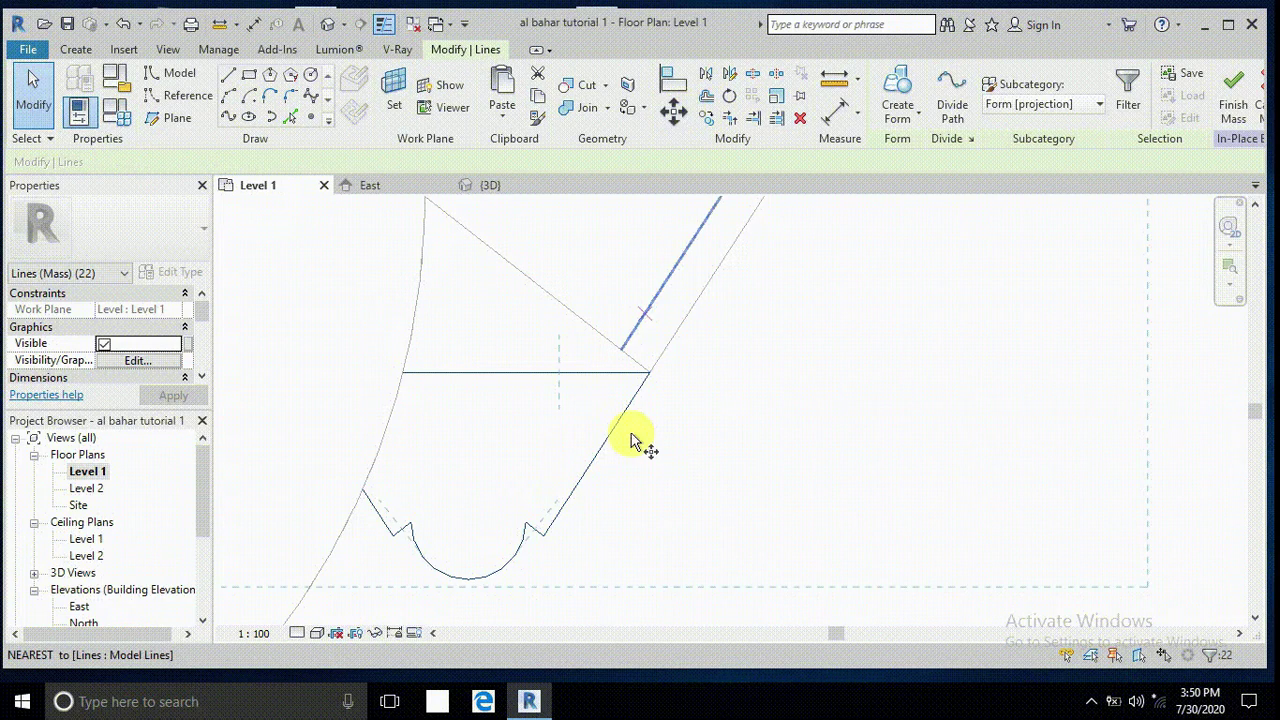
click(543, 540)
click(650, 373)
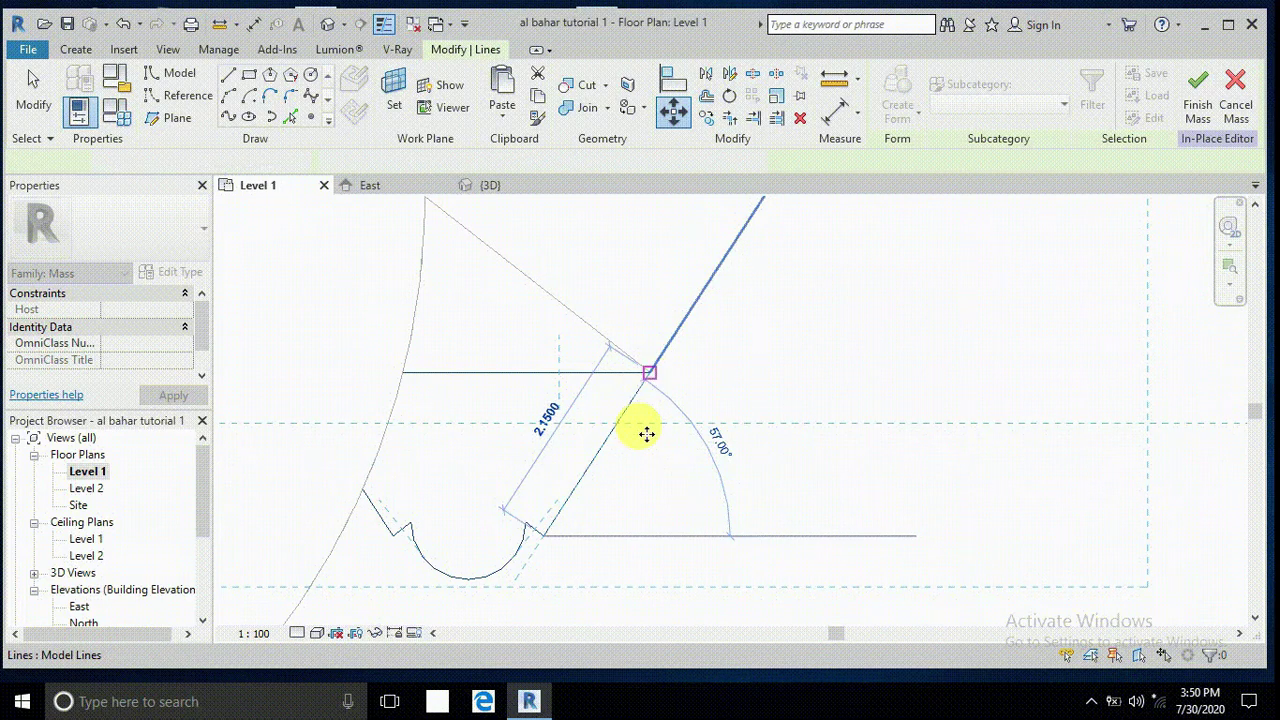
Scale the profile graphically about the shared lower right corner, stretching the tip arc's right end to the right end of the wall outline's arc.
scroll(628, 449, up, 4)
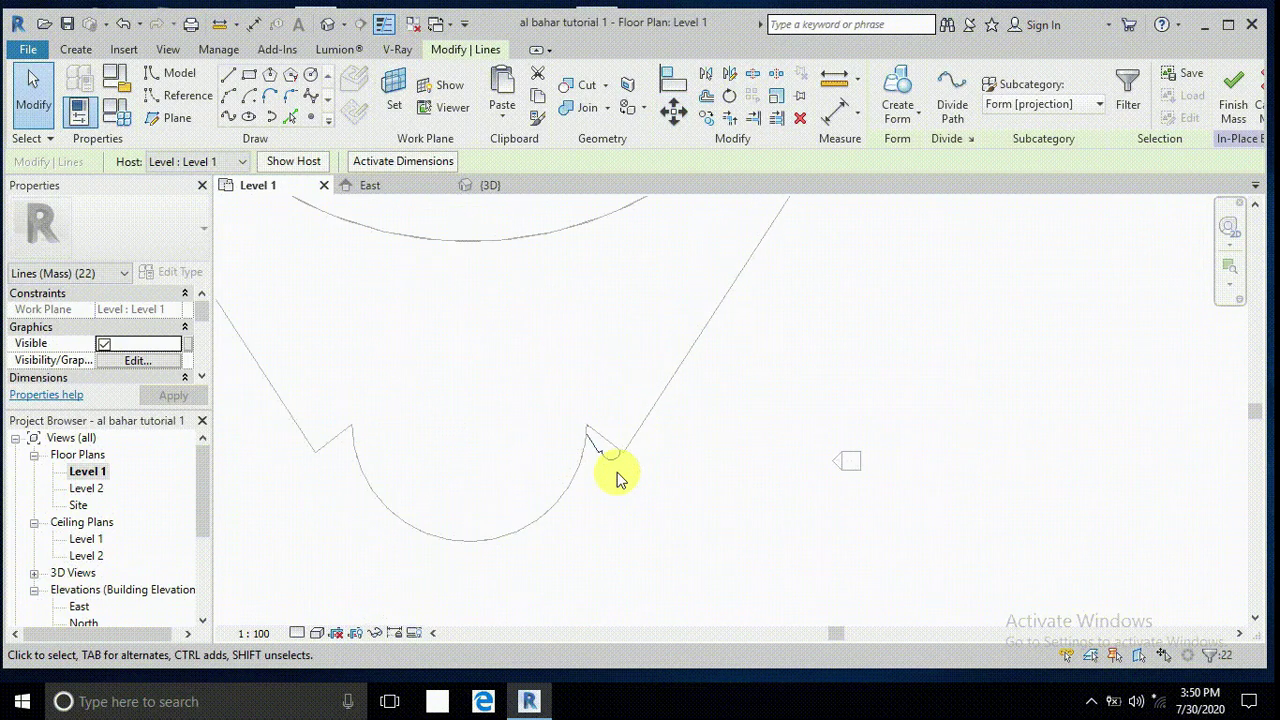
scroll(600, 470, down, 4)
drag(434, 391, 690, 506)
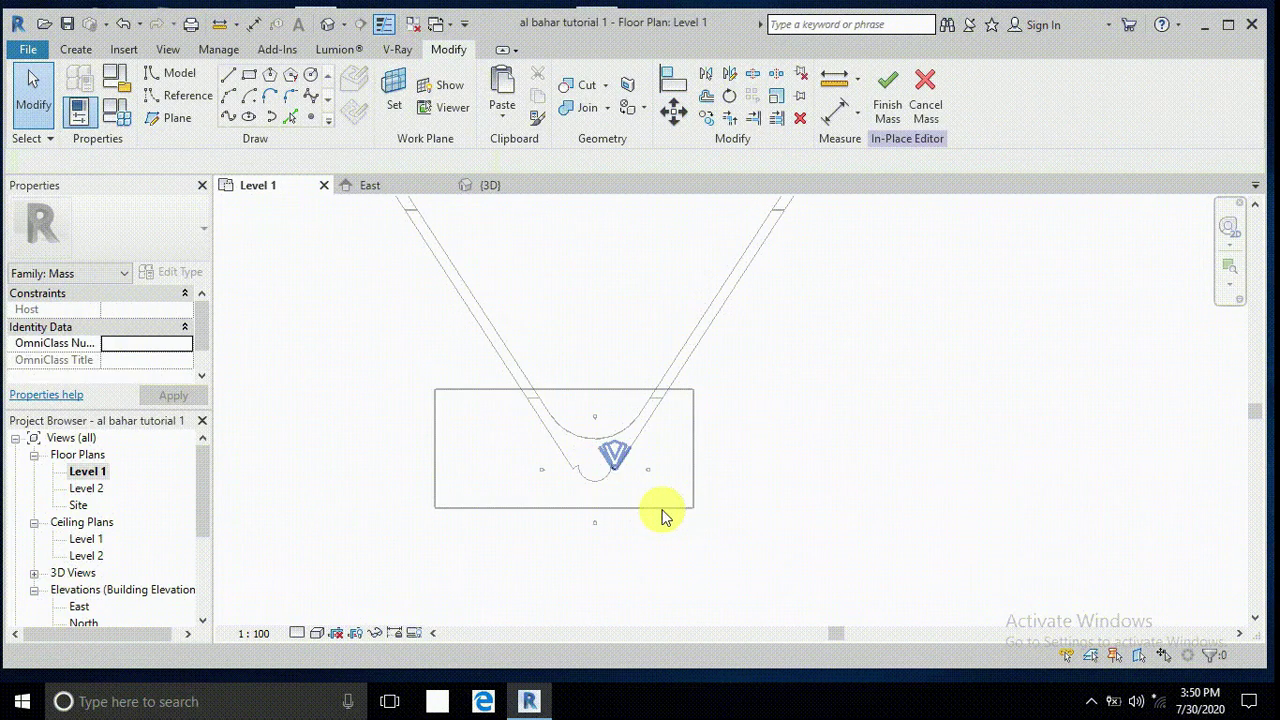
scroll(618, 484, up, 4)
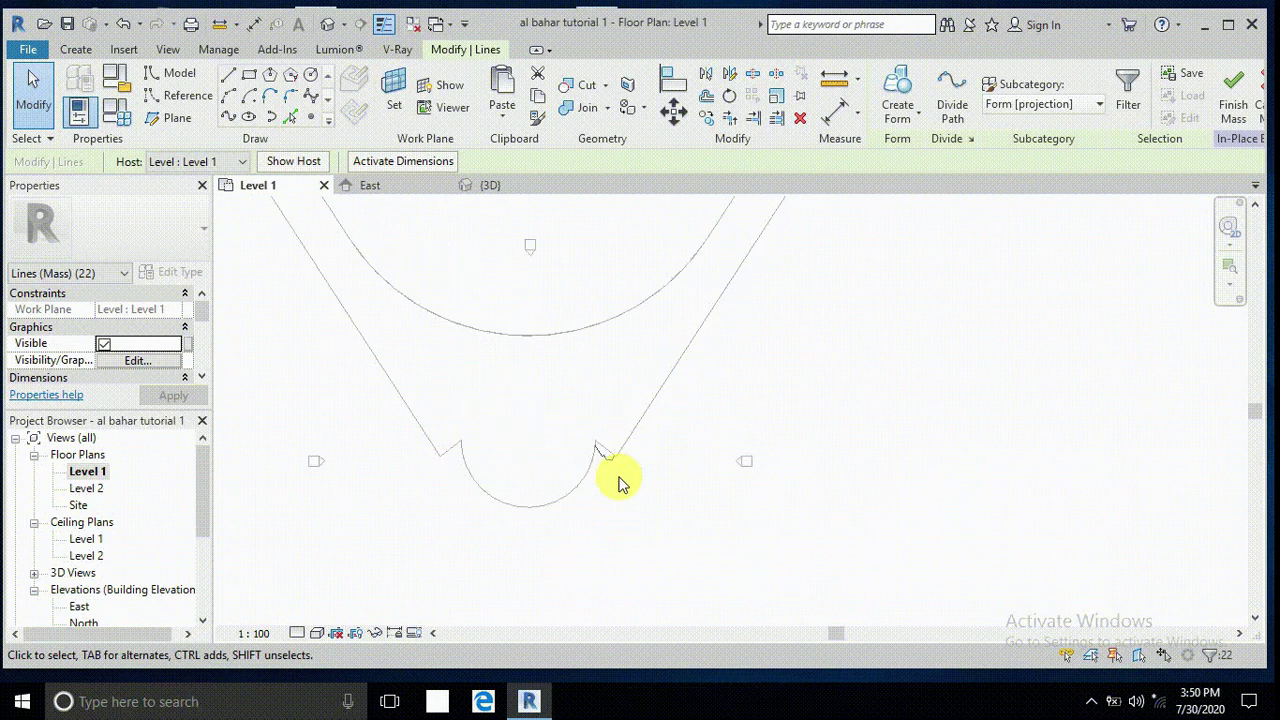
scroll(618, 484, up, 3)
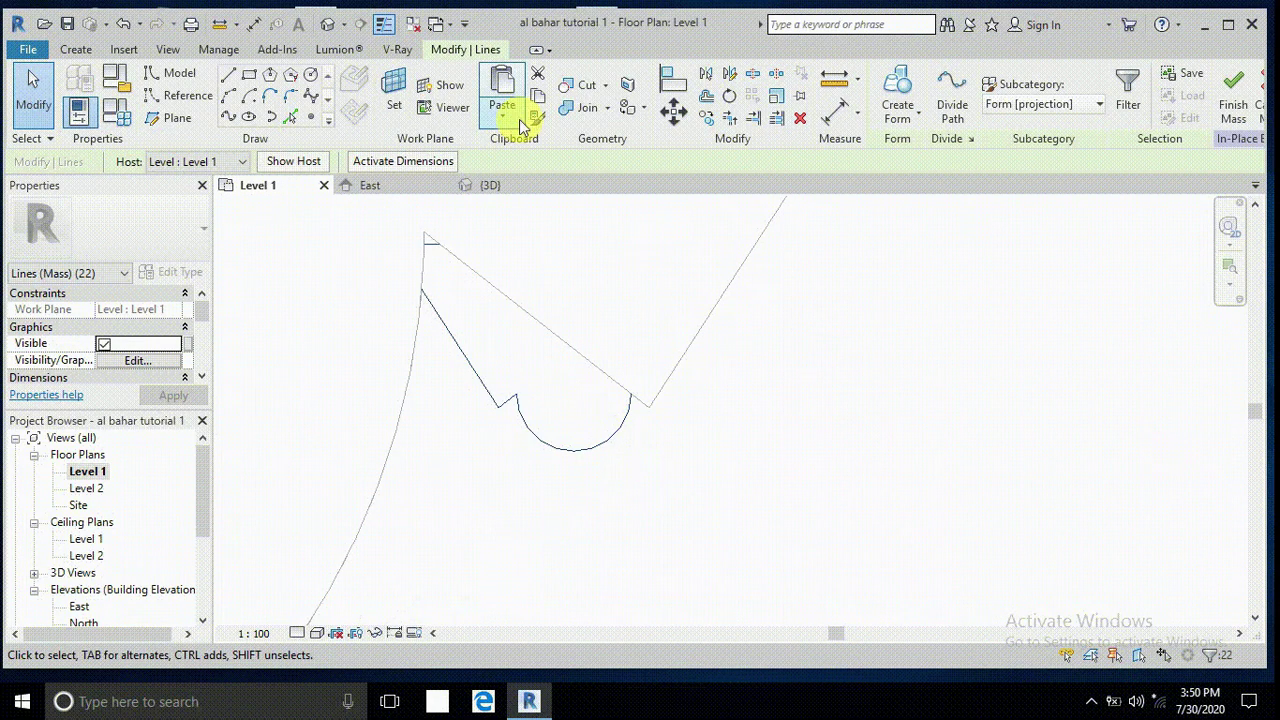
click(772, 100)
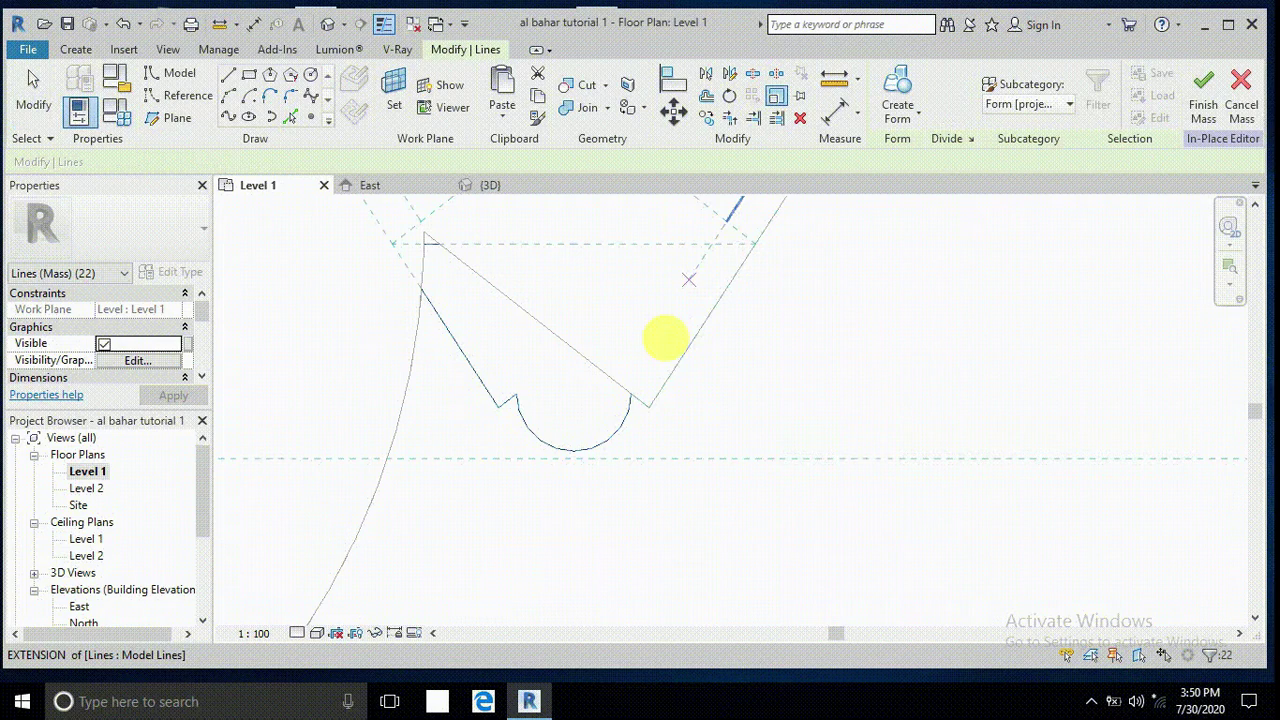
click(656, 409)
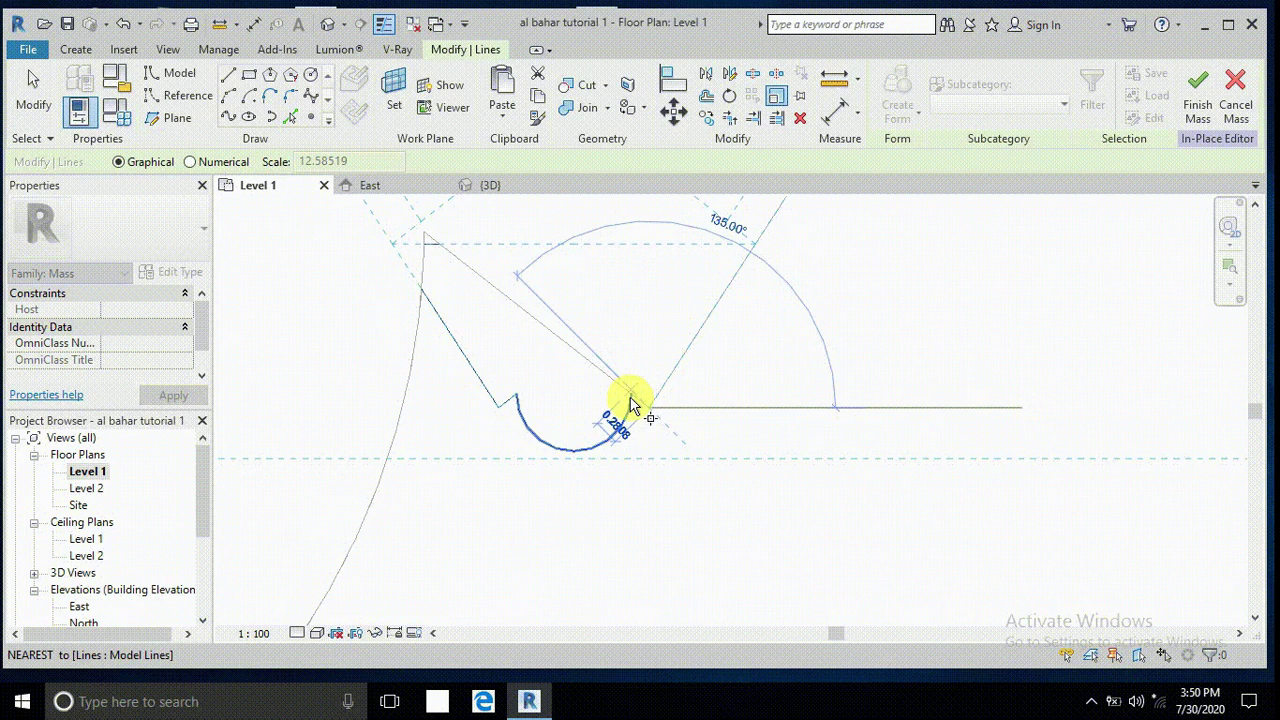
scroll(635, 406, up, 2)
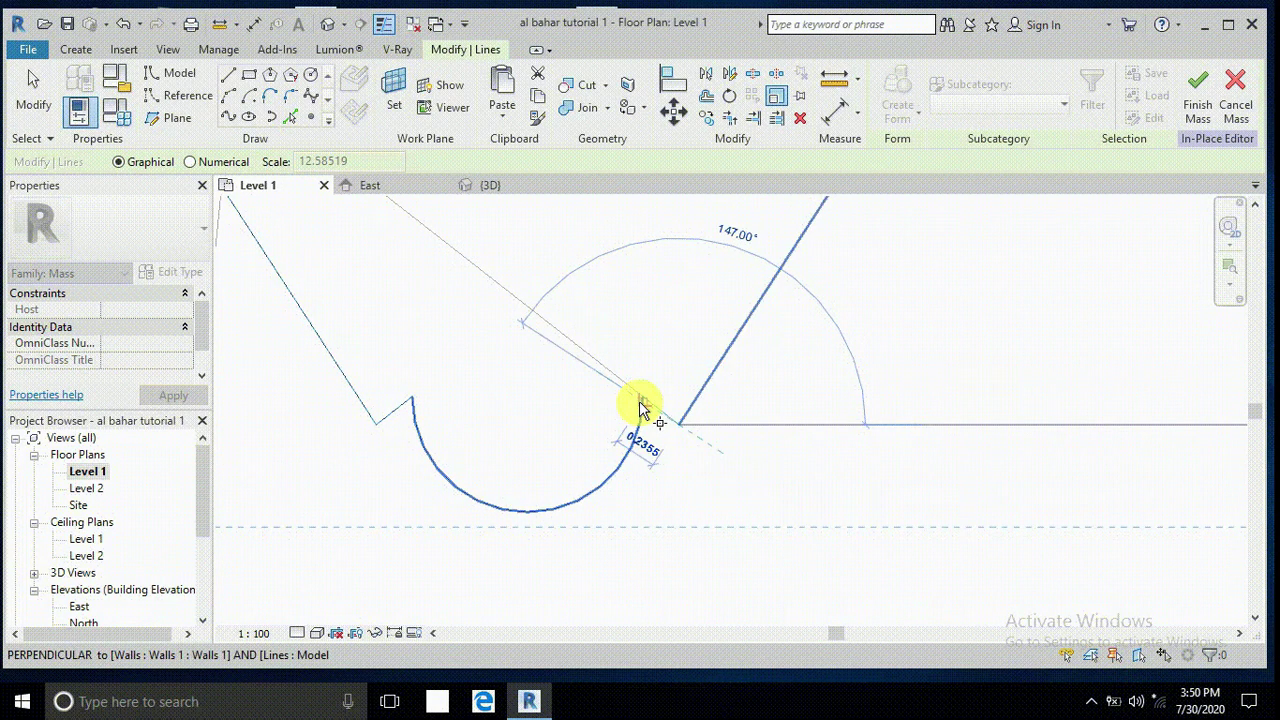
click(634, 404)
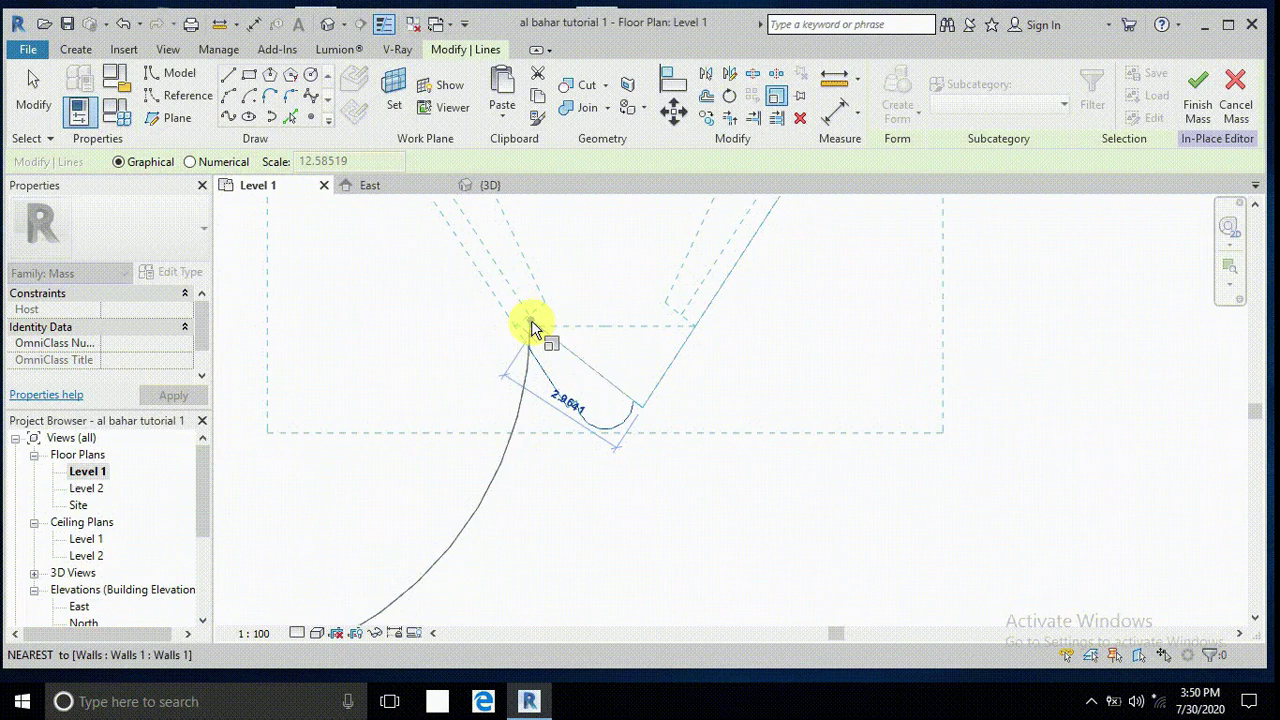
click(510, 352)
scroll(565, 390, down, 2)
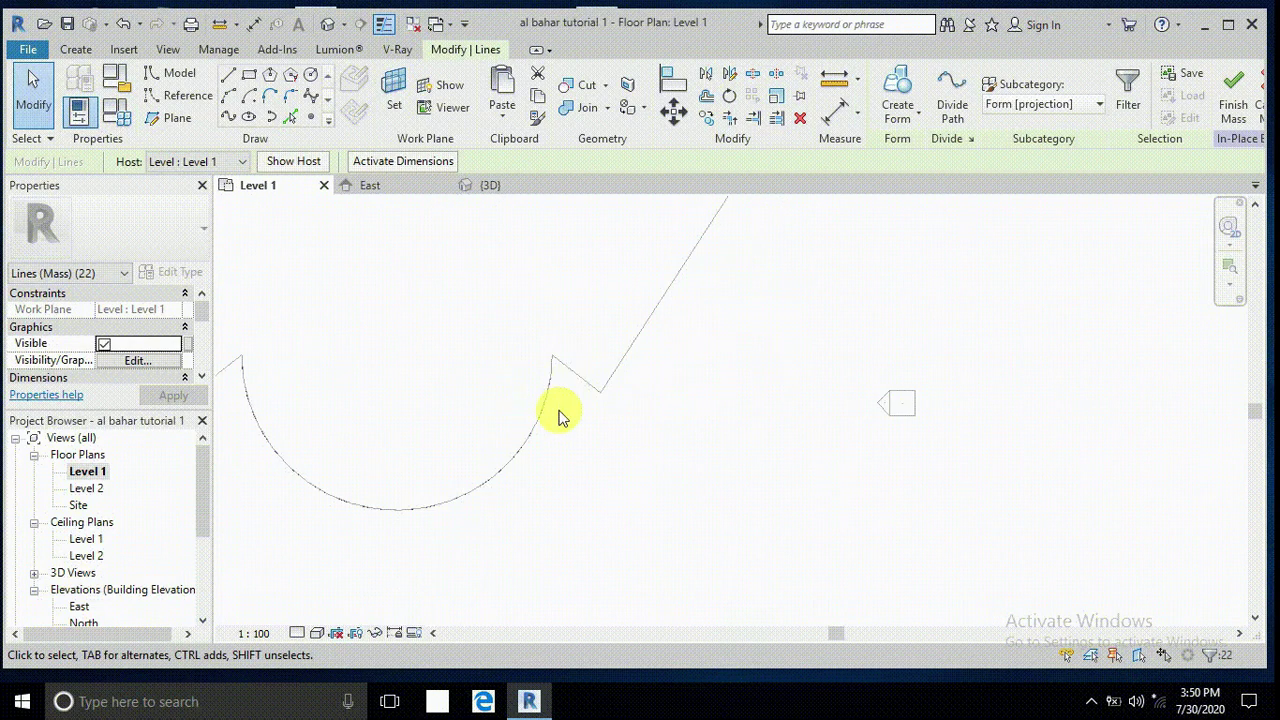
scroll(575, 432, down, 5)
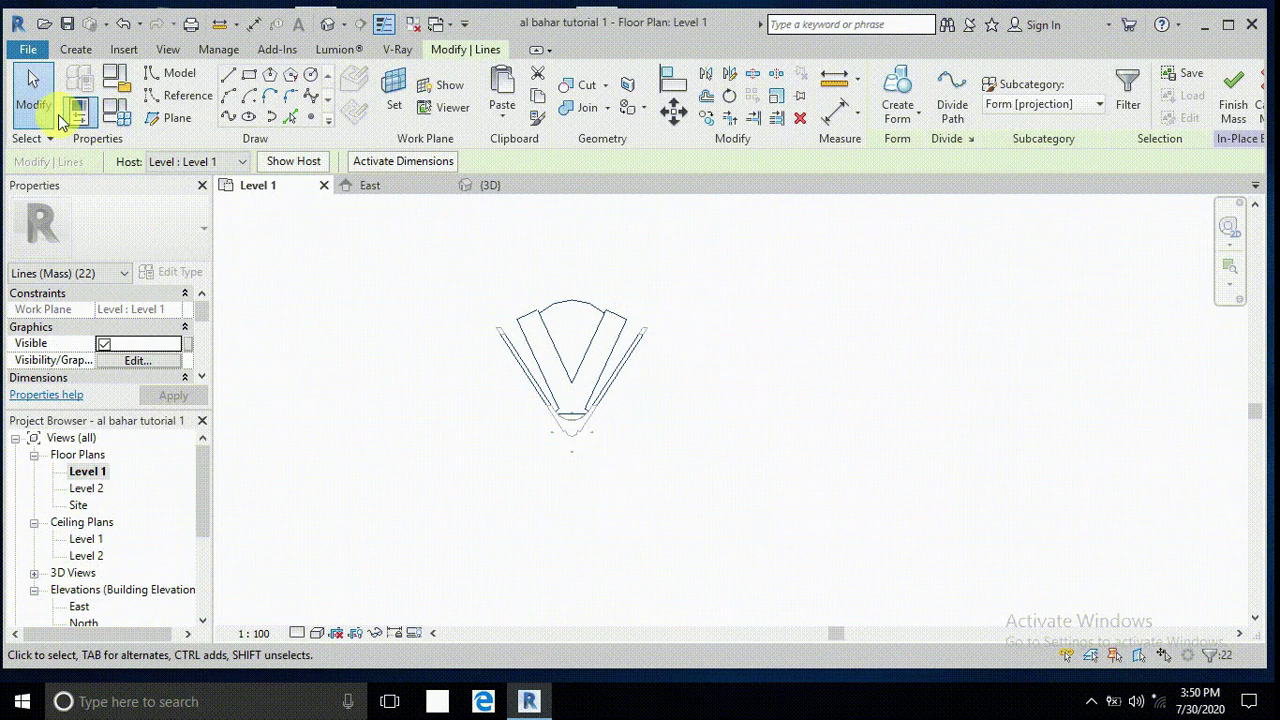
click(430, 338)
Delete both halves of the straight horizontal line across the profile's lower end.
scroll(545, 370, up, 2)
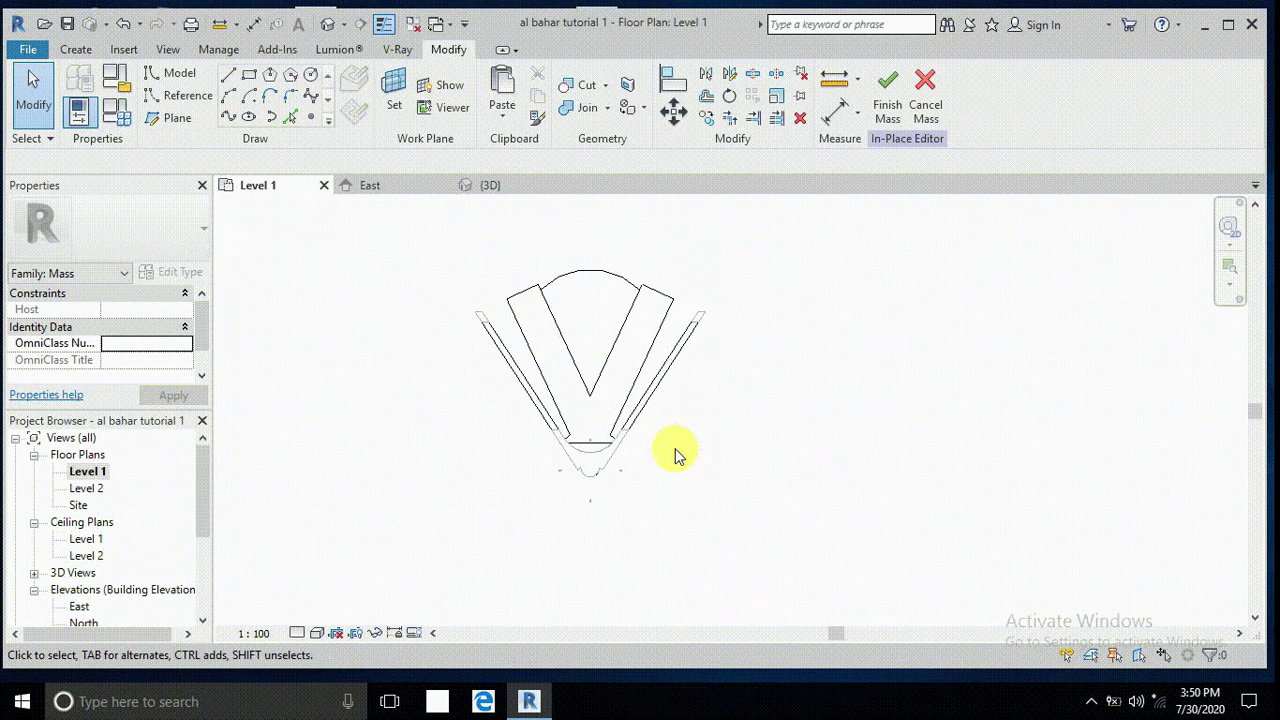
scroll(595, 450, up, 4)
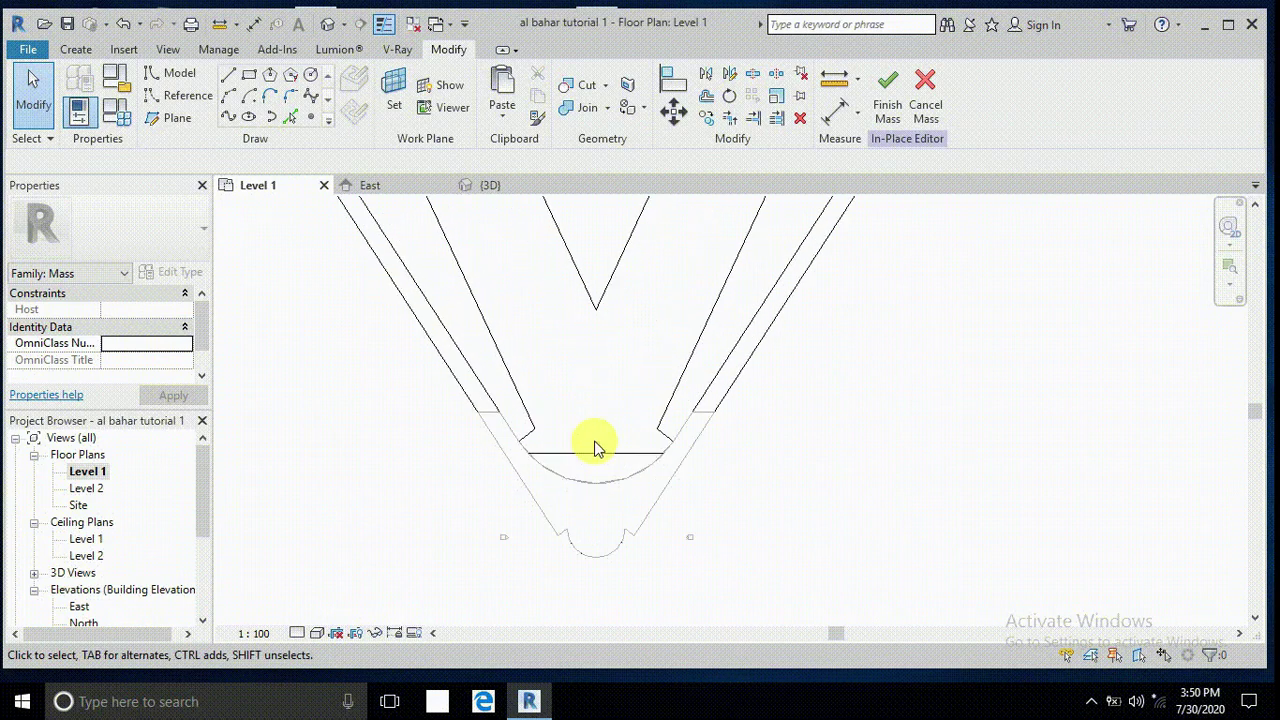
scroll(595, 448, up, 3)
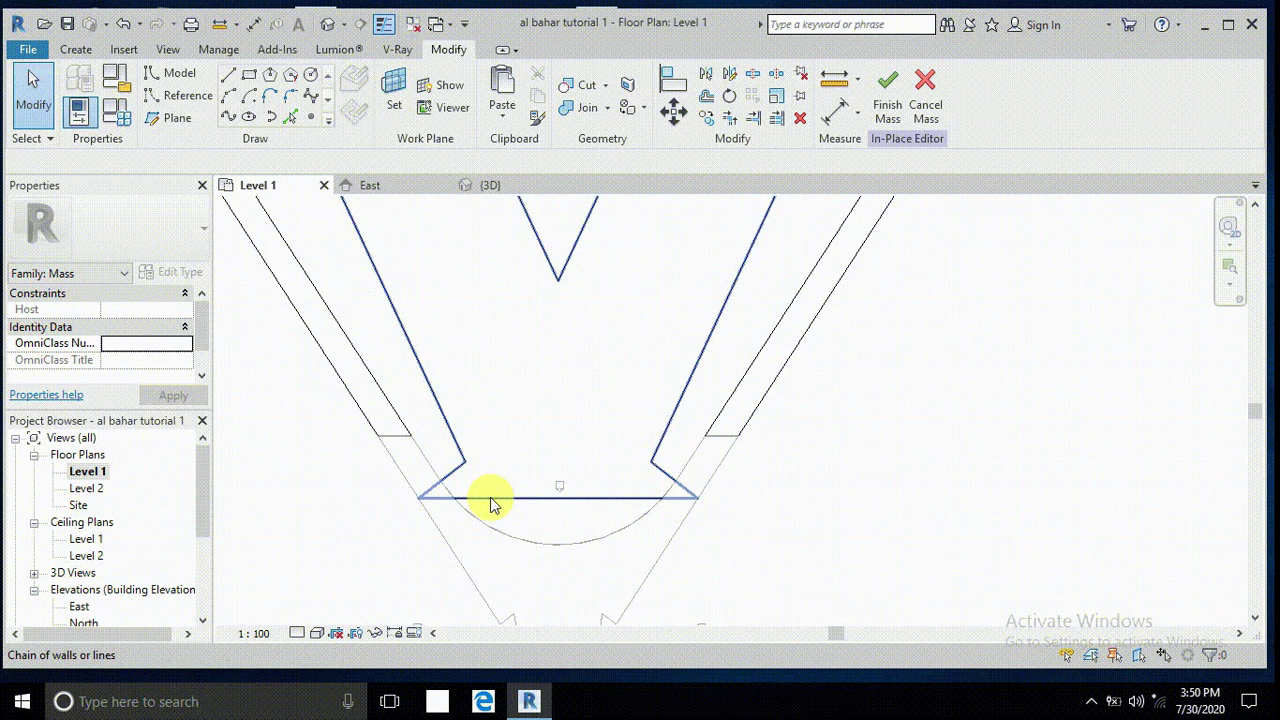
key(Tab)
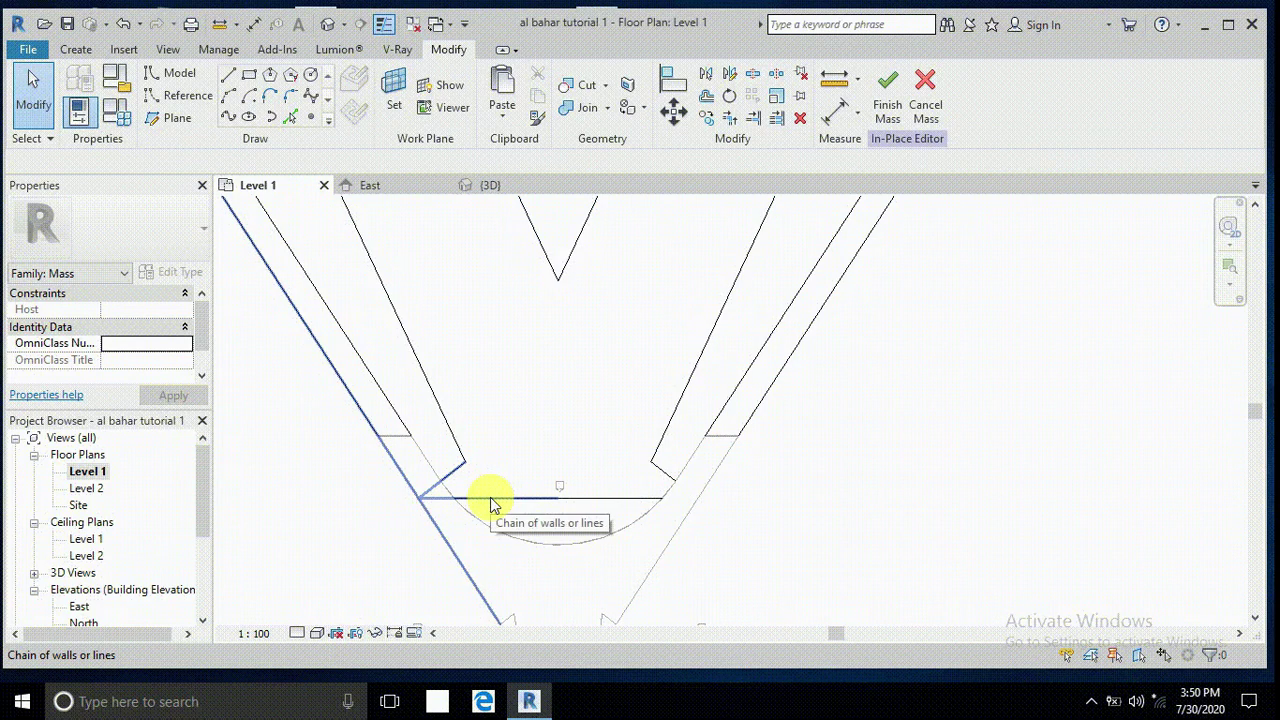
key(Tab)
click(490, 505)
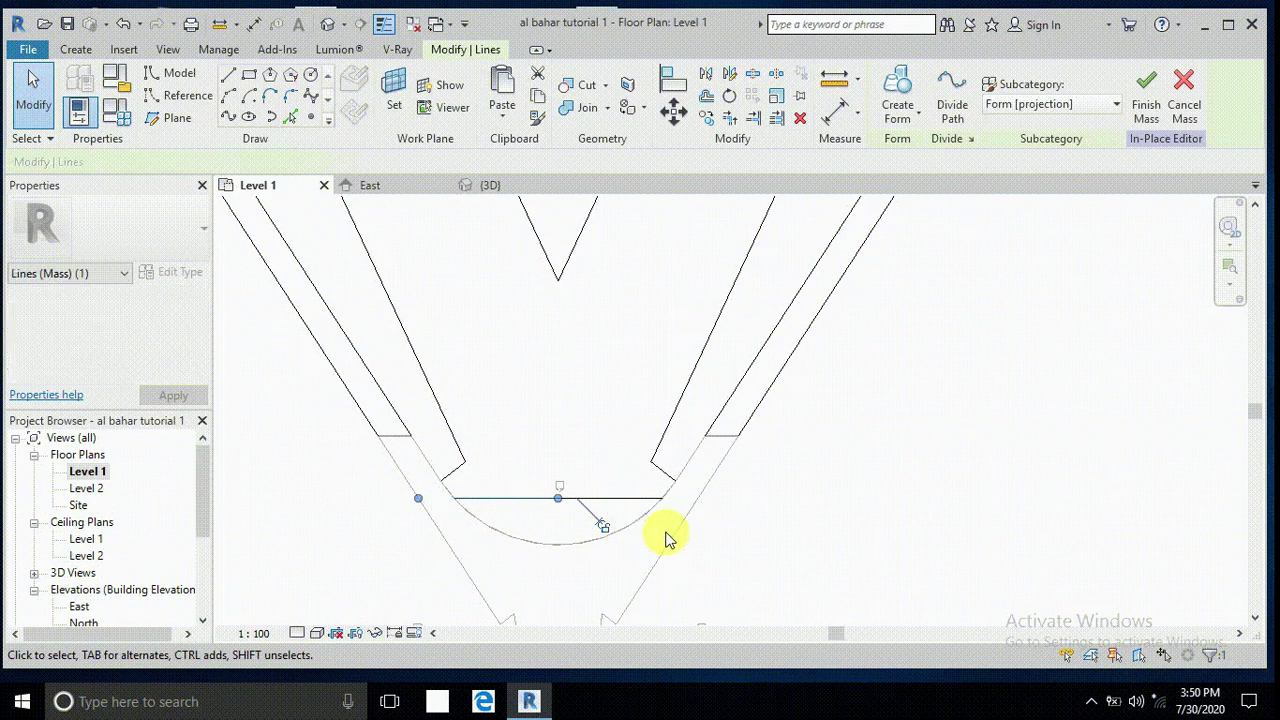
key(Delete)
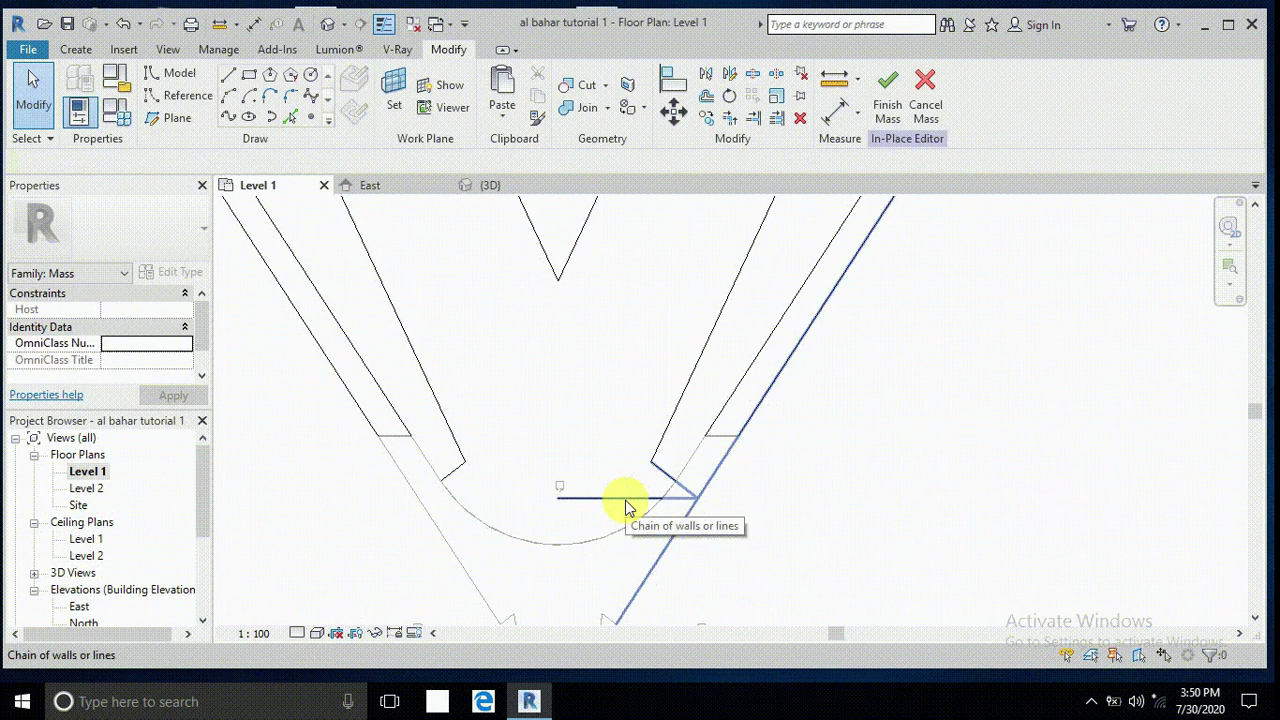
key(Tab)
key(Tab)
key(Tab)
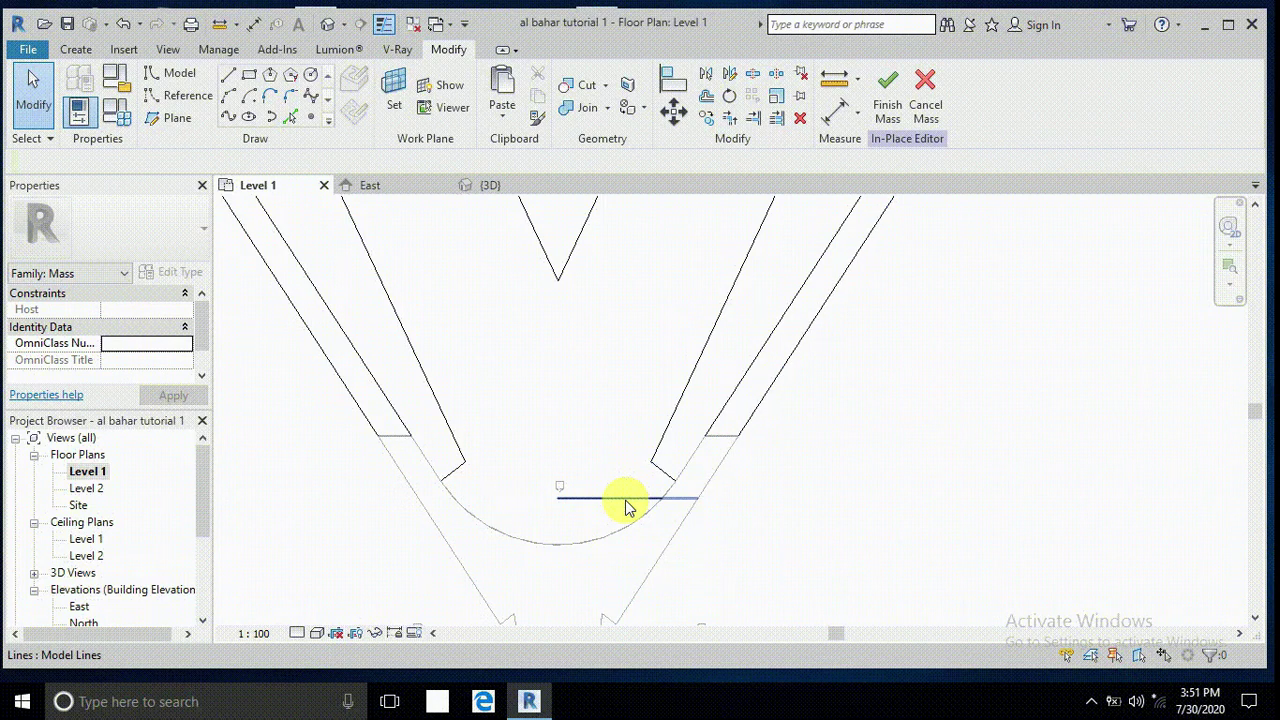
click(623, 499)
key(Delete)
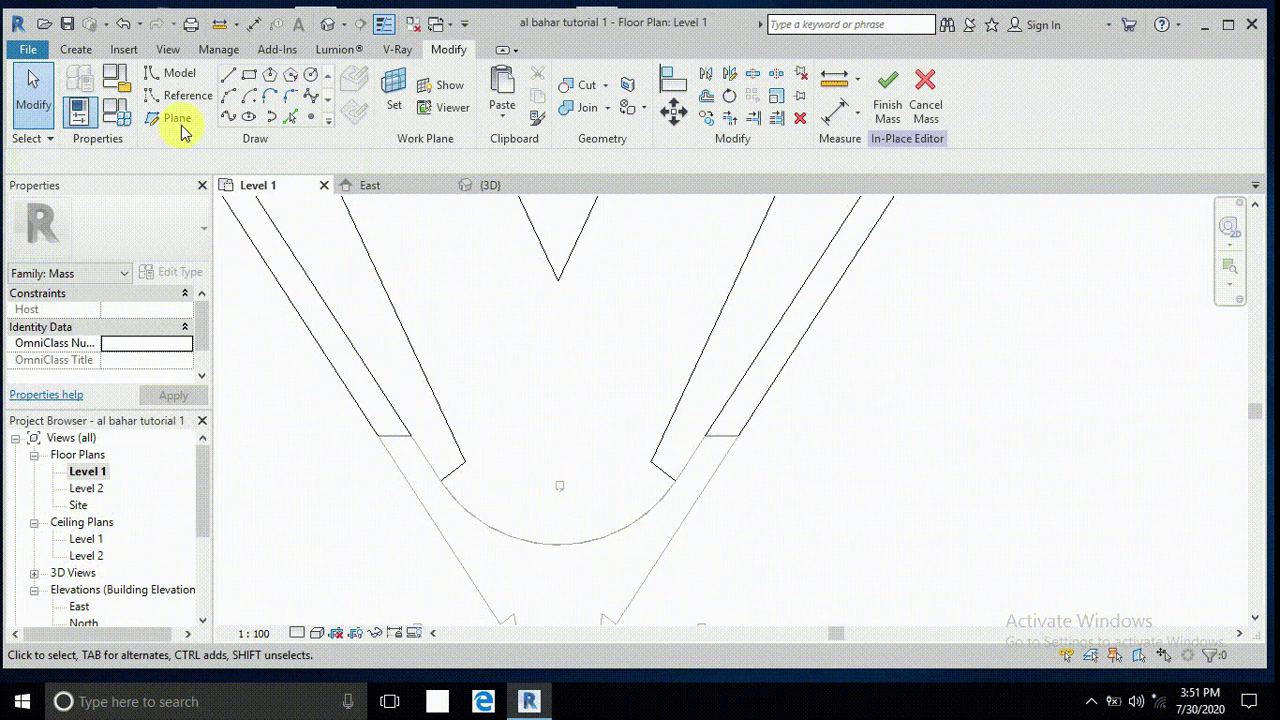
Draw a start-end-radius arc of about 18.47 radius between the profile's two inner lower corners, tangent to the adjoining side lines.
click(230, 95)
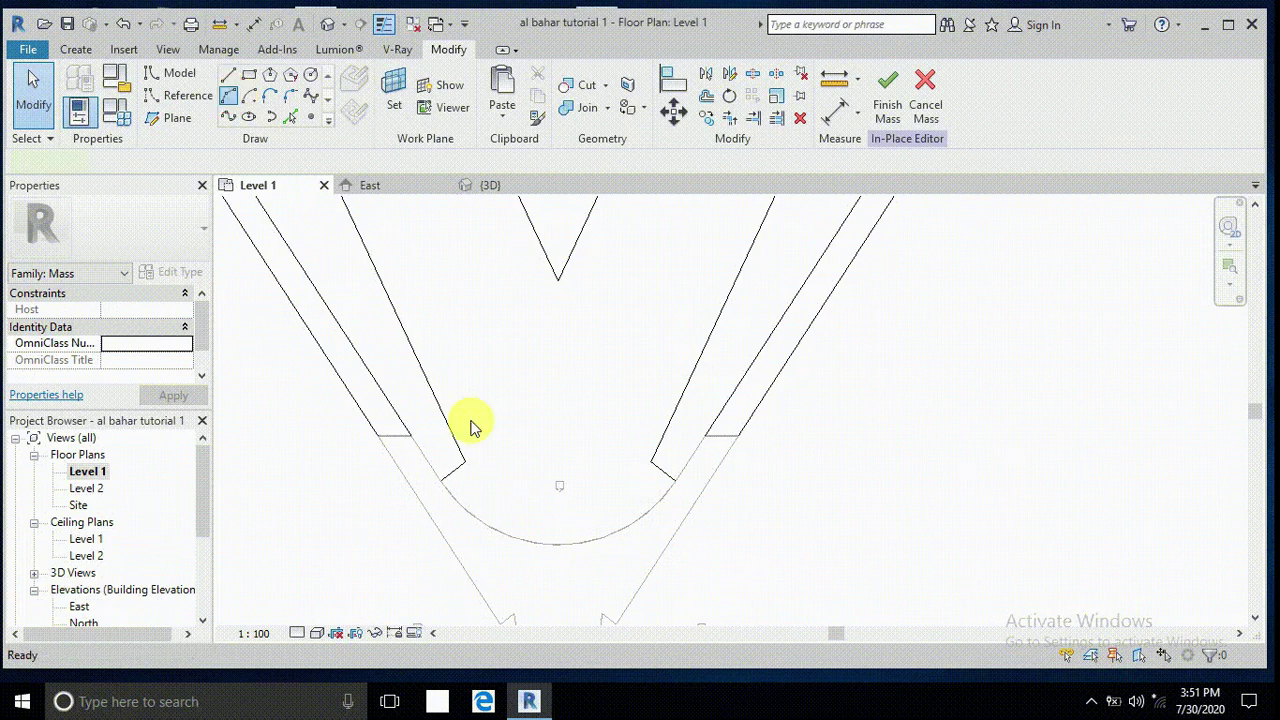
click(465, 461)
click(652, 461)
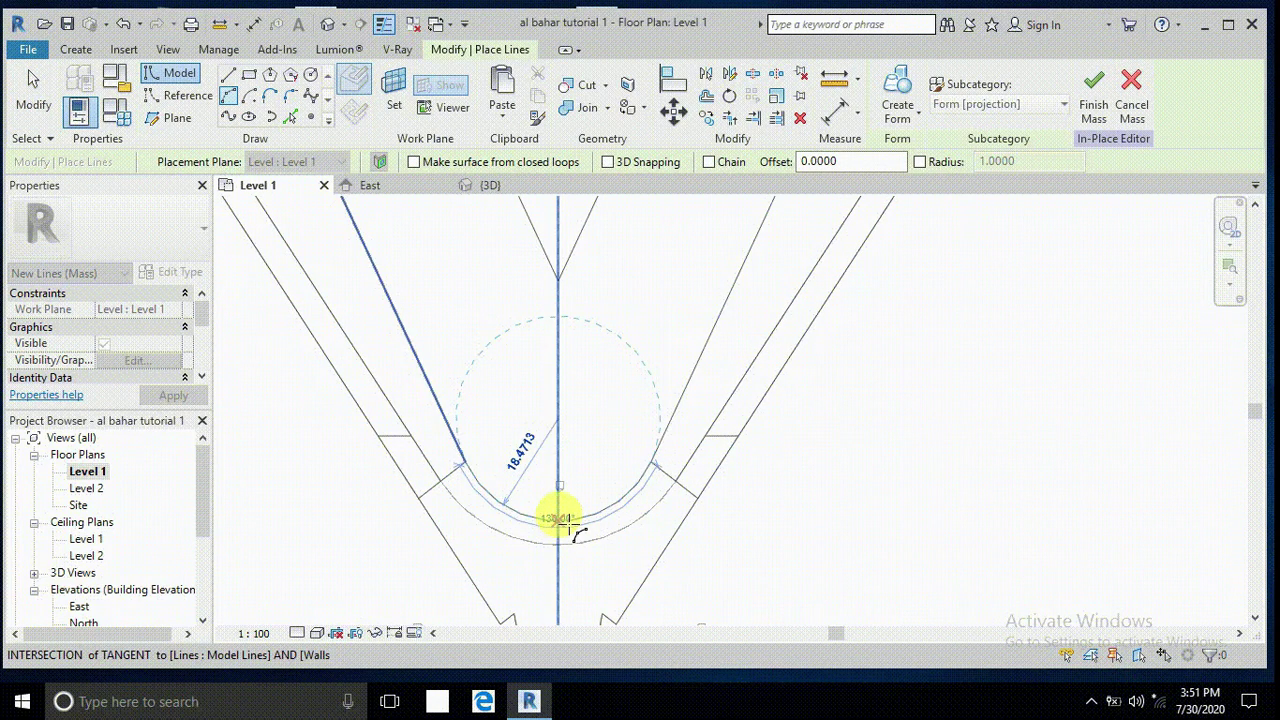
click(570, 525)
click(33, 90)
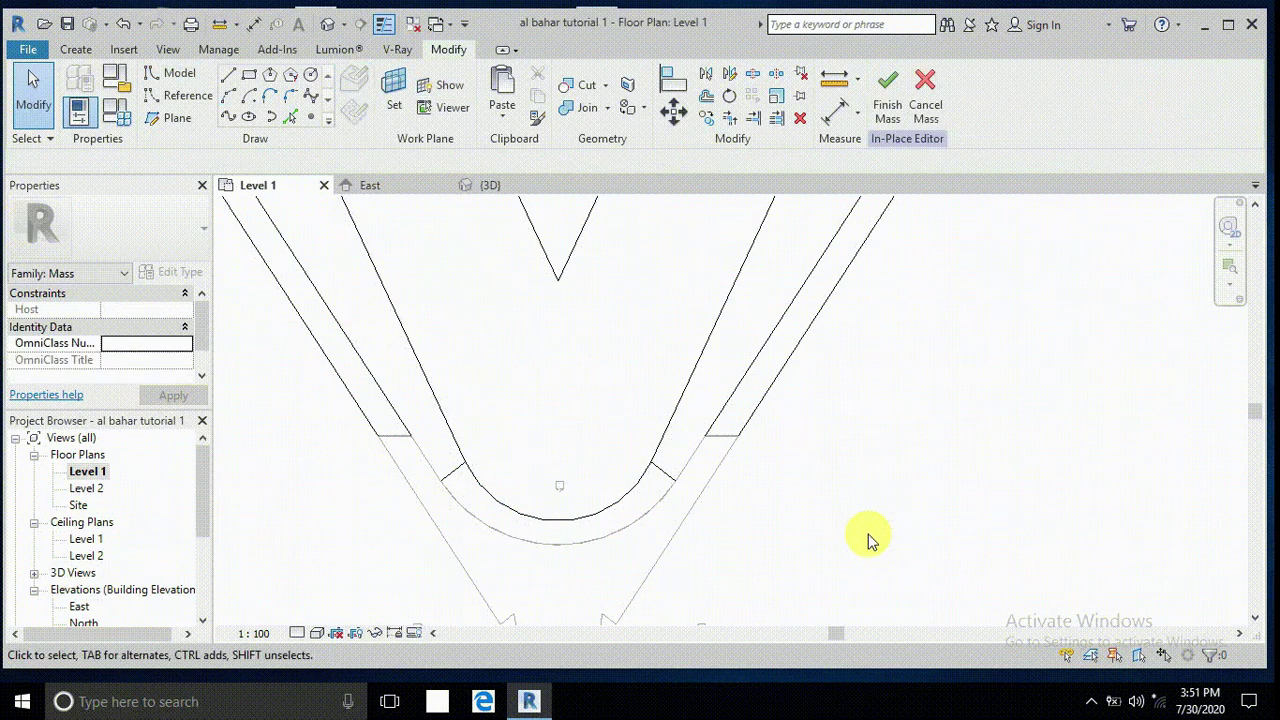
Finish the in-place mass with the completed profile lines.
scroll(868, 540, down, 5)
mouse_move(846, 543)
middle_down()
mouse_move(606, 525)
mouse_move(745, 518)
mouse_move(795, 496)
middle_up()
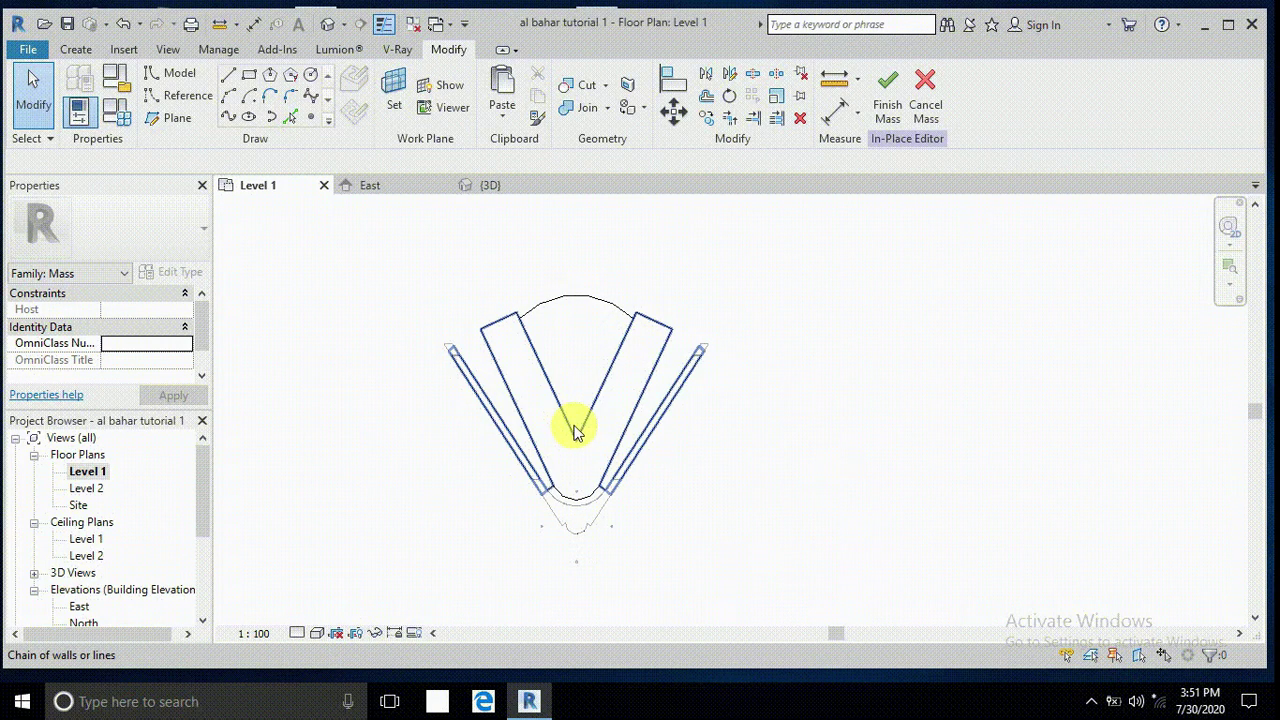
scroll(624, 500, up, 2)
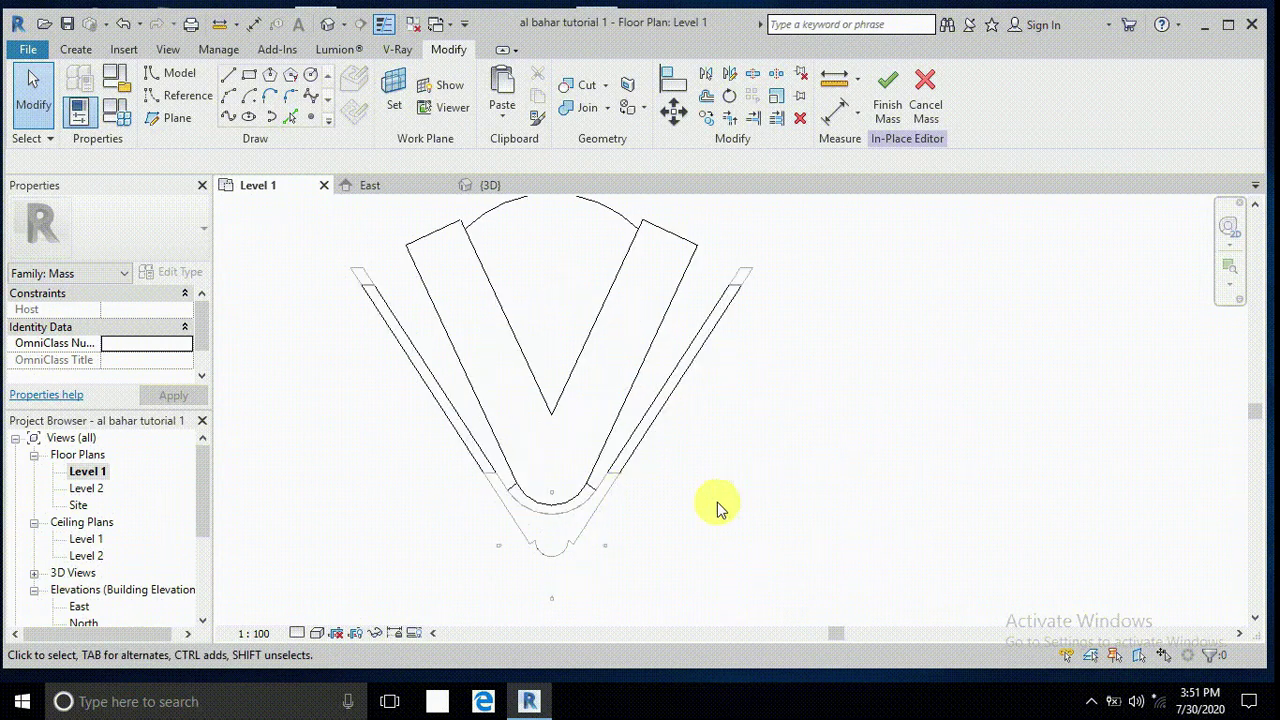
scroll(716, 509, down, 2)
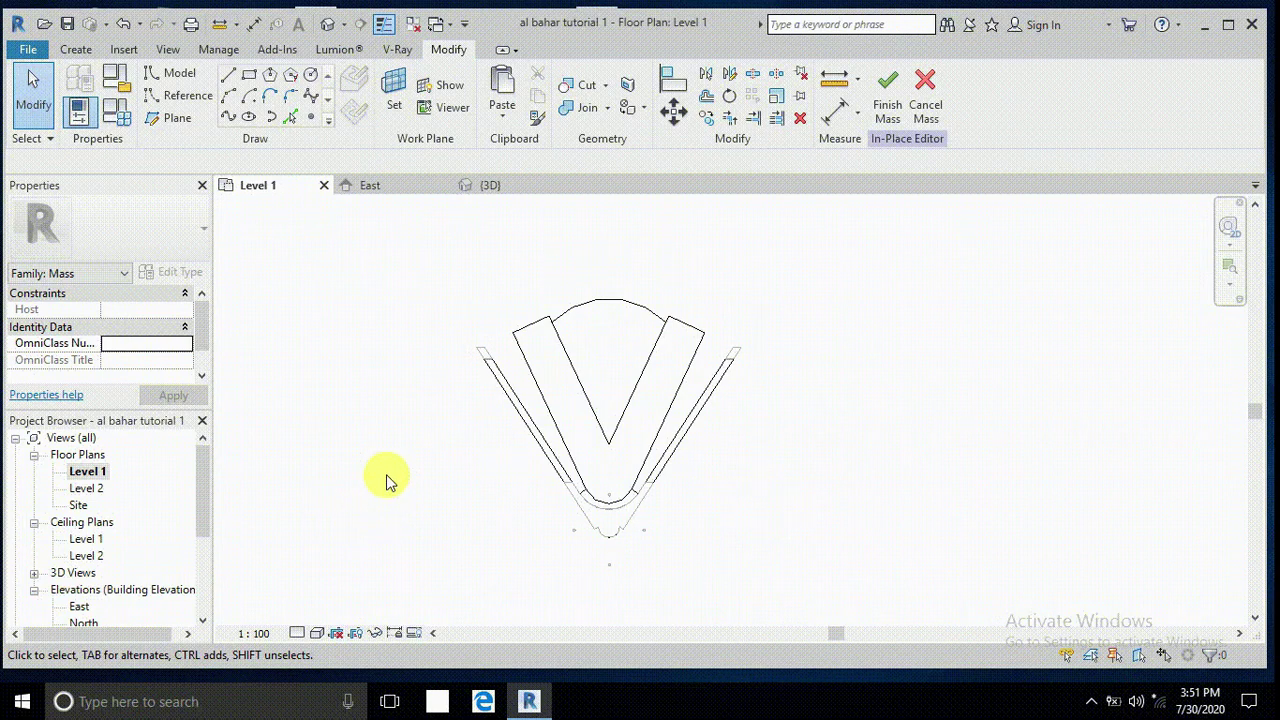
scroll(386, 474, down, 1)
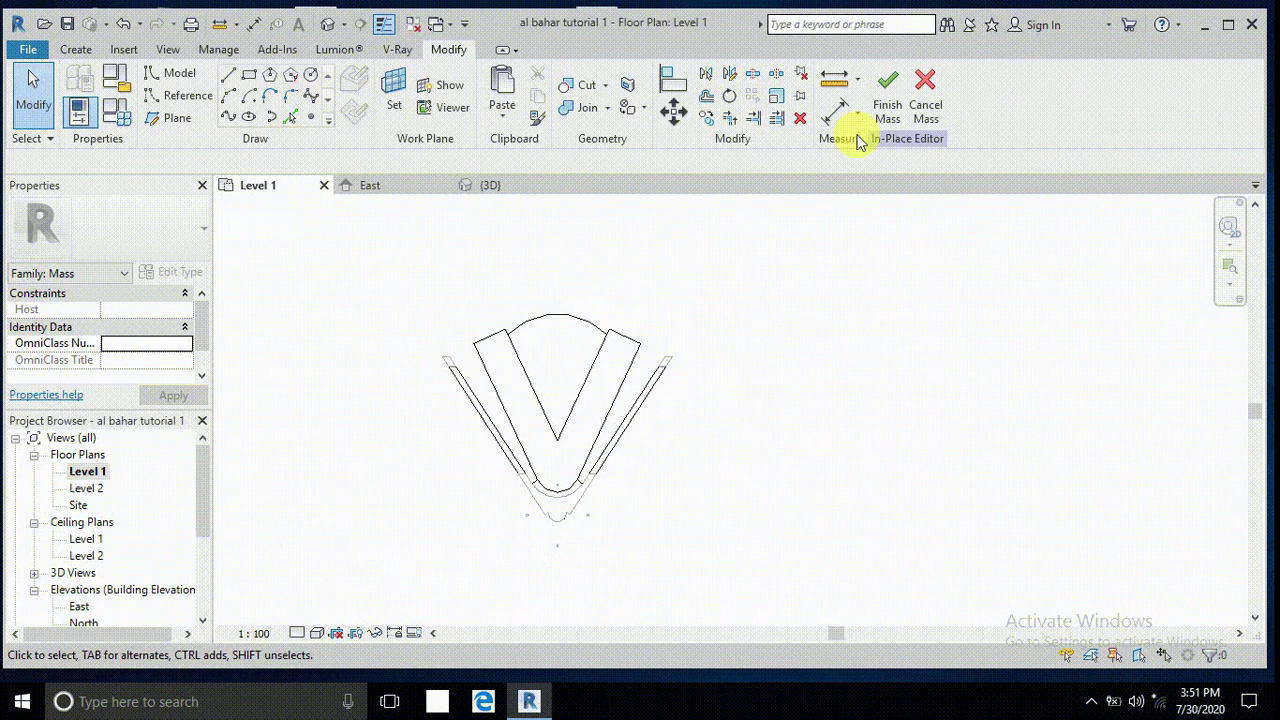
click(886, 107)
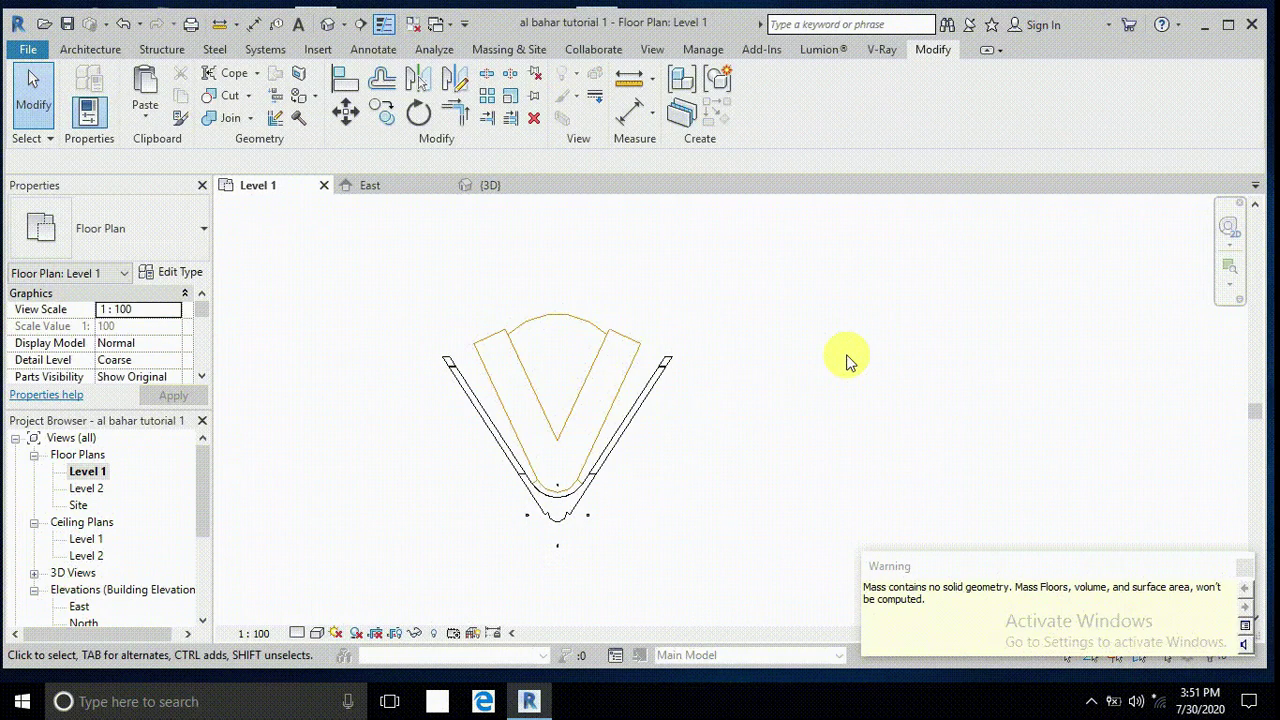
click(846, 358)
middle_drag(700, 477, 714, 437)
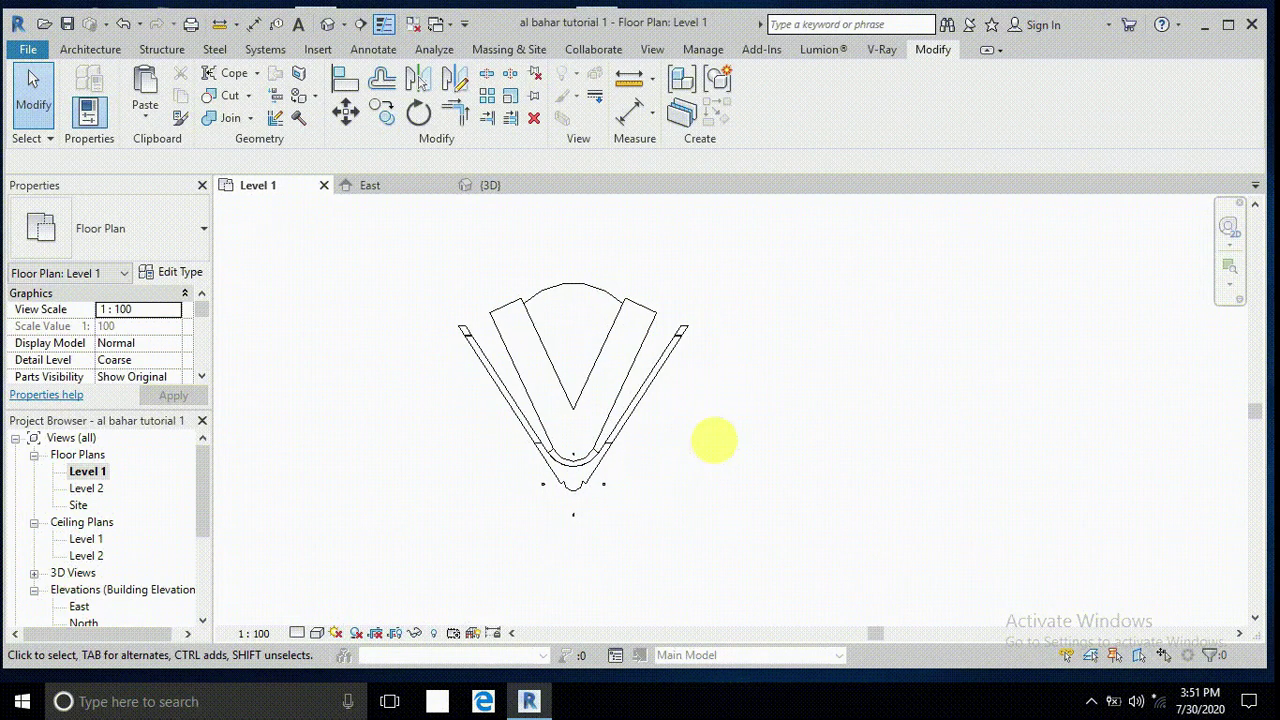
Open the East elevation and set its view scale to 1:500 to enlarge the level heads.
drag(206, 491, 193, 577)
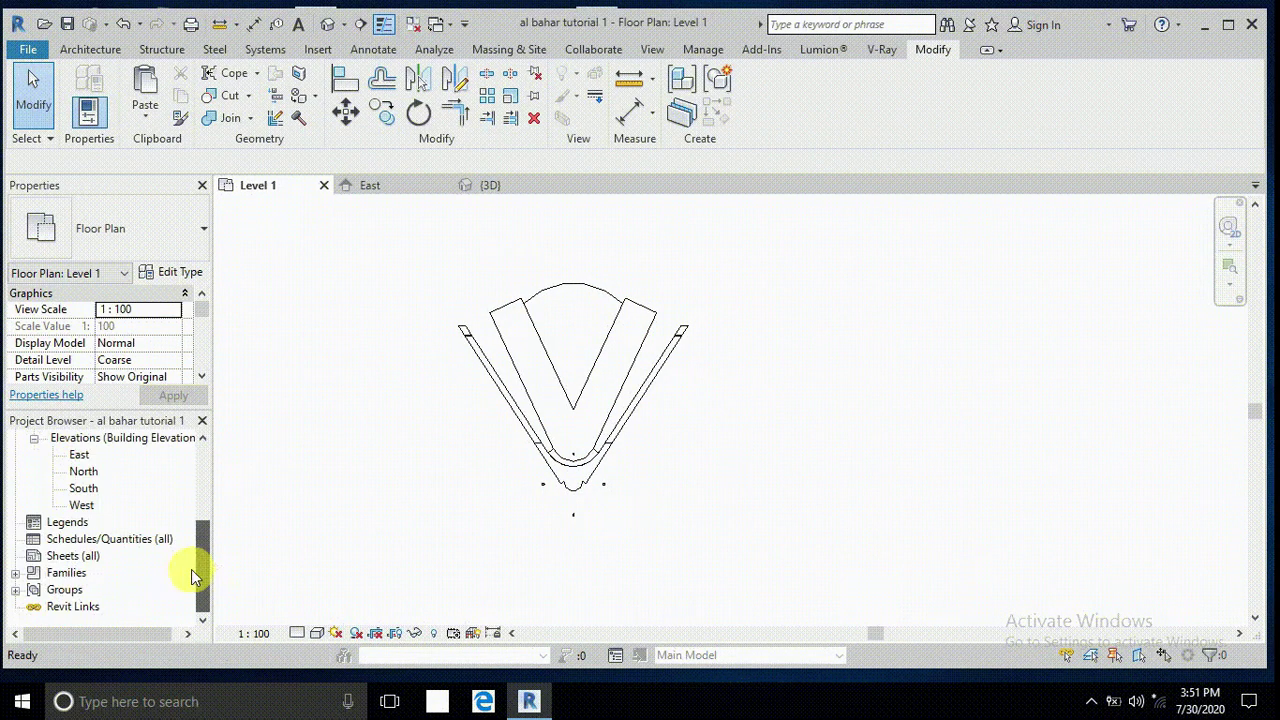
double_click(79, 456)
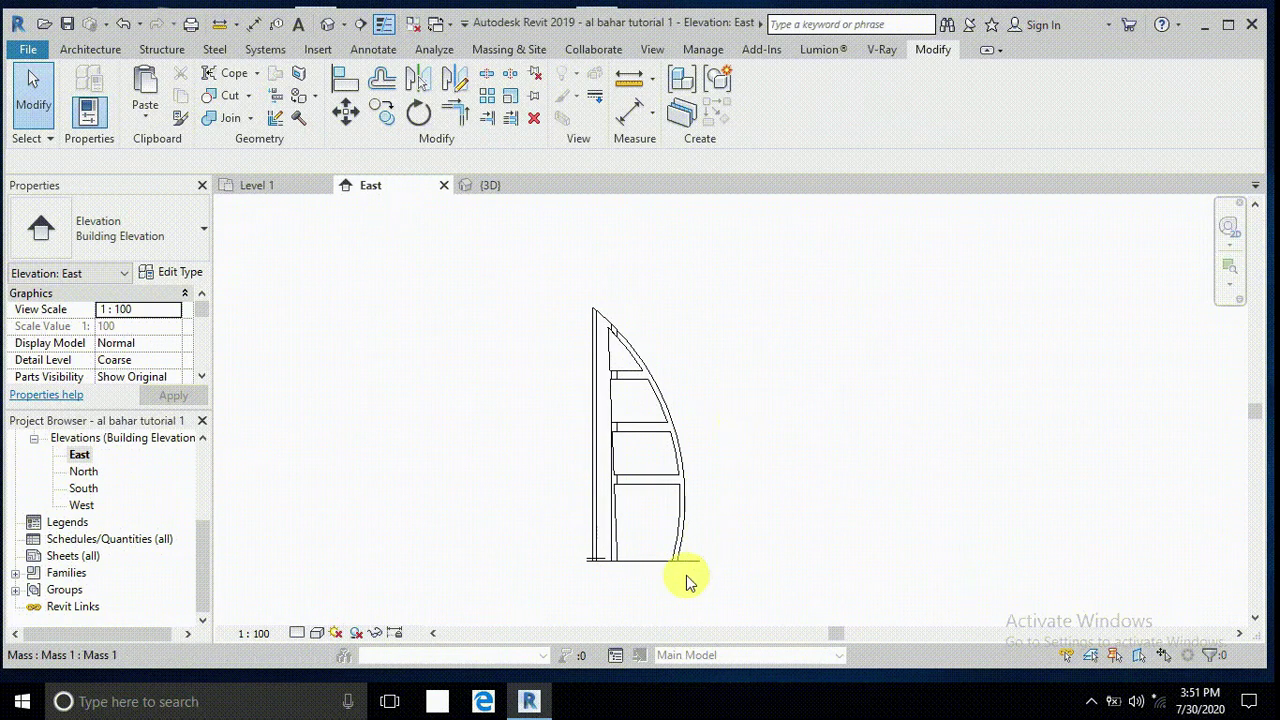
scroll(690, 568, up, 5)
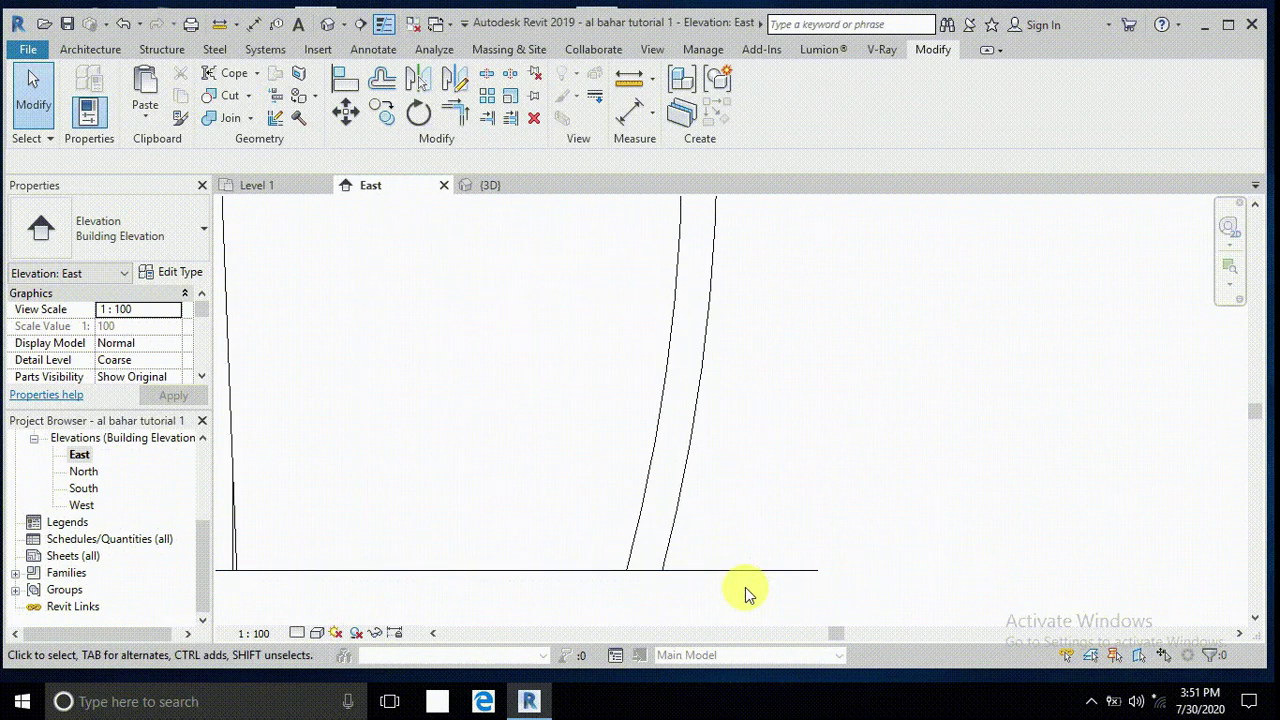
scroll(700, 575, up, 3)
scroll(660, 505, down, 5)
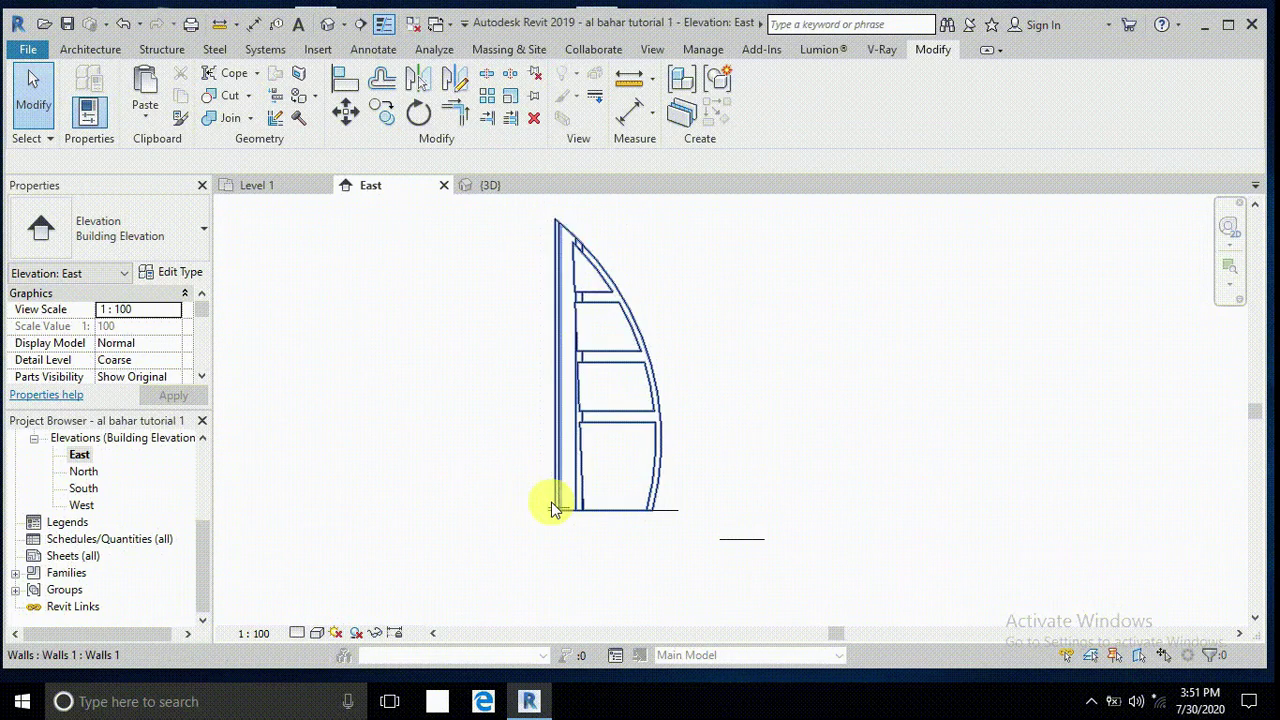
scroll(555, 510, up, 3)
scroll(575, 505, up, 2)
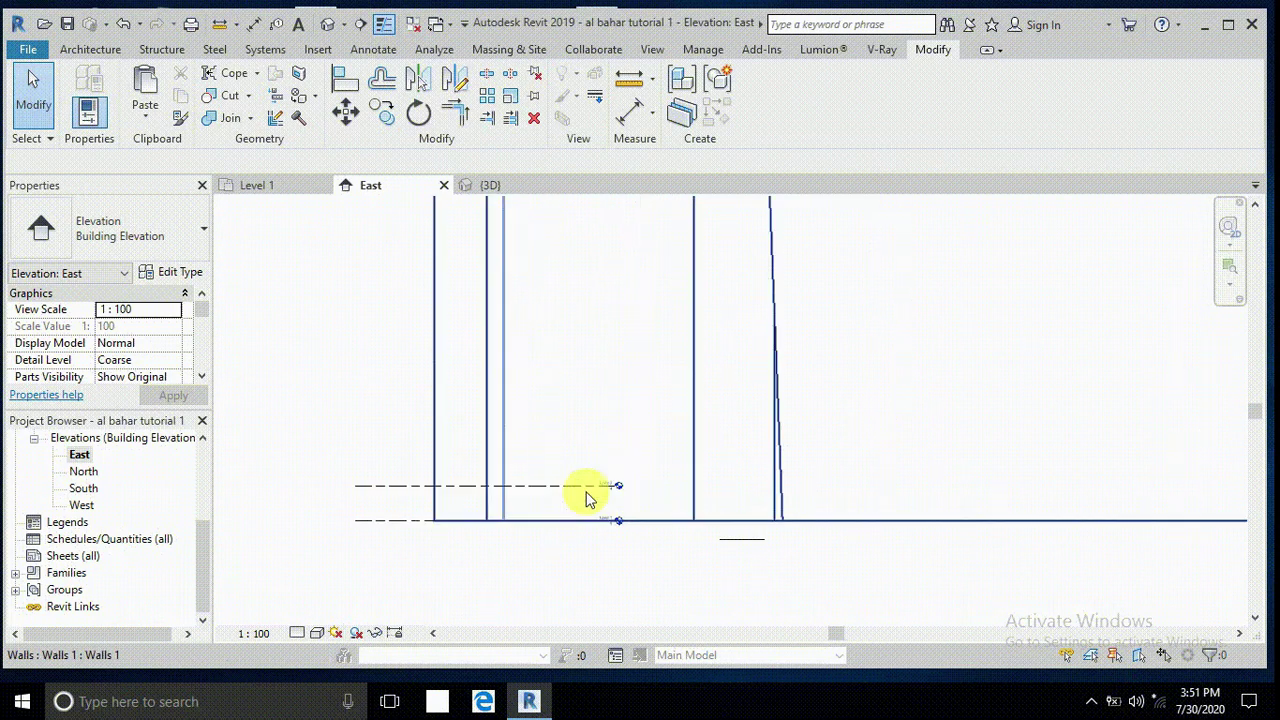
scroll(604, 493, up, 2)
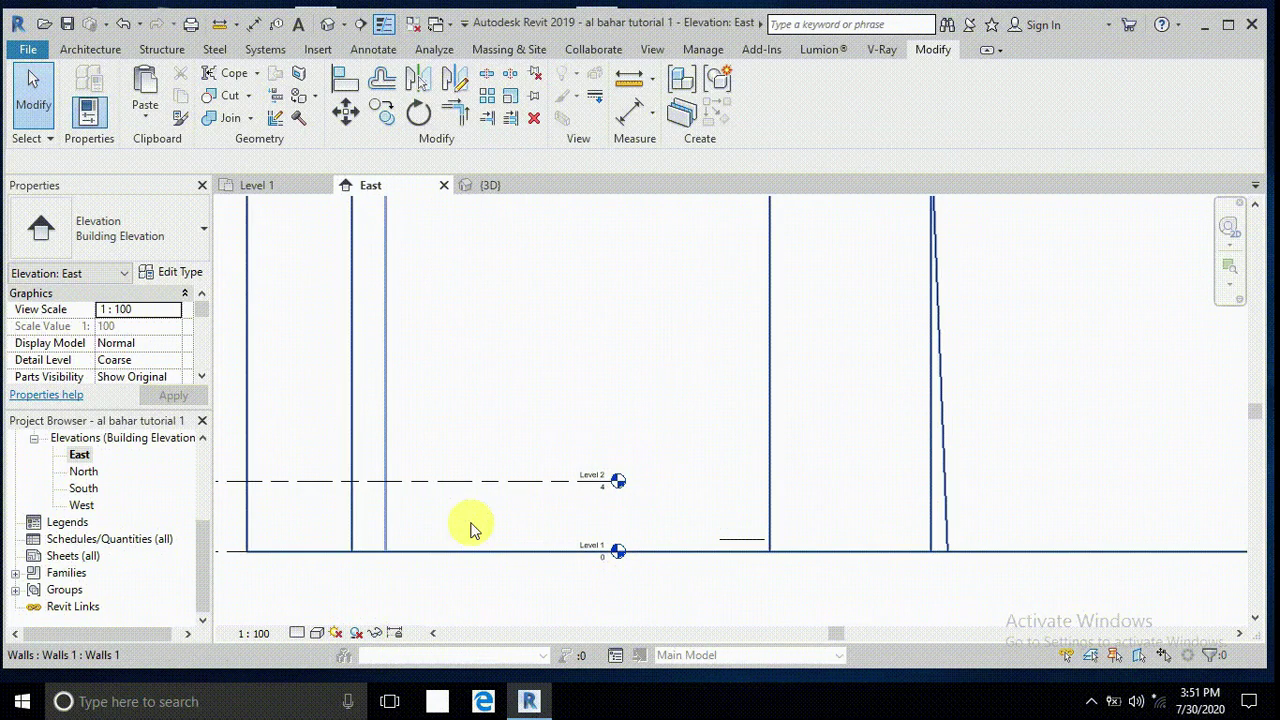
click(280, 640)
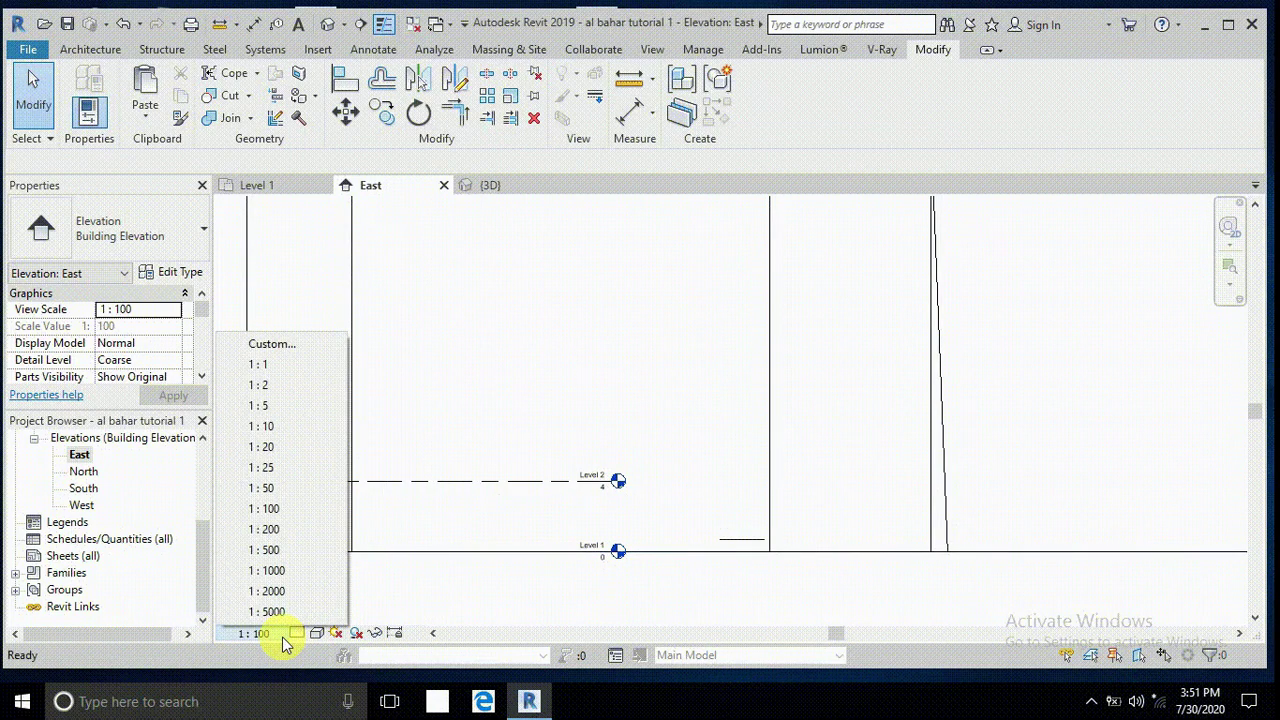
click(286, 549)
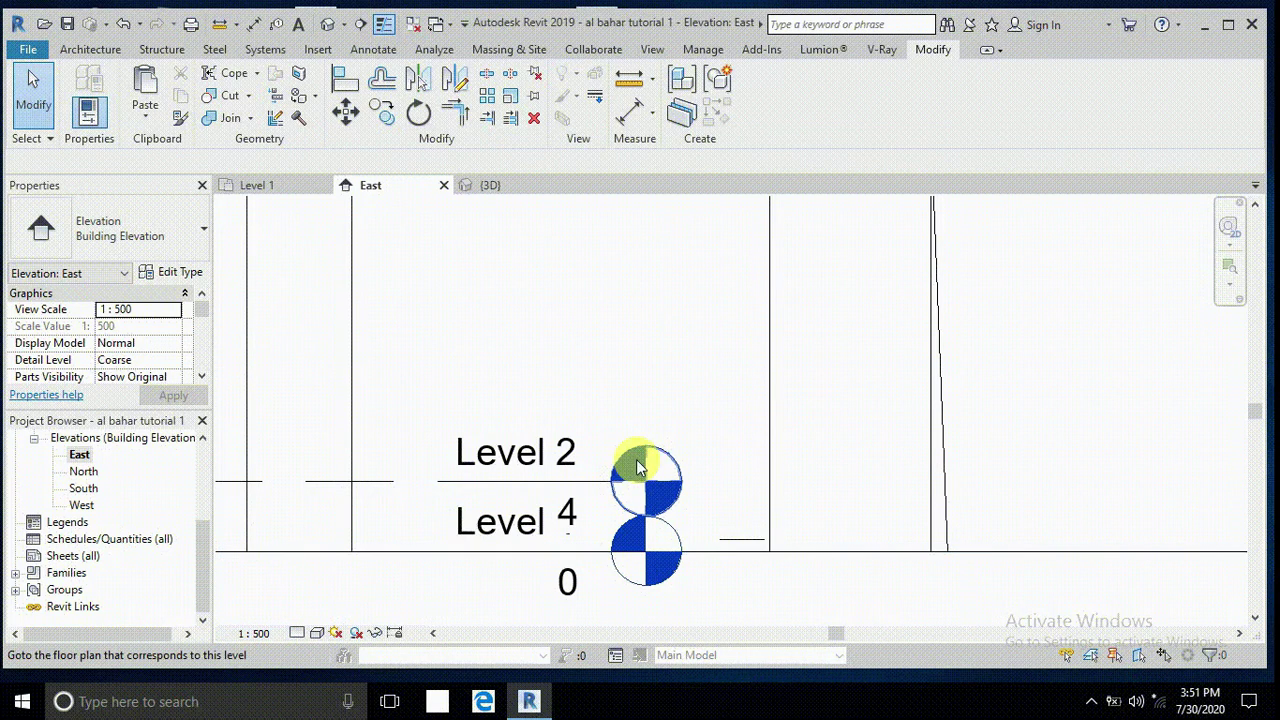
scroll(445, 503, down, 4)
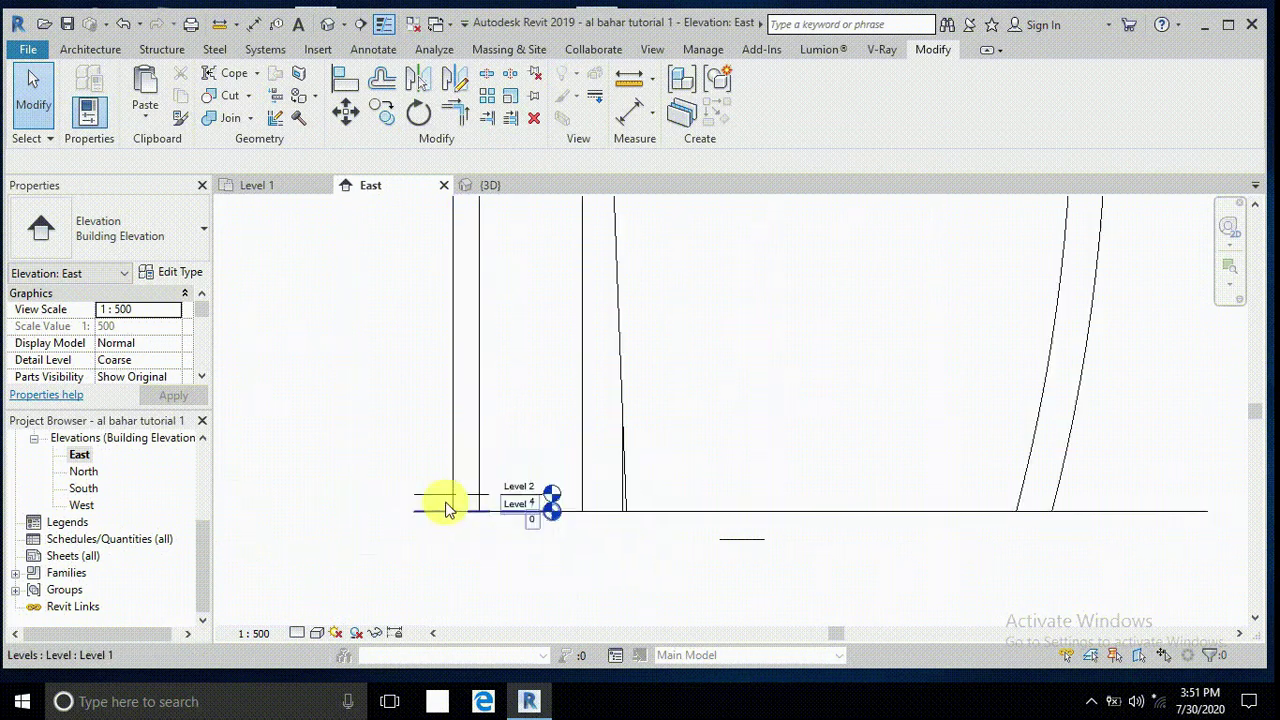
click(508, 497)
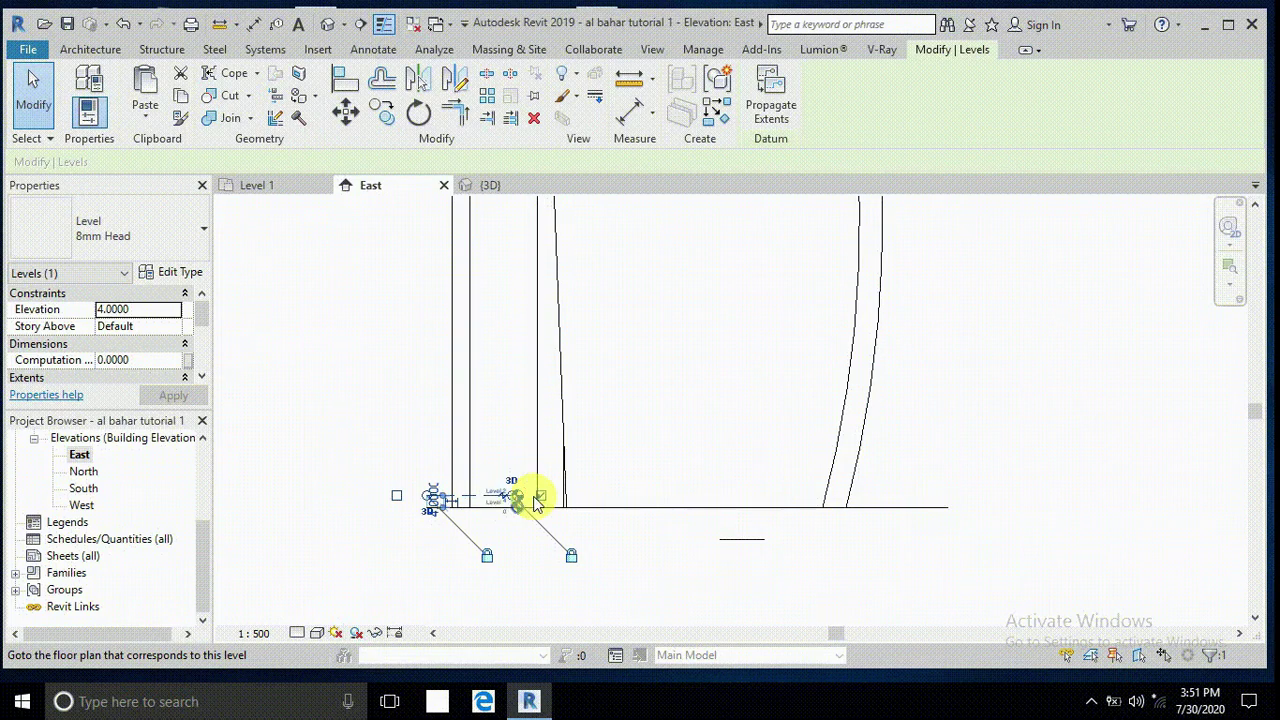
click(606, 517)
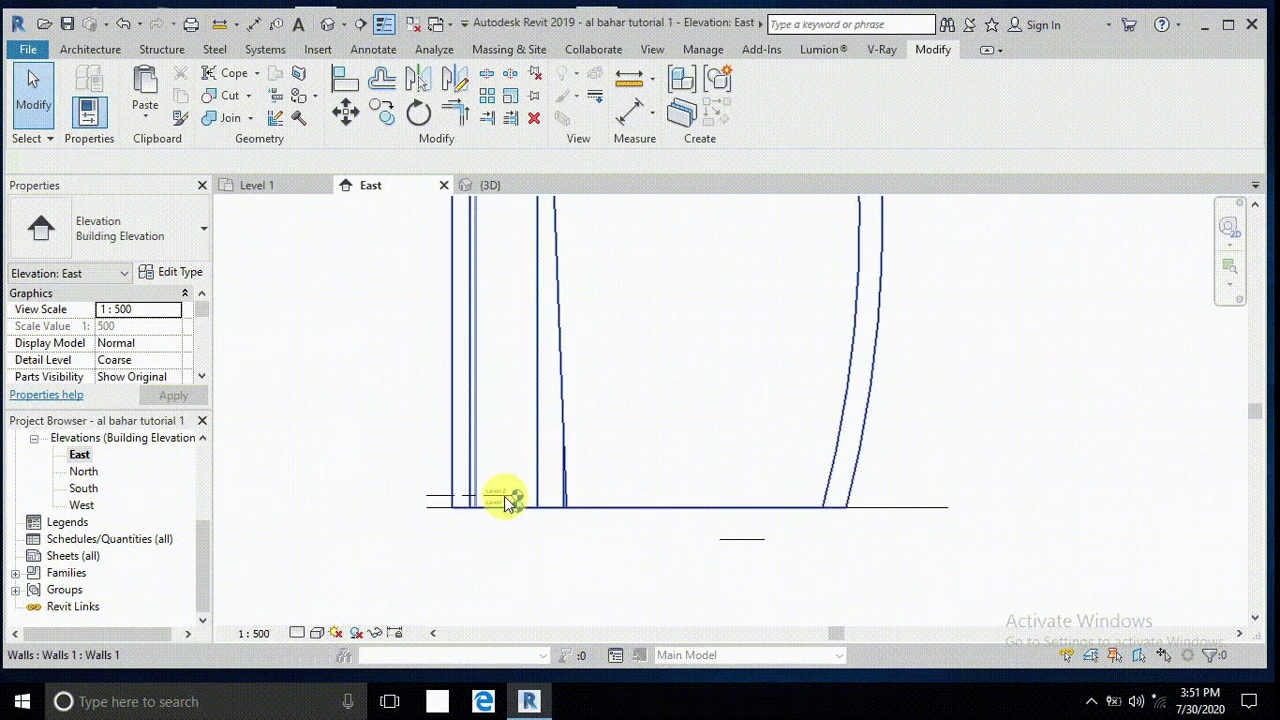
click(508, 497)
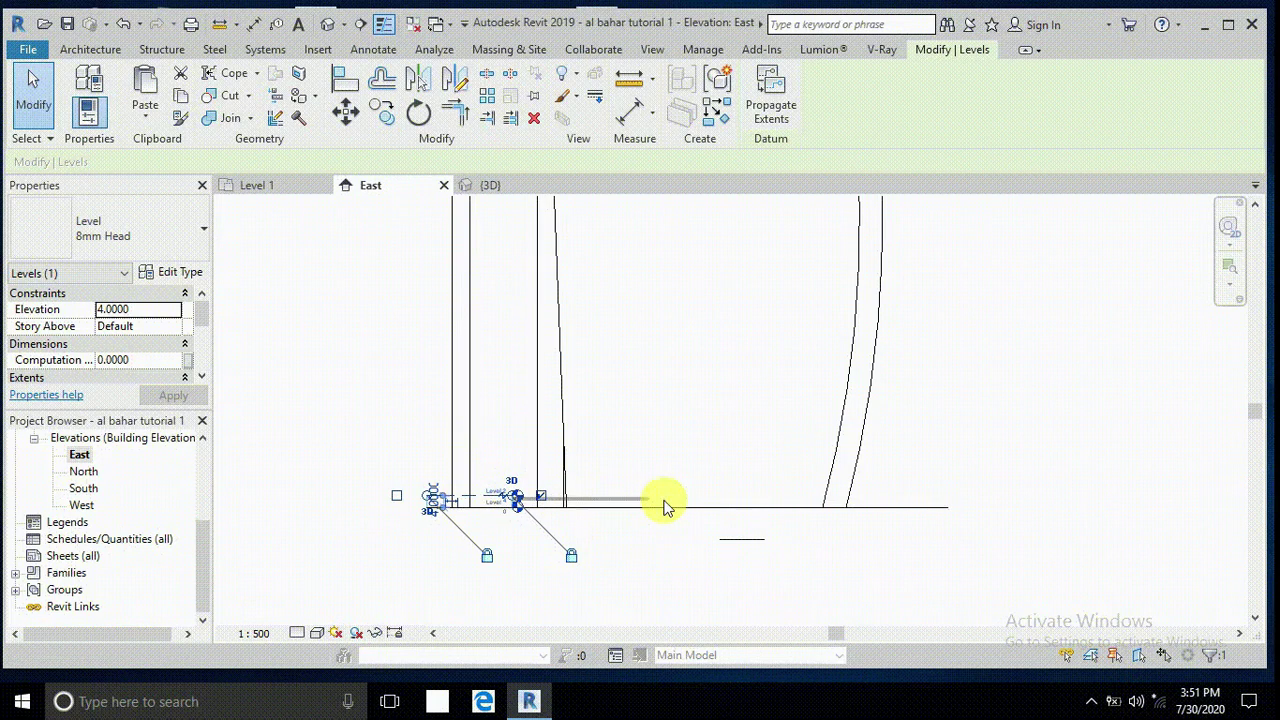
key(Escape)
Extend the head ends of the Level 1 and Level 2 lines together past the building's curved side.
scroll(534, 497, up, 2)
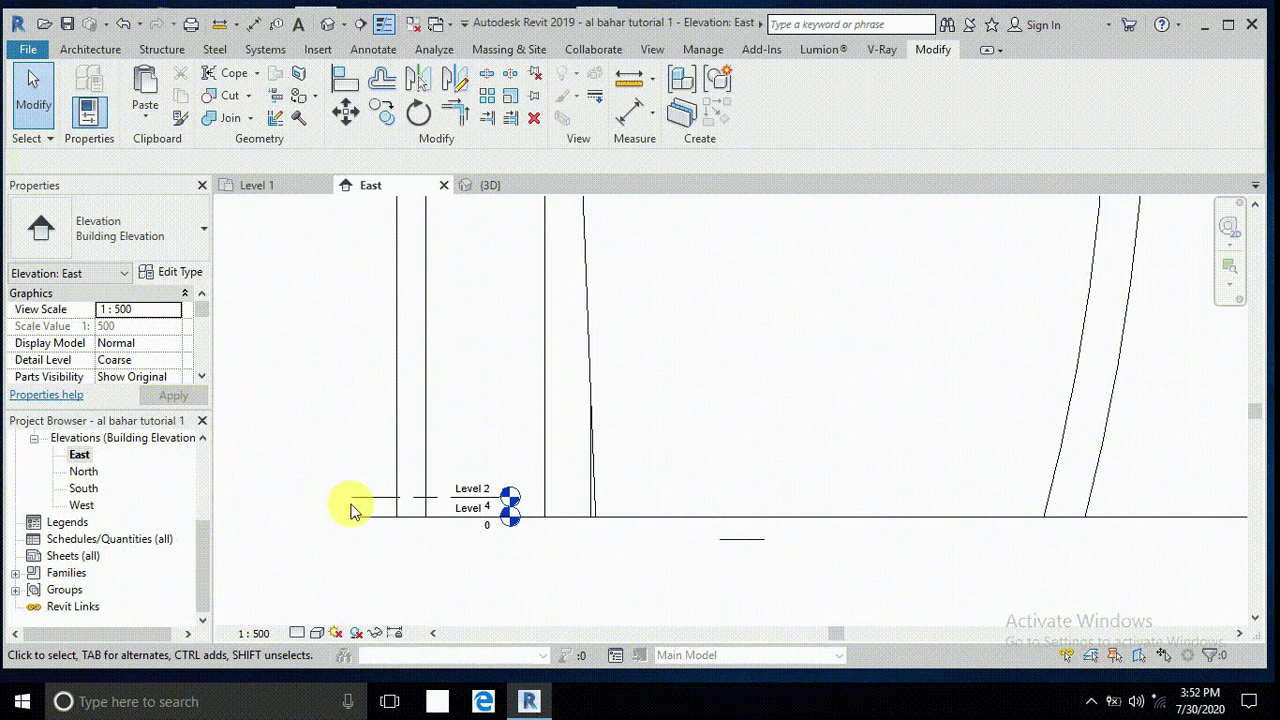
click(471, 498)
scroll(535, 510, up, 2)
click(506, 503)
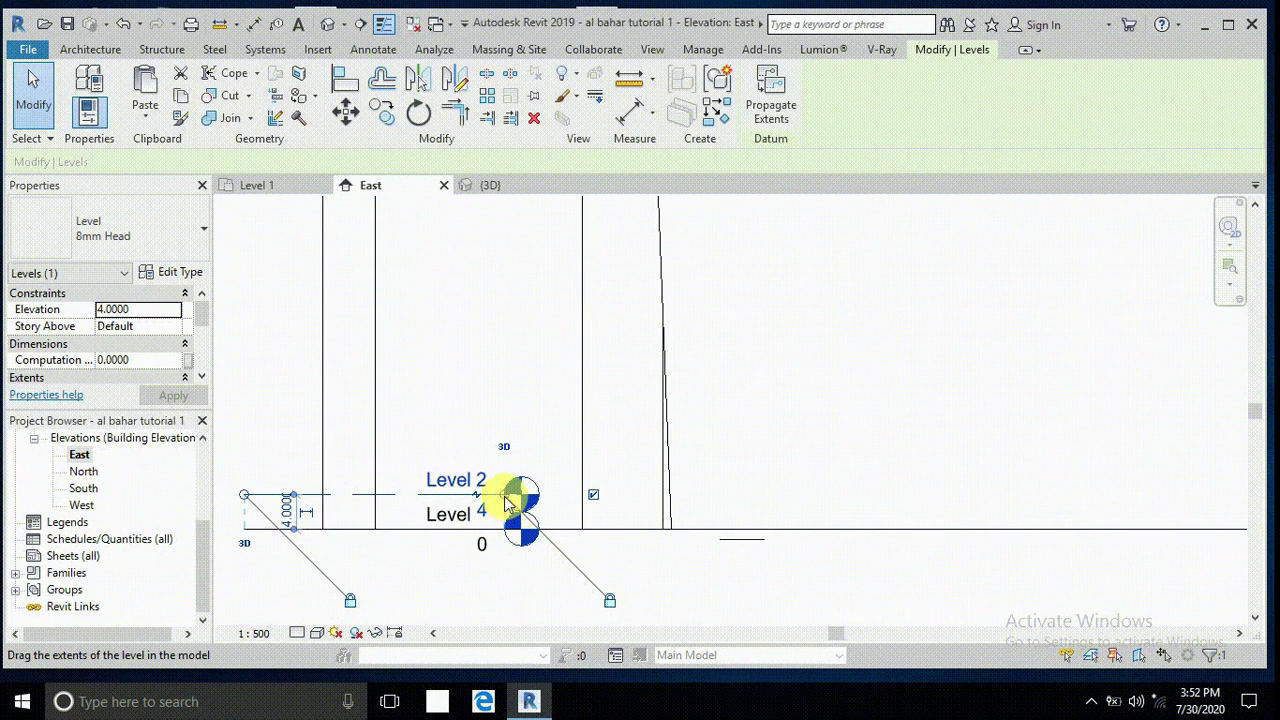
drag(508, 497, 1268, 522)
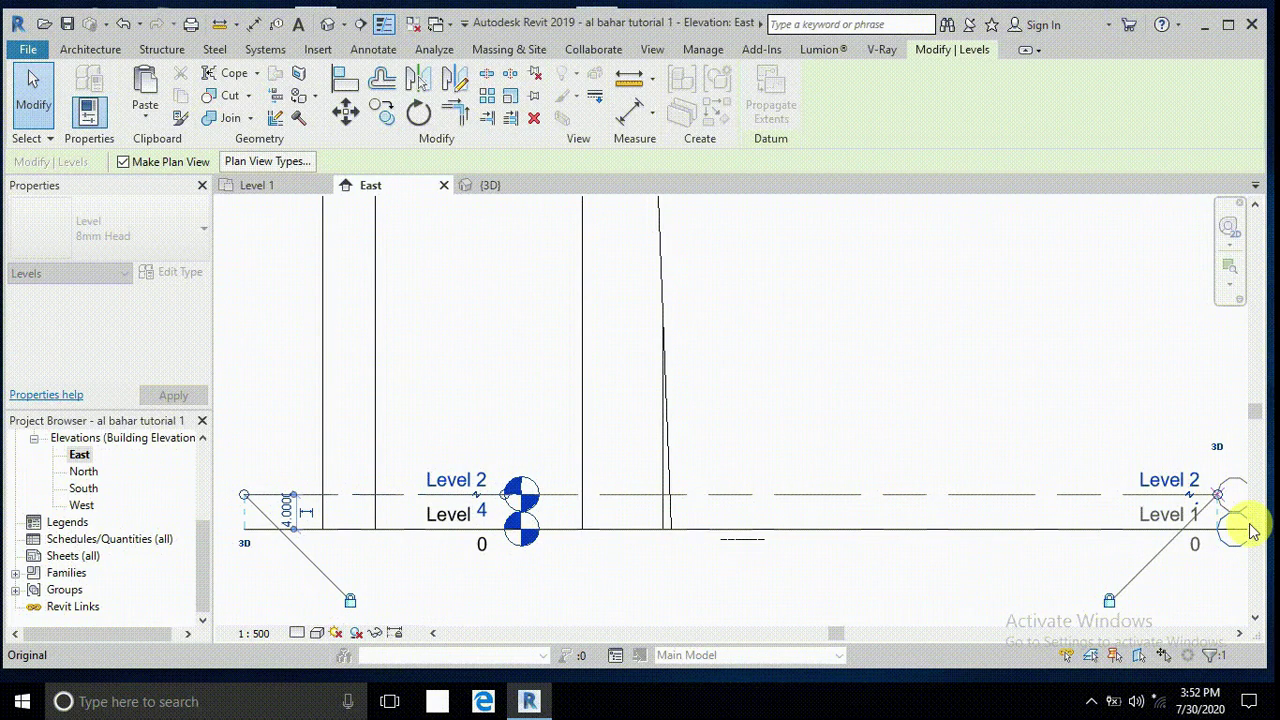
scroll(1174, 531, down, 3)
middle_drag(1174, 531, 894, 517)
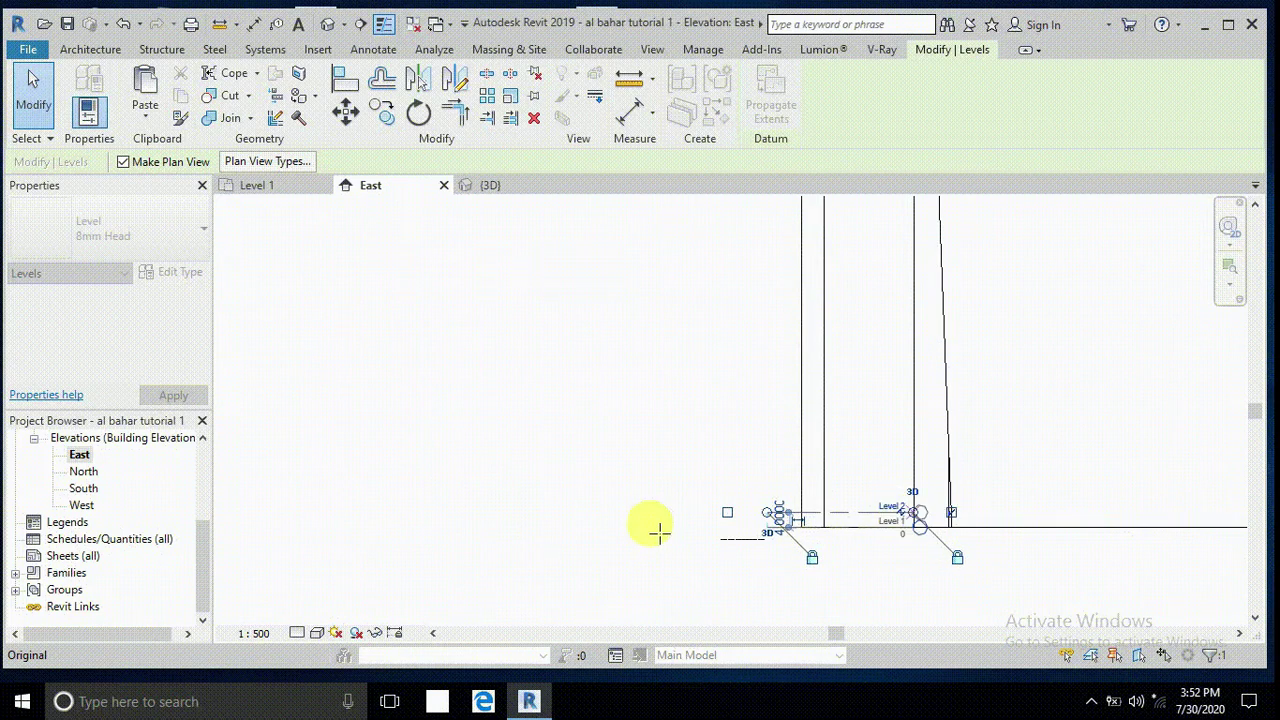
scroll(659, 532, down, 5)
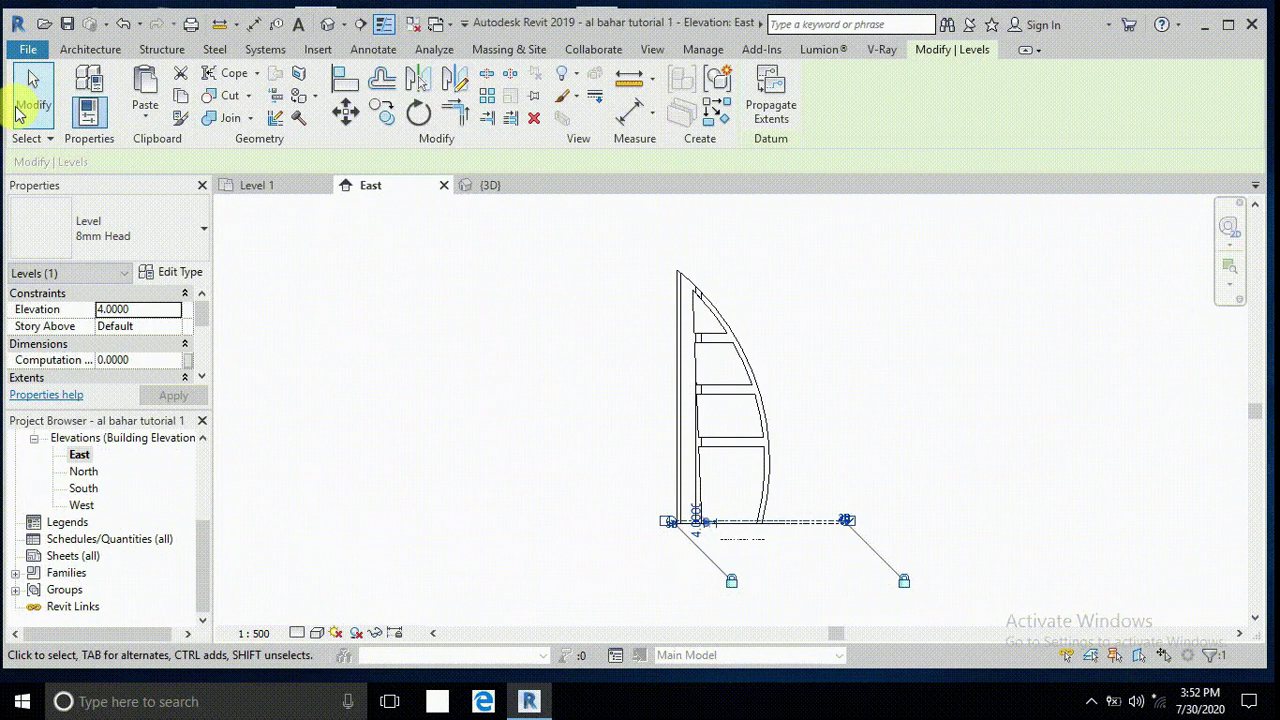
click(395, 370)
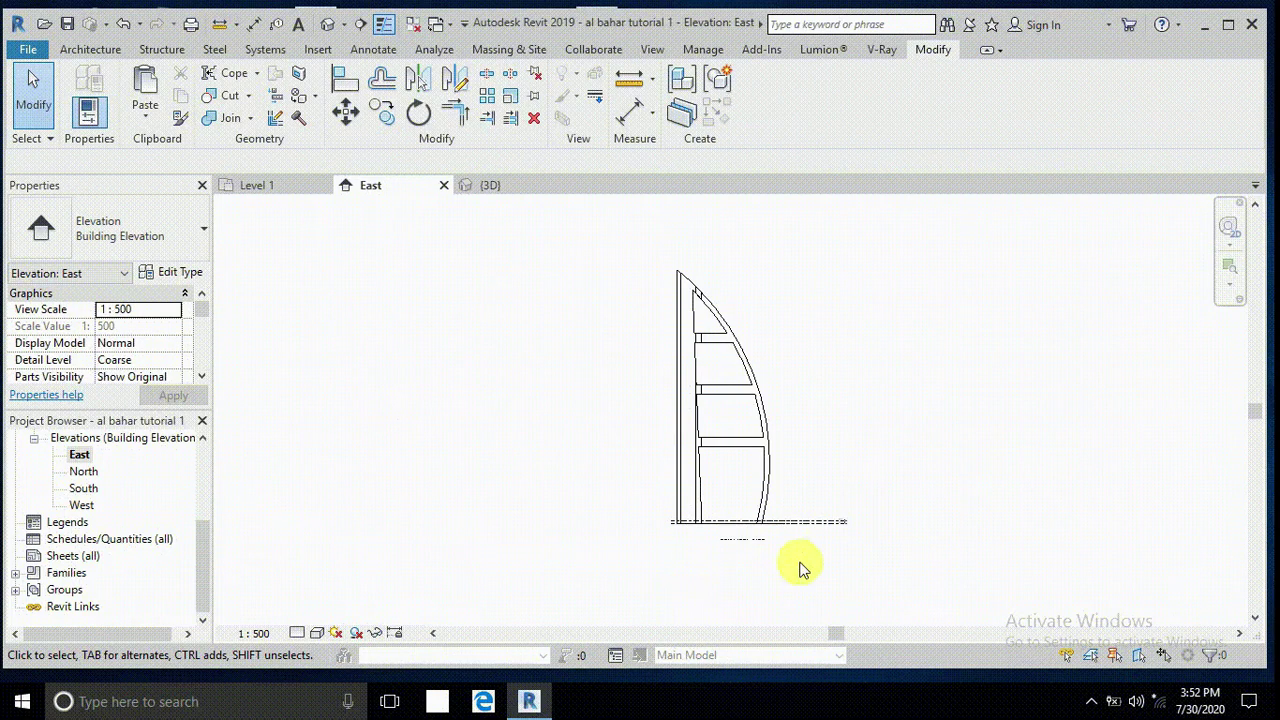
Set the elevation of Level 2 to 100.
scroll(815, 538, up, 2)
scroll(815, 538, up, 3)
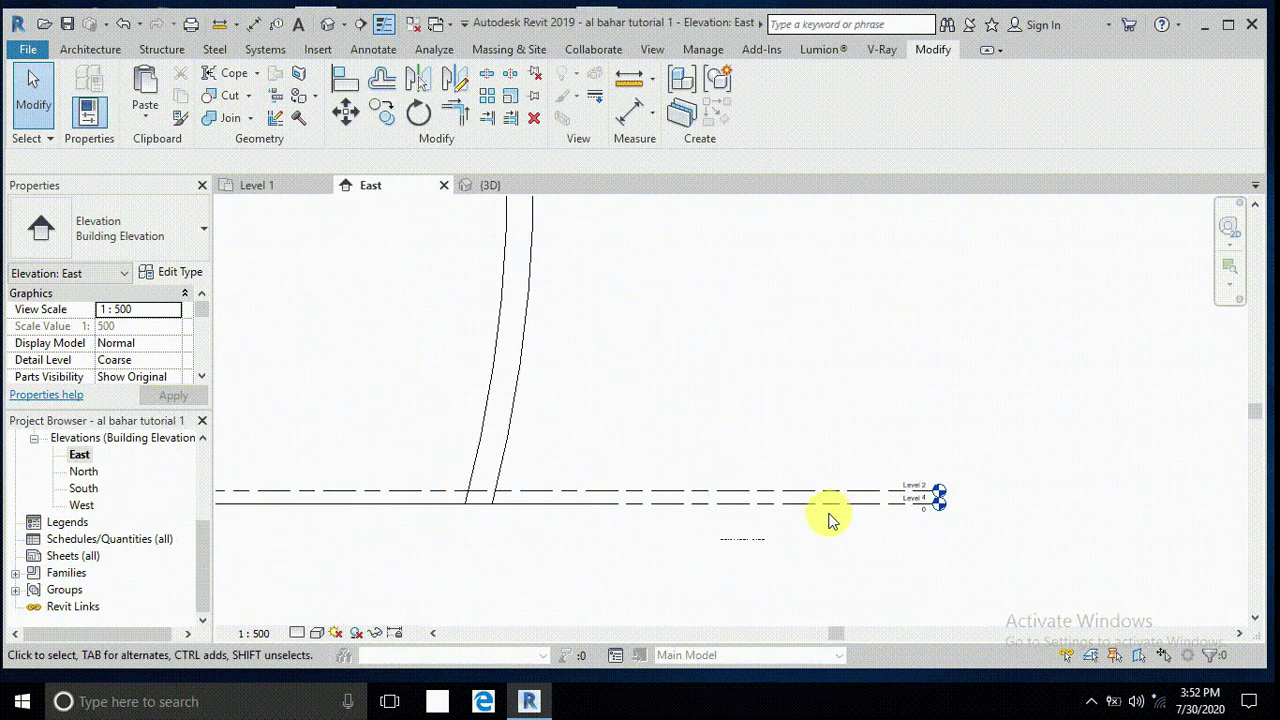
scroll(813, 535, down, 4)
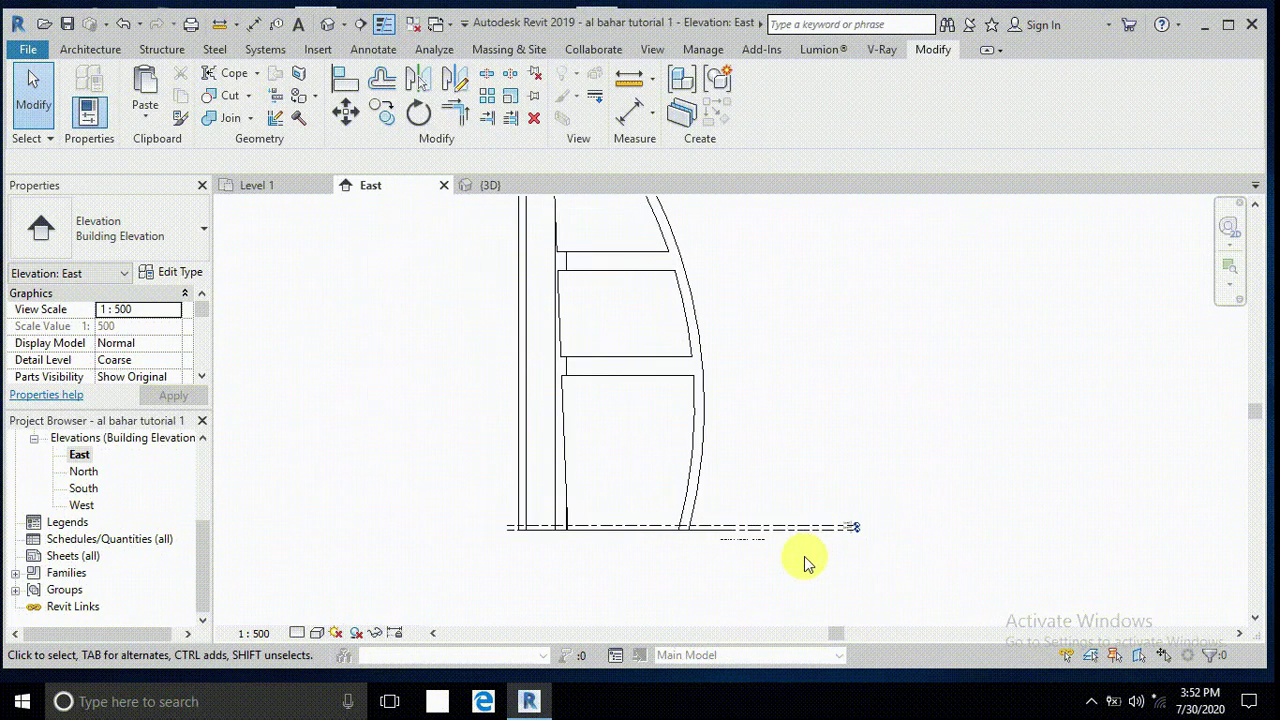
middle_drag(805, 455, 817, 531)
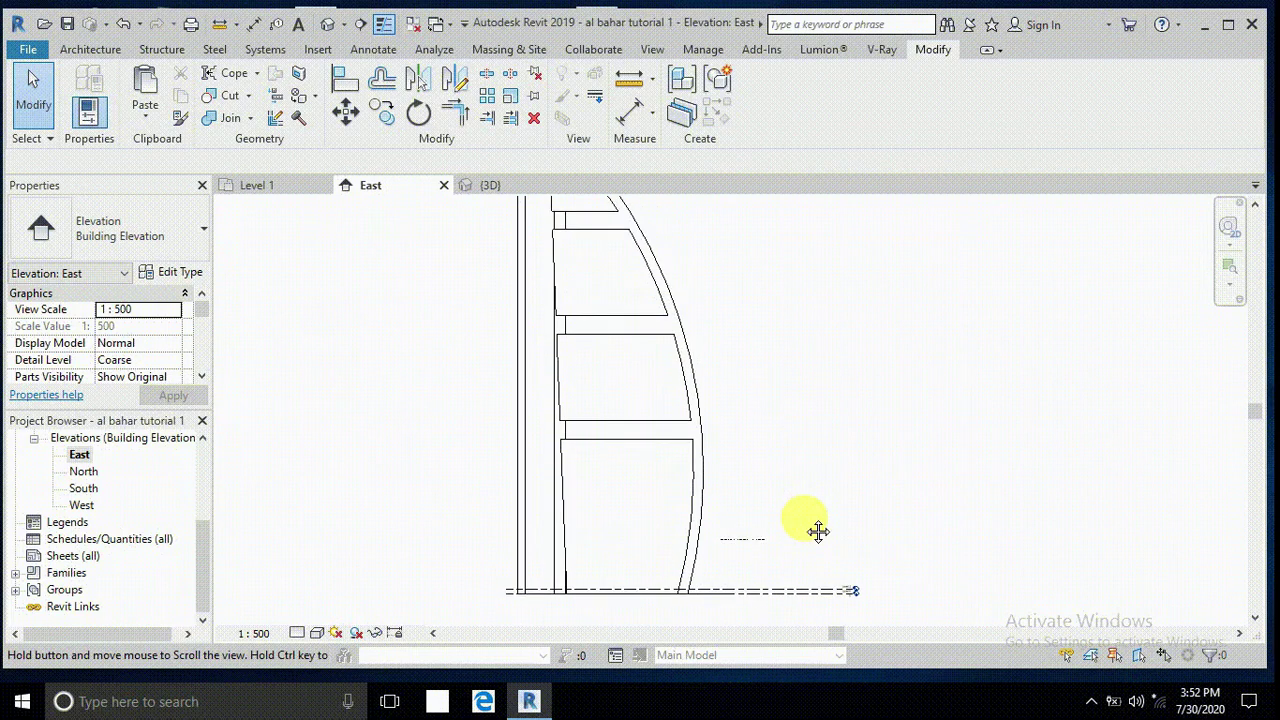
scroll(866, 592, up, 2)
scroll(866, 592, up, 3)
click(851, 592)
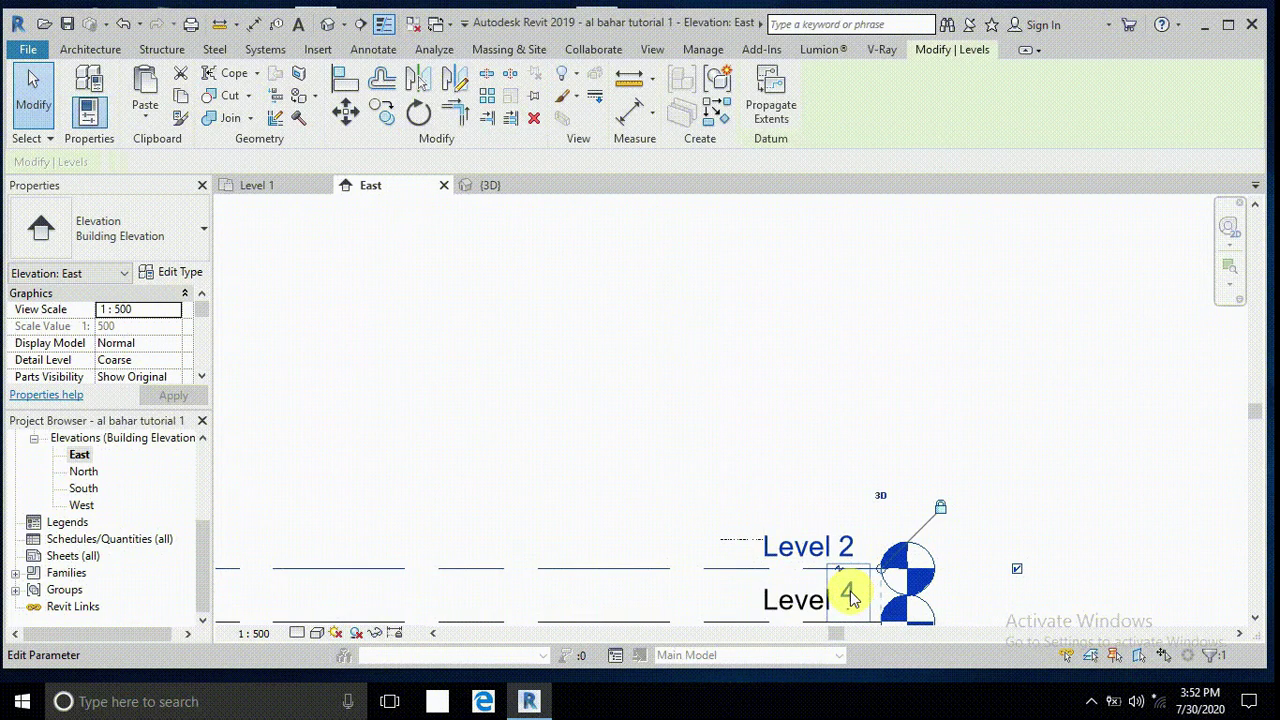
click(846, 600)
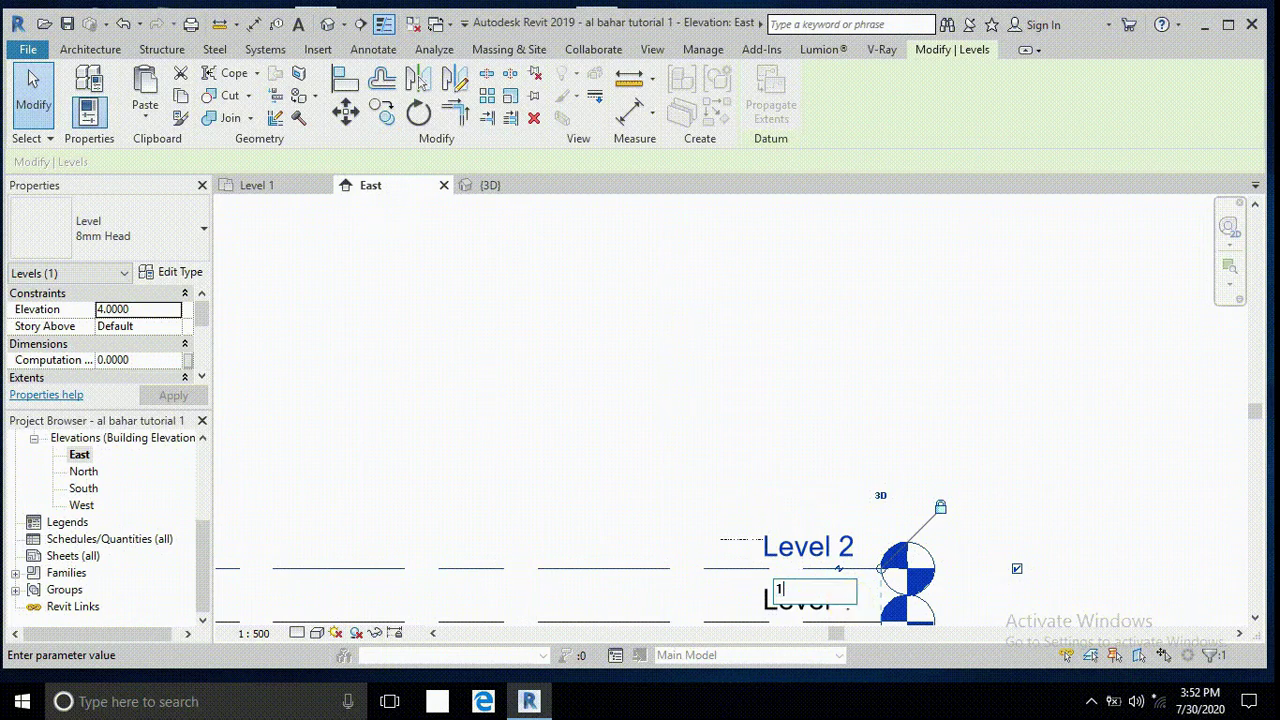
text(100)
key(Return)
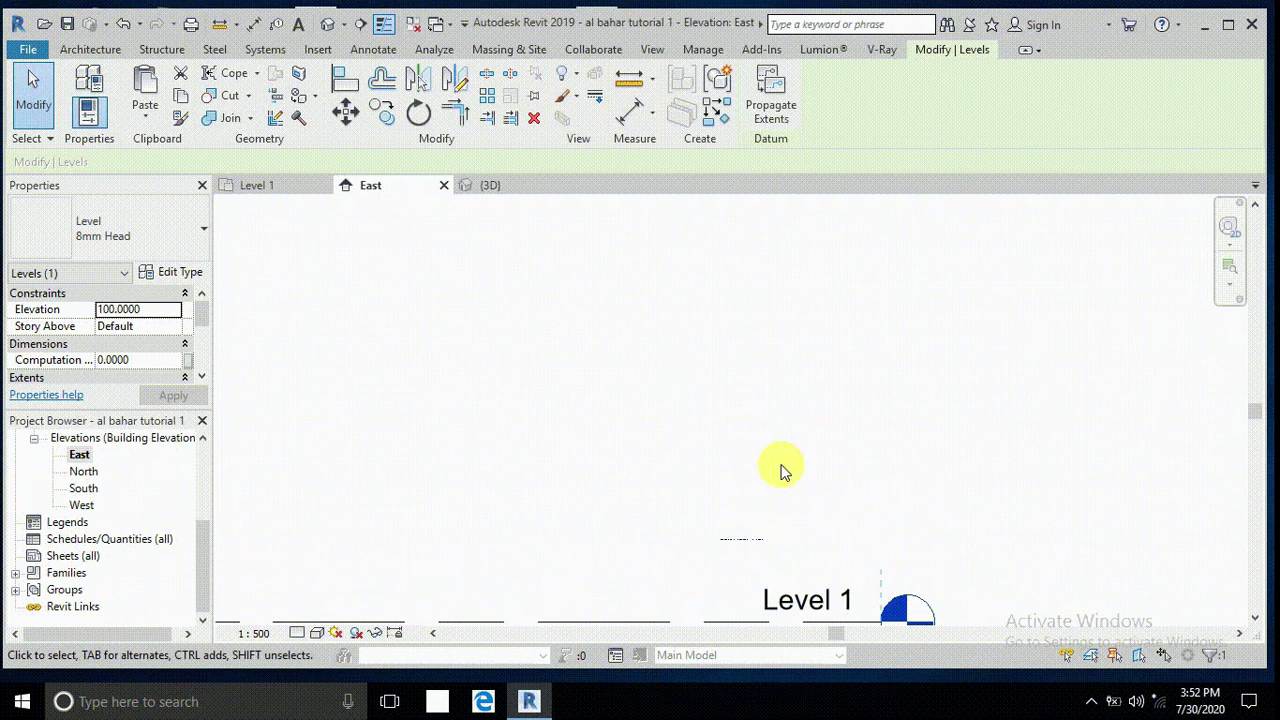
click(780, 466)
Add a level 220 above Level 1 by picking the Level 1 line with a 220 offset.
scroll(766, 517, down, 3)
scroll(763, 535, down, 3)
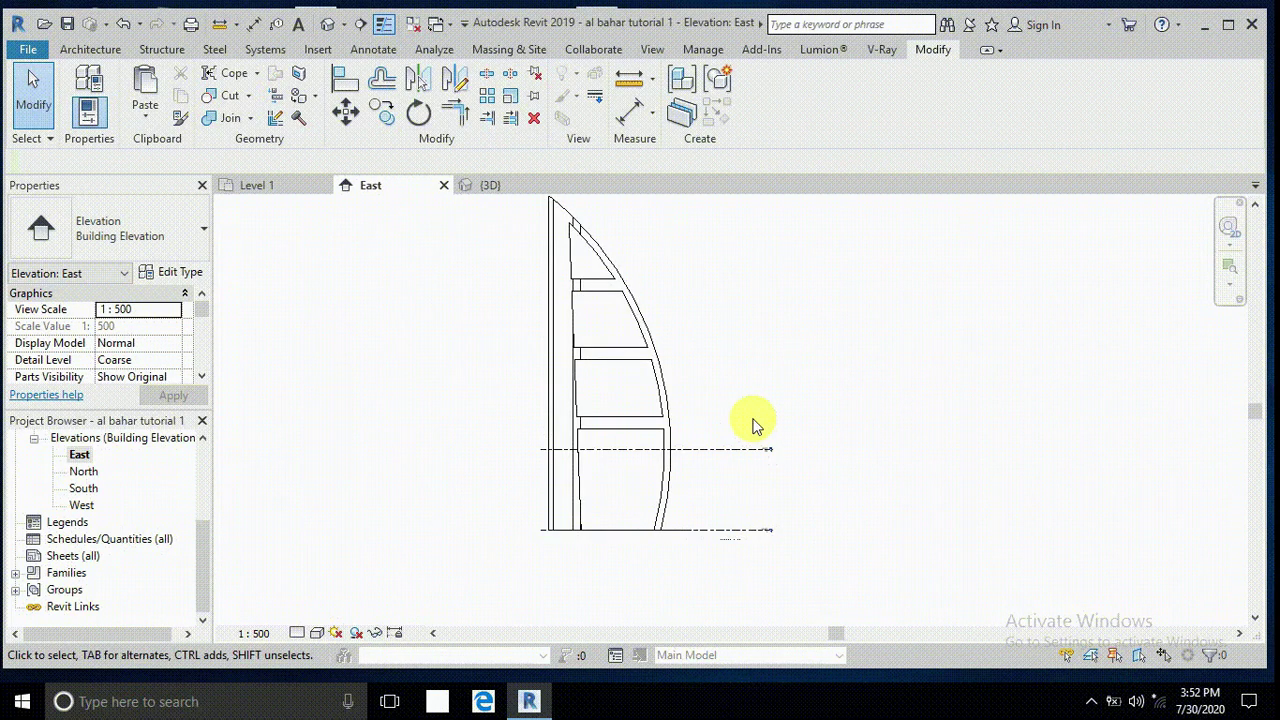
middle_drag(753, 425, 722, 467)
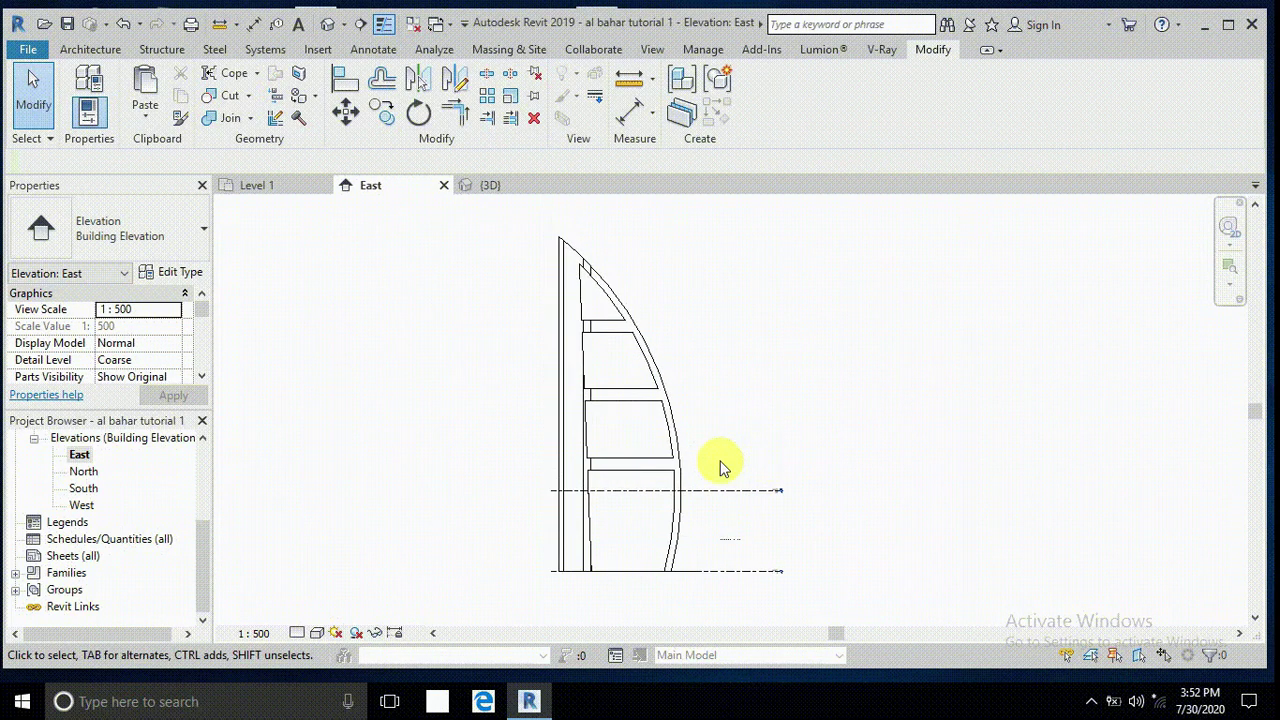
click(90, 50)
click(1099, 87)
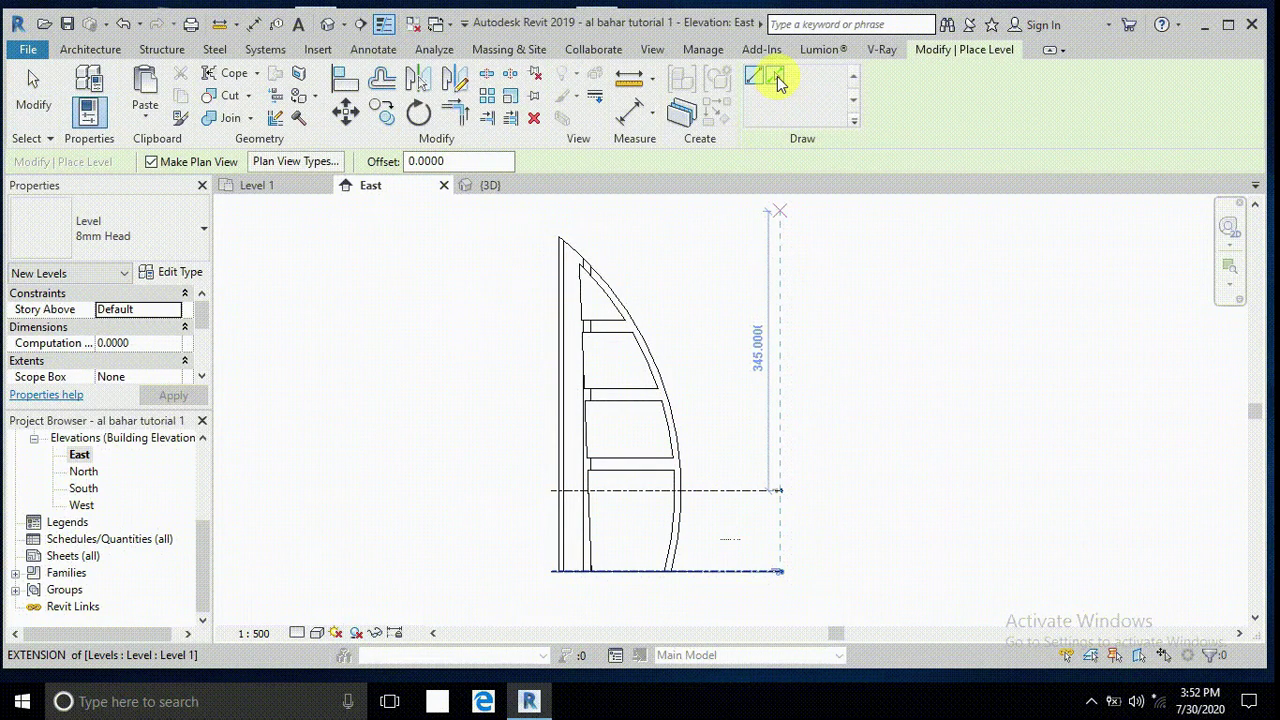
click(778, 80)
click(460, 163)
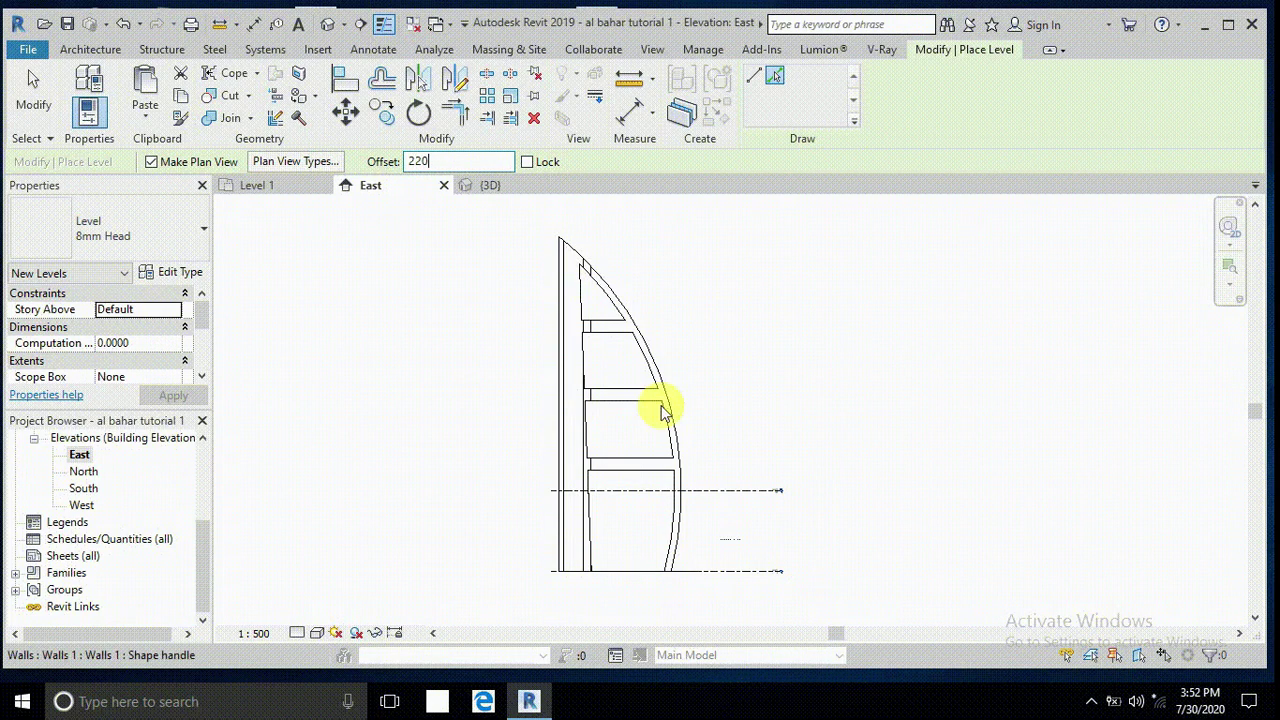
click(766, 572)
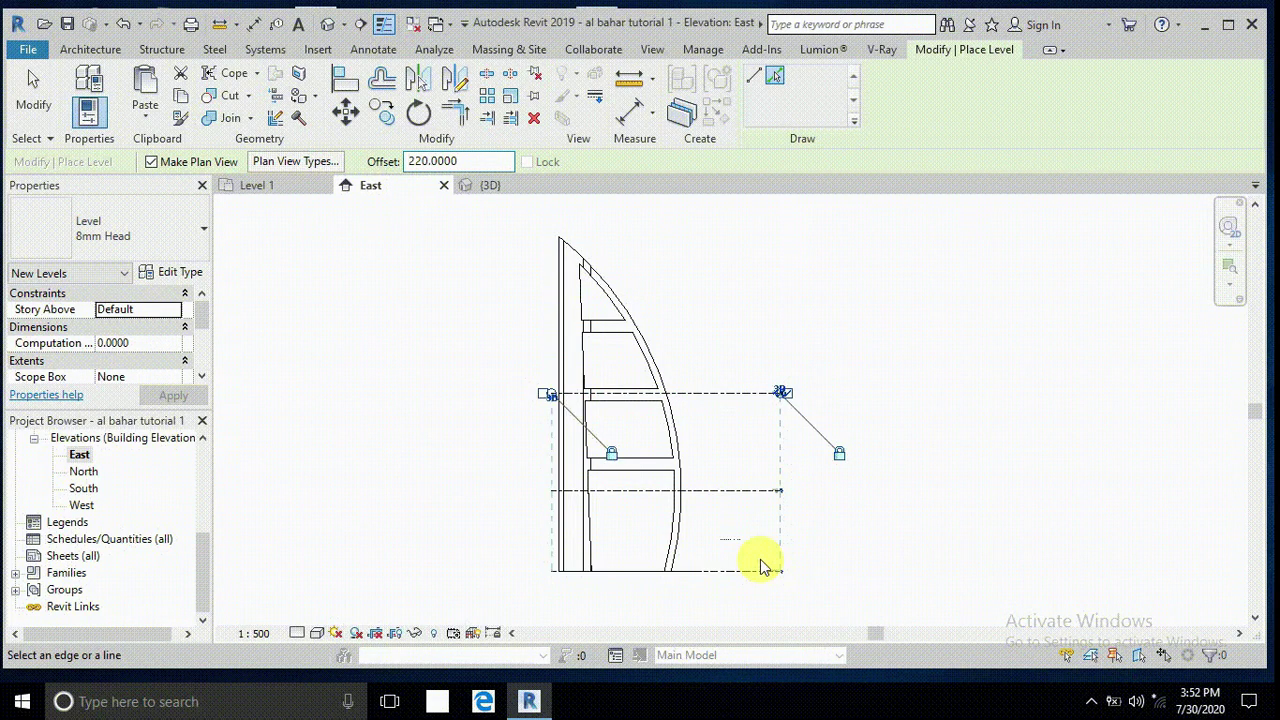
scroll(771, 420, up, 4)
scroll(781, 404, down, 3)
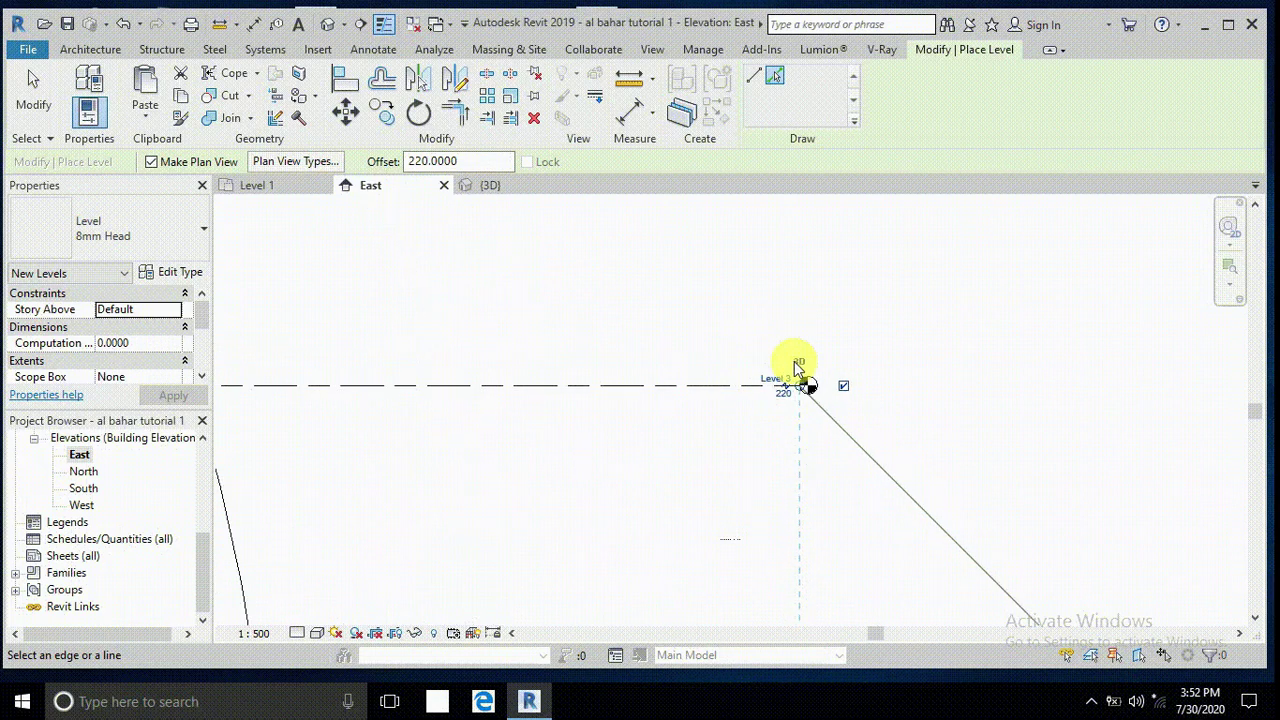
scroll(762, 476, down, 2)
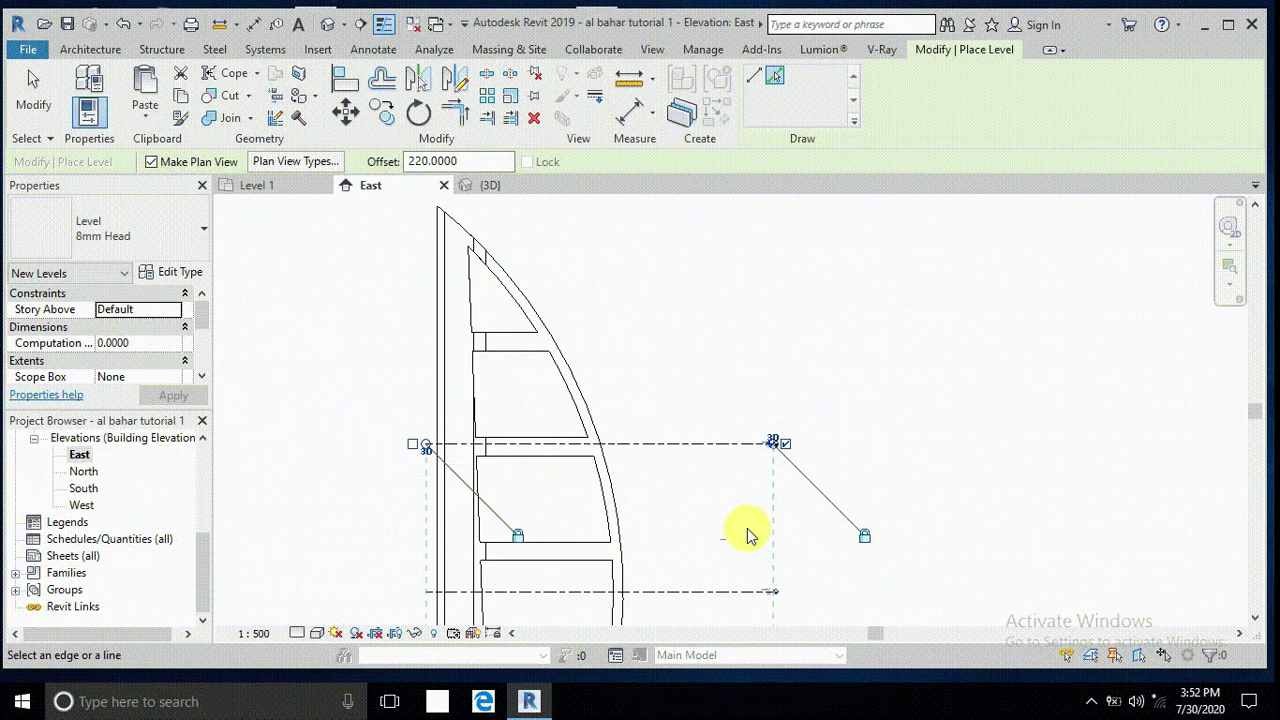
click(34, 98)
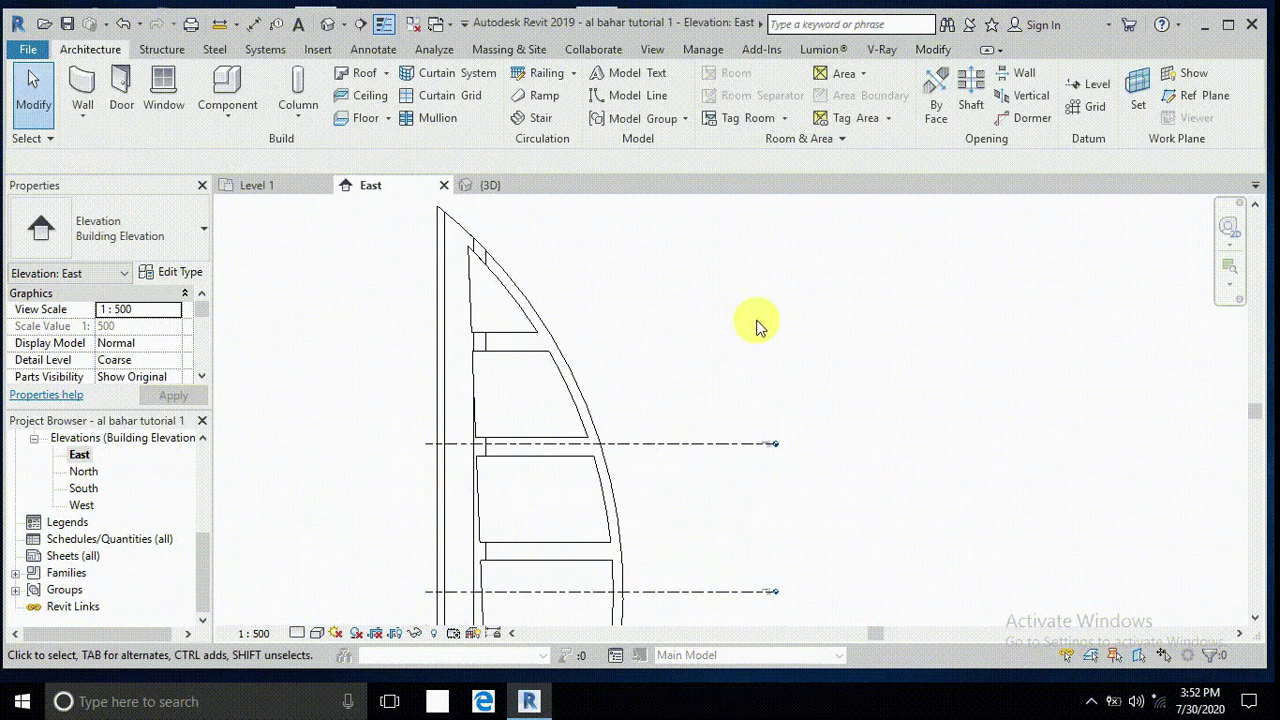
Add a level 300 above Level 1 by picking the Level 1 line with a 300 offset.
click(1087, 90)
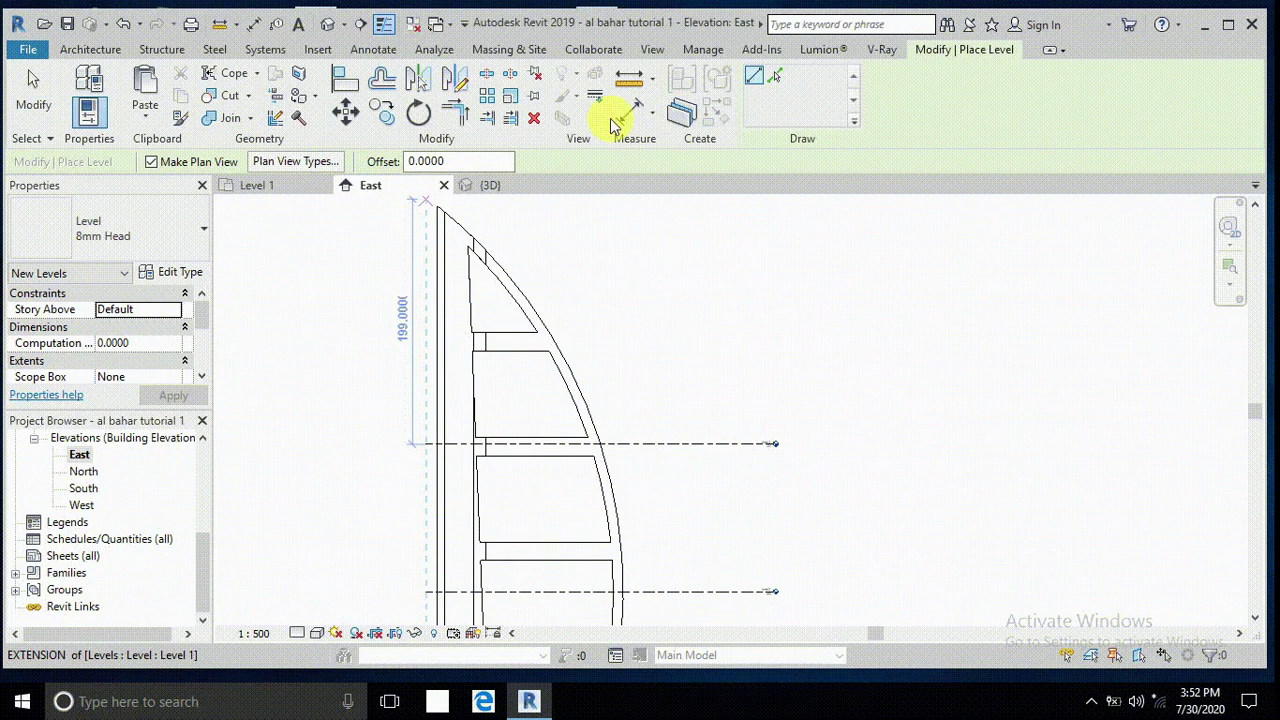
click(773, 79)
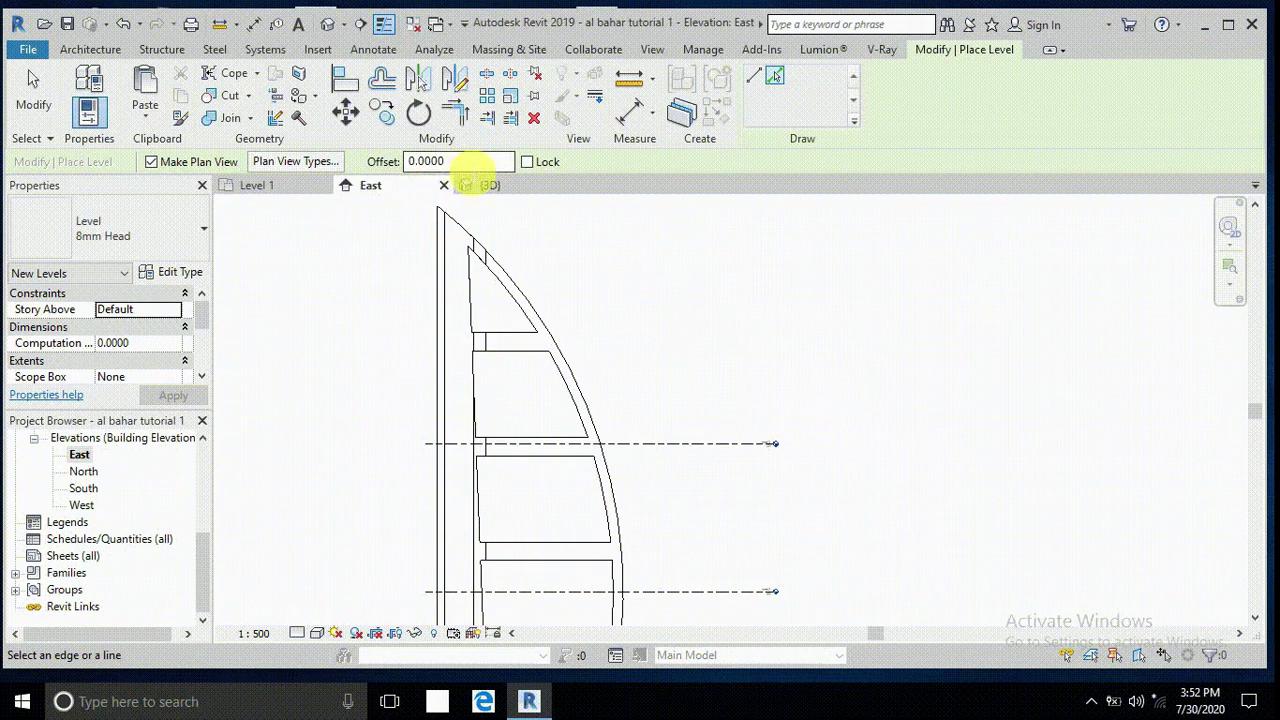
click(473, 166)
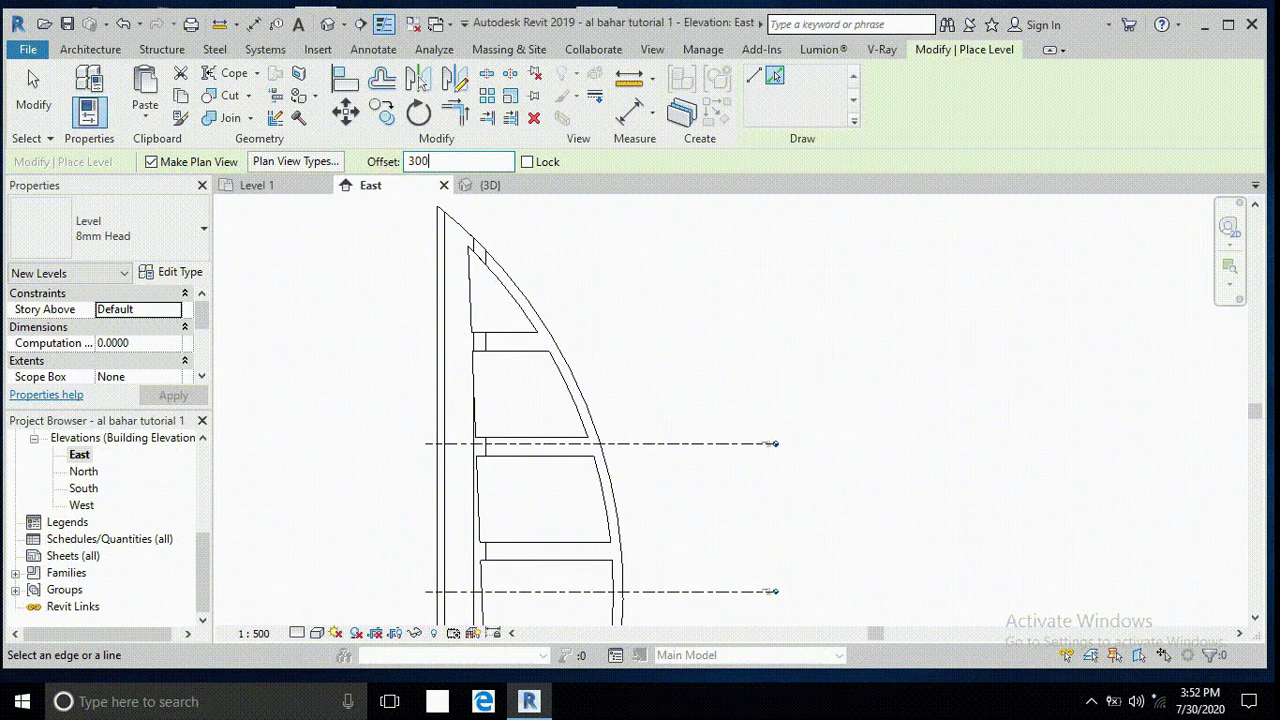
text(300)
scroll(586, 290, down, 3)
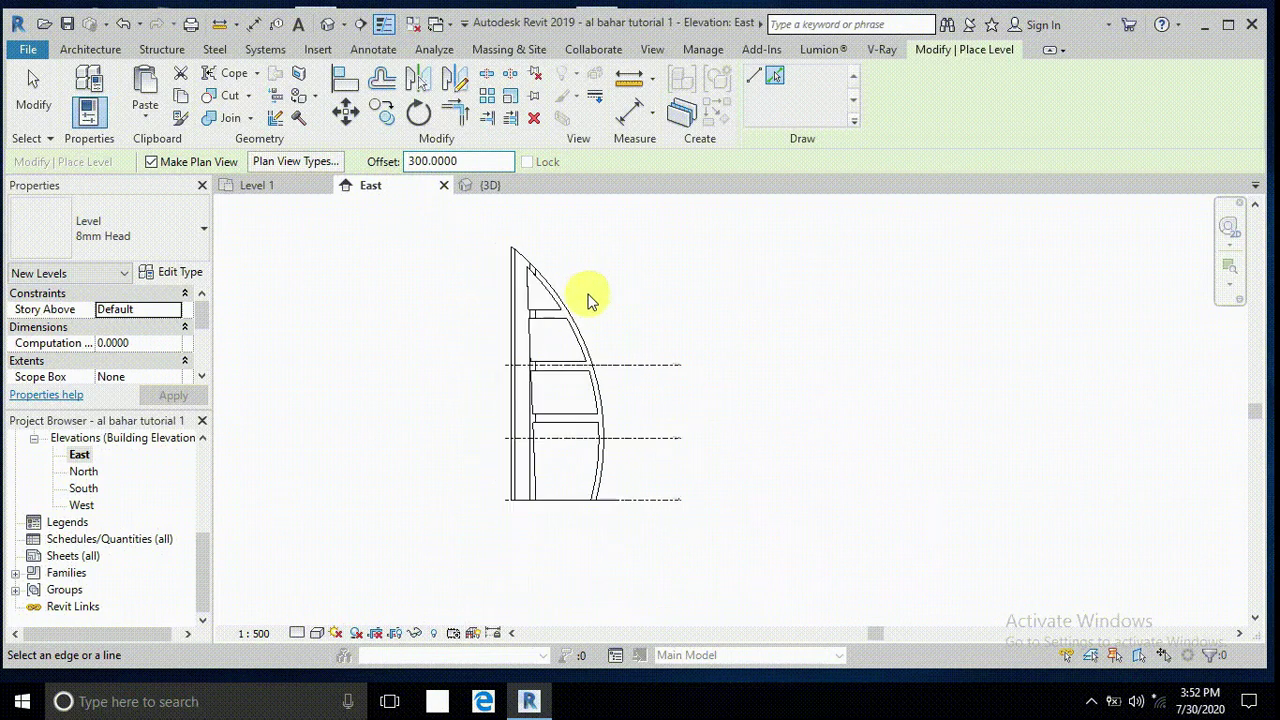
click(651, 500)
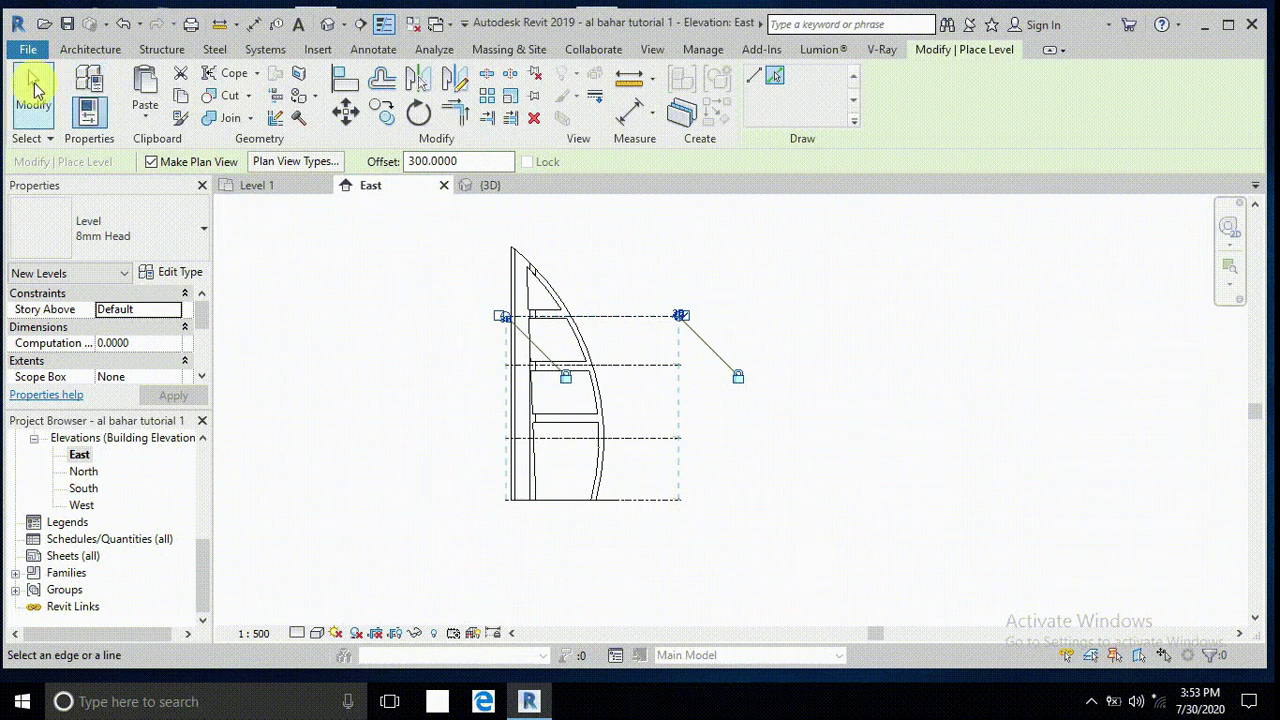
click(33, 90)
scroll(626, 283, up, 3)
middle_drag(626, 283, 626, 380)
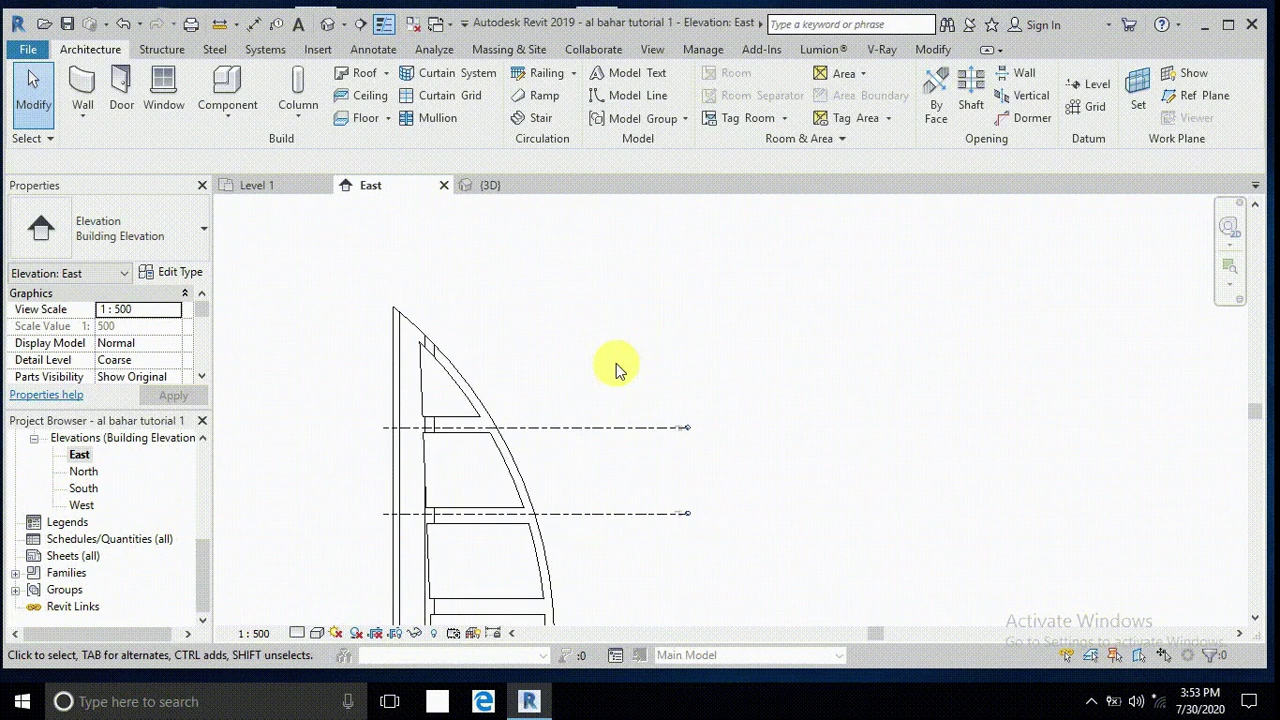
Add a level near the building's tip by picking the 300 level line with a 100 offset.
click(1097, 86)
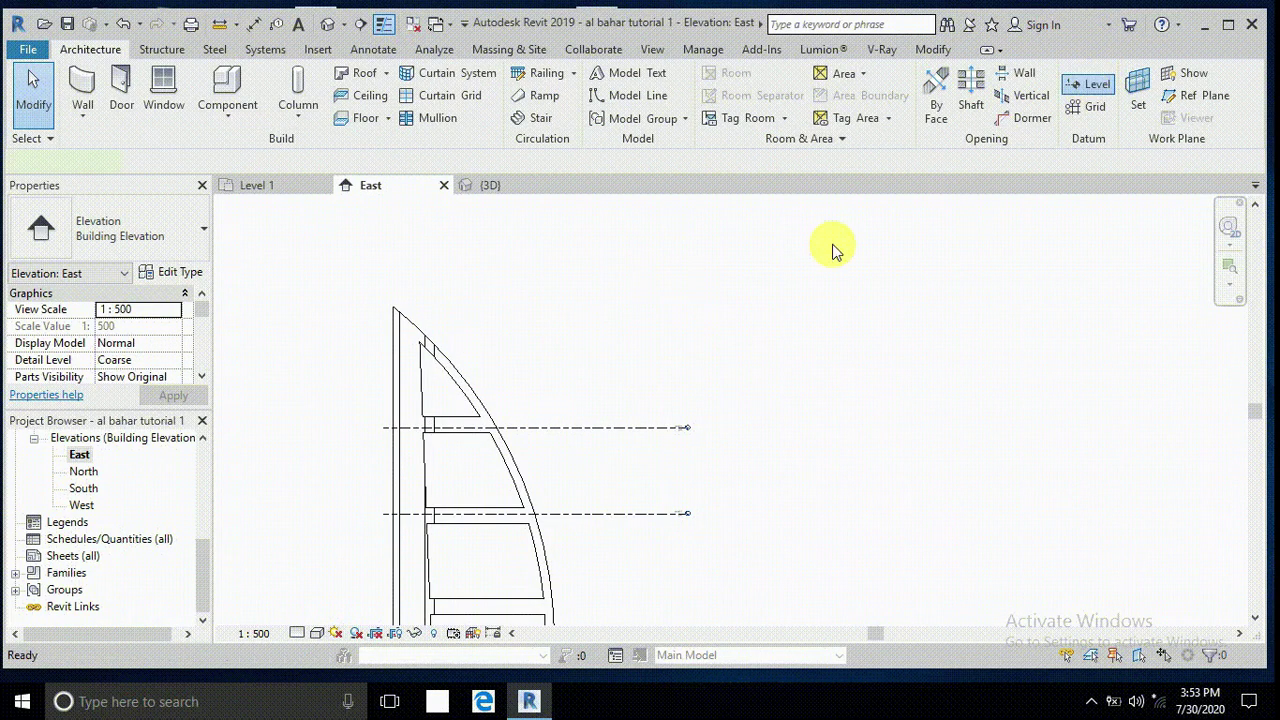
click(777, 80)
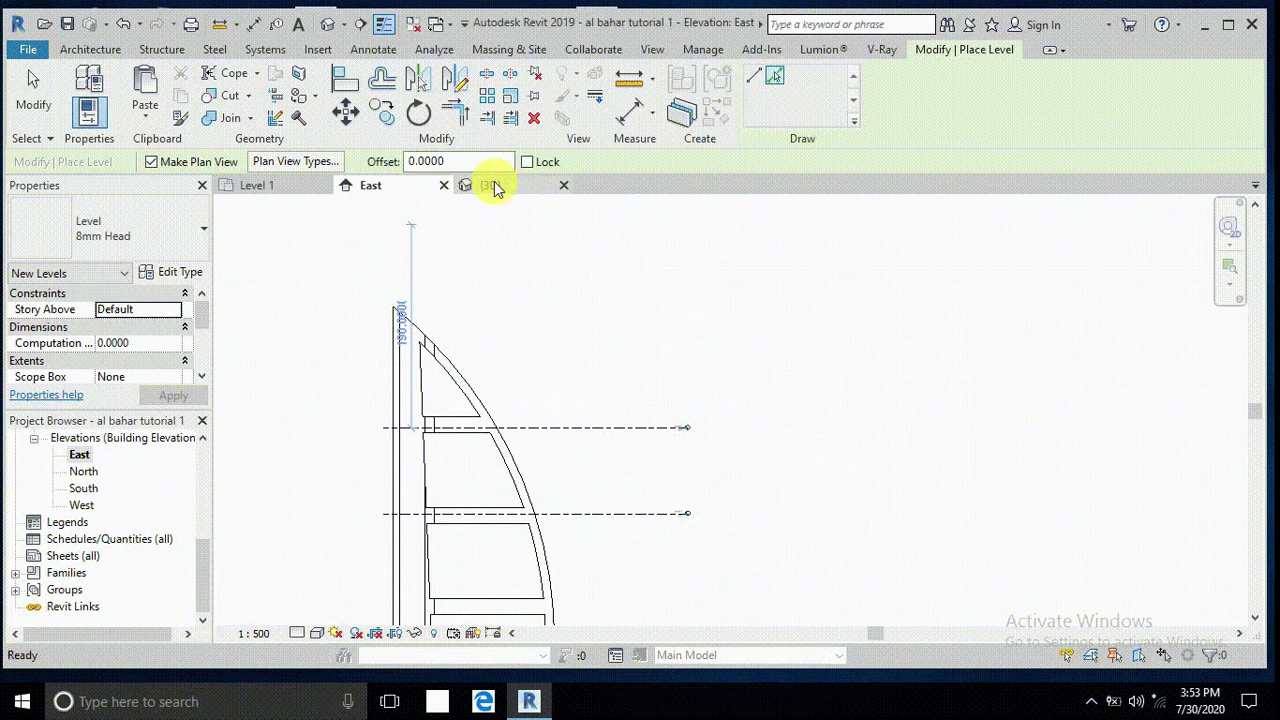
double_click(430, 161)
text(50)
key(Return)
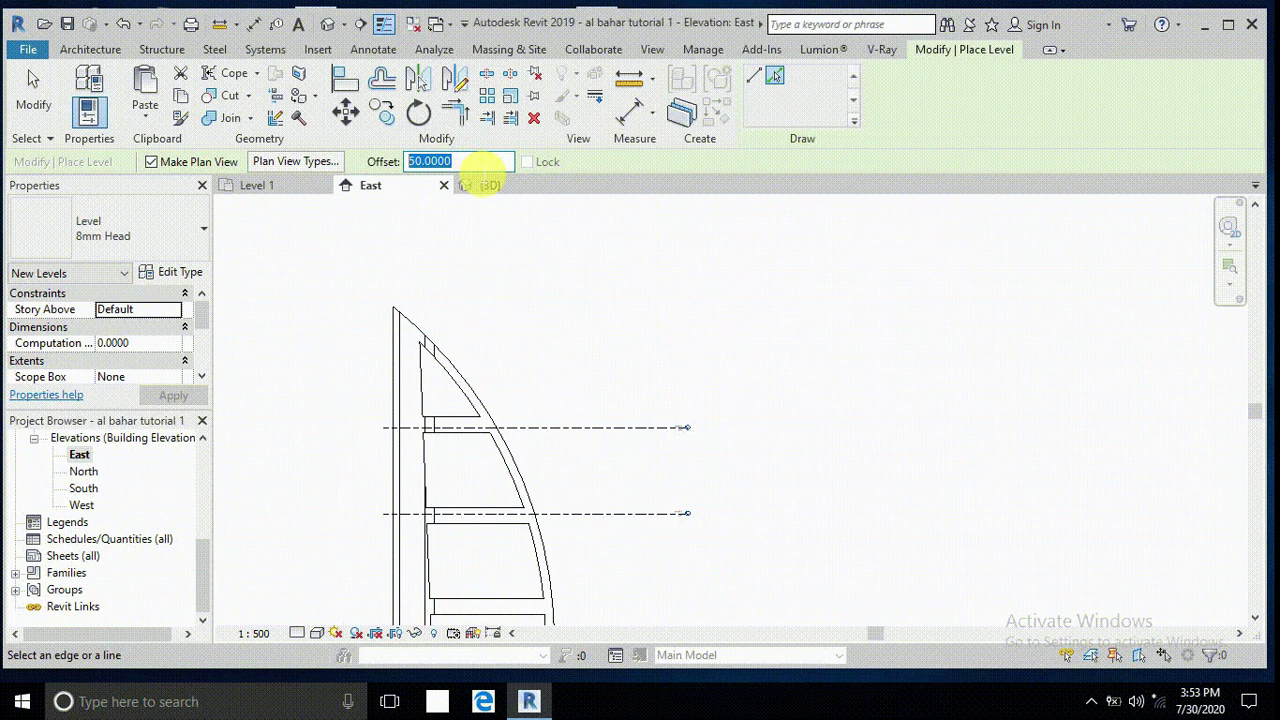
key(Return)
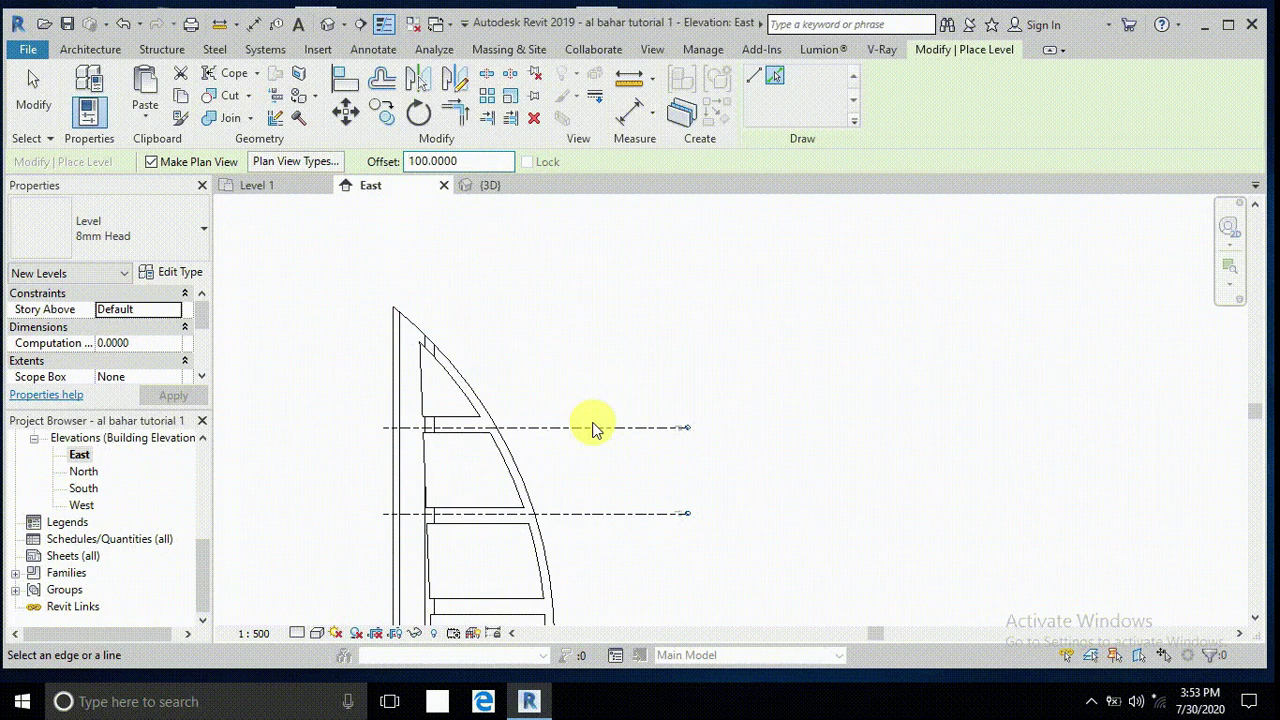
click(591, 427)
click(34, 90)
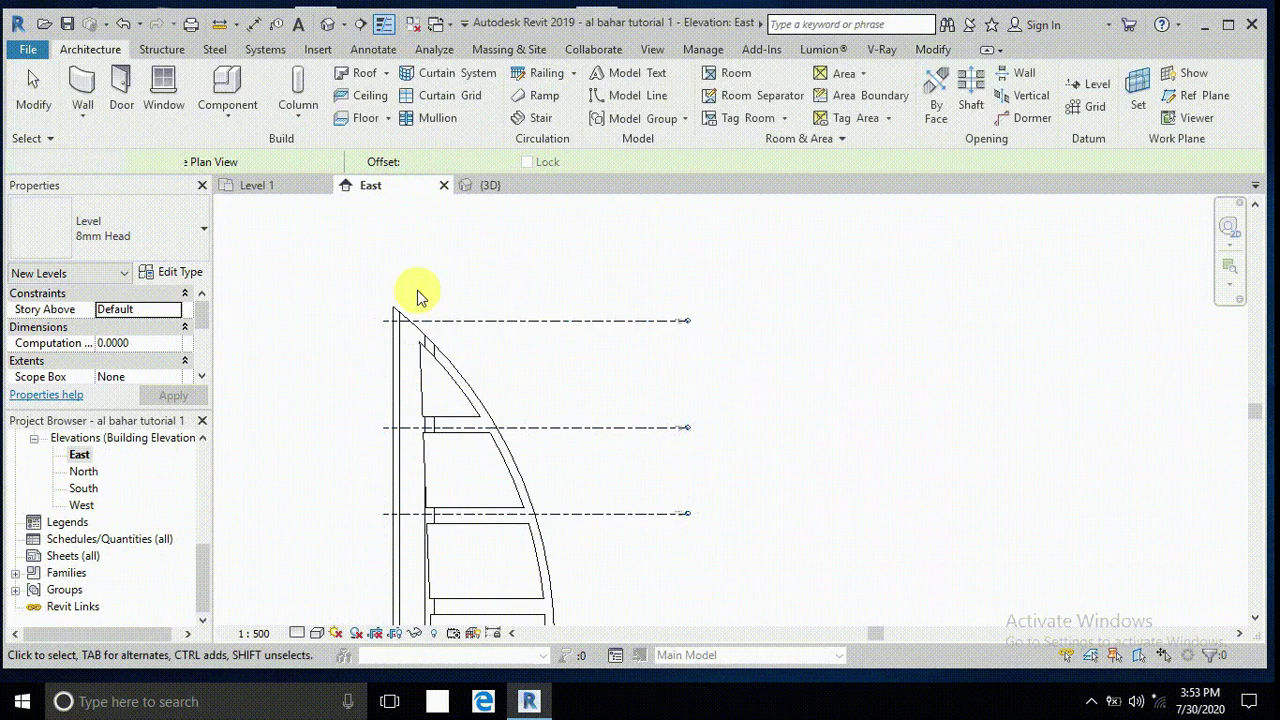
scroll(665, 325, up, 1)
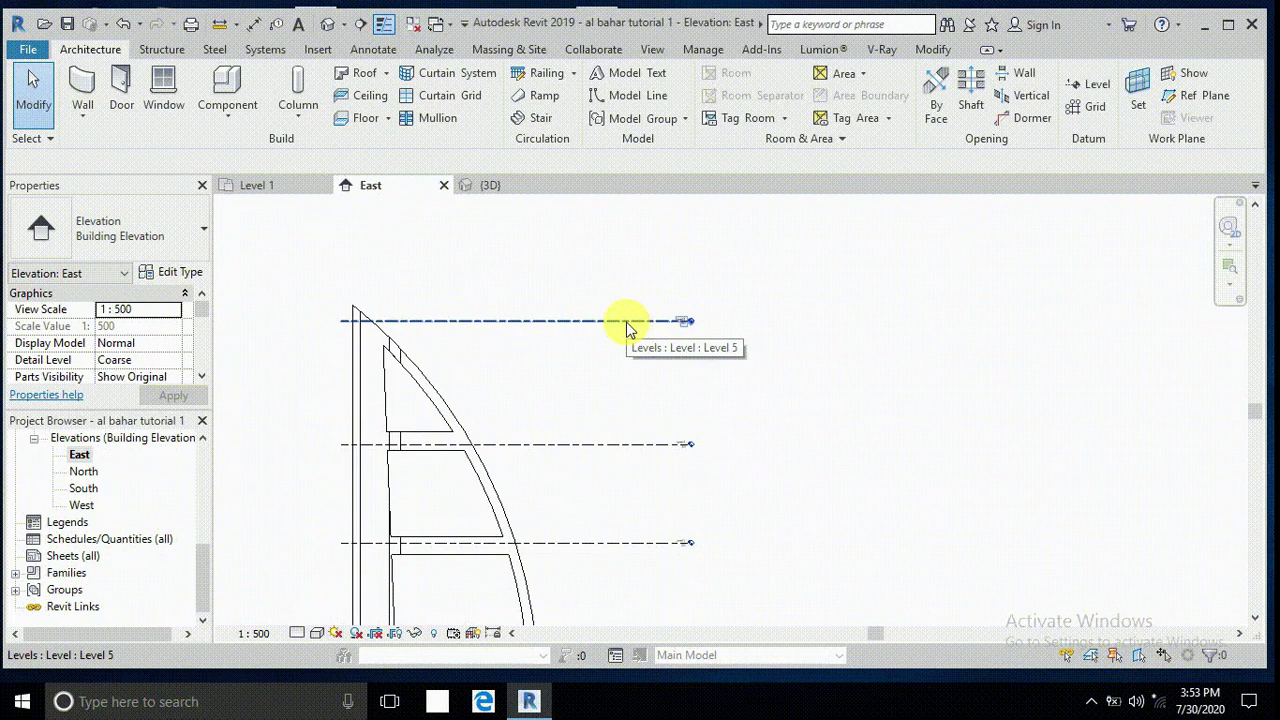
scroll(630, 328, down, 2)
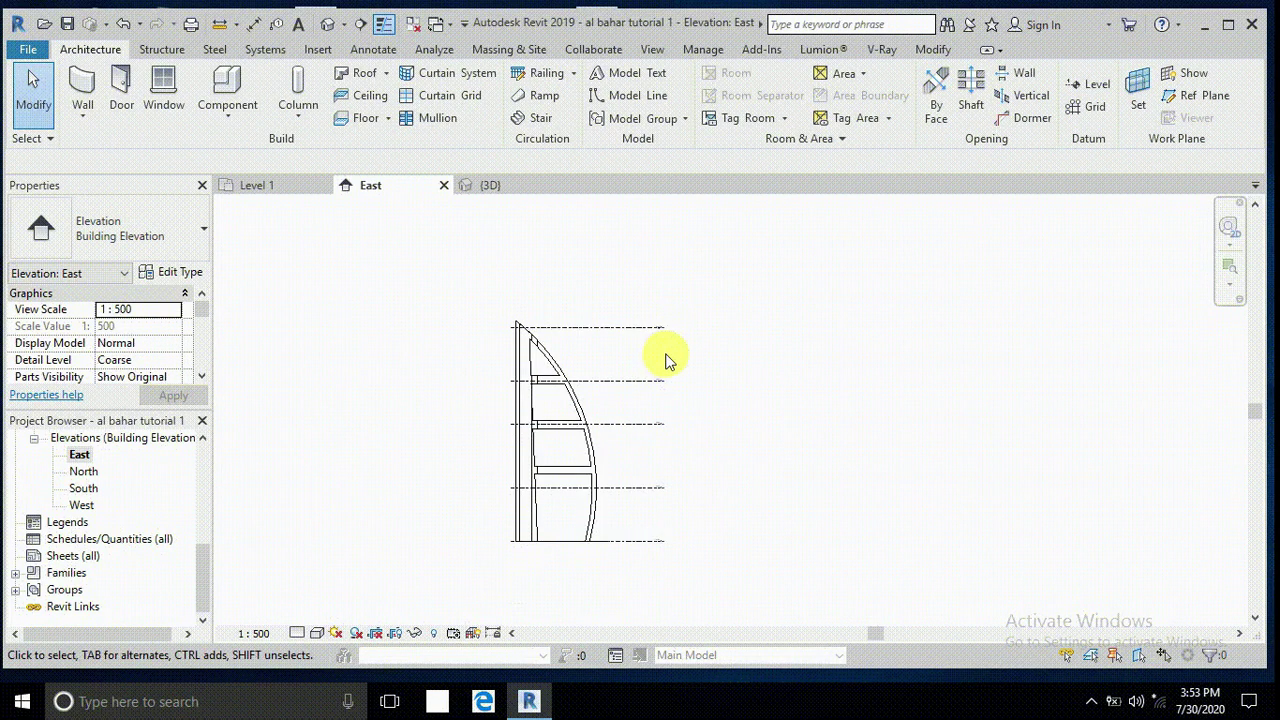
scroll(668, 360, up, 6)
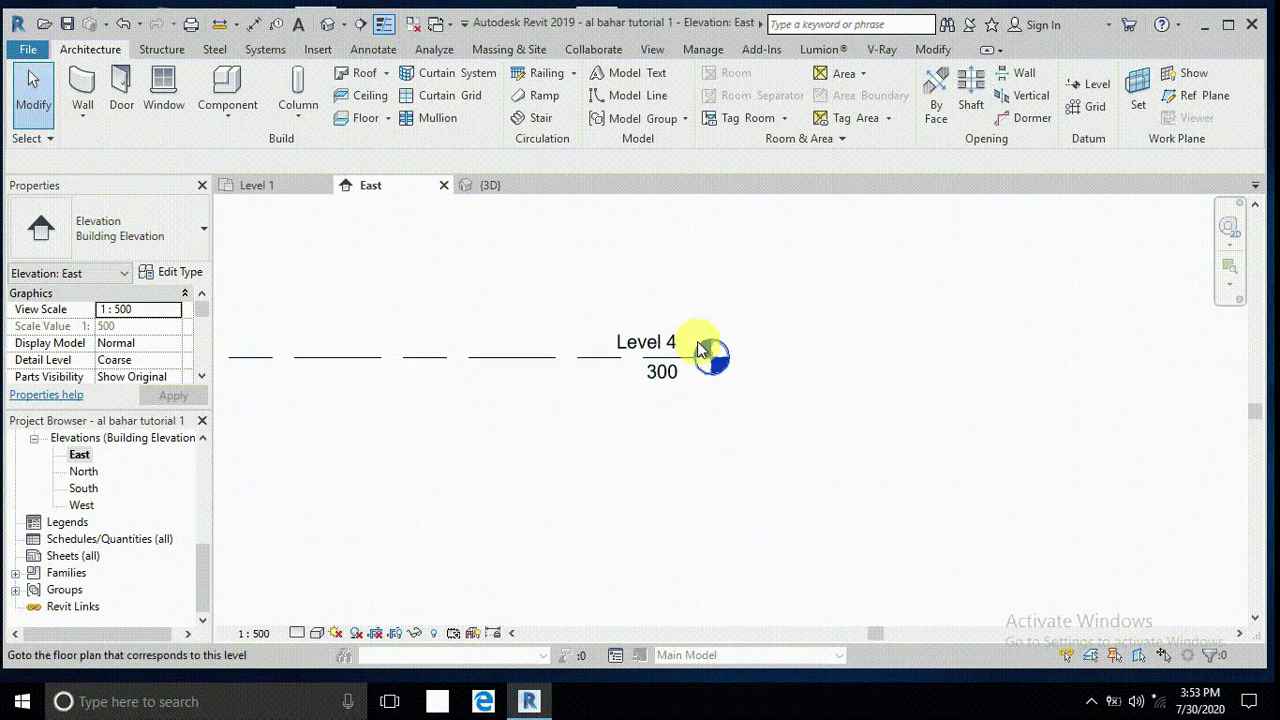
scroll(665, 350, down, 5)
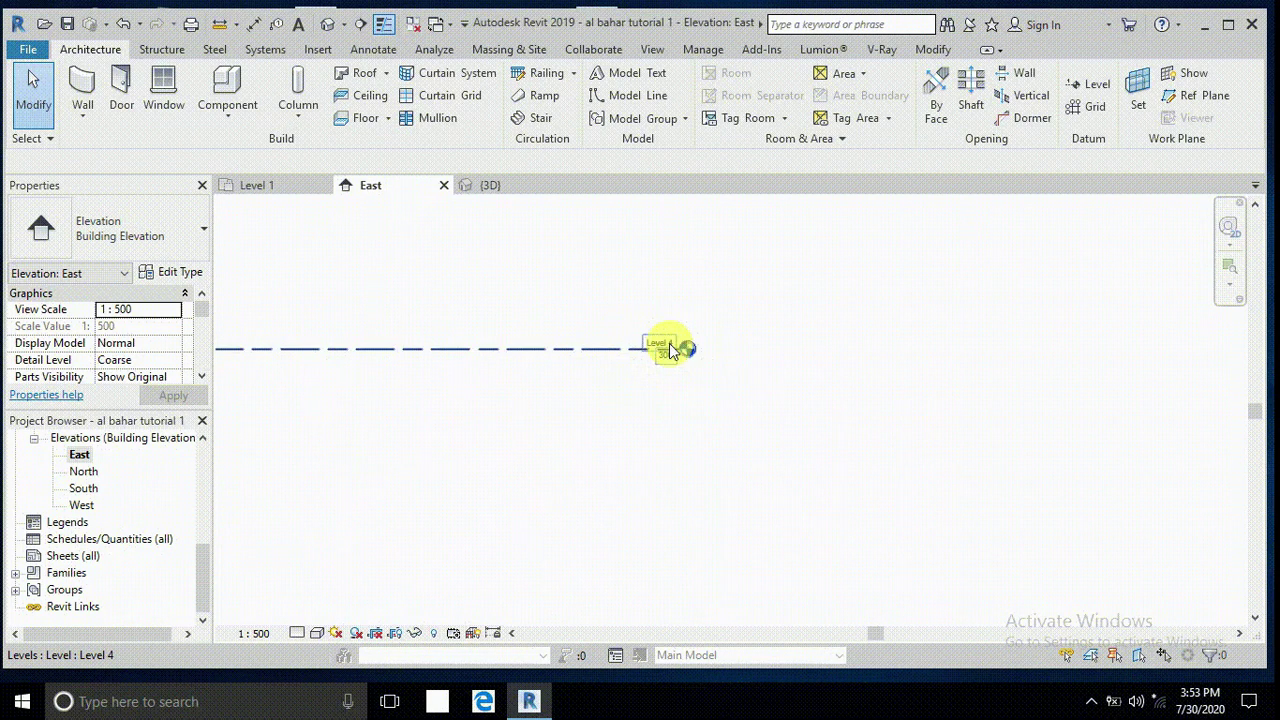
scroll(783, 445, down, 3)
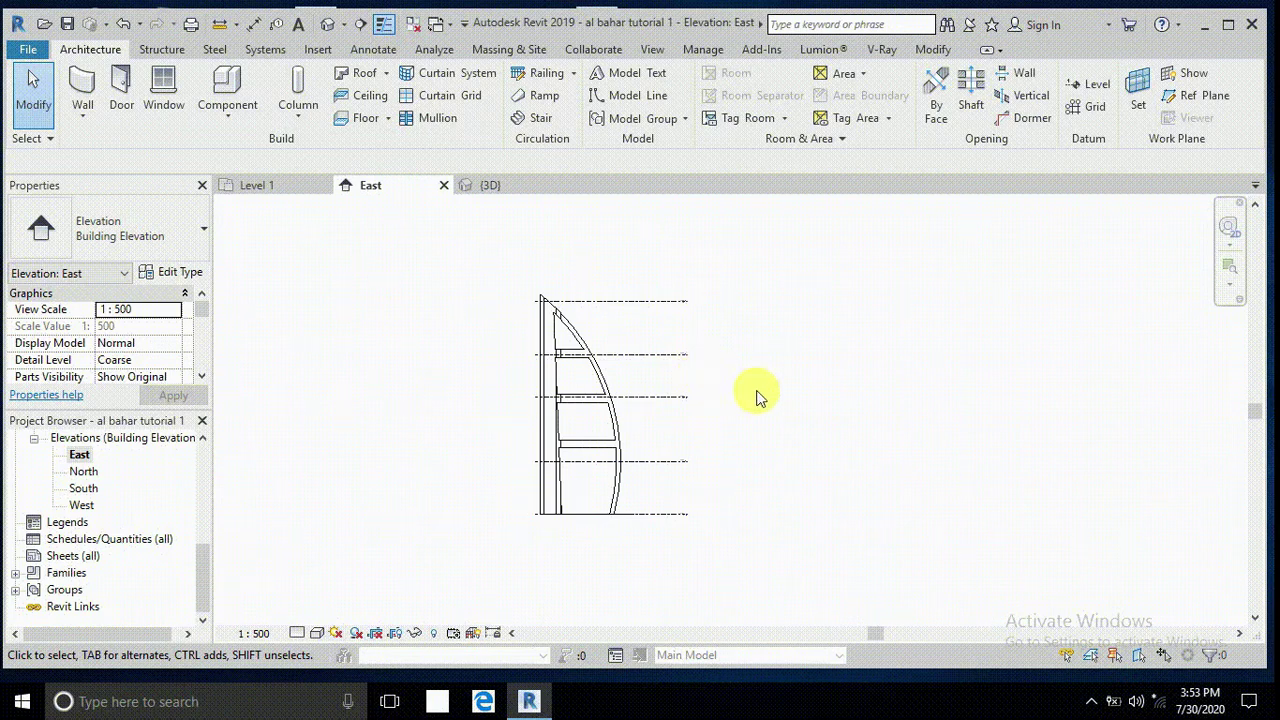
Open the Level 1 floor plan and start editing the fan-shaped mass in place.
scroll(60, 460, up, 3)
scroll(82, 495, up, 2)
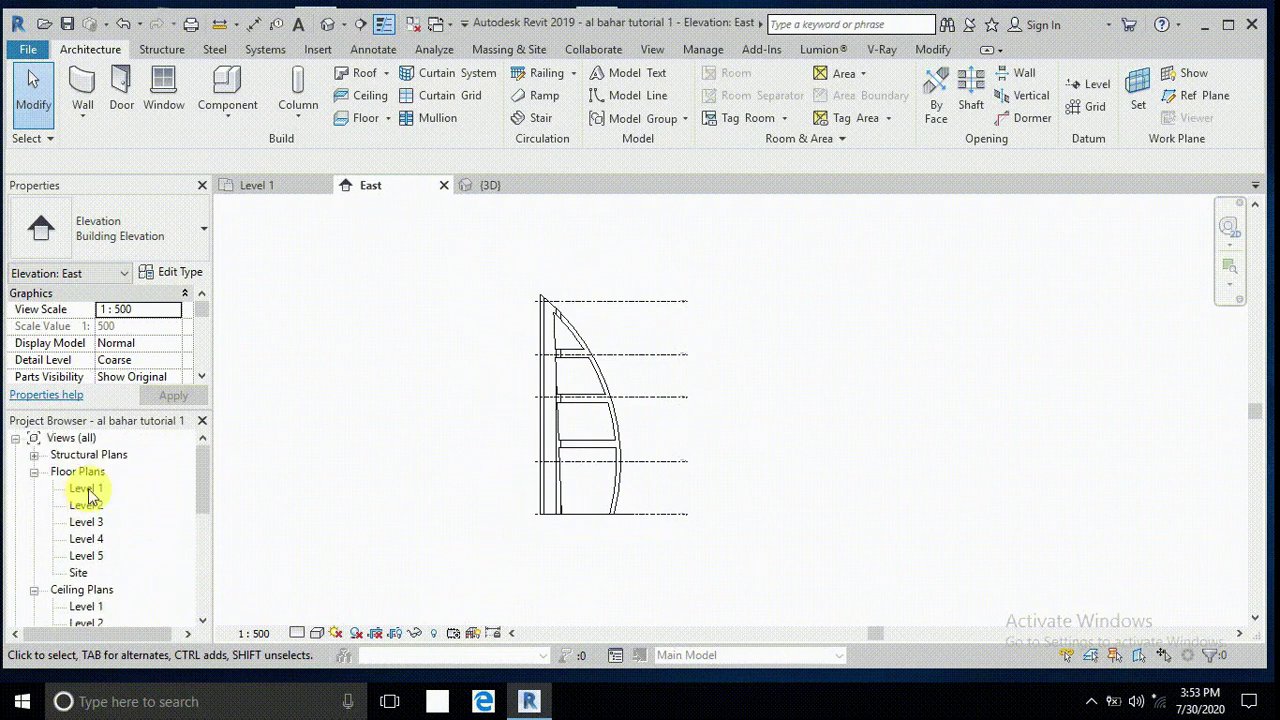
double_click(86, 488)
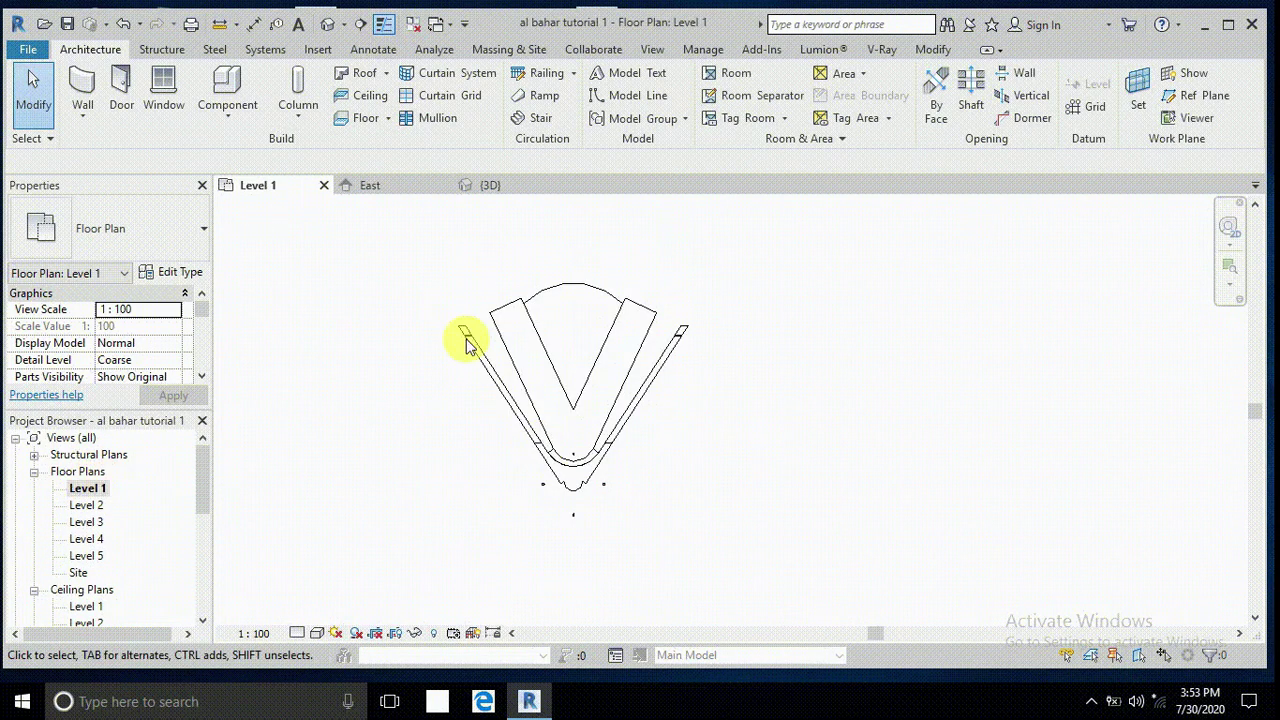
scroll(752, 420, up, 1)
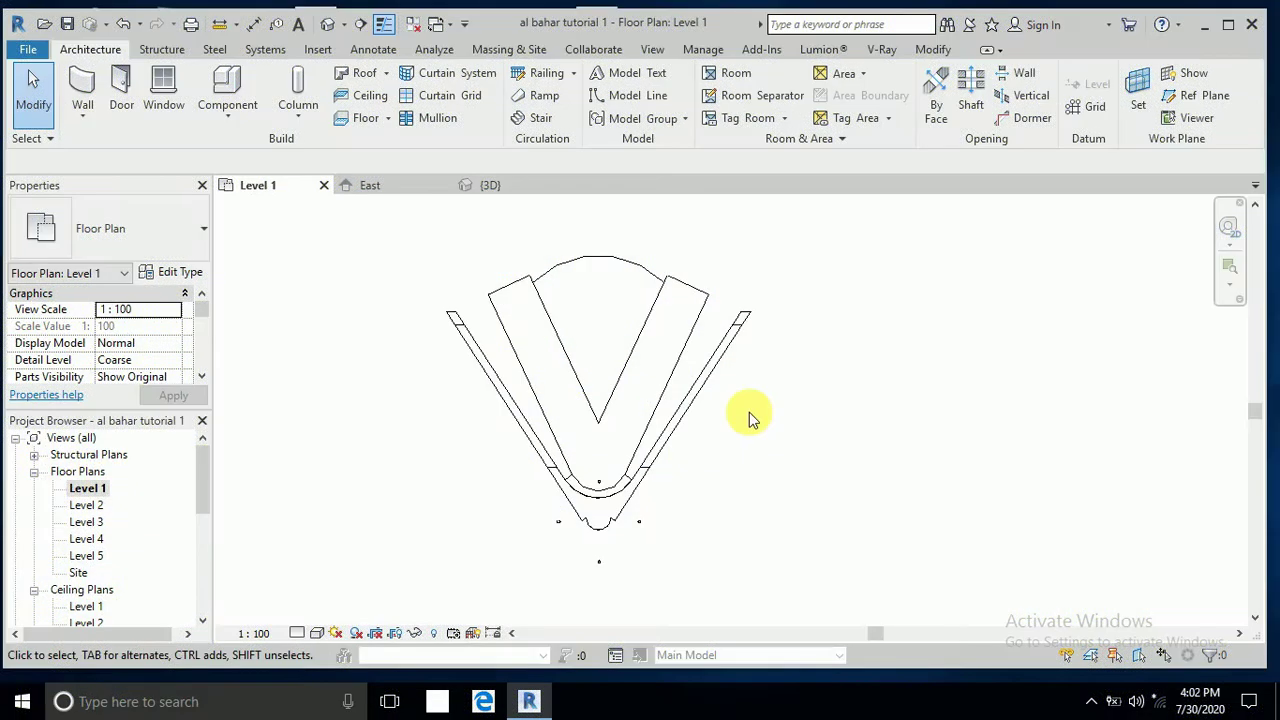
click(694, 334)
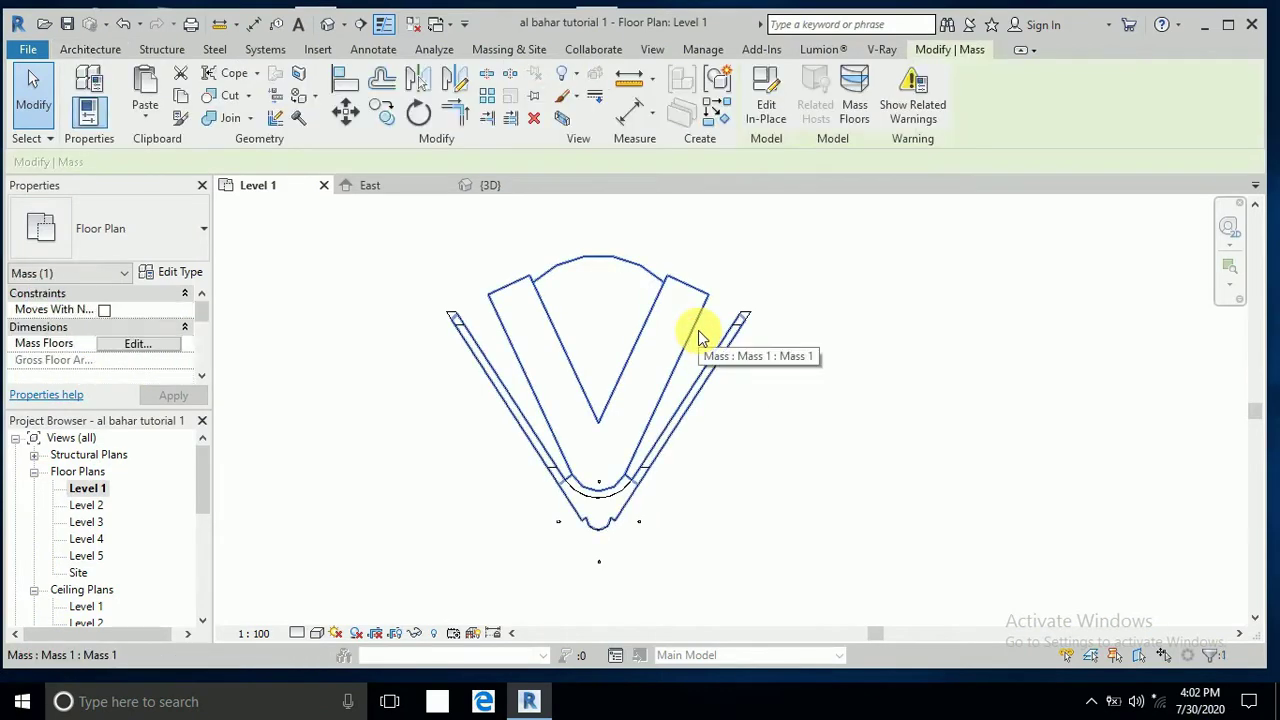
click(772, 120)
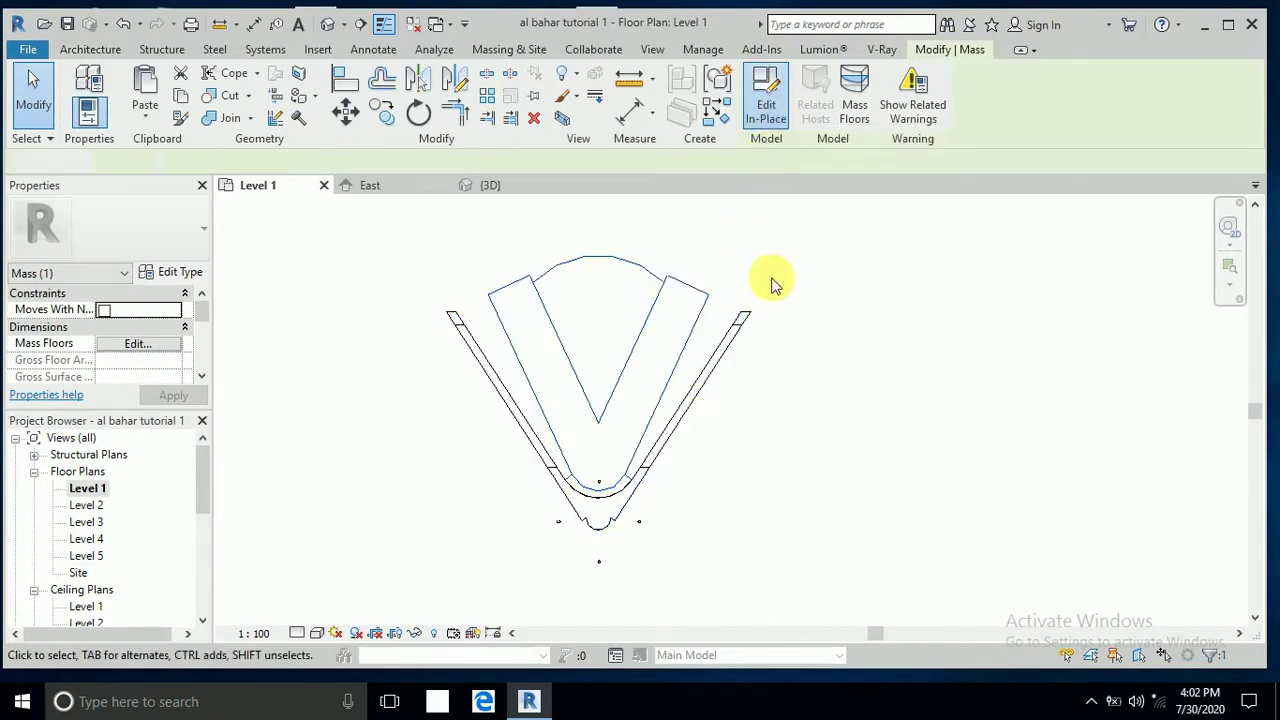
Delete the leftover model lines along the right outer leg beside the fan profile, including the short line at its tip.
scroll(700, 388, up, 2)
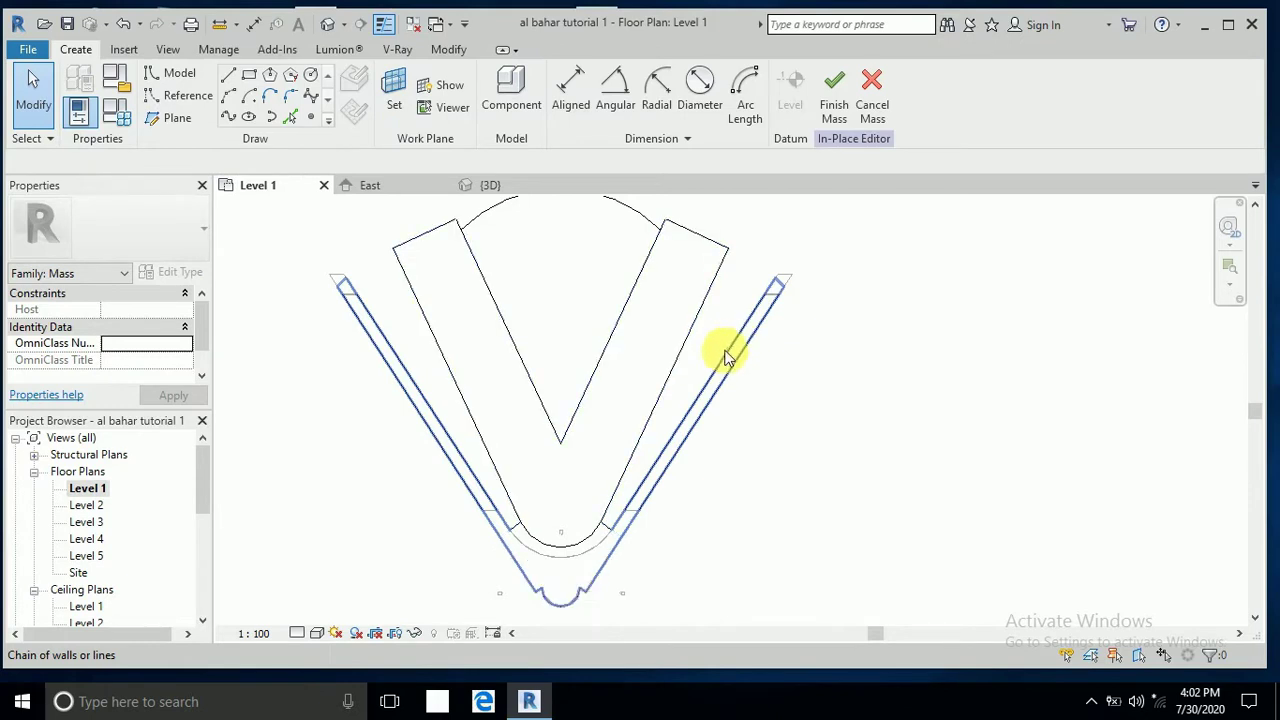
key(Tab)
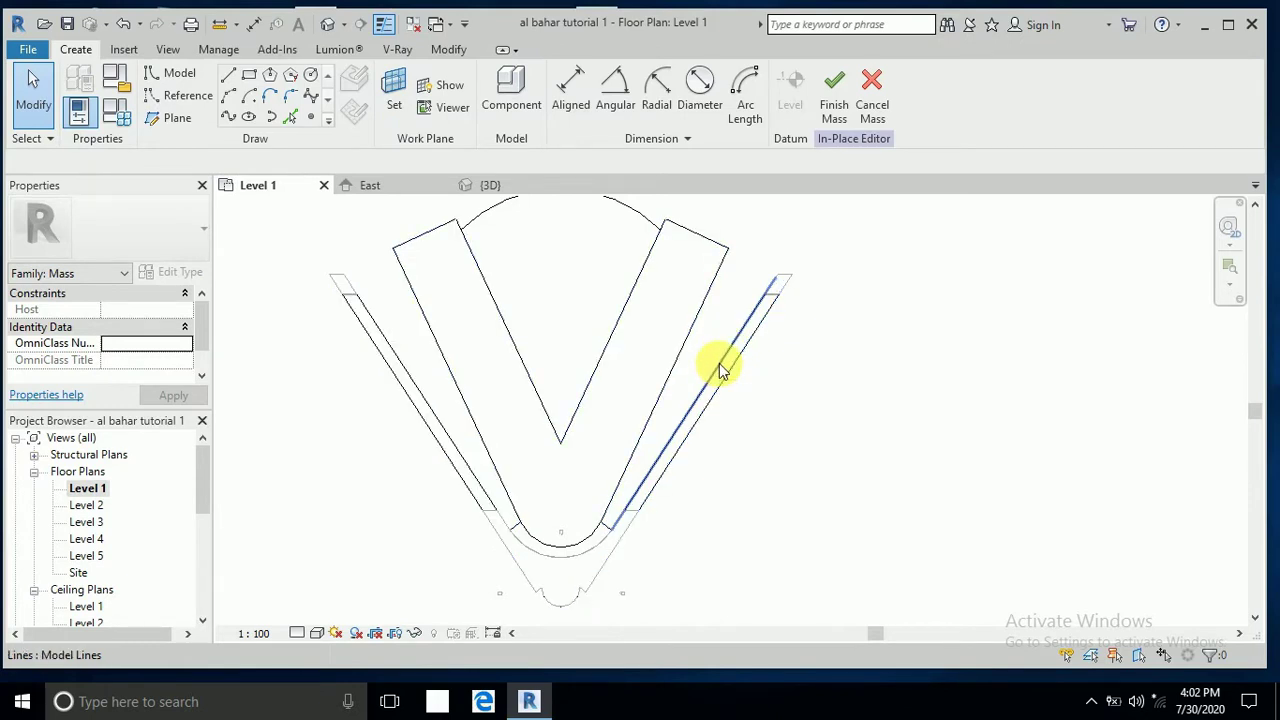
click(722, 370)
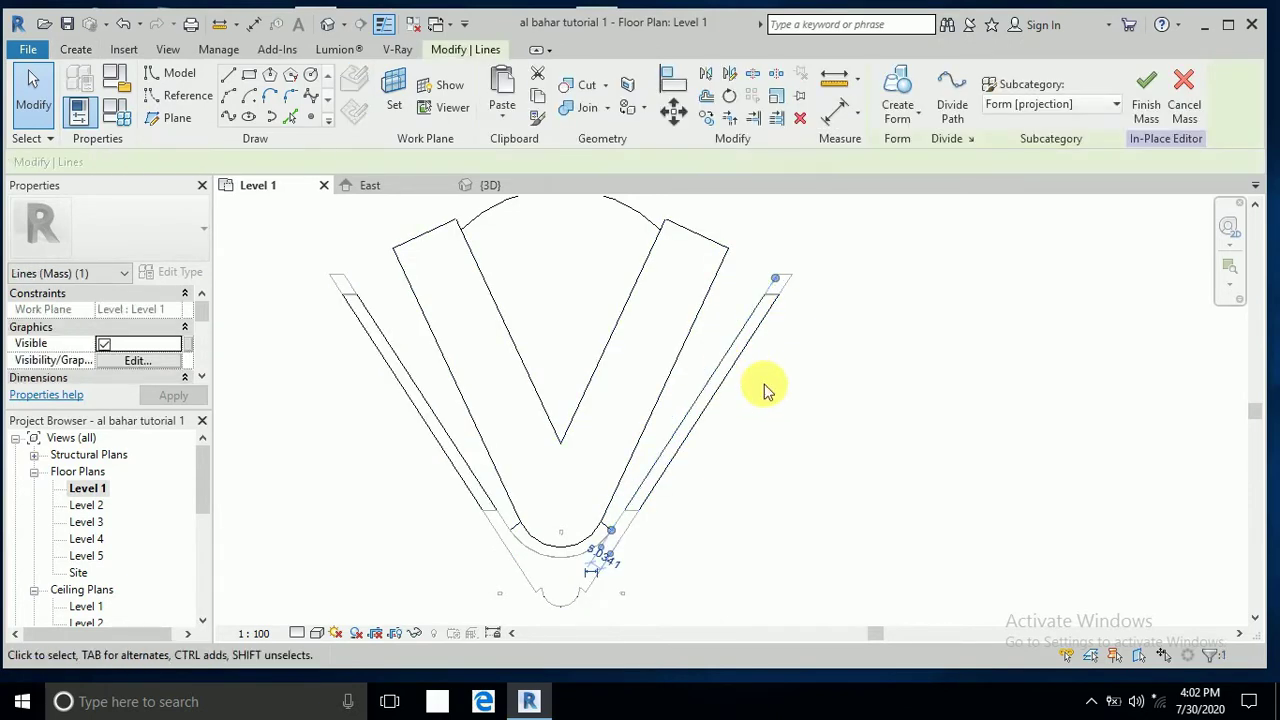
key(Escape)
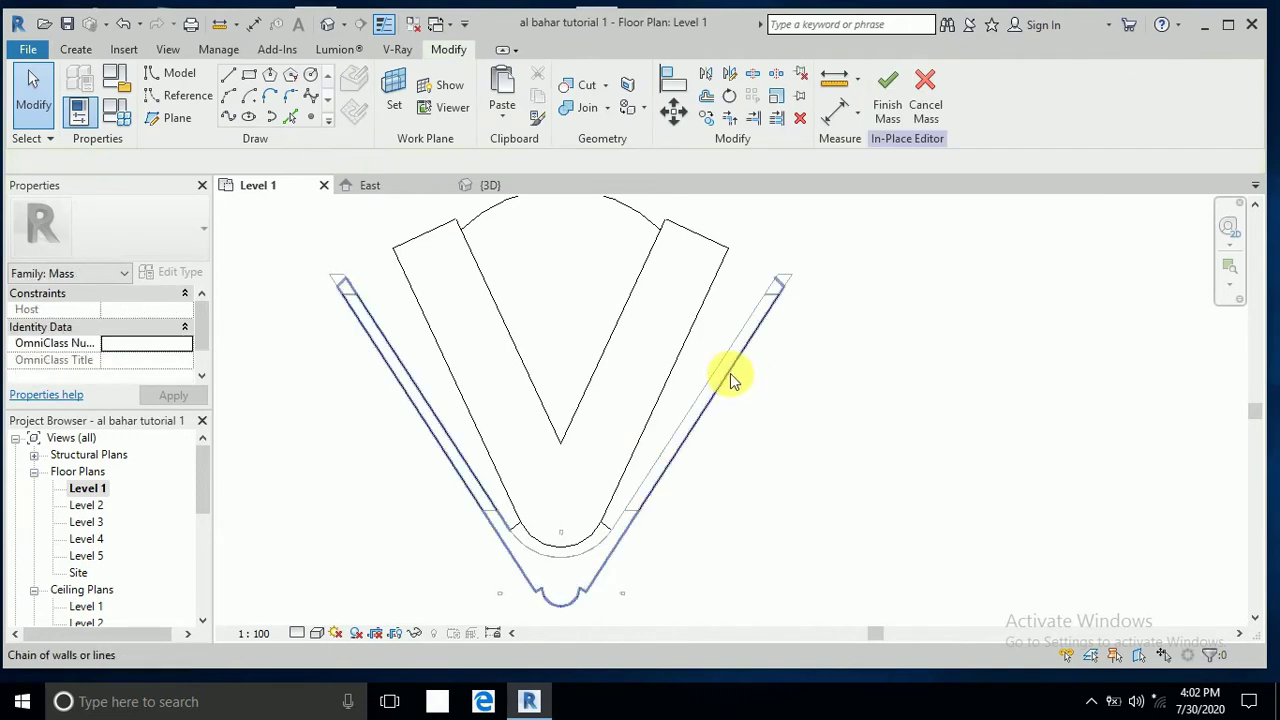
key(Tab)
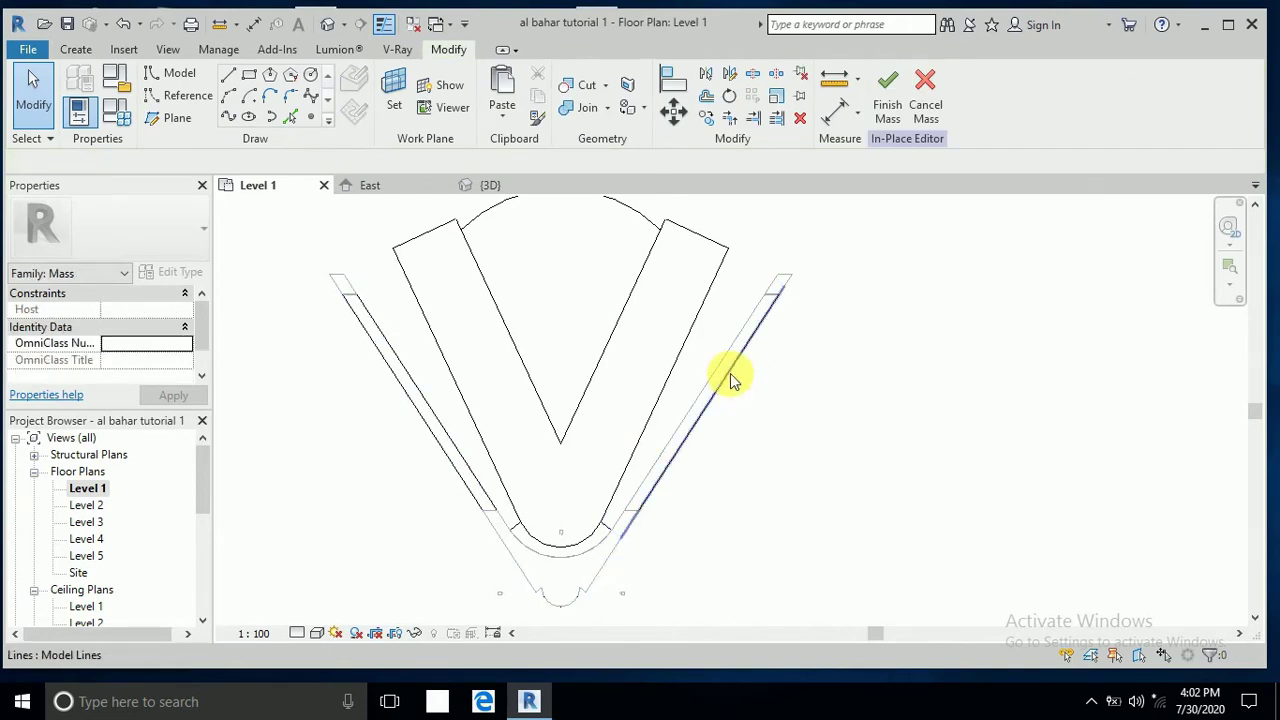
click(730, 380)
key(Escape)
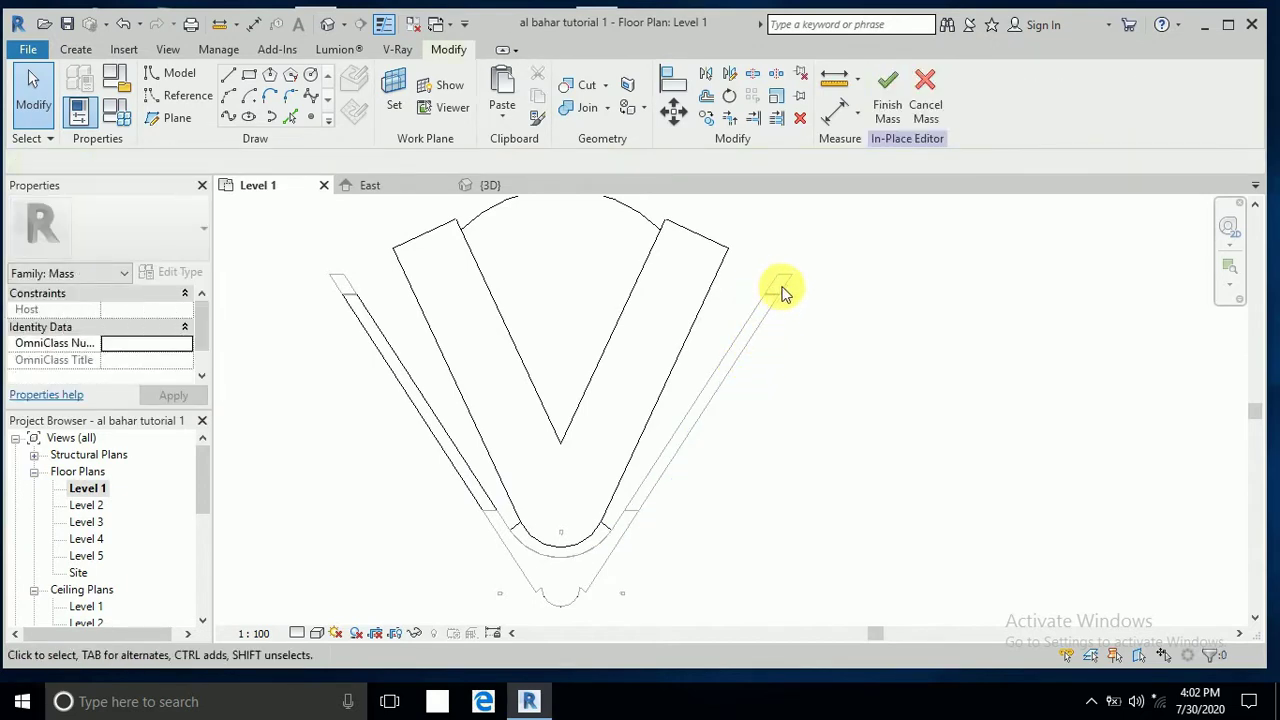
click(768, 378)
key(Escape)
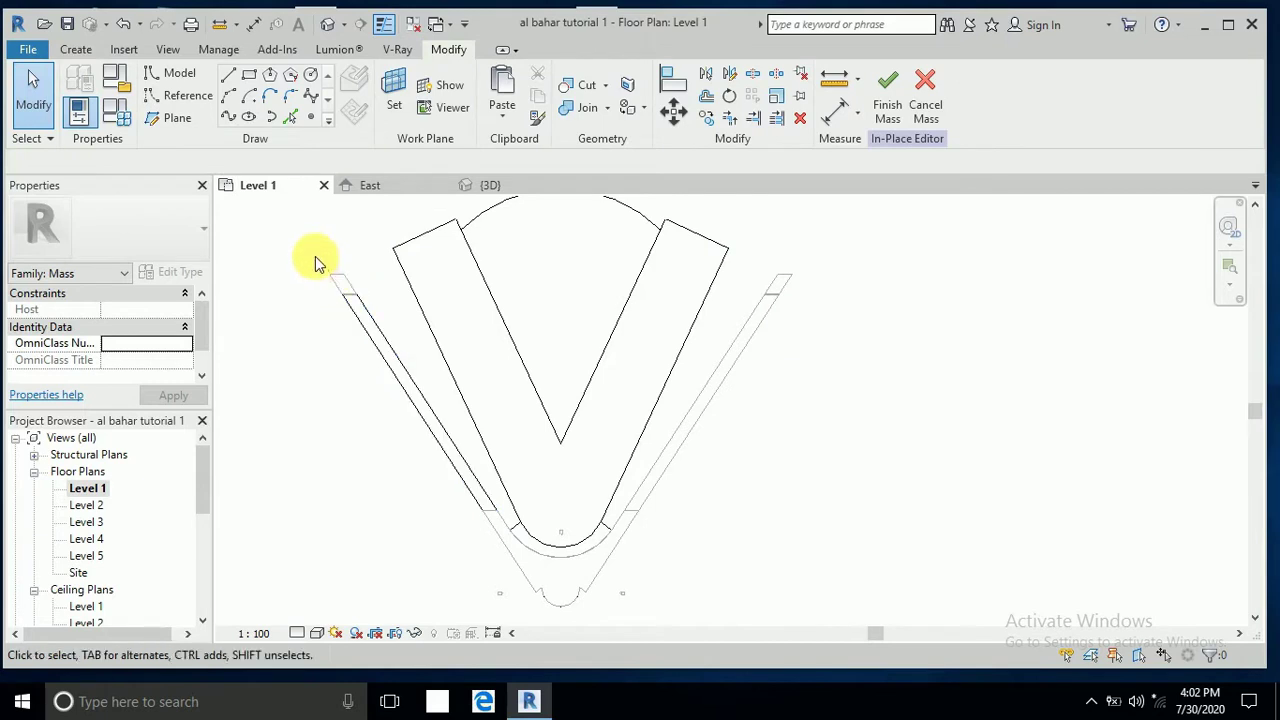
Delete the leftover model lines along the left outer leg beside the fan profile, including the short line at its tip.
drag(313, 256, 352, 307)
key(Escape)
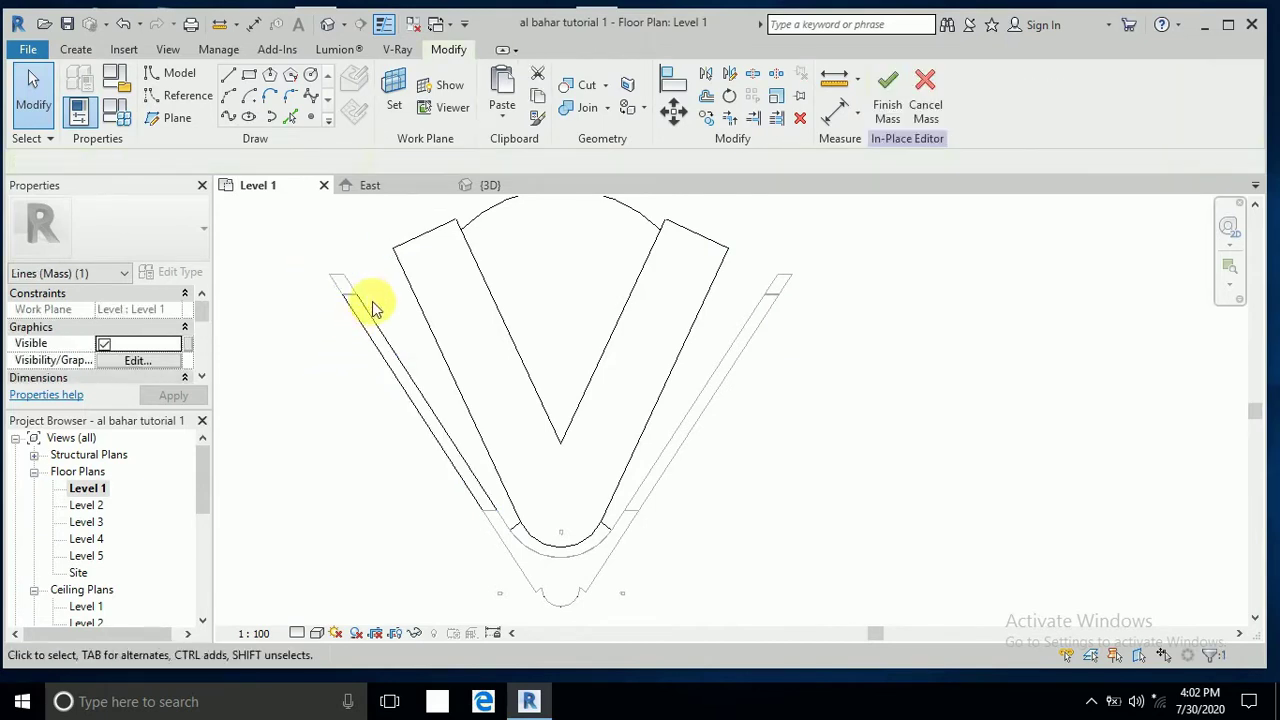
click(304, 364)
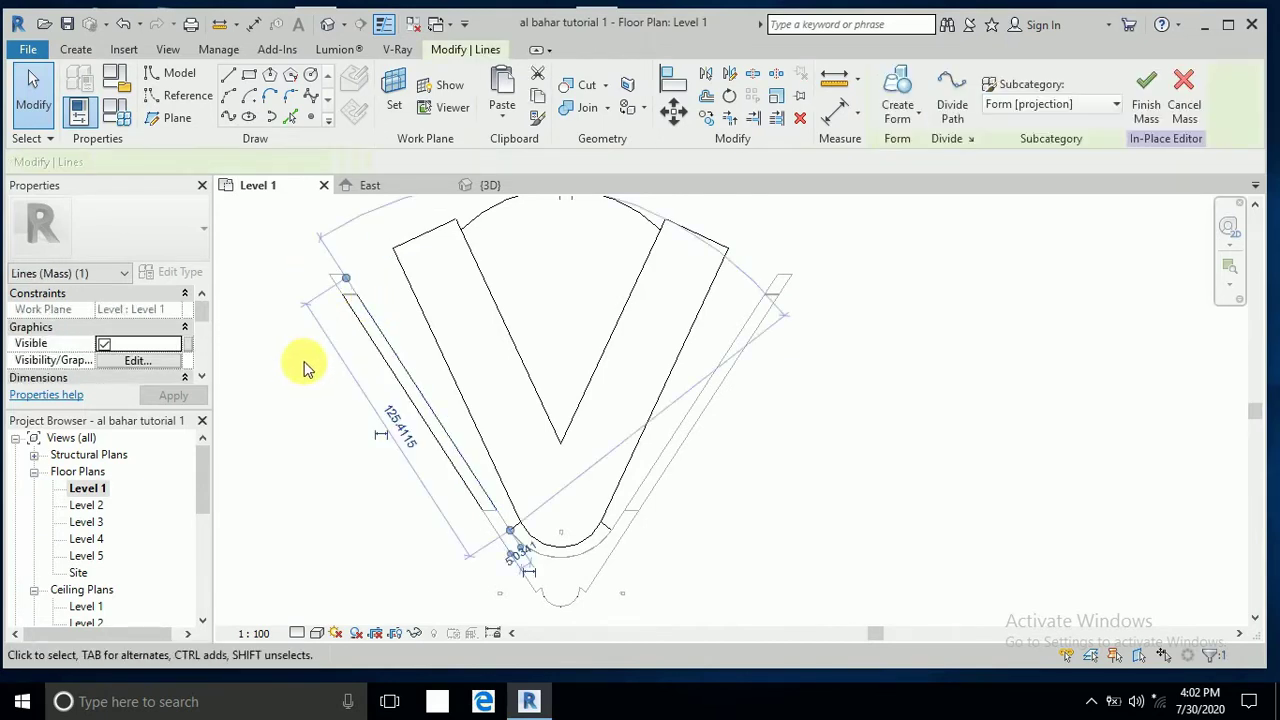
key(Escape)
key(Tab)
key(Tab)
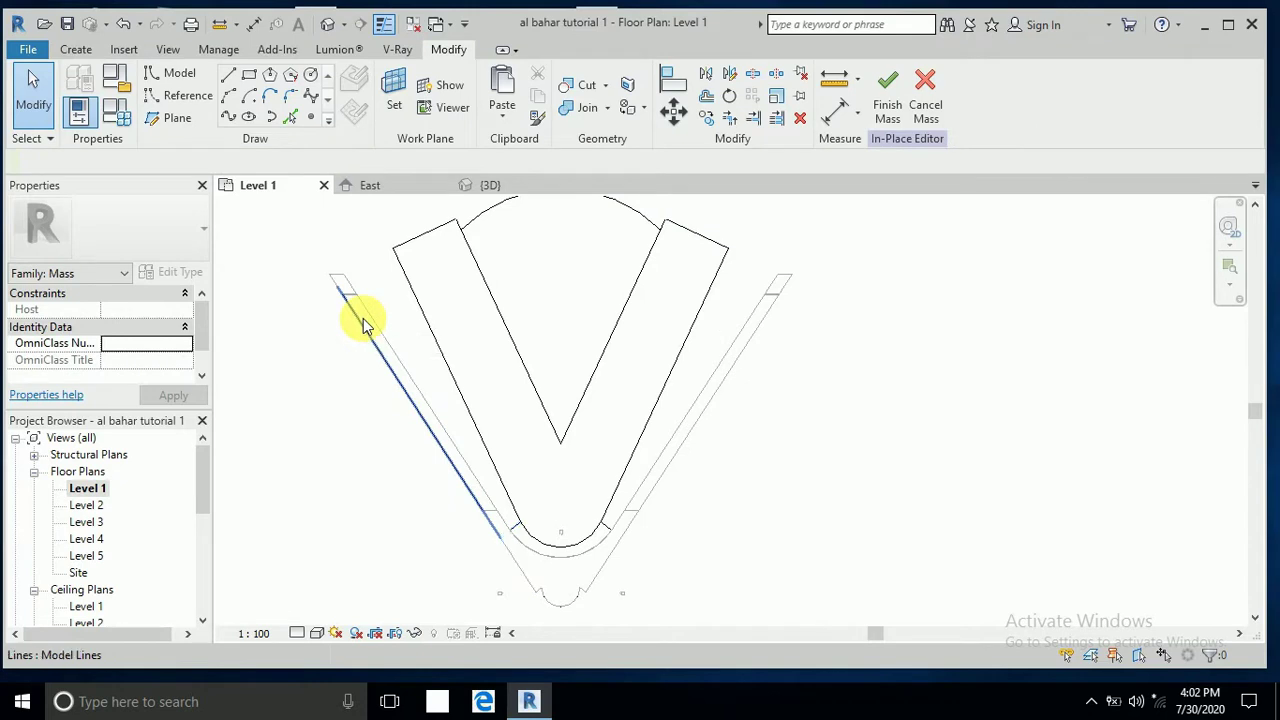
click(362, 325)
key(Escape)
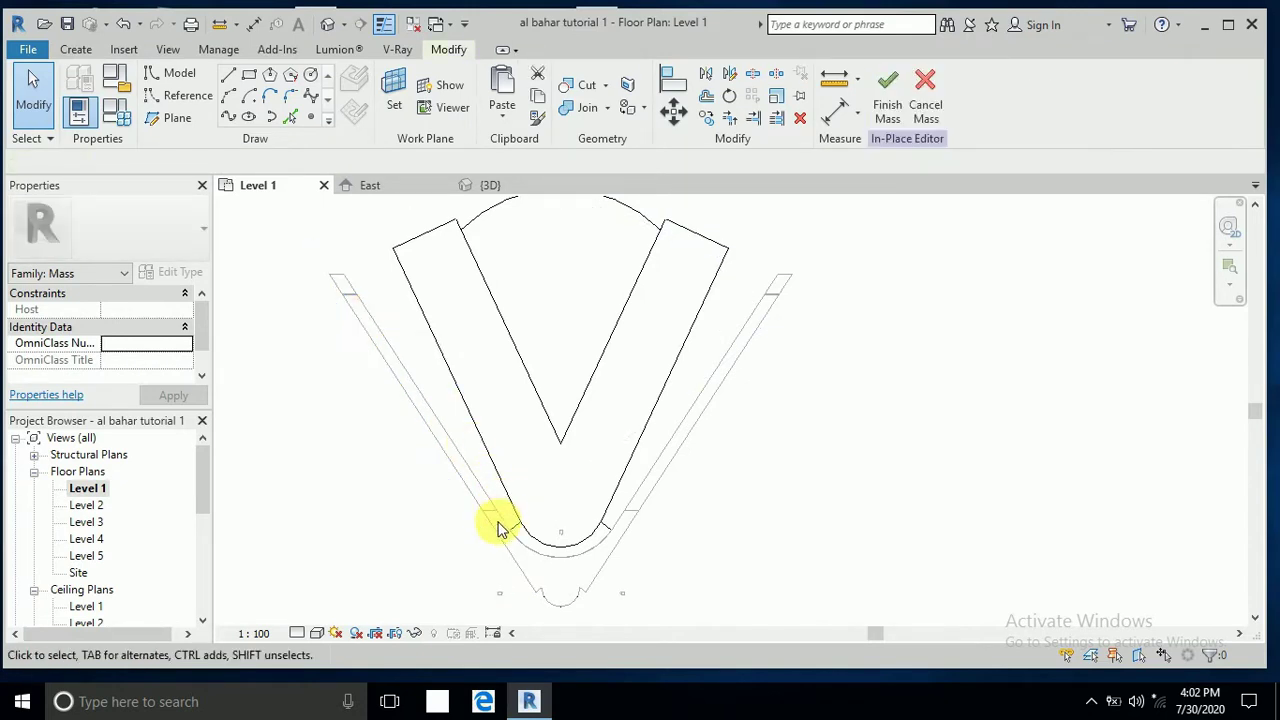
key(Tab)
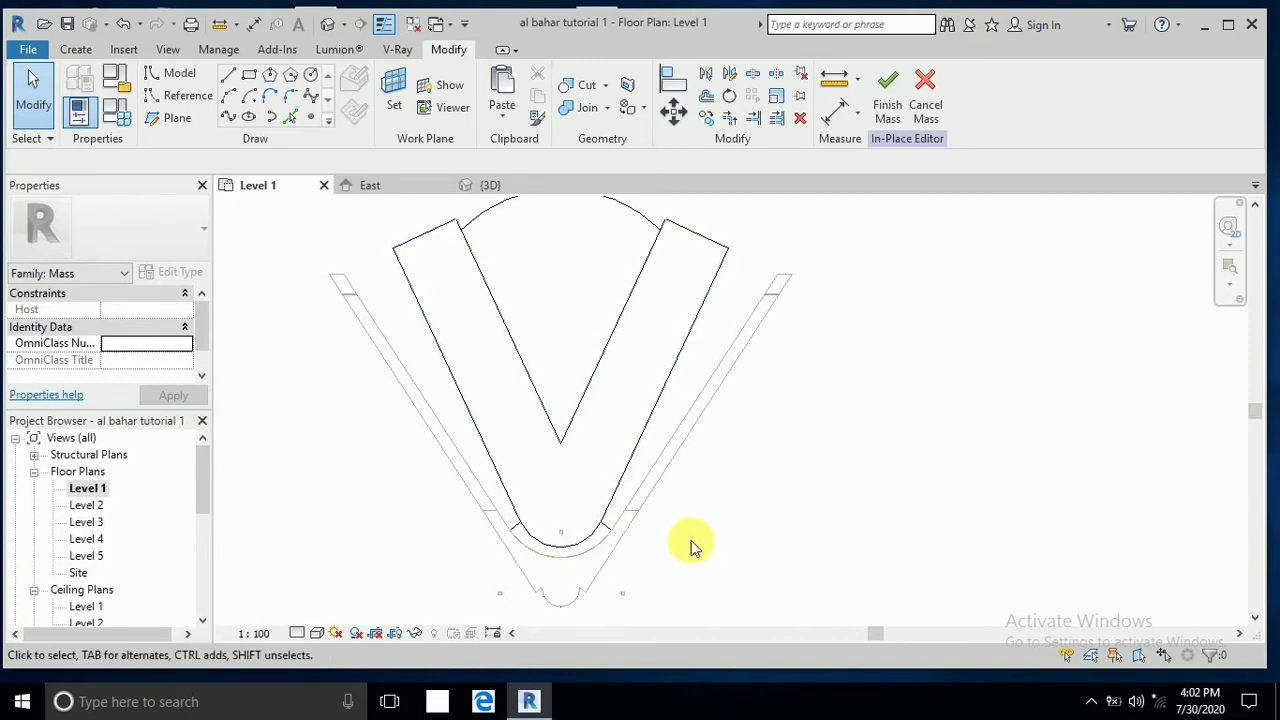
Copy the fan profile's lines from Level 1 and paste them aligned to Level 2, Level 3 and Level 4.
scroll(712, 537, down, 2)
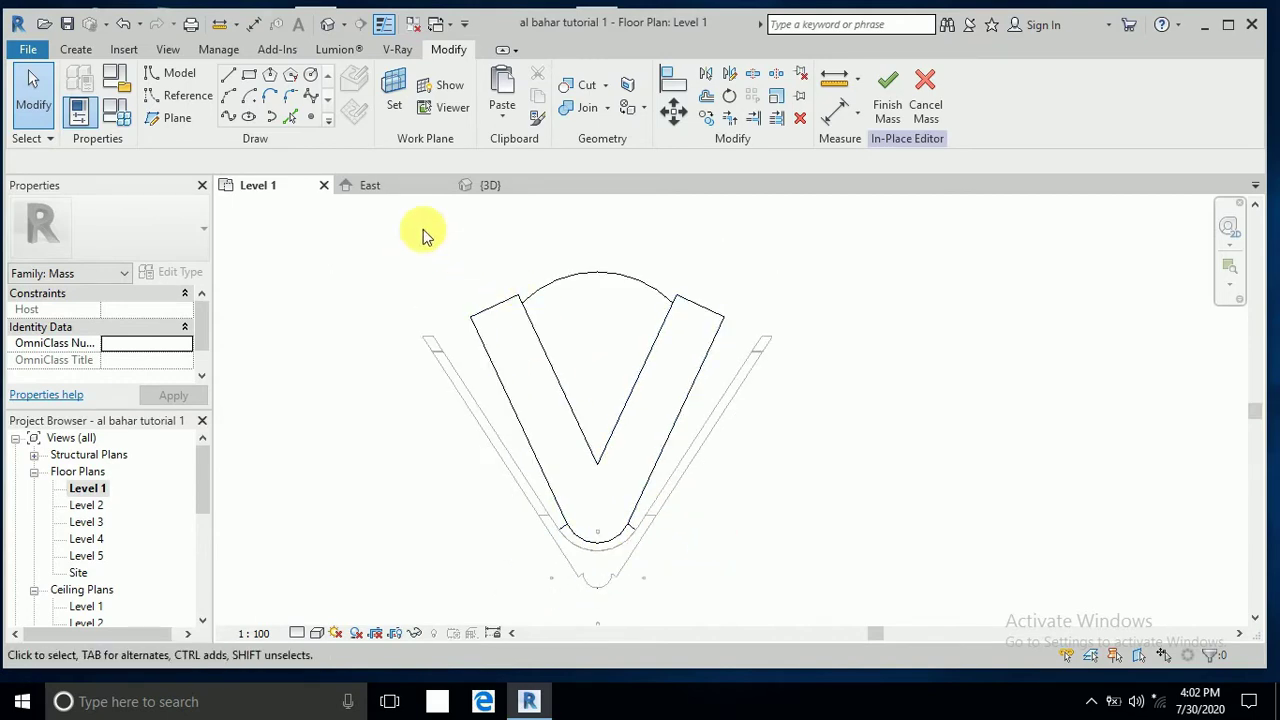
drag(426, 228, 745, 608)
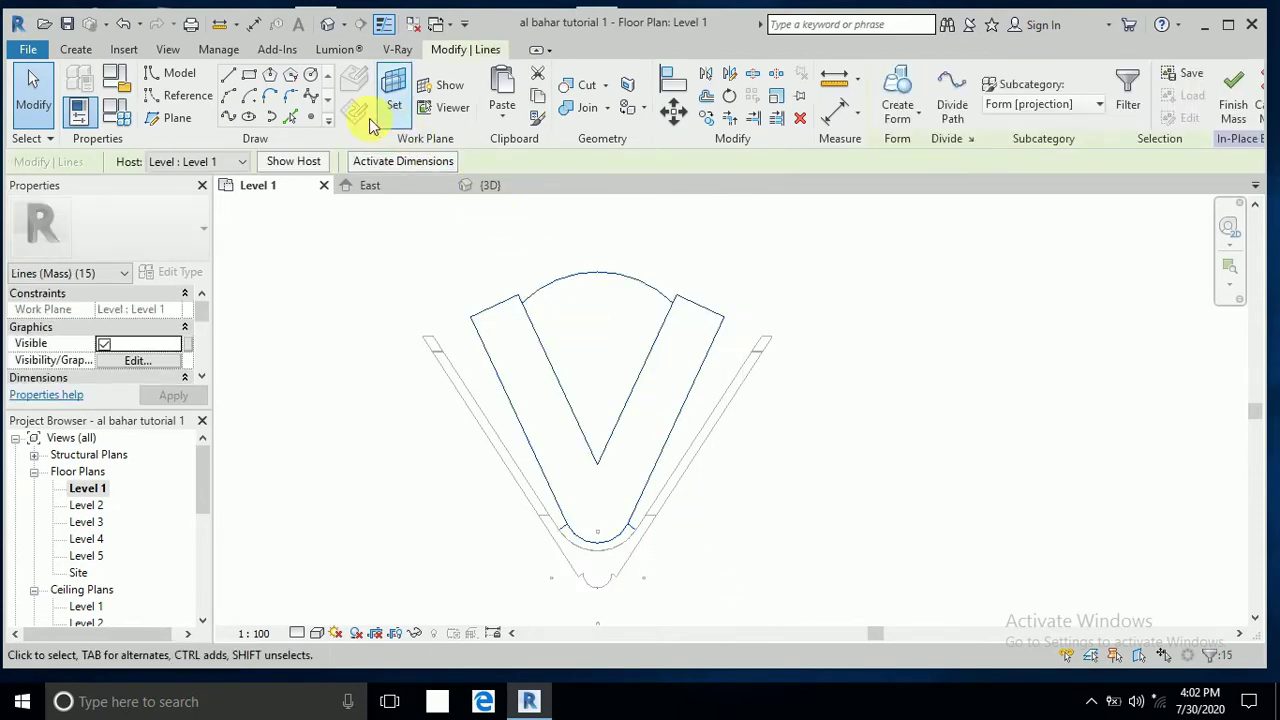
click(503, 118)
click(547, 182)
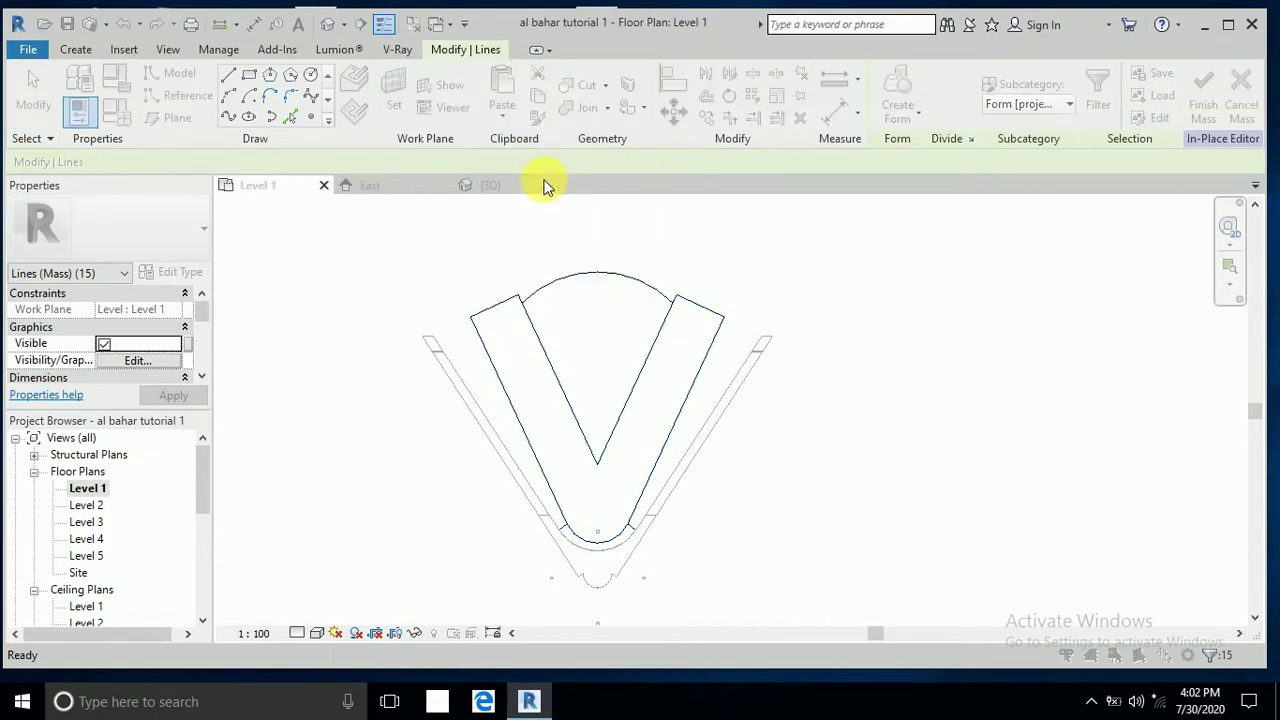
click(560, 235)
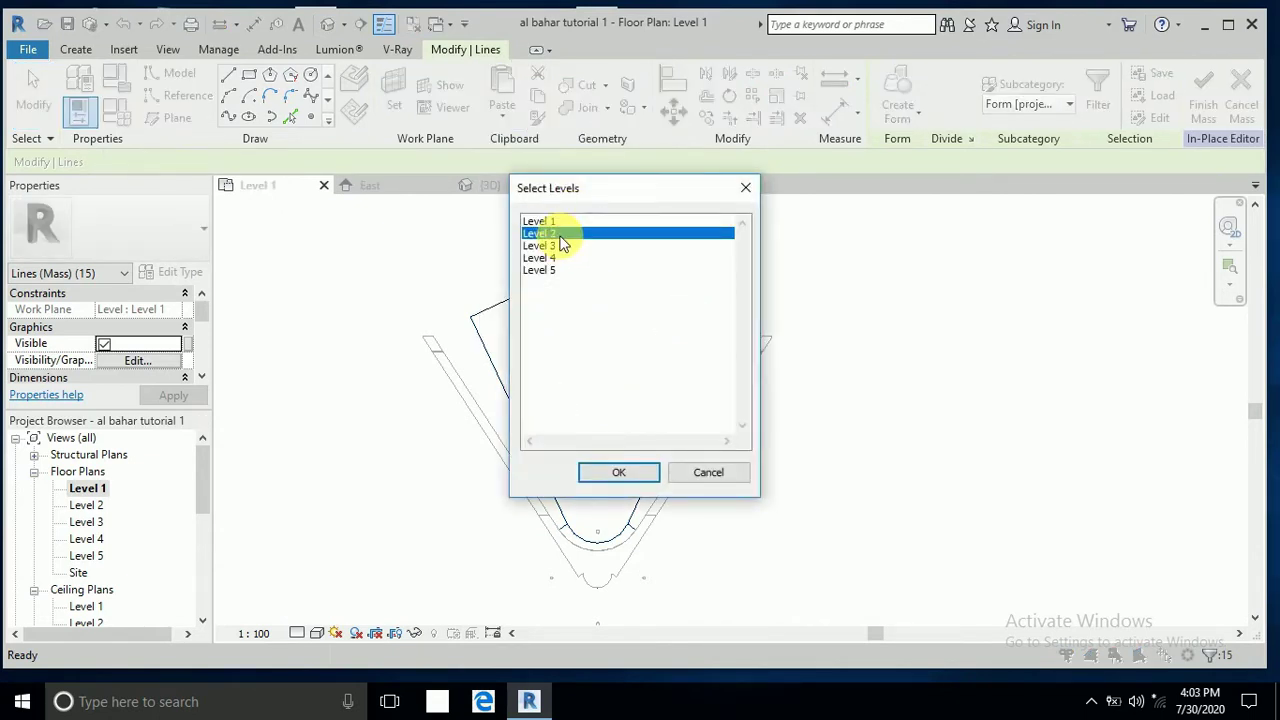
shift+click(578, 246)
shift+click(580, 257)
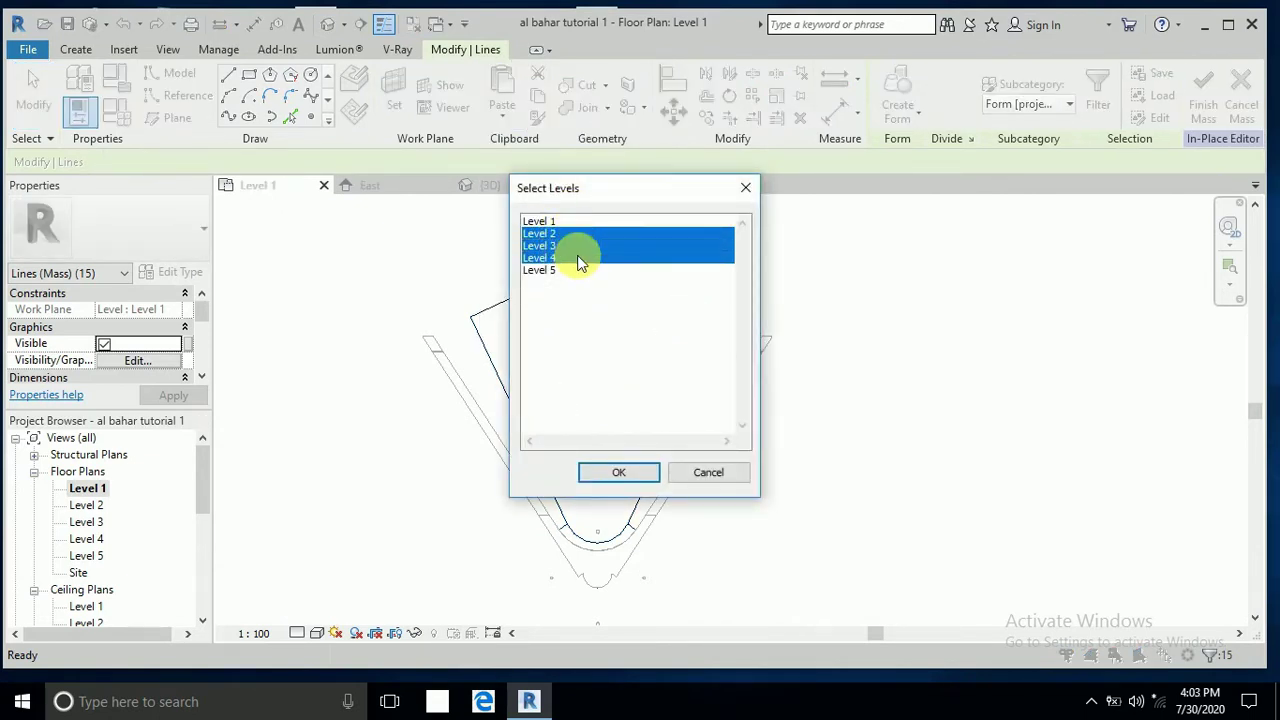
click(621, 473)
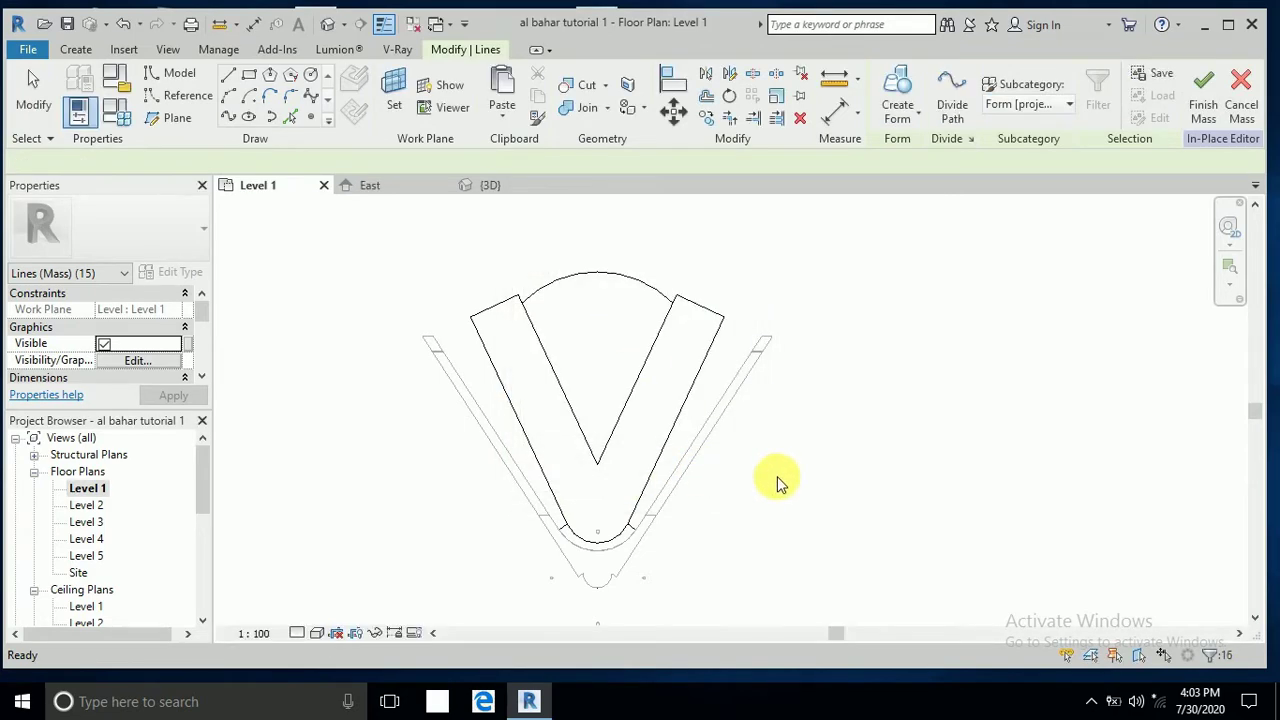
click(766, 480)
Examine in the 3D view how the copied fan profiles sit against the curved frame at each level.
click(384, 23)
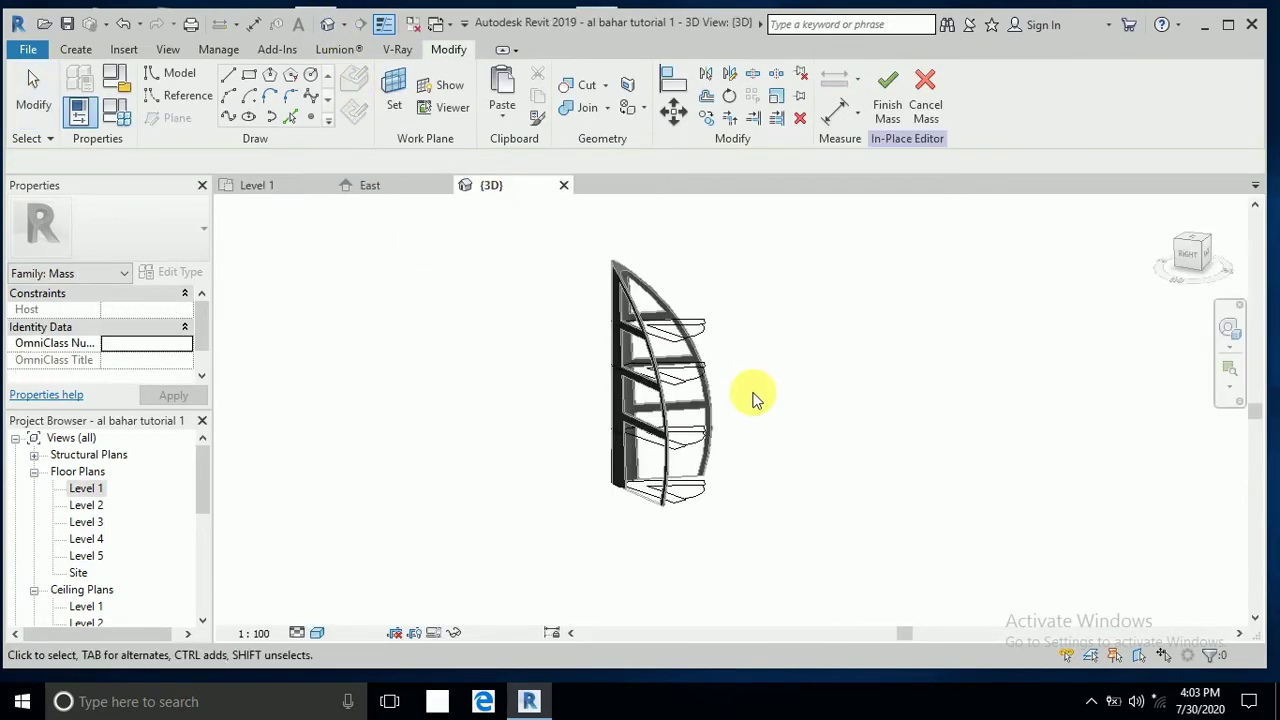
shift+middle_drag(751, 394, 686, 295)
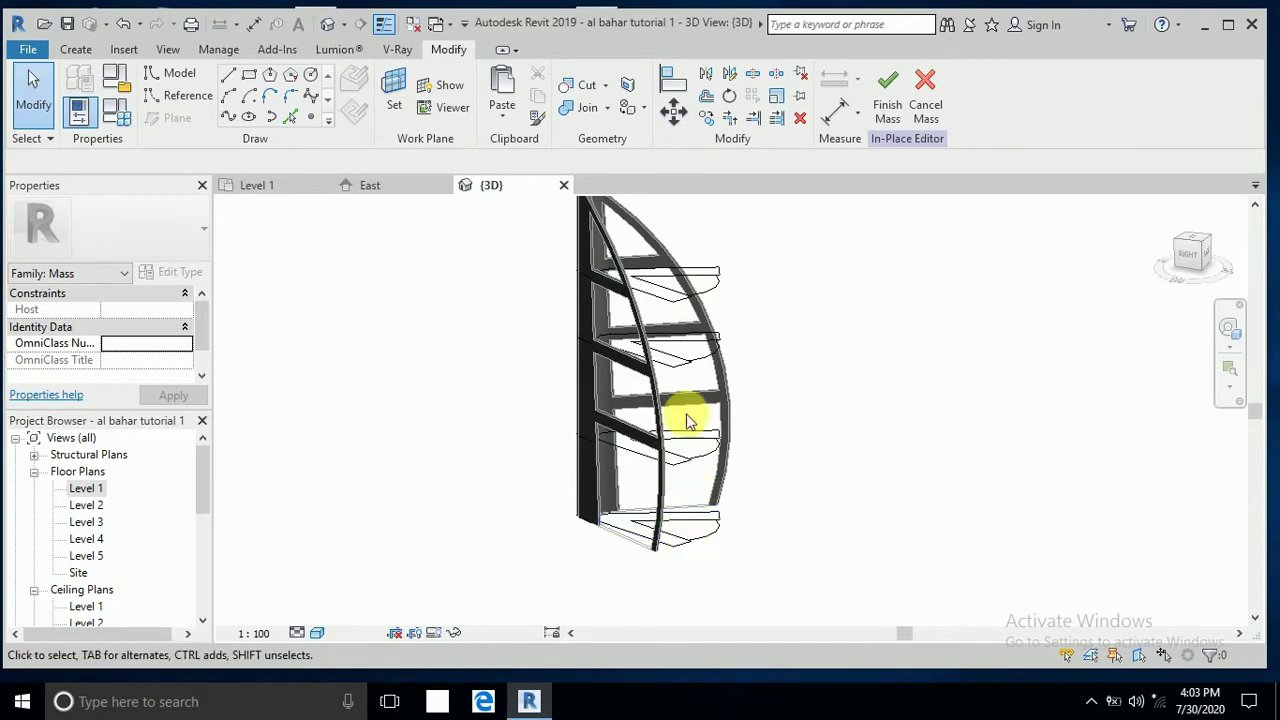
shift+middle_drag(702, 247, 669, 363)
scroll(642, 290, down, 2)
scroll(645, 270, up, 2)
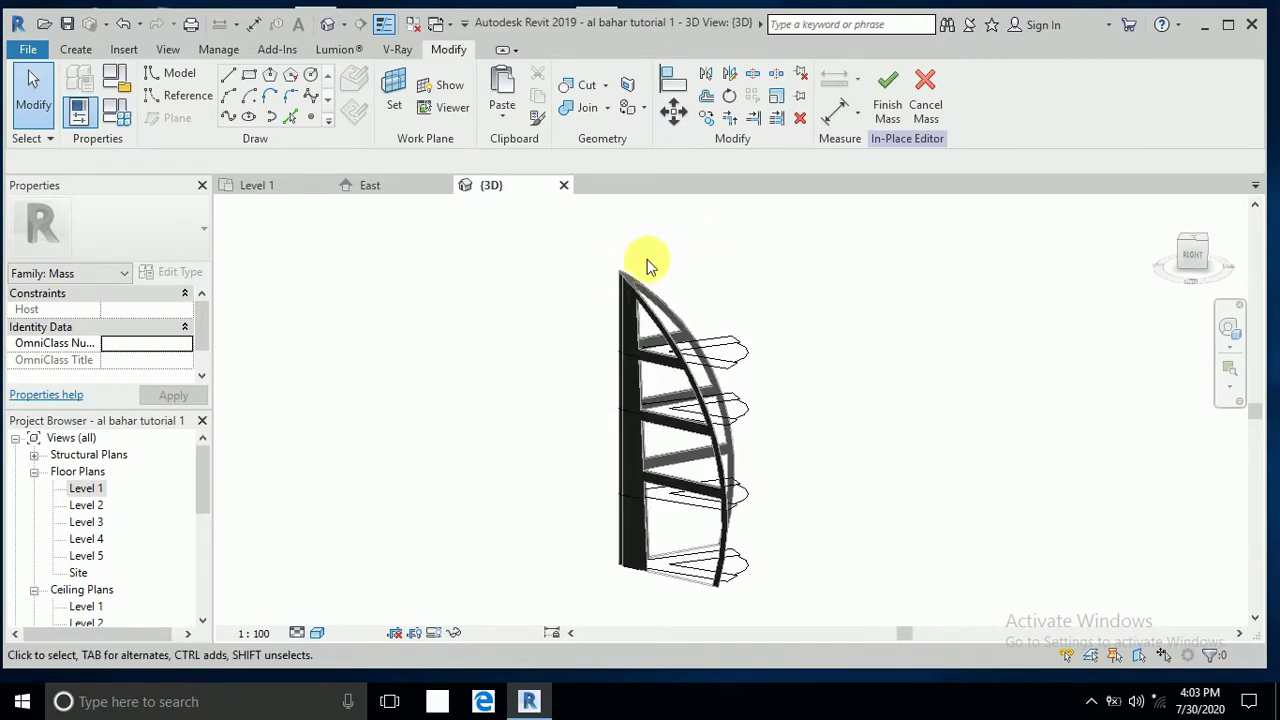
scroll(630, 278, up, 2)
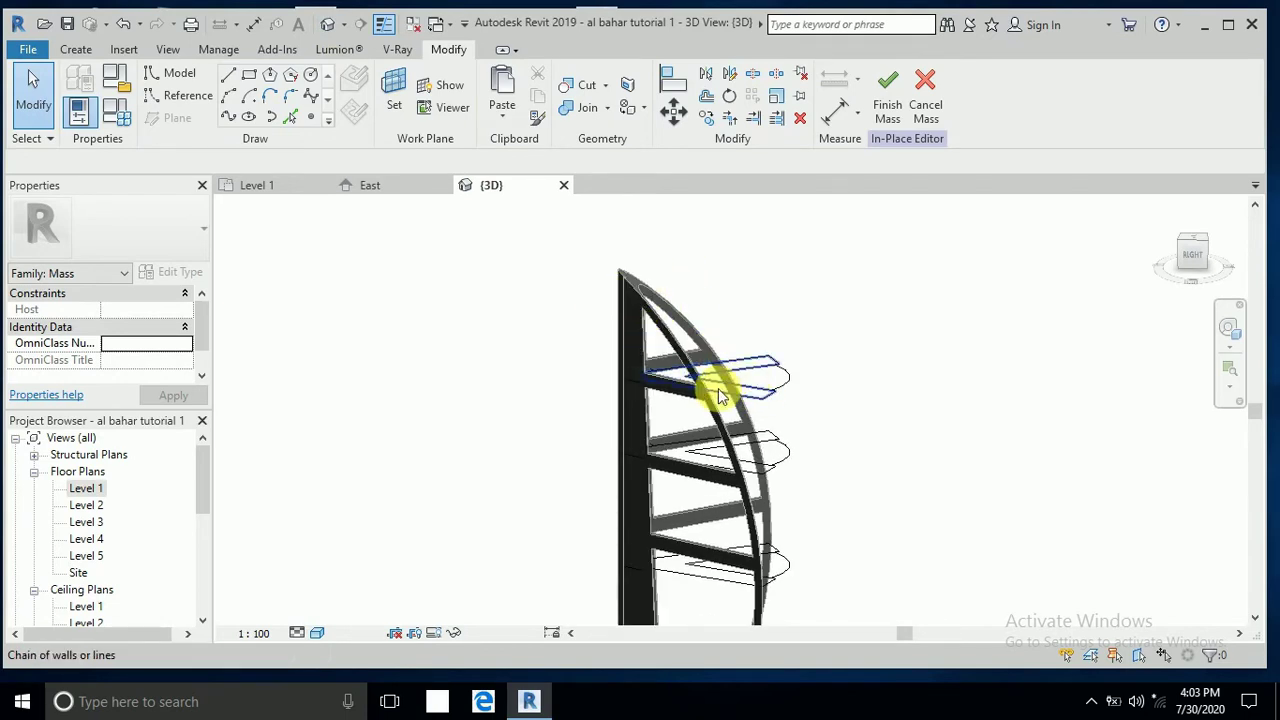
scroll(729, 331, down, 2)
shift+middle_drag(734, 394, 737, 366)
scroll(737, 366, up, 2)
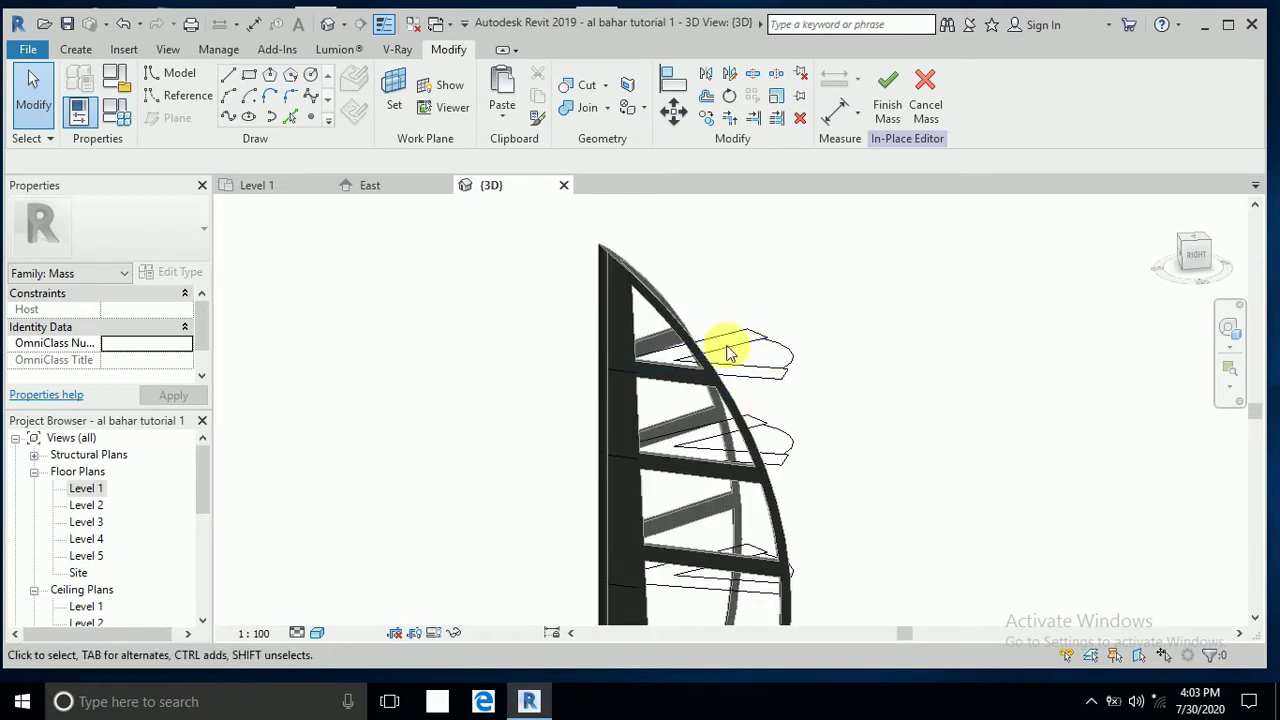
scroll(700, 320, down, 1)
middle_drag(794, 386, 749, 366)
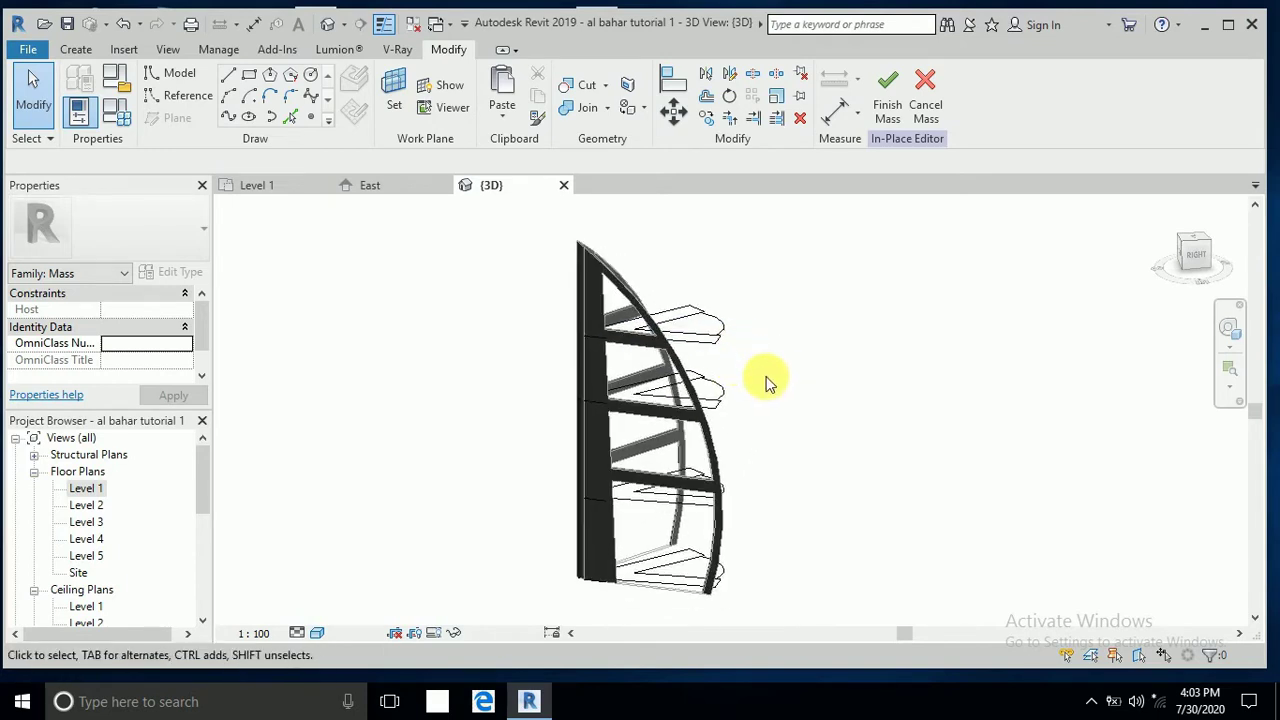
On the Level 2 floor plan, scale the fan profile from the frame's bottom arc so the distance to its top arc midpoint becomes 180.
double_click(90, 506)
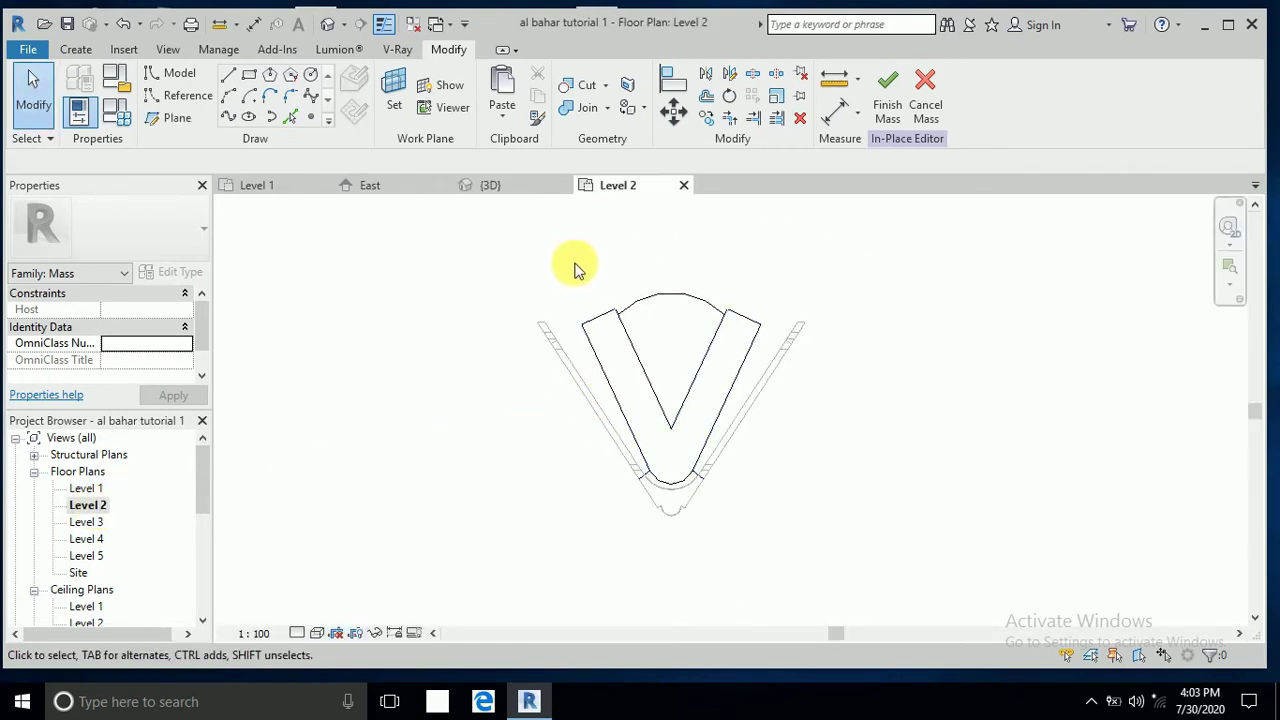
drag(571, 263, 773, 537)
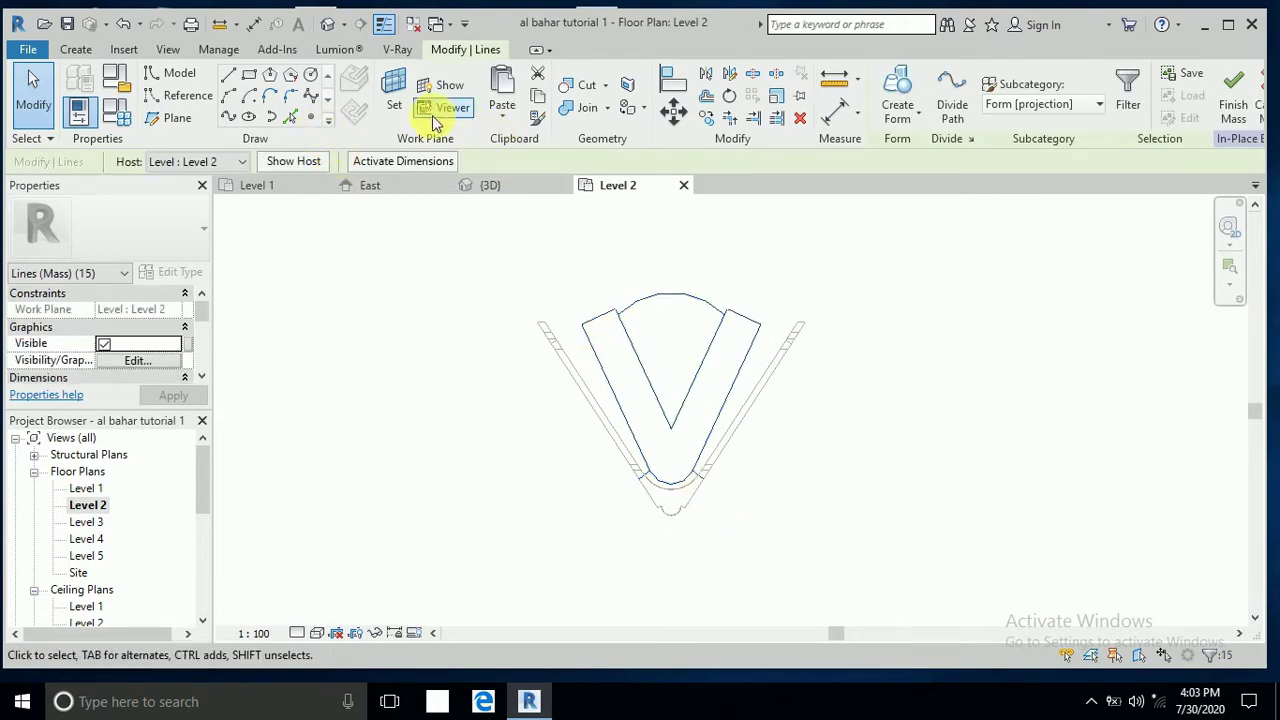
click(776, 96)
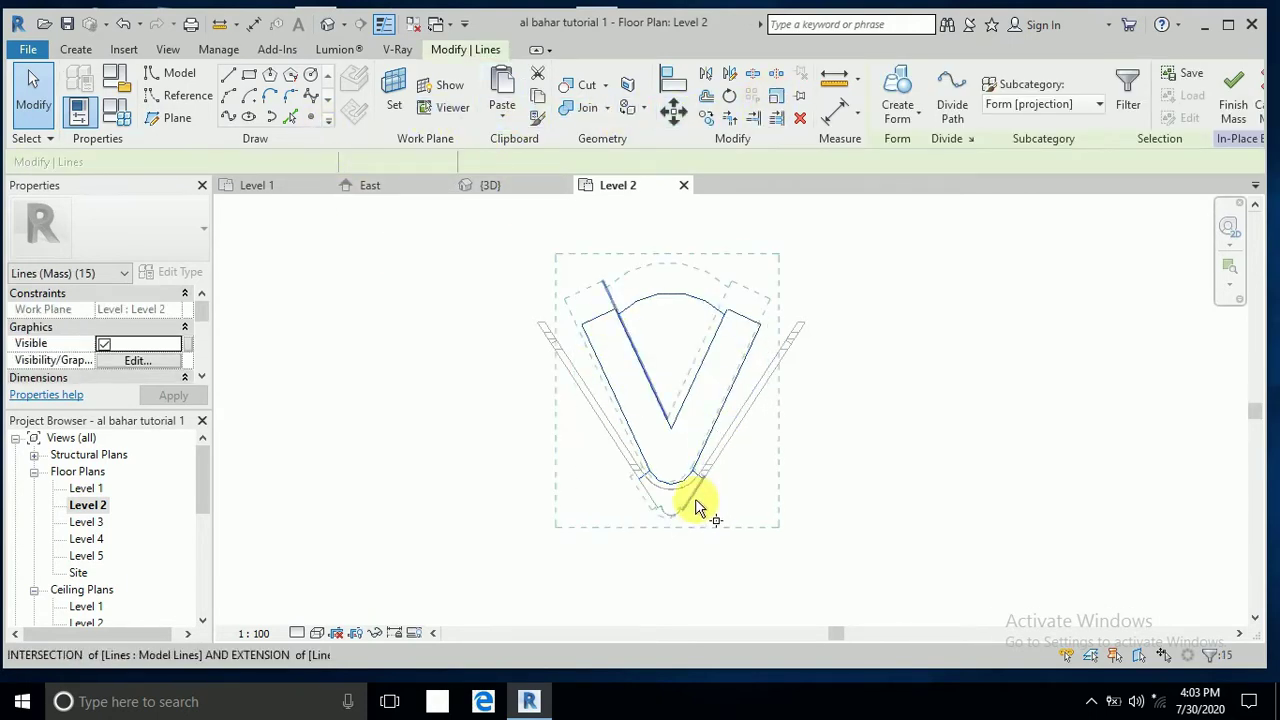
scroll(690, 512, up, 2)
click(657, 527)
scroll(657, 527, down, 2)
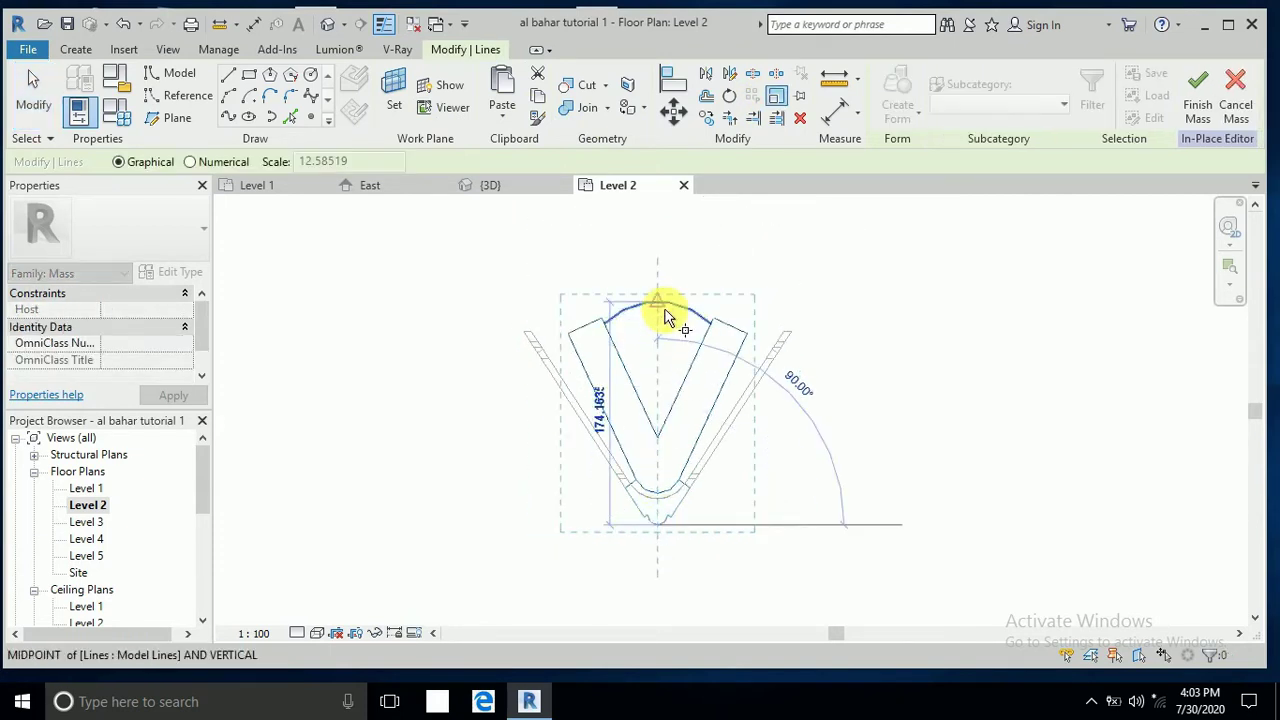
click(665, 310)
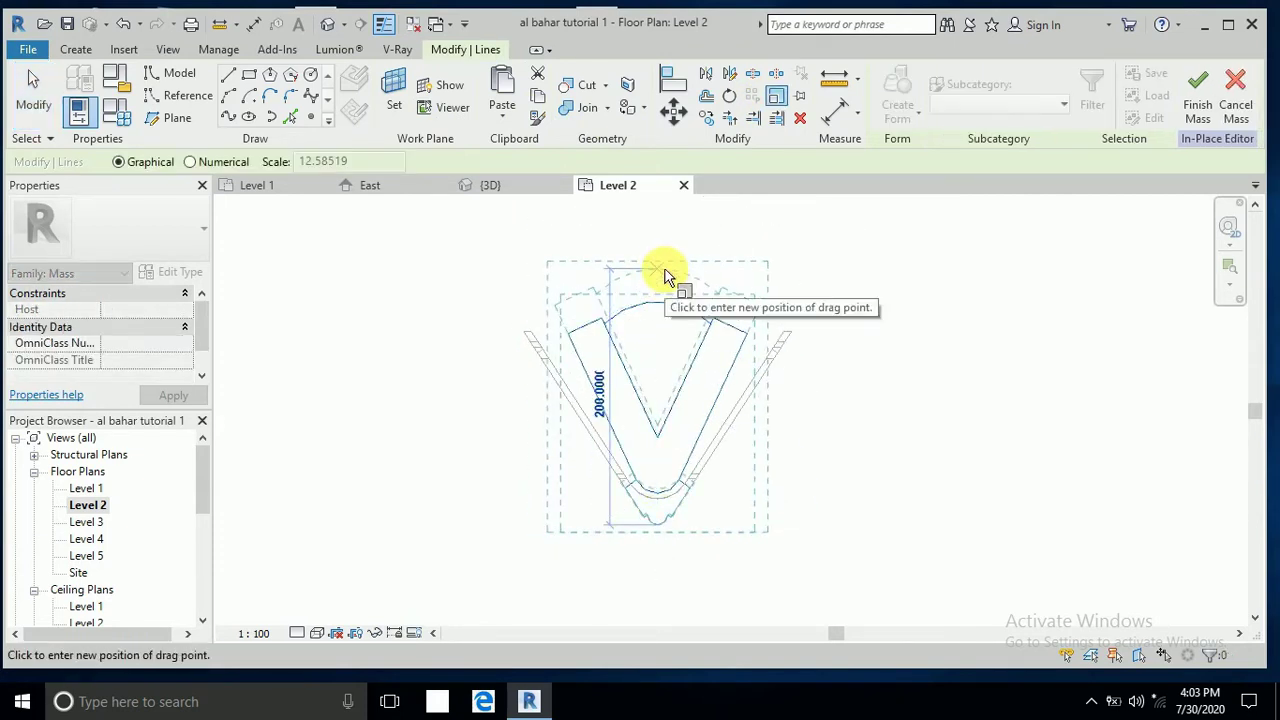
scroll(662, 279, up, 1)
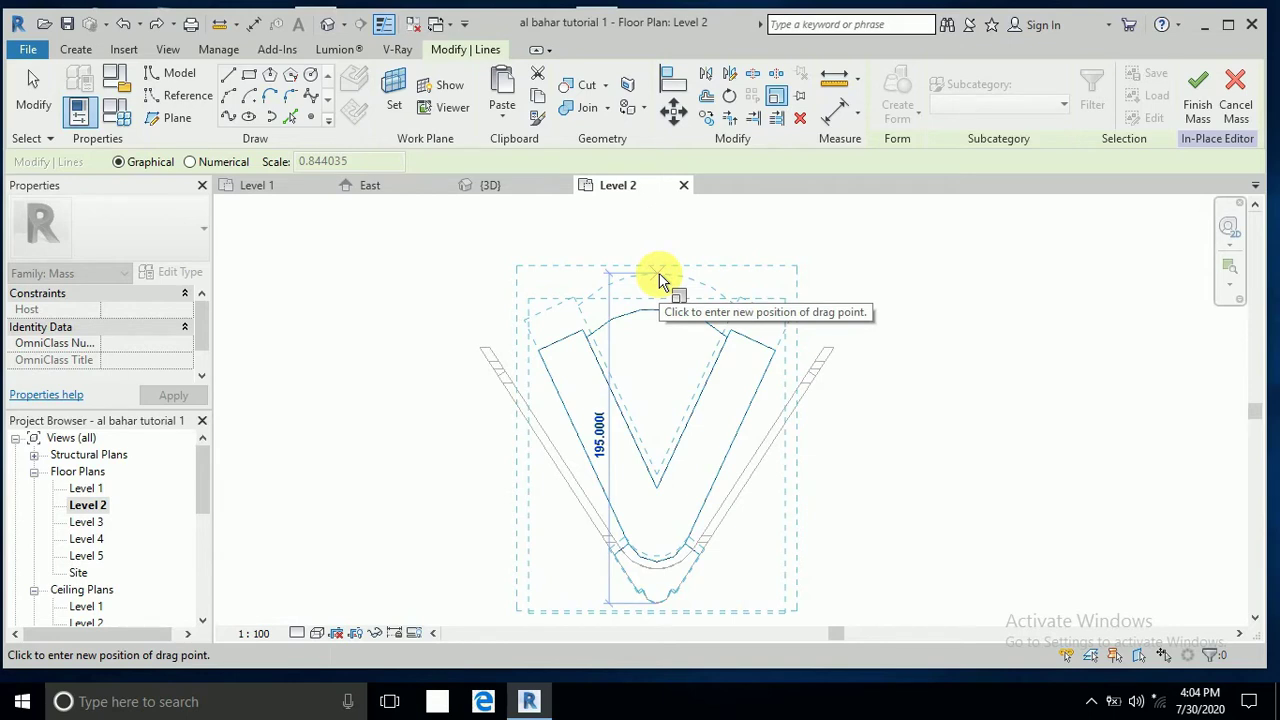
text(1)
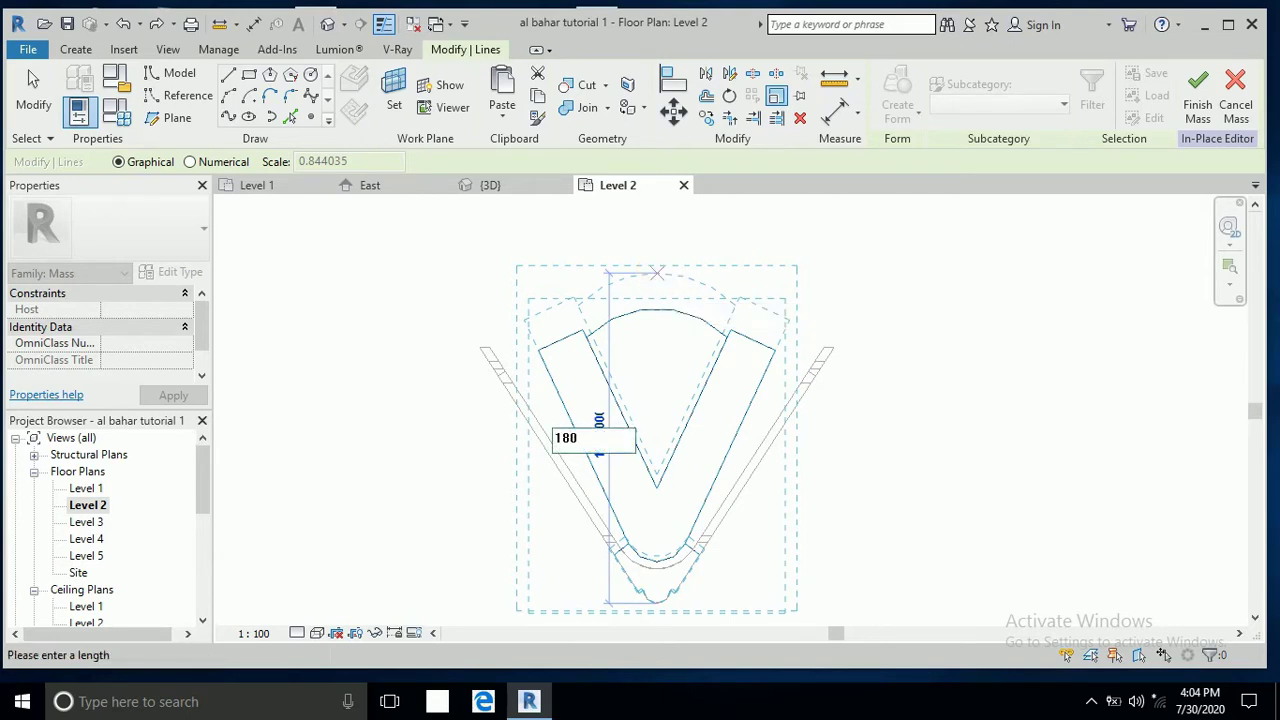
text(80)
key(Return)
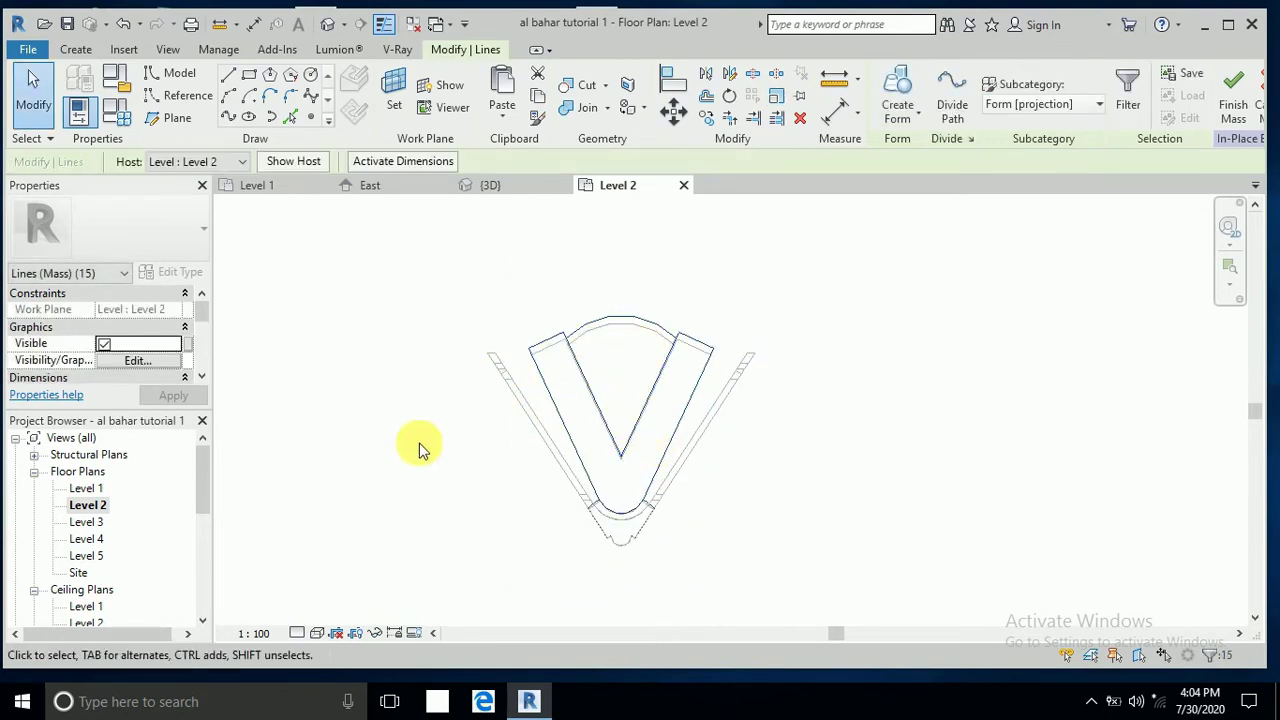
On the Level 3 floor plan, scale down the fan profile from the midpoint of the frame's bottom arc, using its top arc midpoint as reference.
double_click(87, 522)
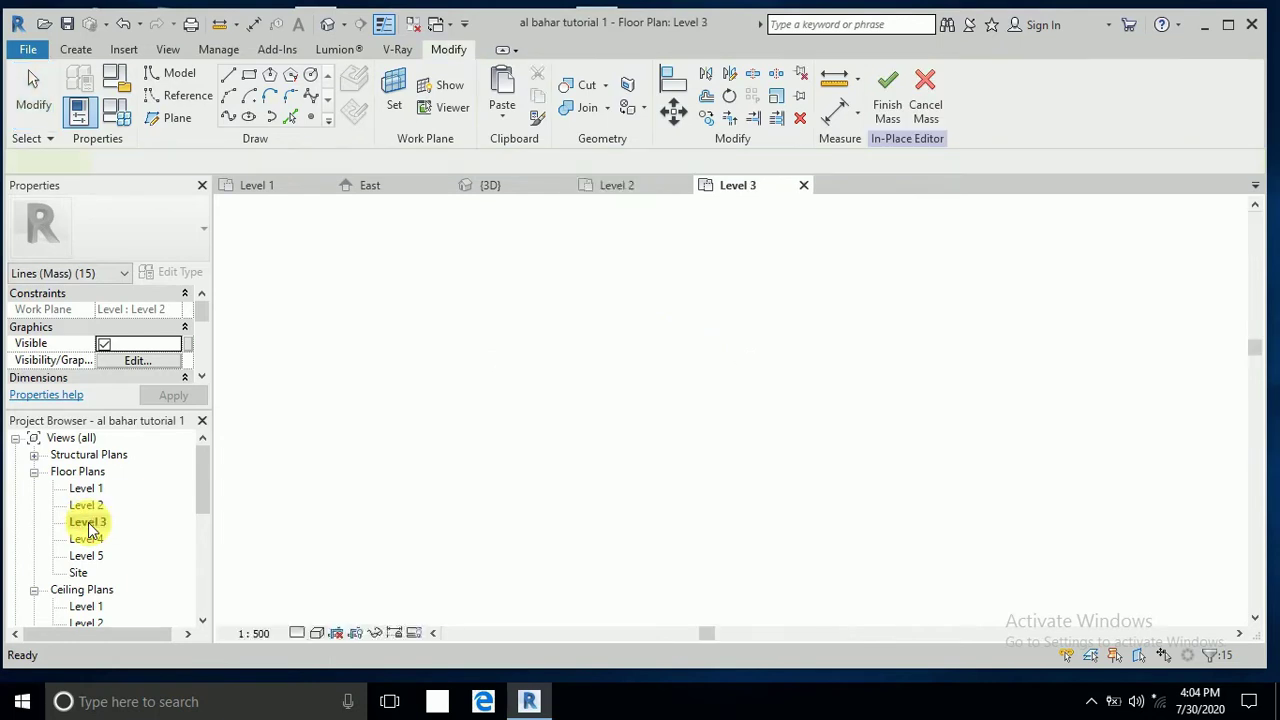
drag(576, 203, 893, 566)
key(Escape)
middle_drag(863, 511, 771, 523)
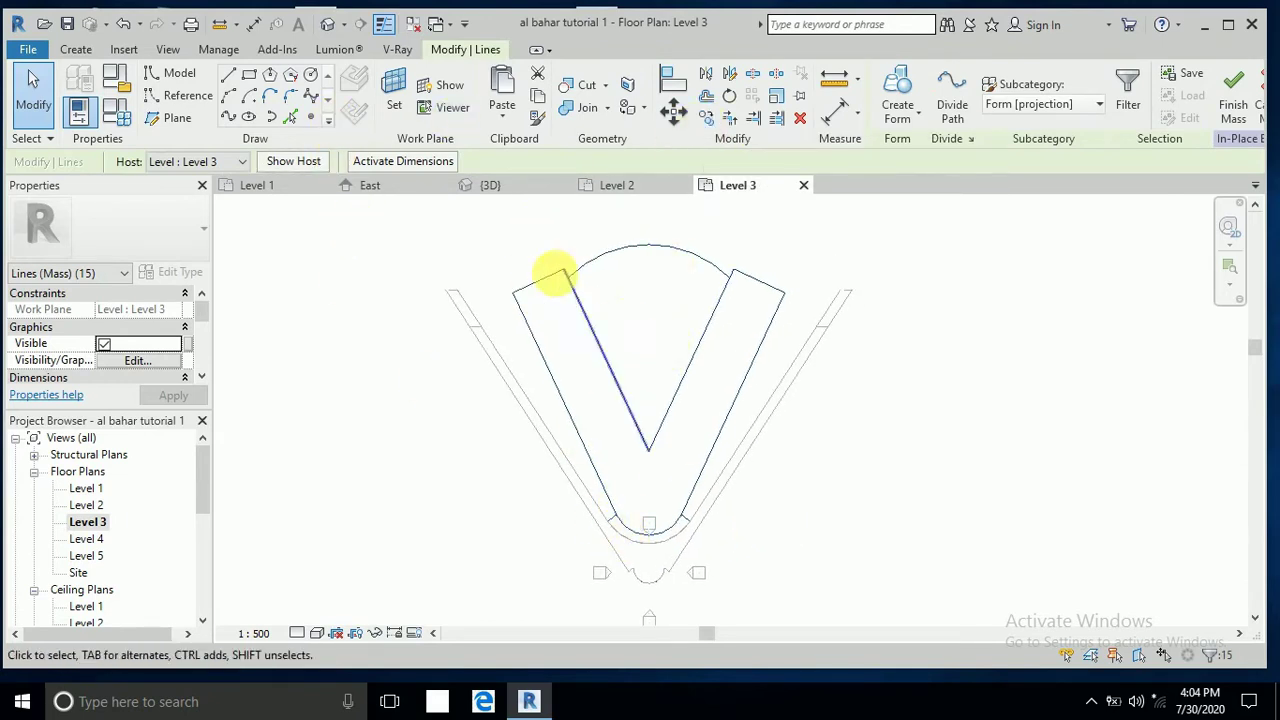
click(777, 97)
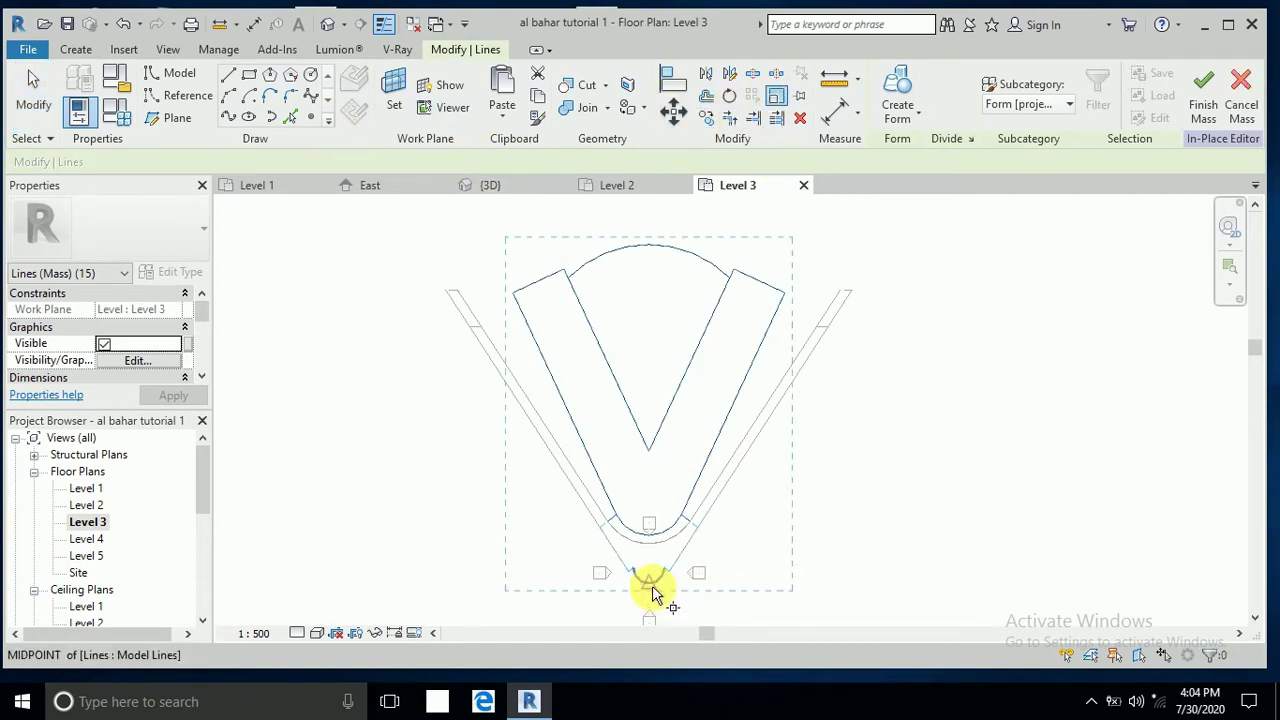
click(649, 580)
click(651, 257)
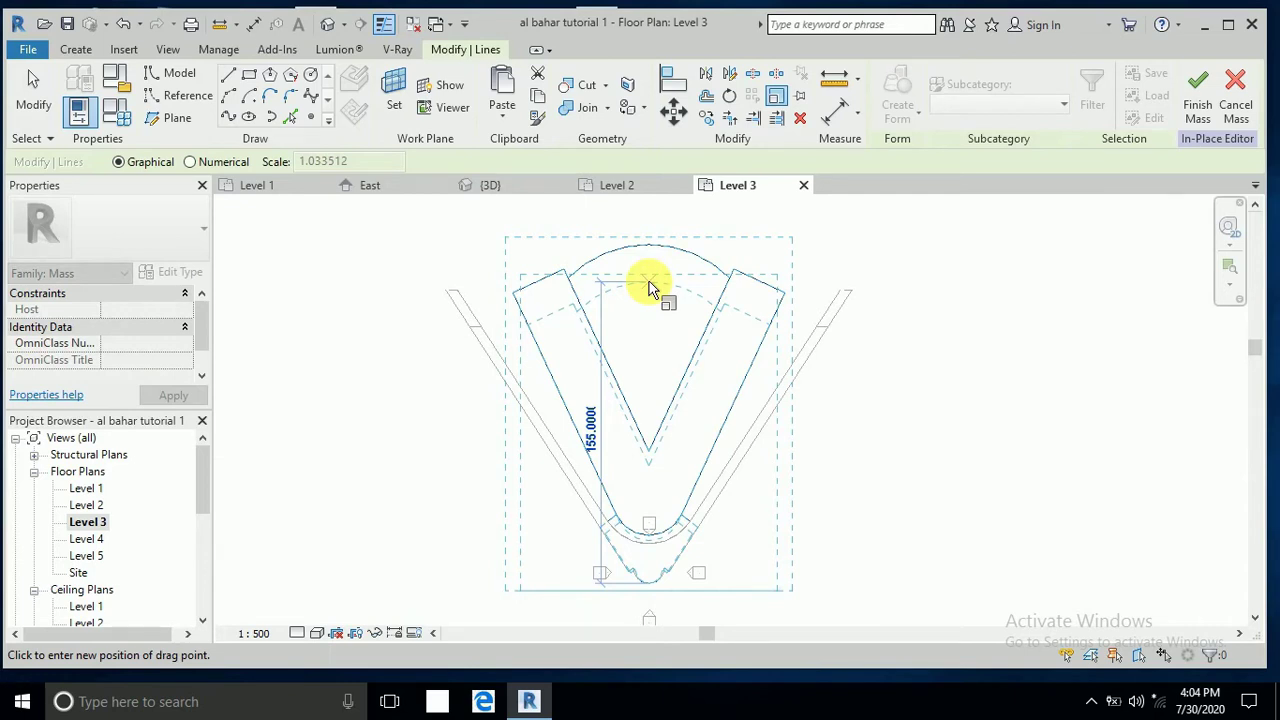
text(1)
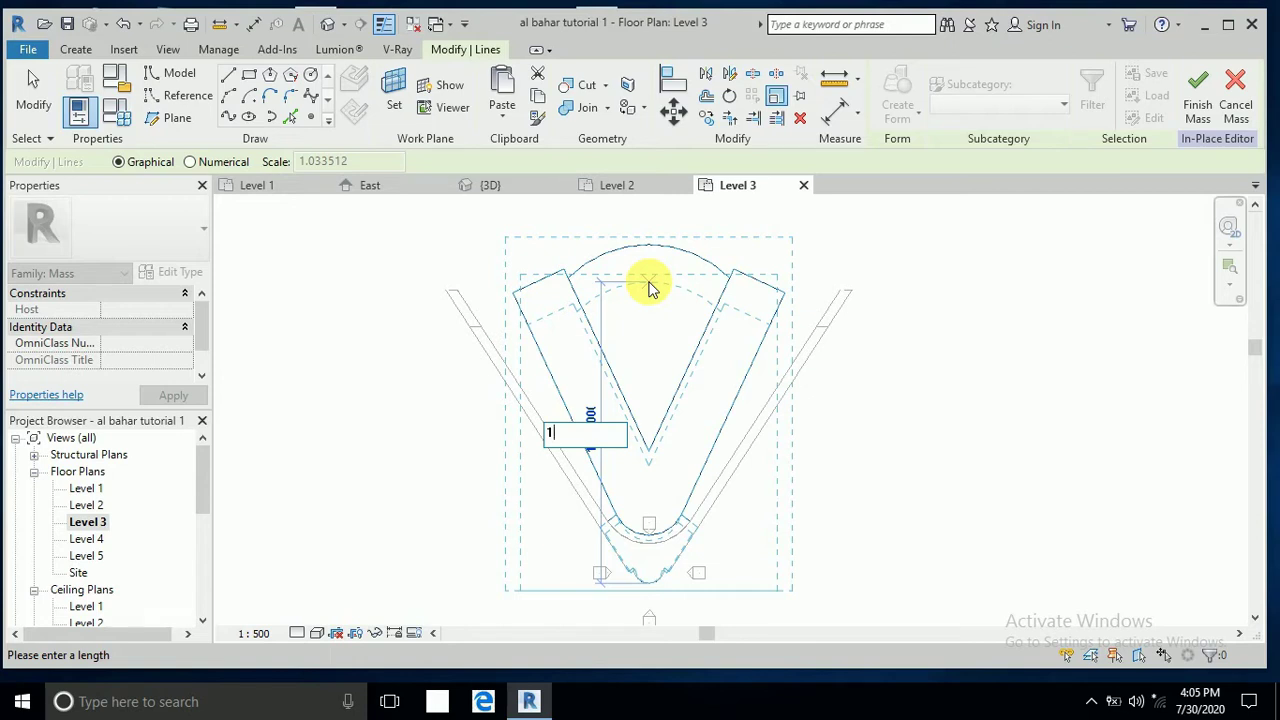
key(Escape)
key(Escape)
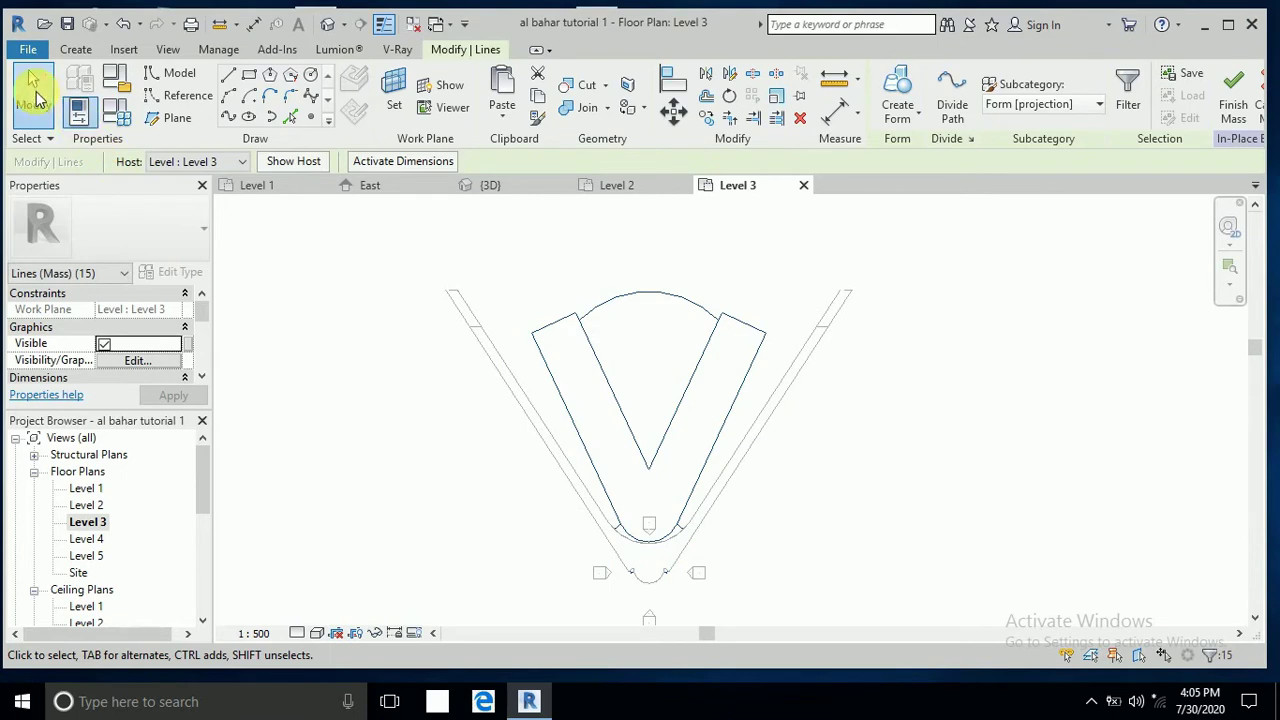
click(35, 98)
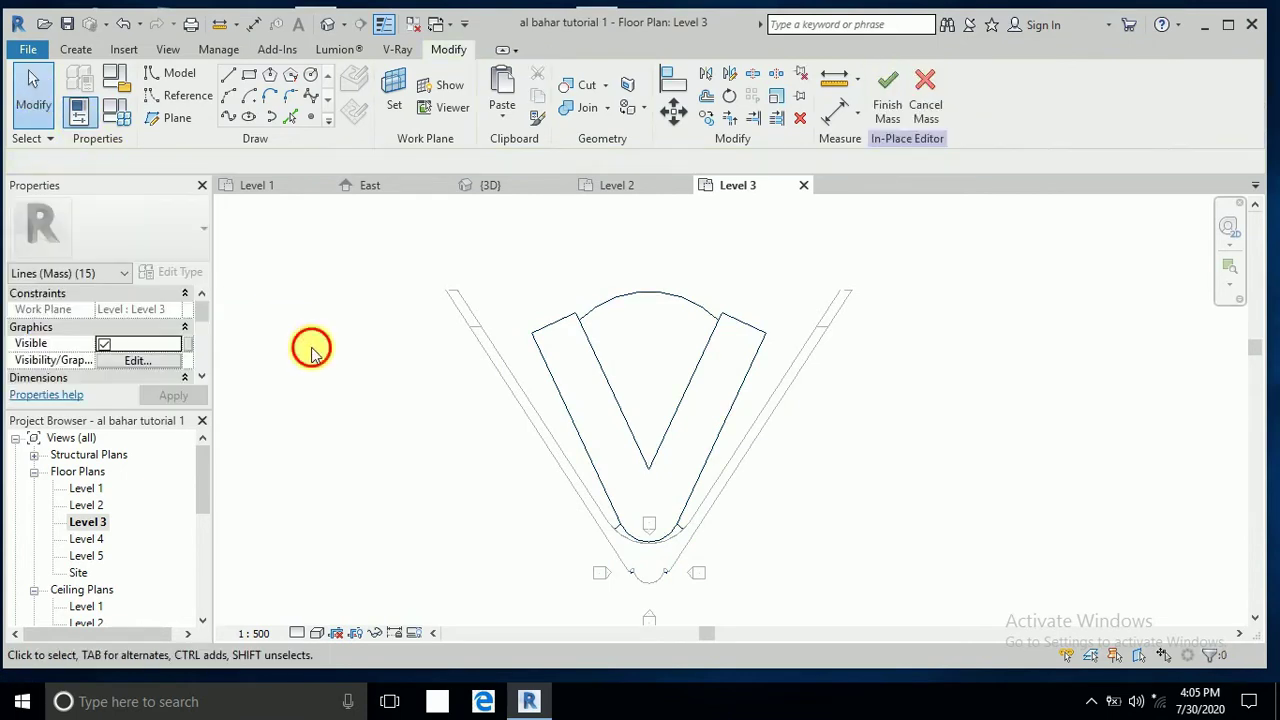
On the Level 4 floor plan, scale the fan profile from the frame's bottom arc so the distance to its top arc midpoint becomes 100.
double_click(87, 540)
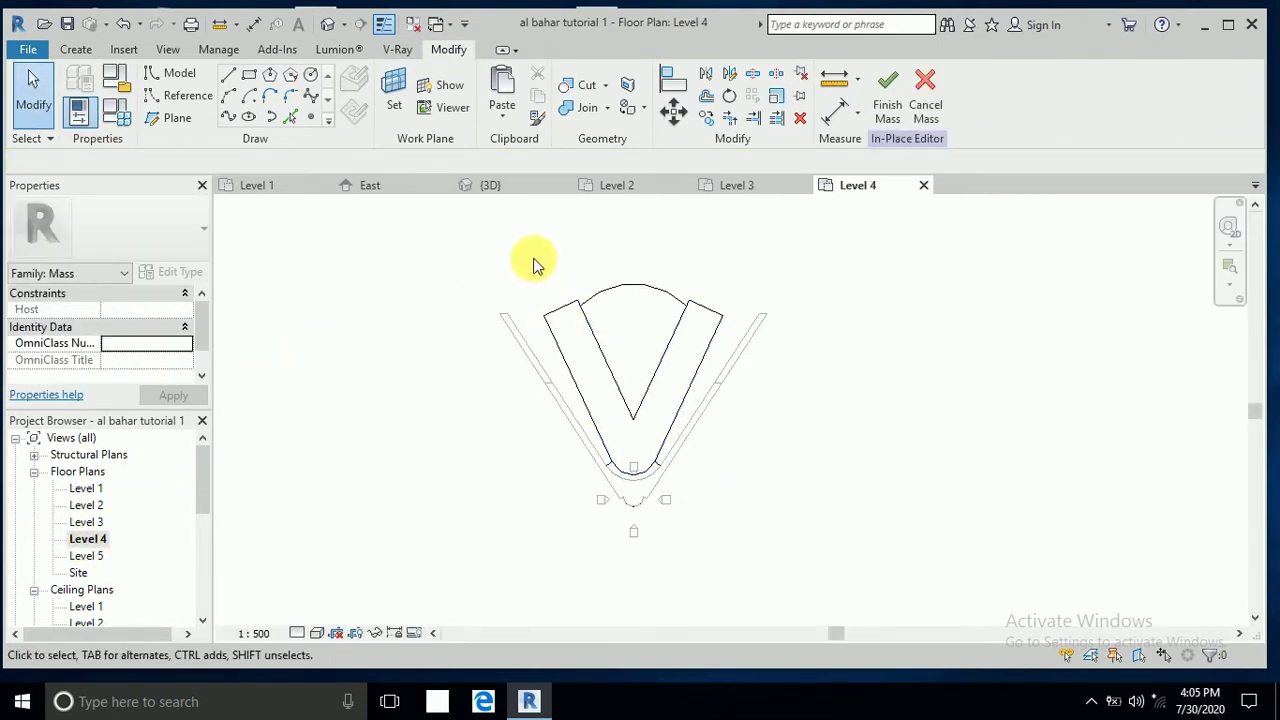
drag(533, 258, 740, 526)
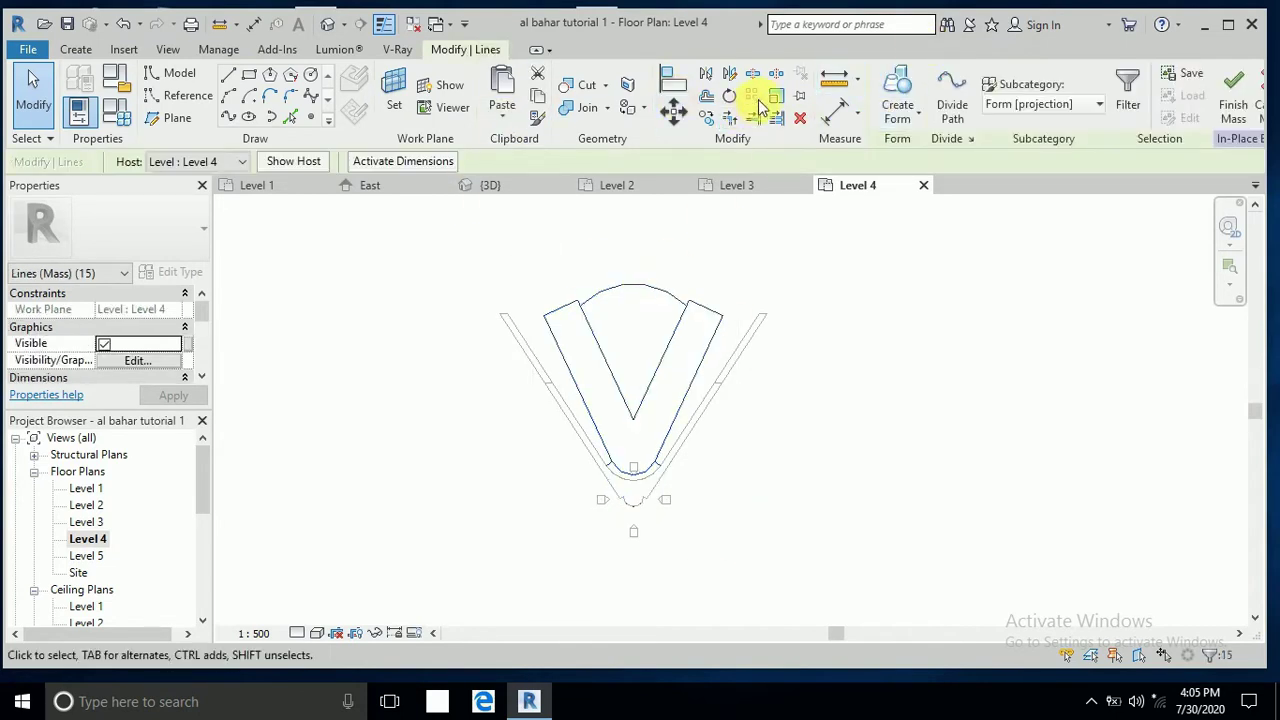
click(774, 97)
drag(633, 395, 633, 505)
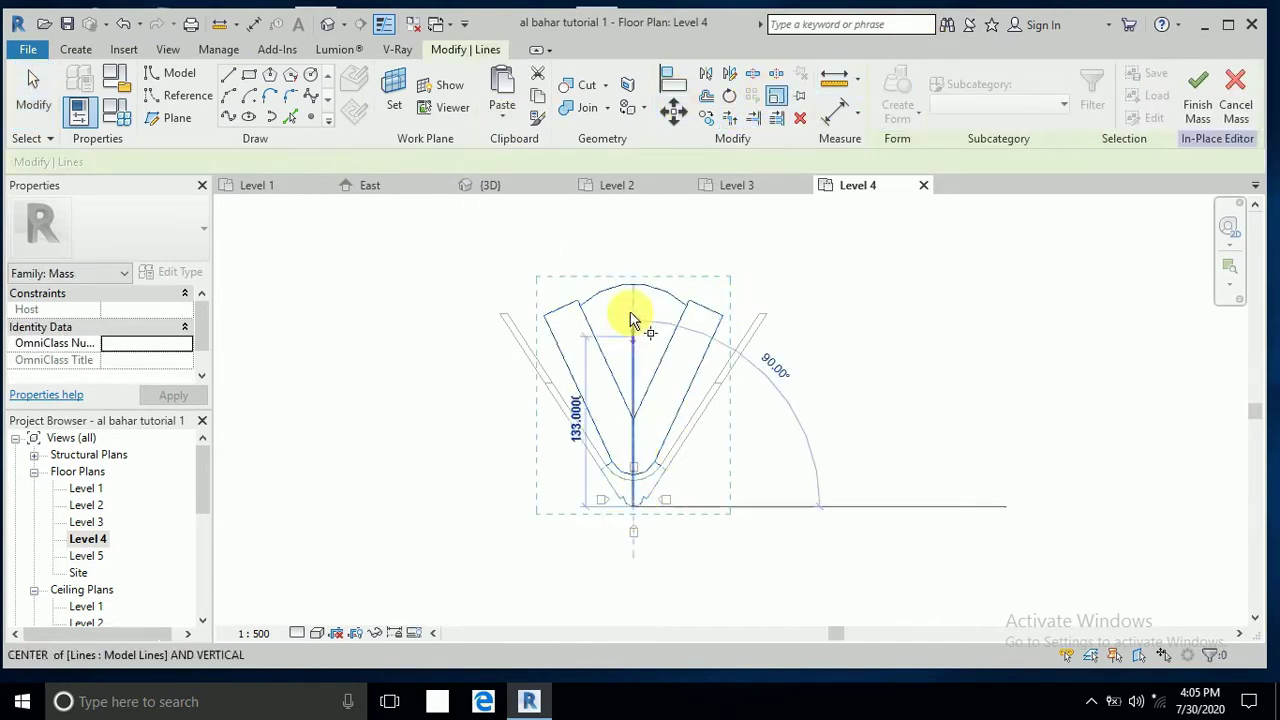
key(r)
key(e)
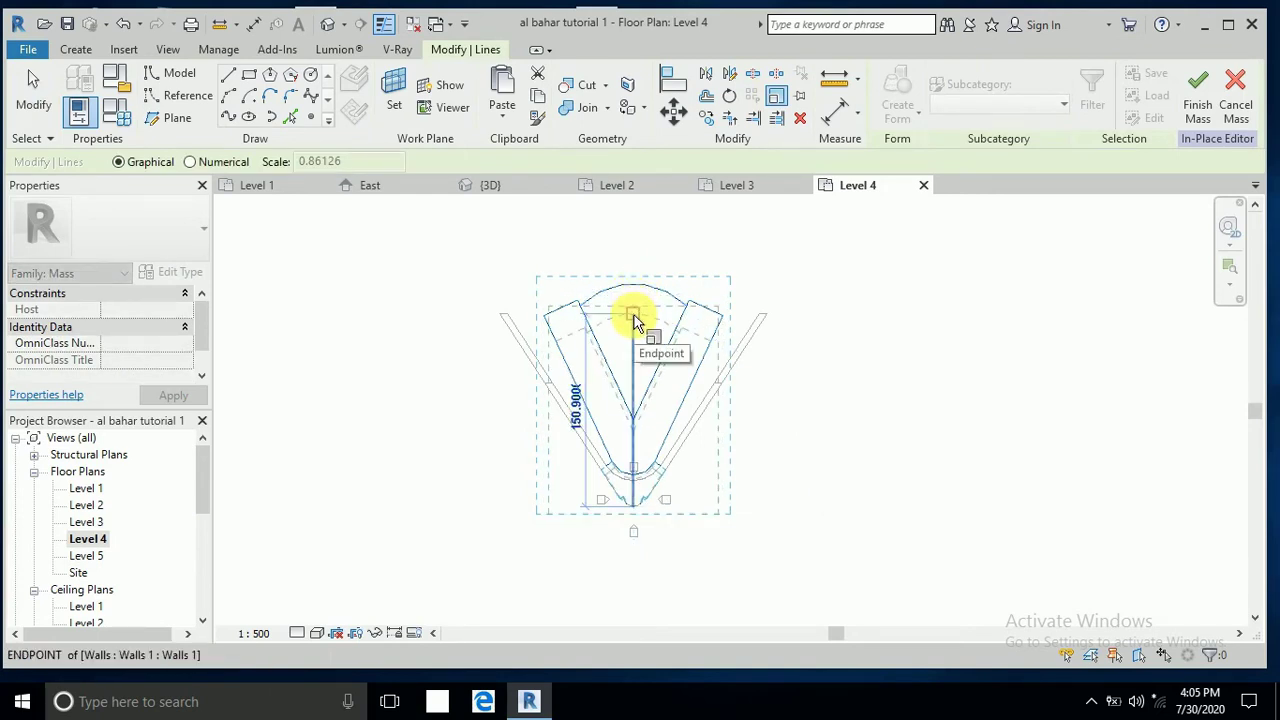
text(100)
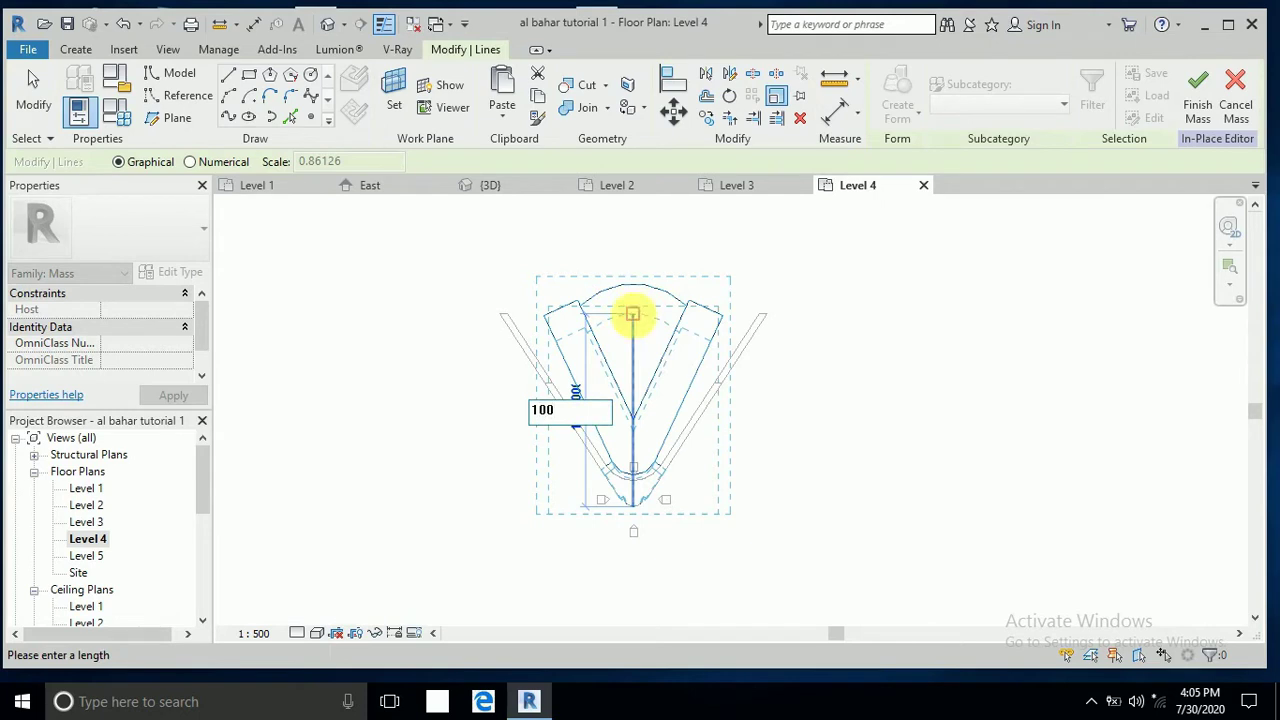
key(Return)
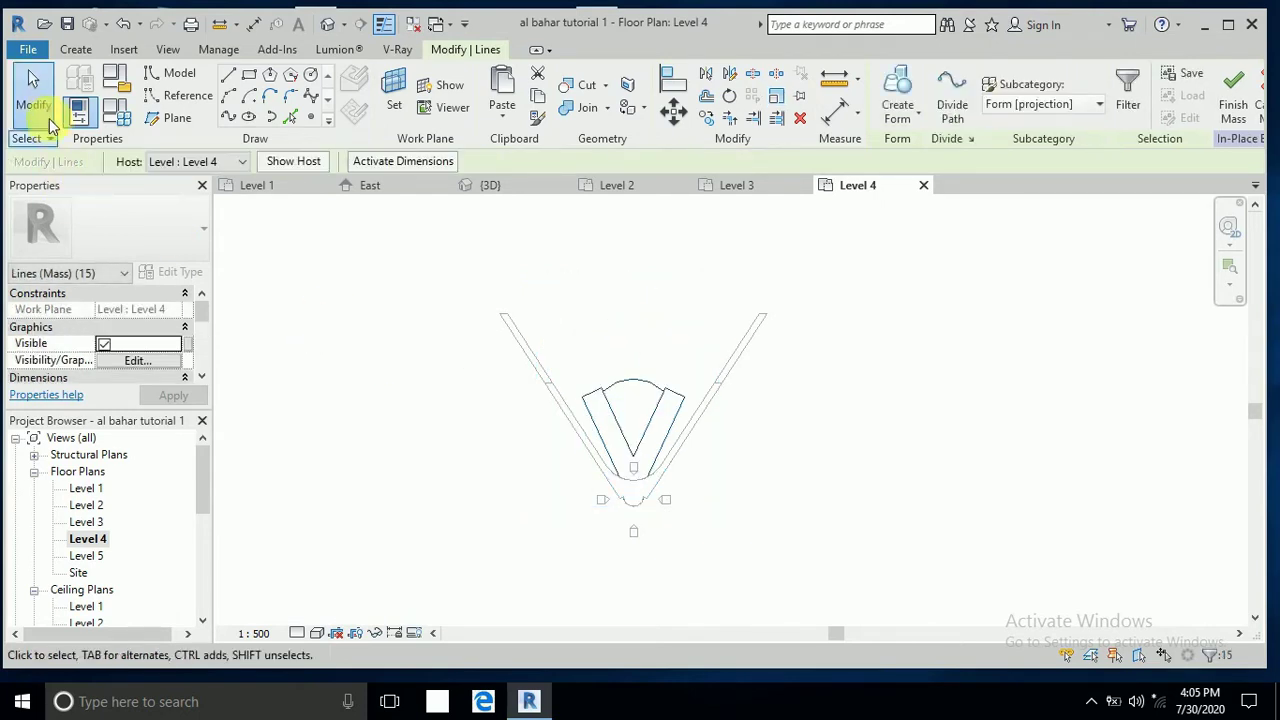
click(315, 365)
In the 3D view, create a solid form from the fan profiles of Levels 1 to 4 and finish the in-place mass.
click(332, 25)
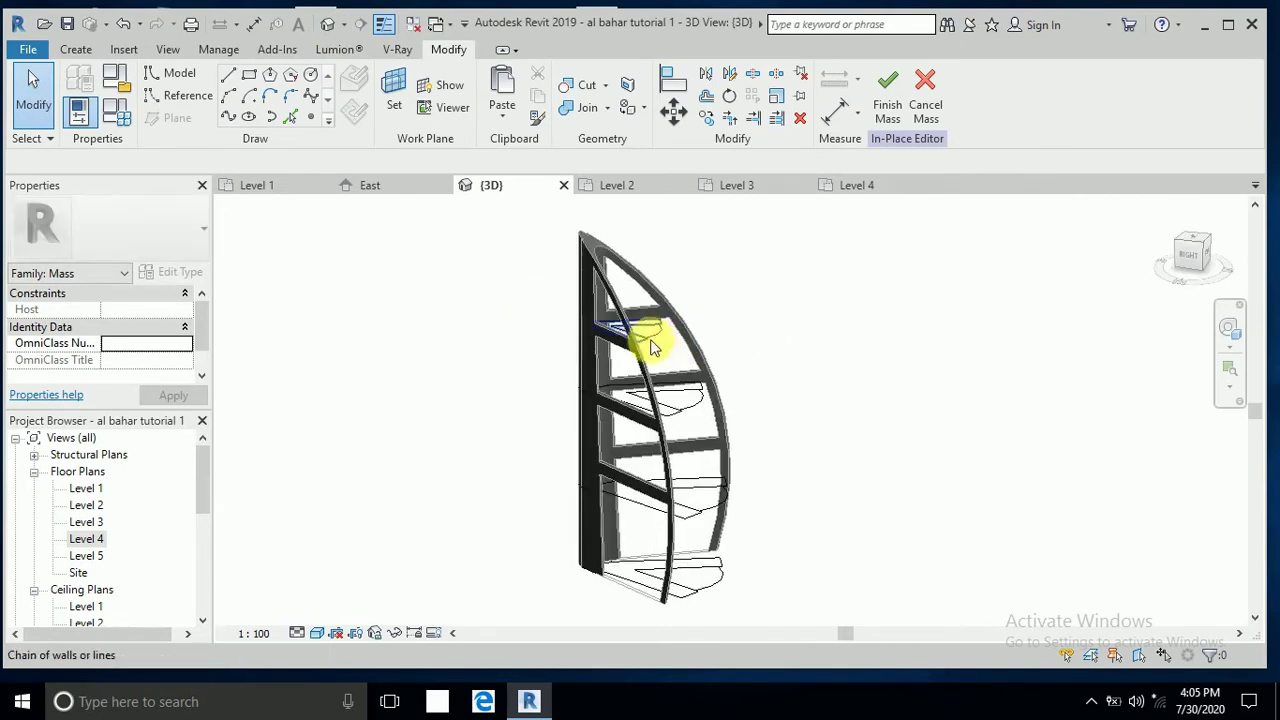
scroll(651, 340, up, 2)
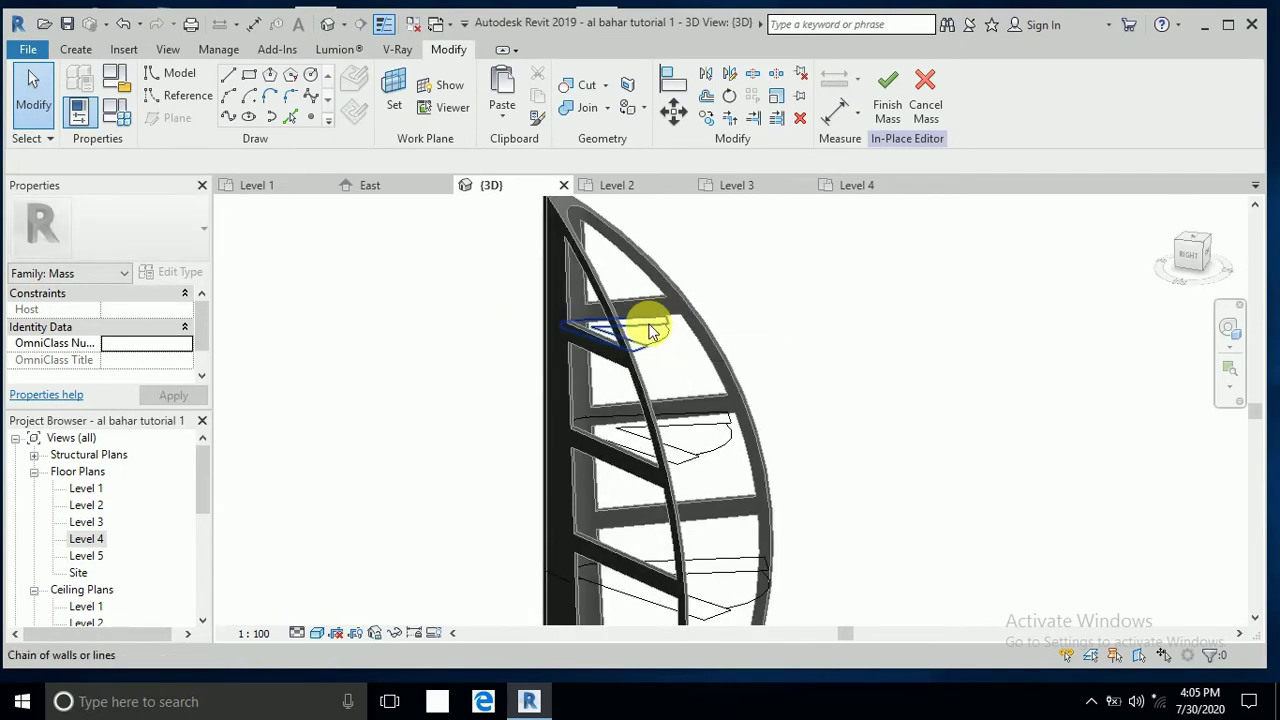
click(651, 333)
ctrl+click(634, 433)
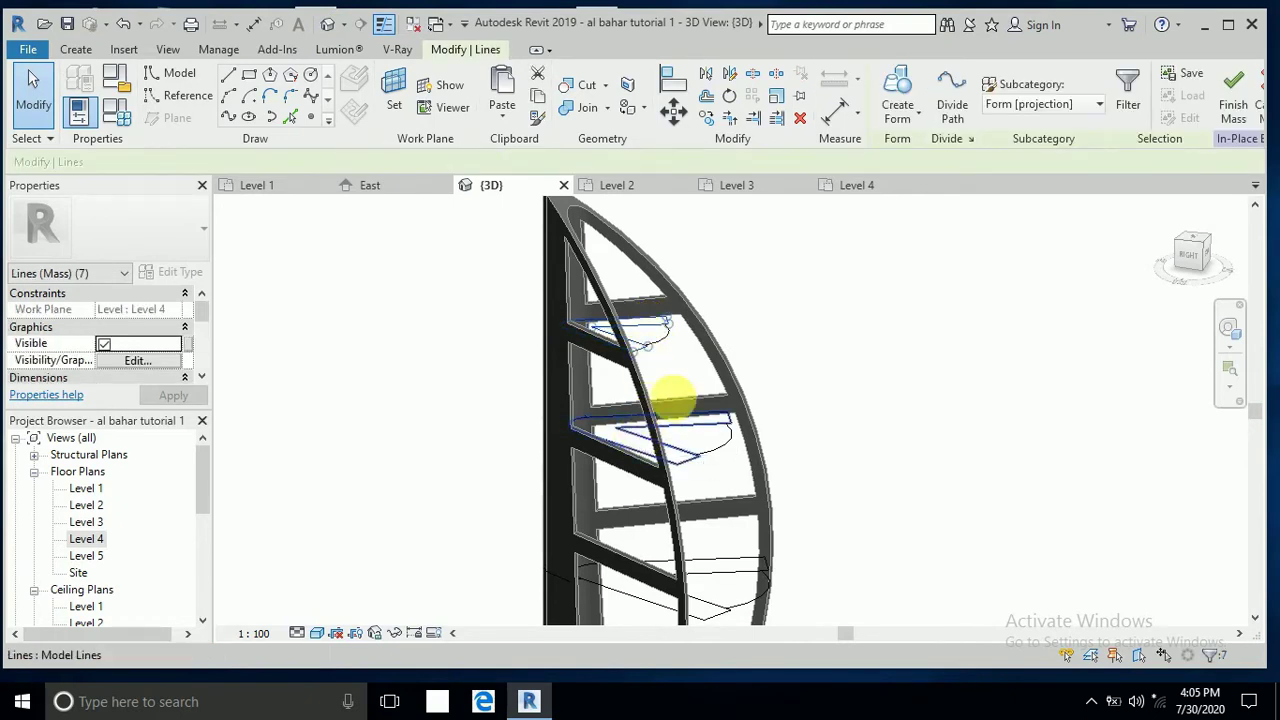
scroll(672, 400, down, 2)
ctrl+click(658, 466)
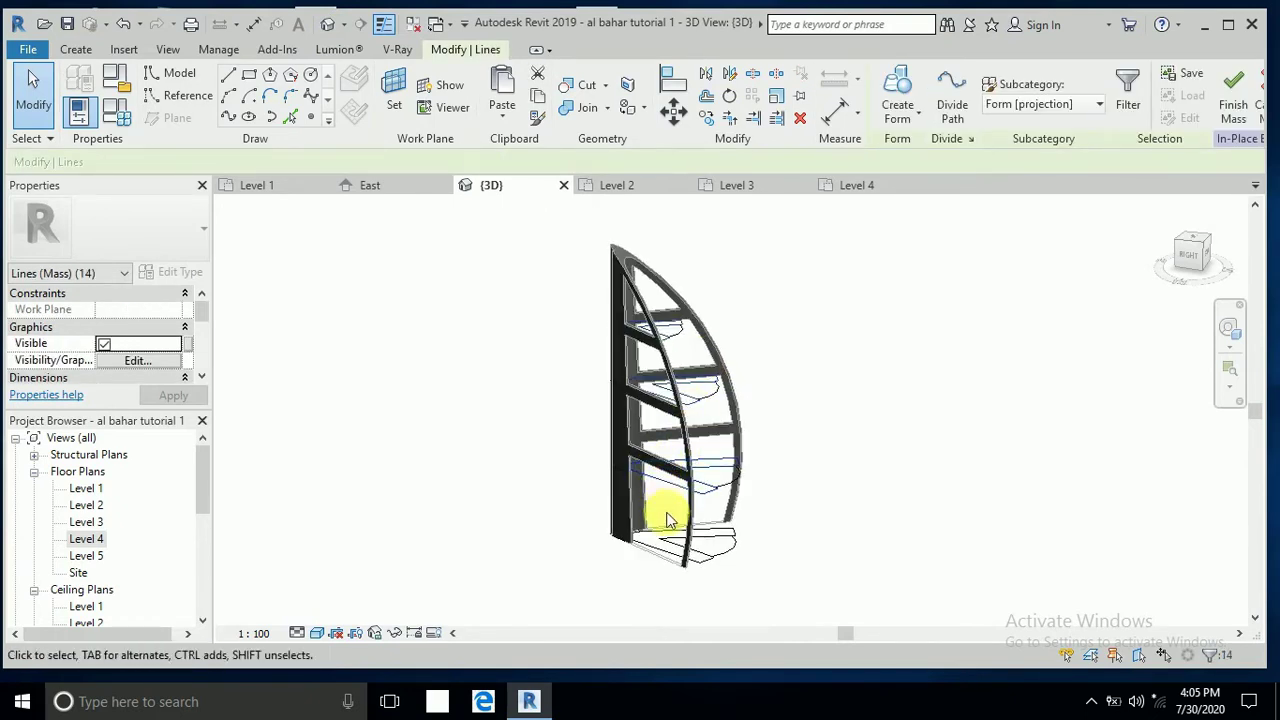
ctrl+click(663, 550)
ctrl+click(666, 543)
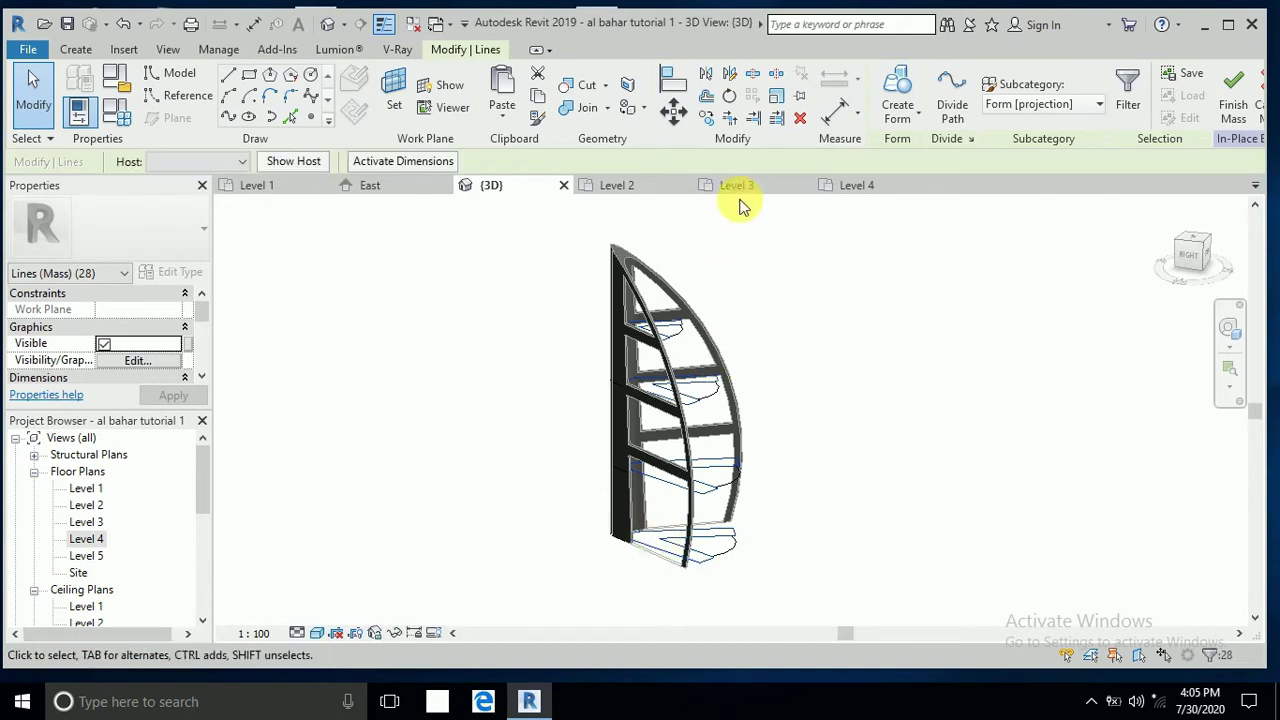
click(900, 106)
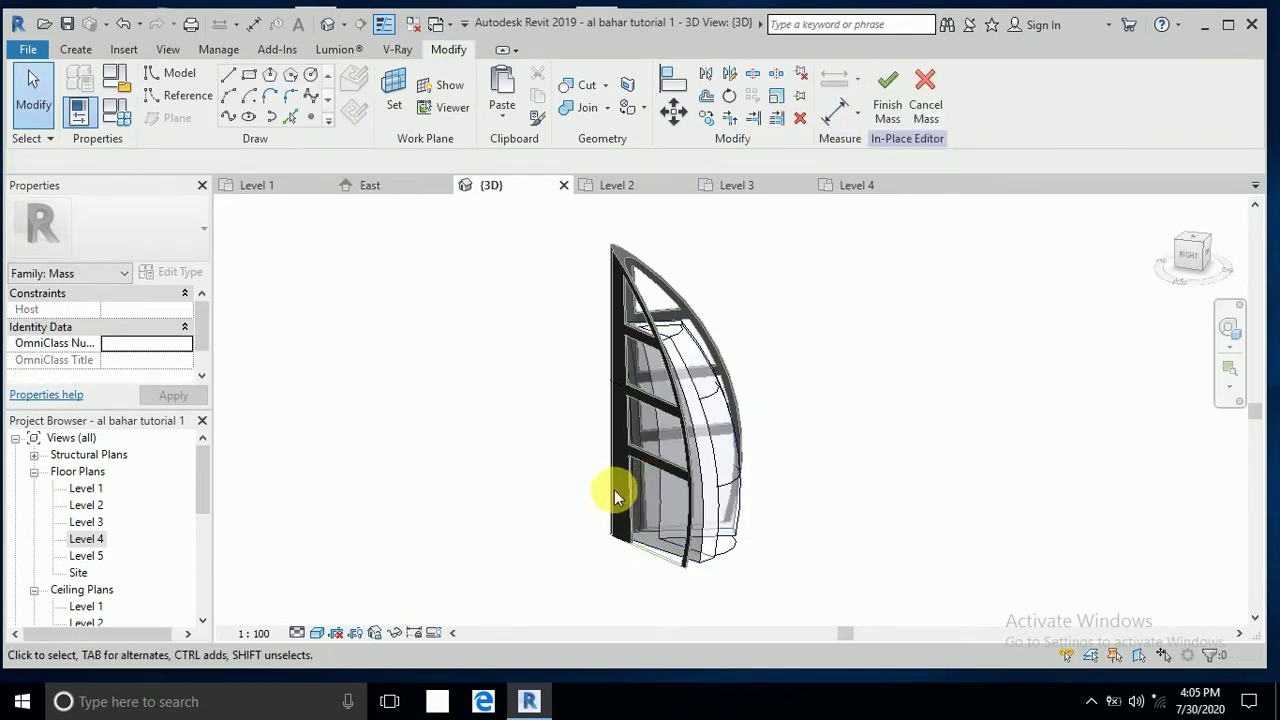
shift+middle_drag(615, 497, 866, 374)
scroll(797, 409, up, 2)
shift+middle_drag(797, 409, 812, 383)
scroll(794, 360, down, 2)
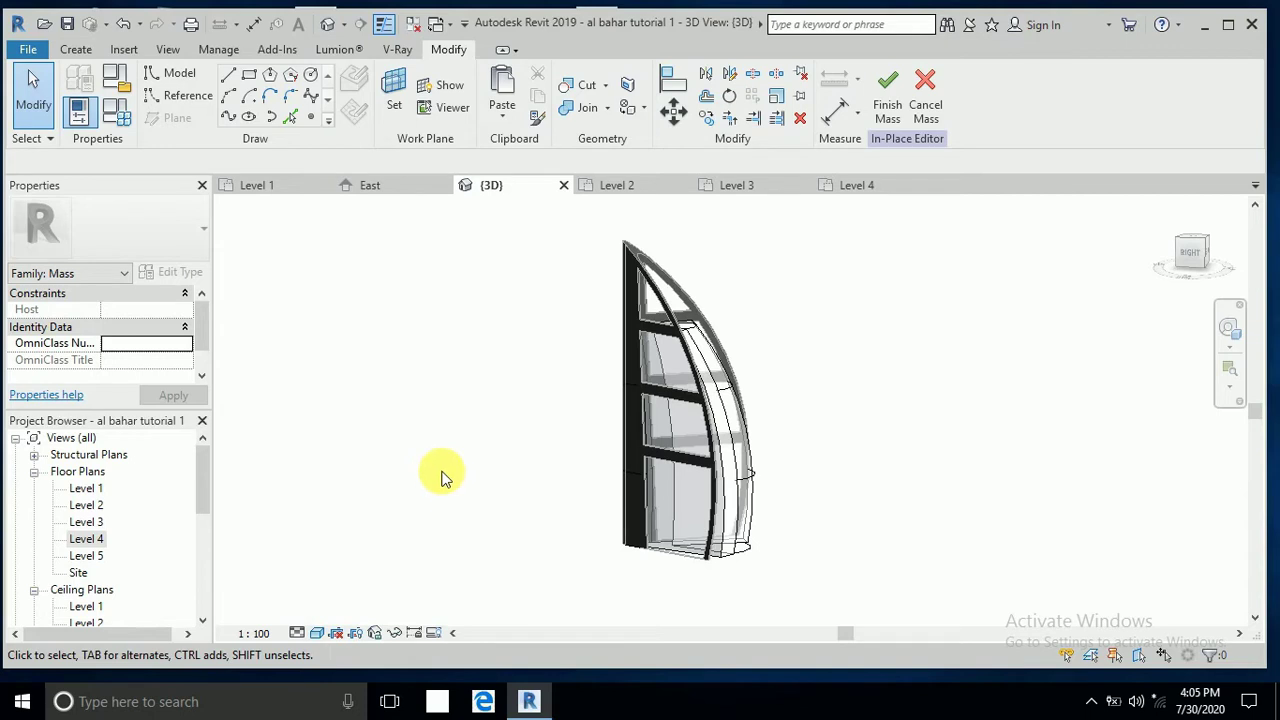
On the East elevation, add two levels stacked above Level 1 at an offset of 5 each, undoing the surplus overlapping level.
drag(200, 503, 203, 525)
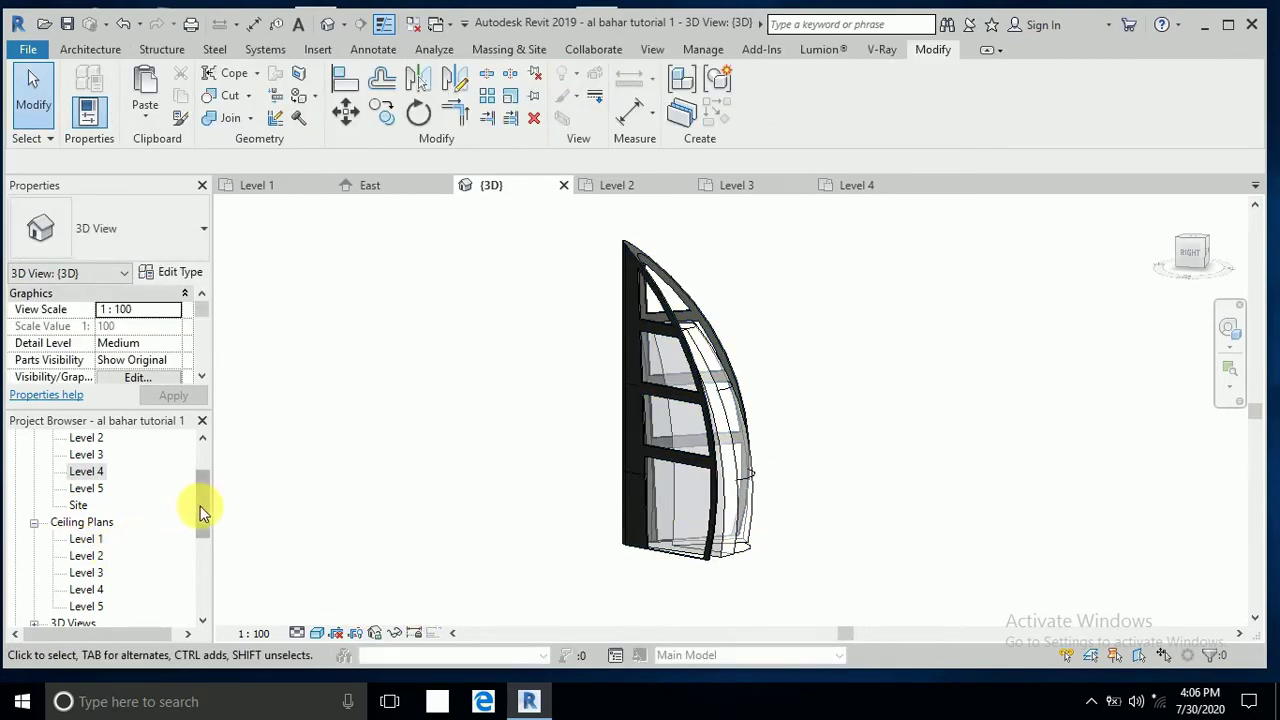
scroll(86, 560, down, 1)
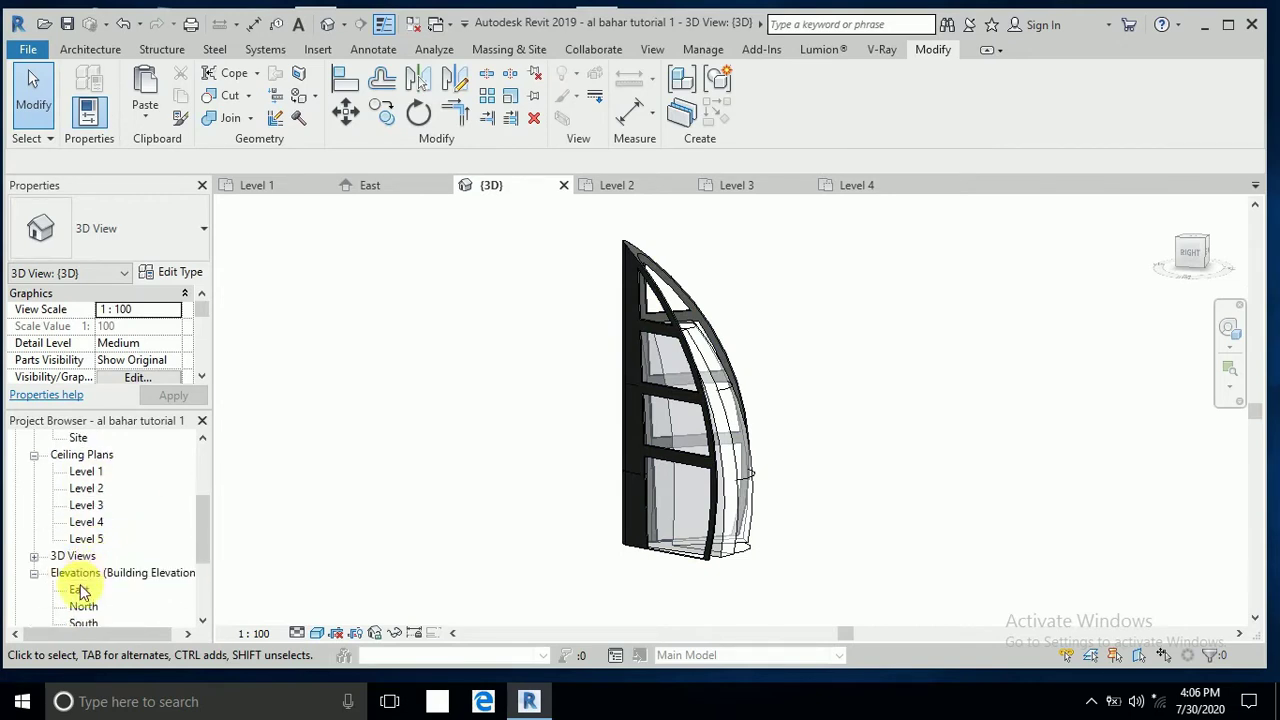
double_click(80, 590)
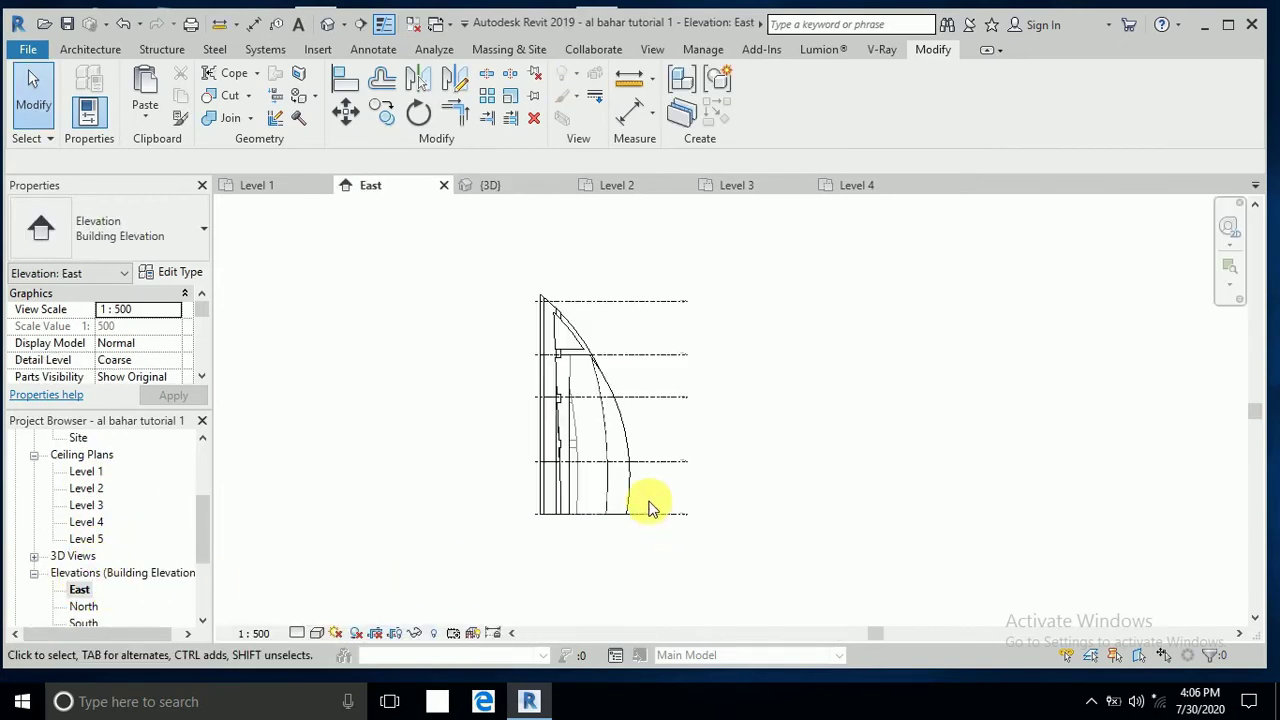
scroll(648, 508, up, 3)
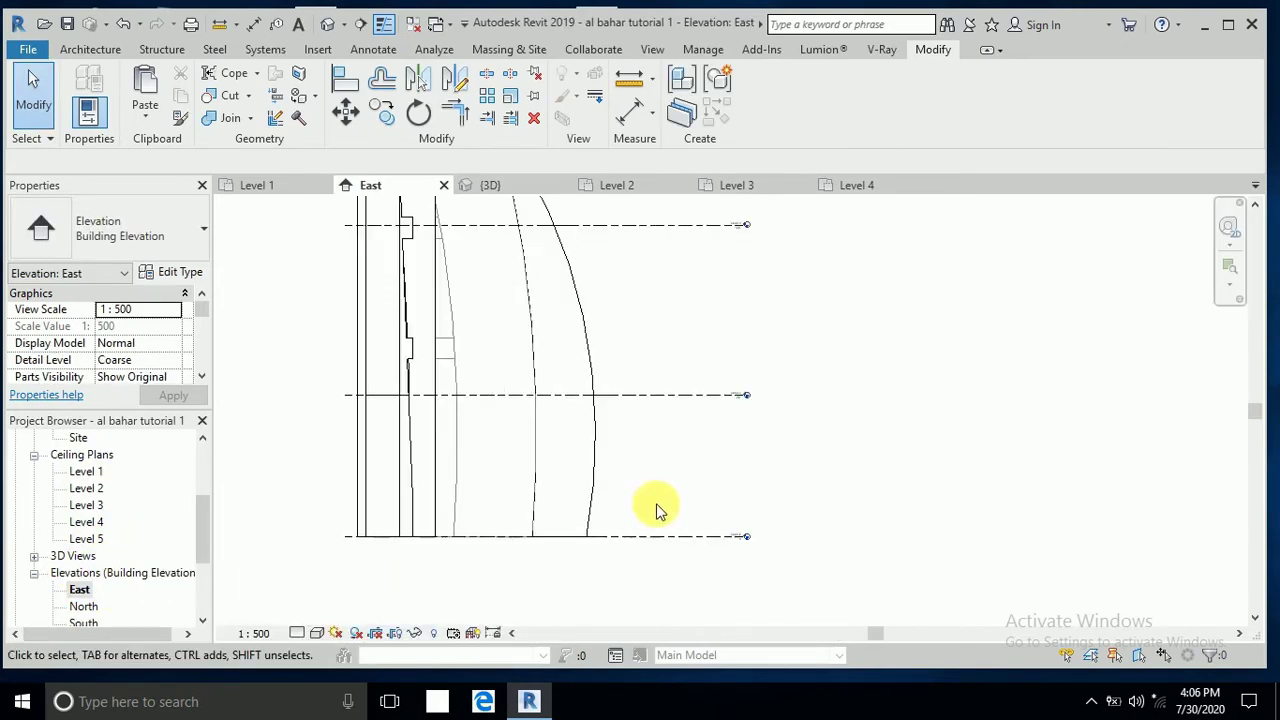
click(100, 60)
click(1097, 88)
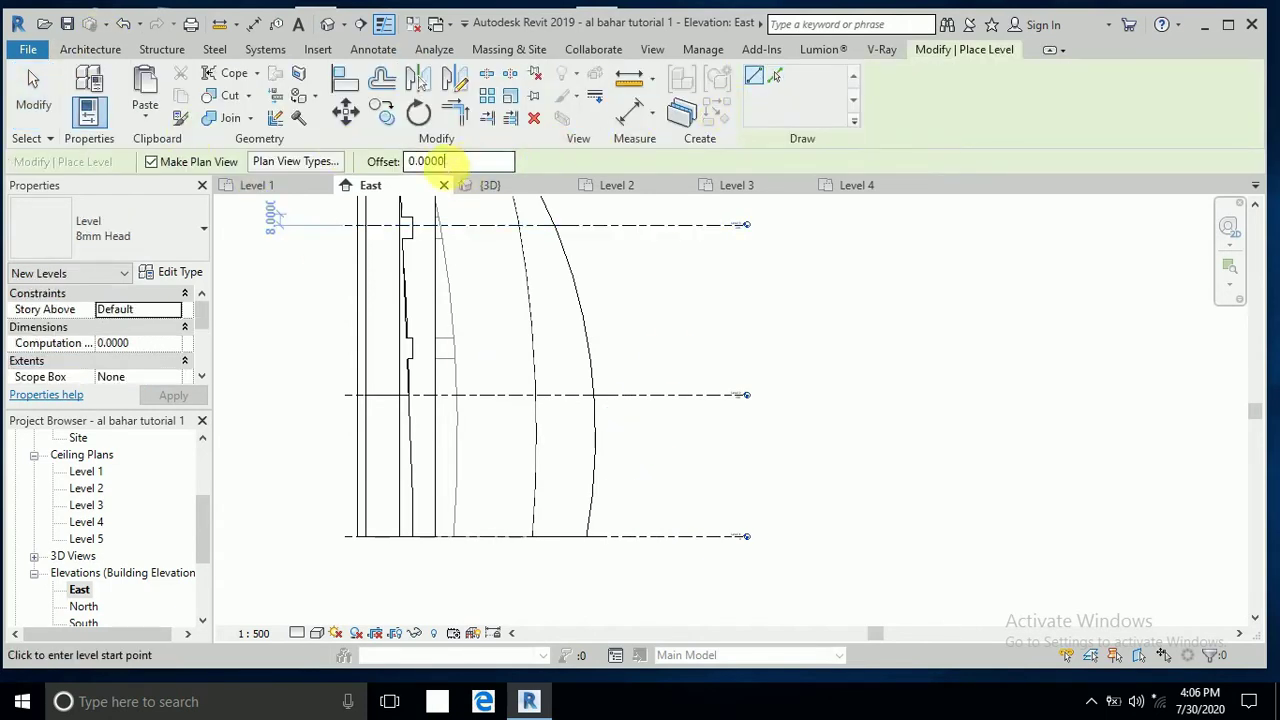
drag(443, 161, 385, 173)
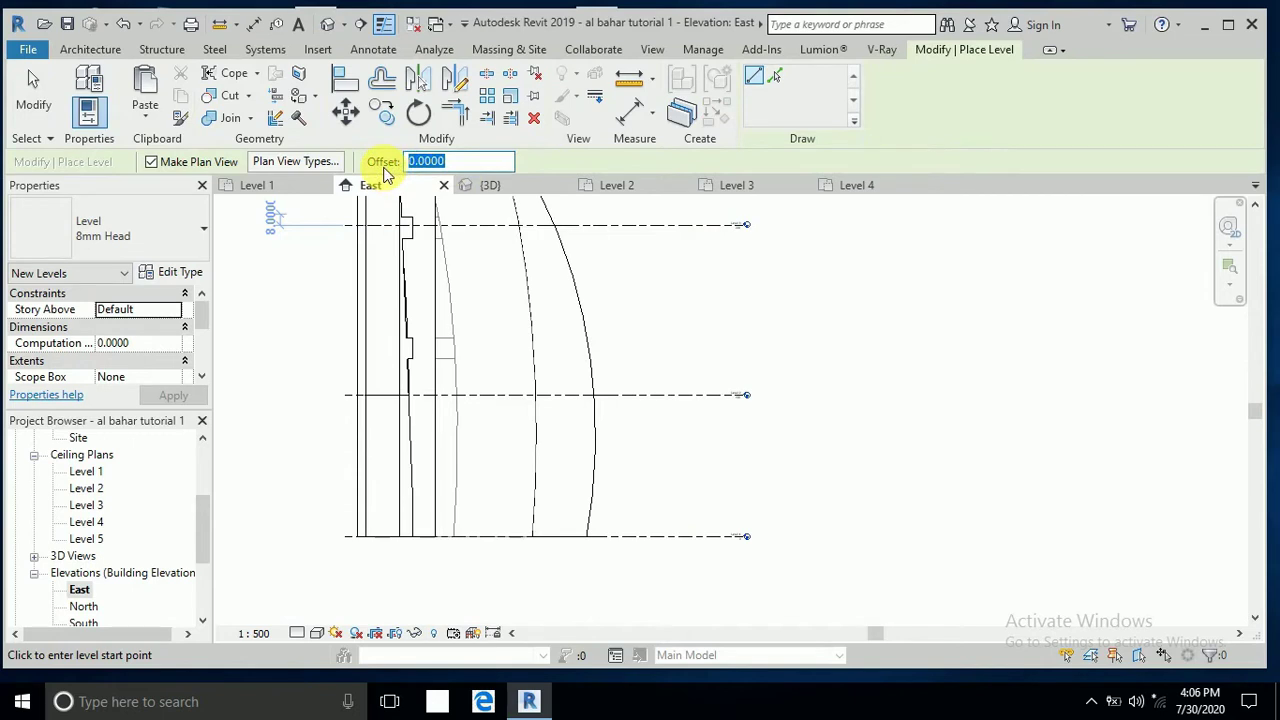
text(5)
key(Return)
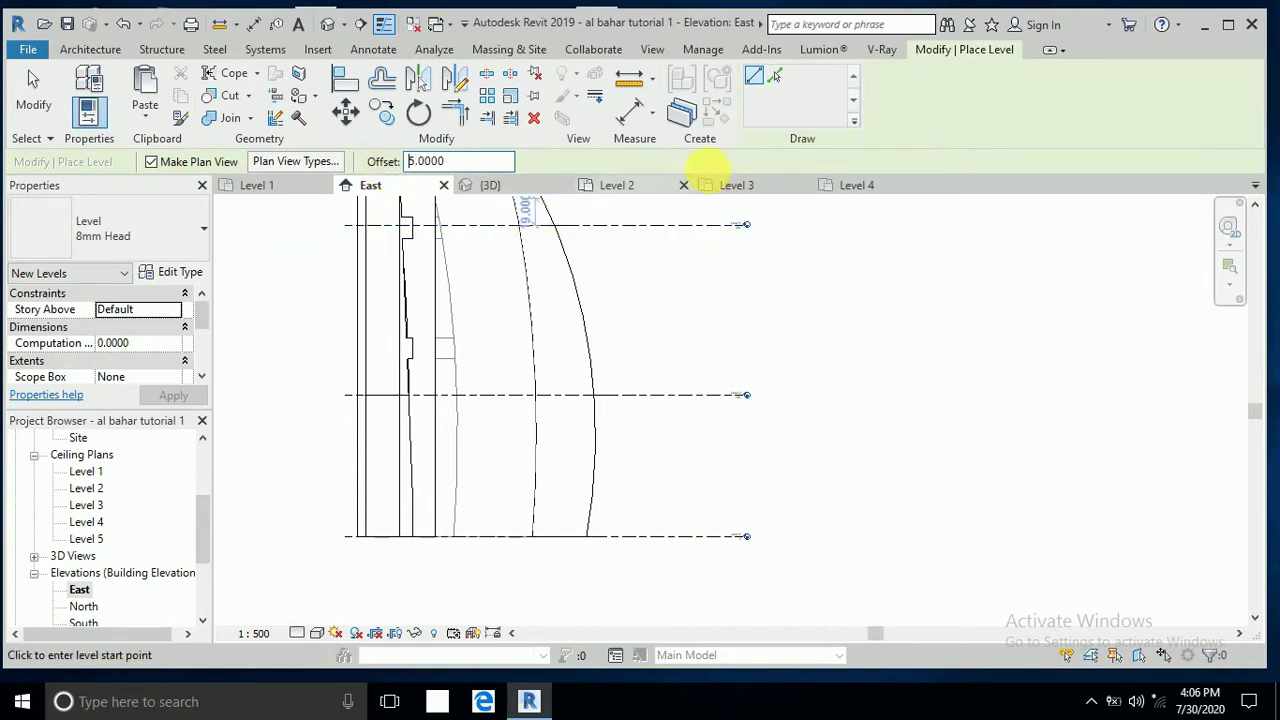
click(774, 80)
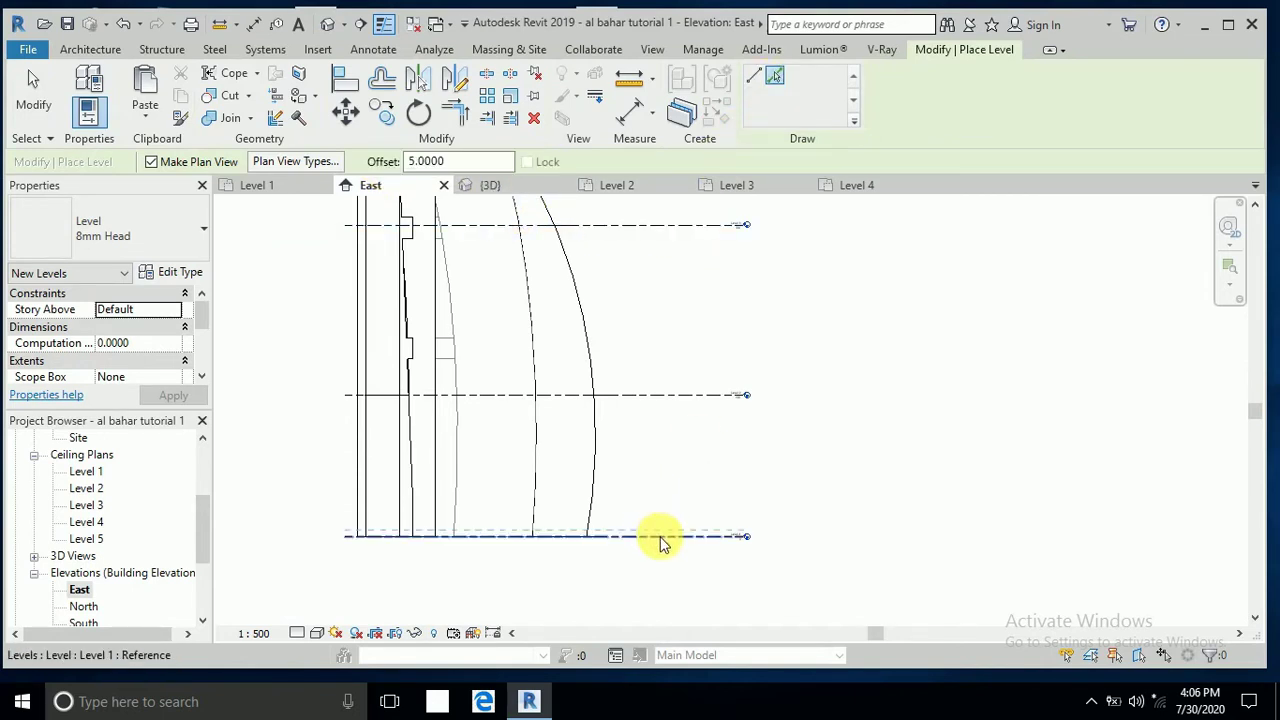
scroll(660, 540, up, 2)
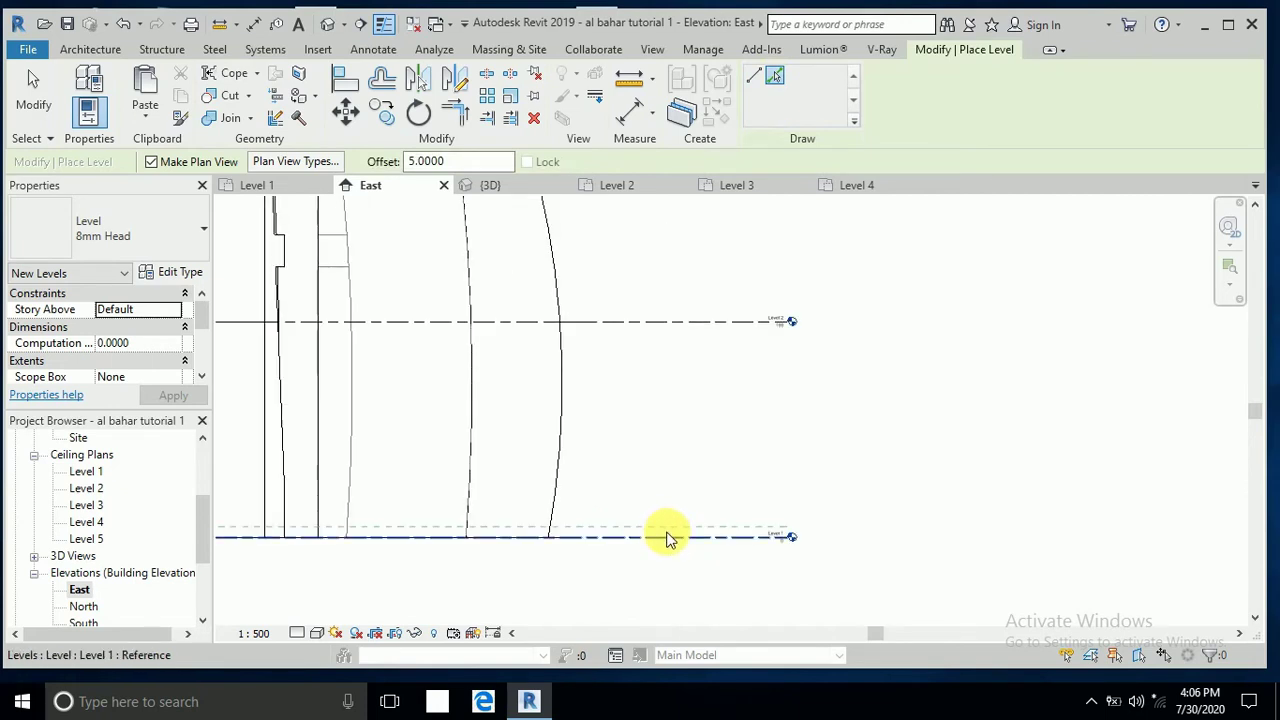
click(667, 535)
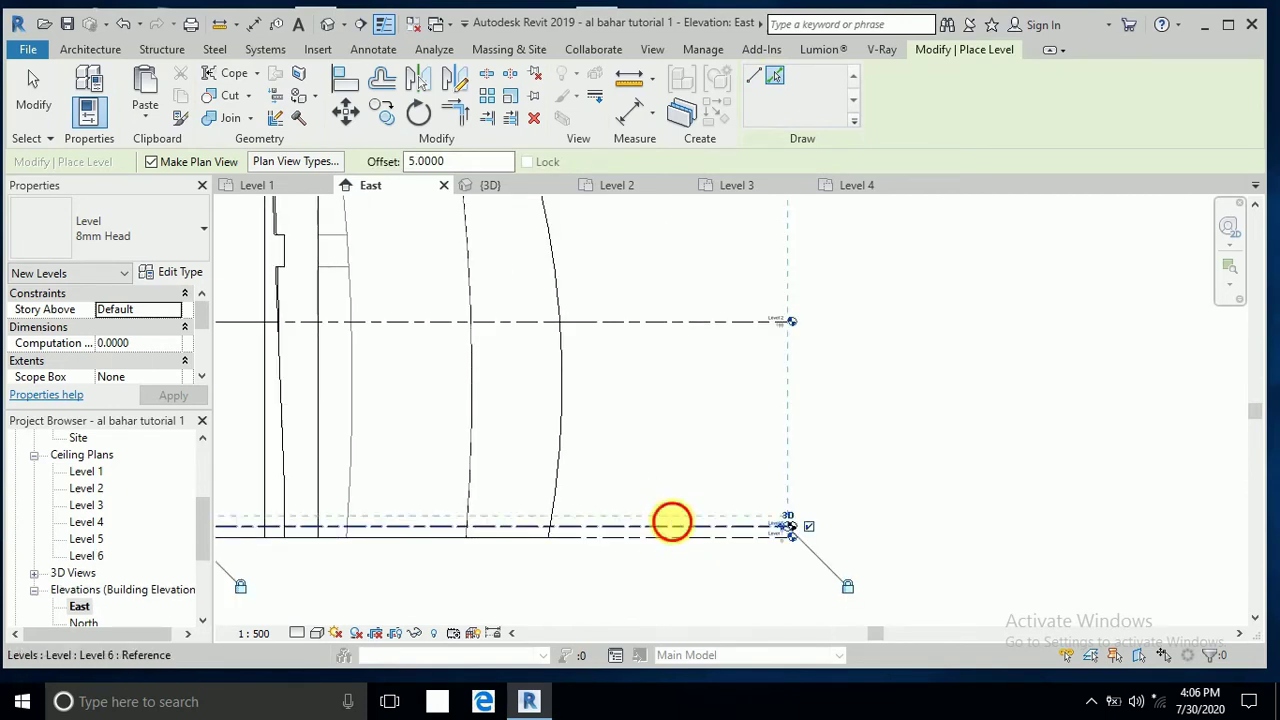
click(665, 519)
click(672, 514)
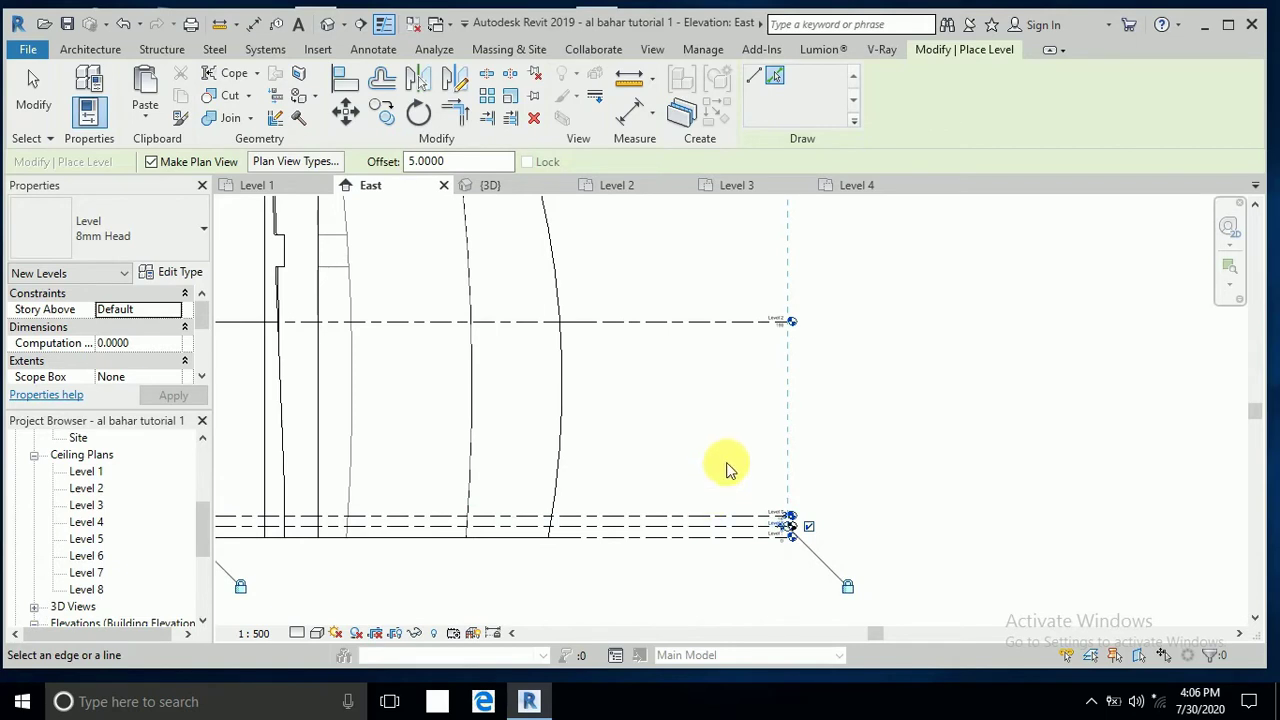
key(ctrl+z)
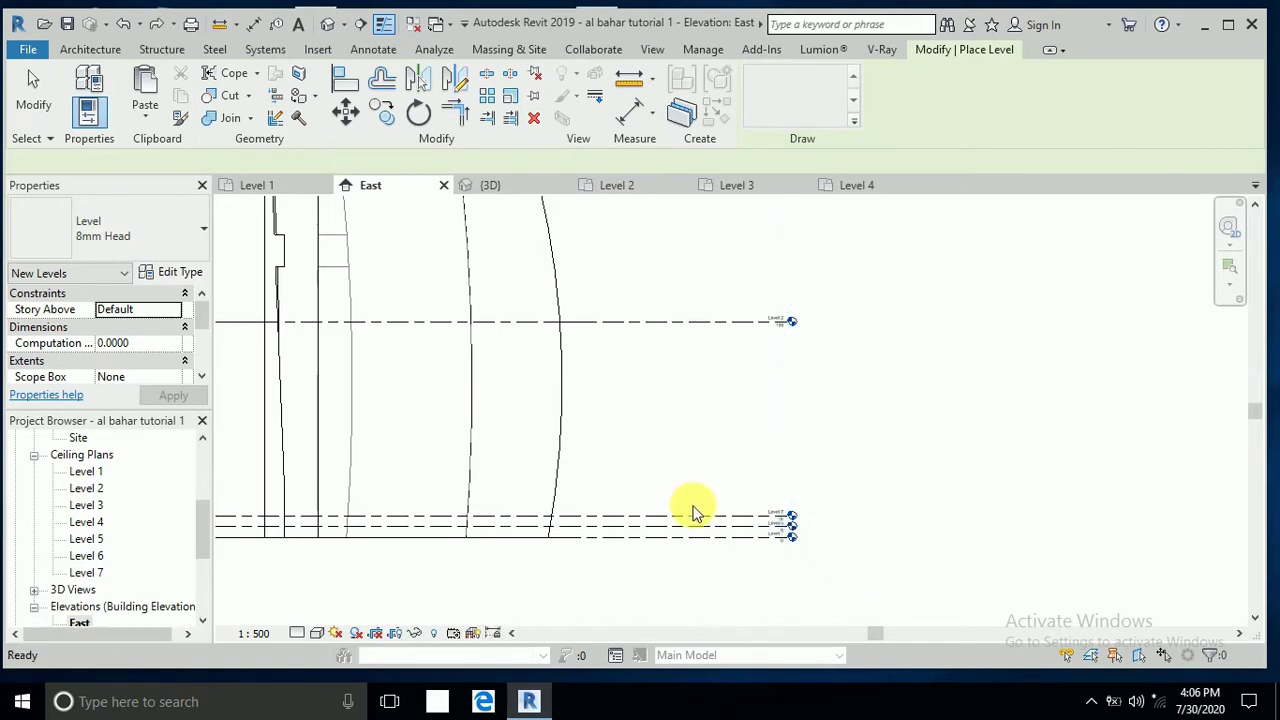
On the East elevation, add levels at a 5-unit offset by picking each topmost new level, filling the gap up to Level 2.
click(775, 76)
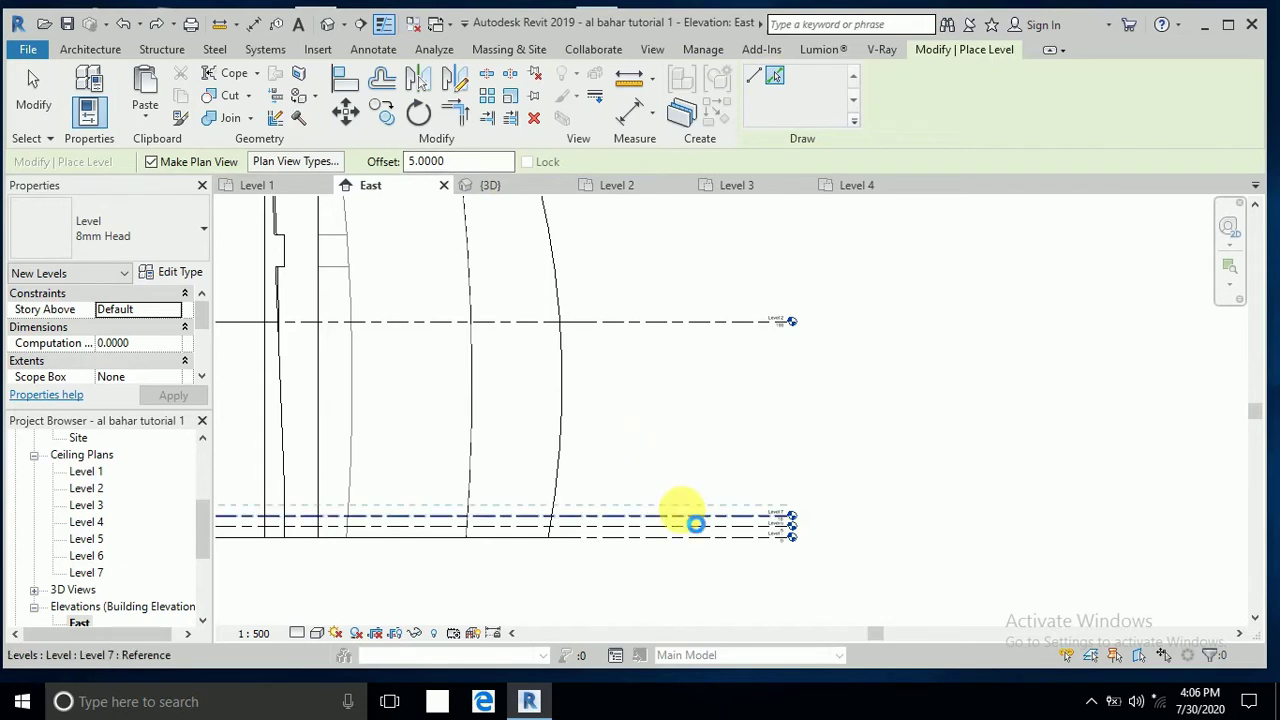
click(680, 517)
click(682, 501)
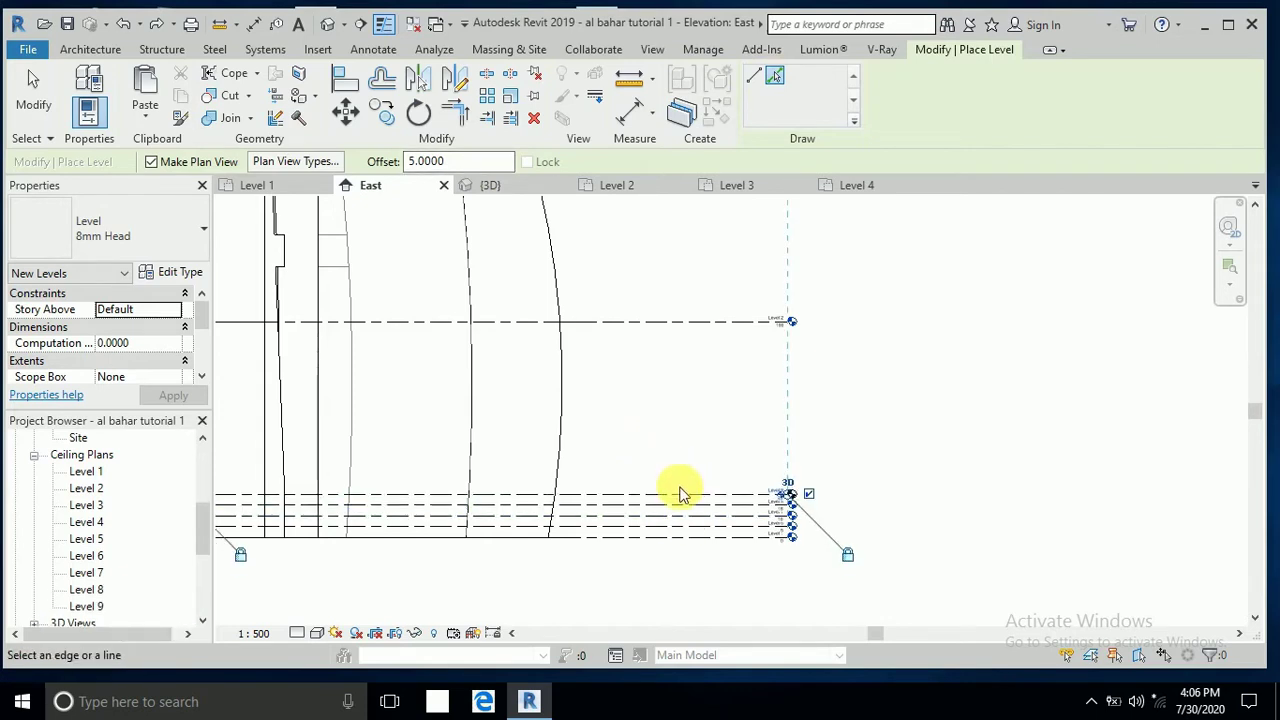
click(682, 493)
click(690, 483)
click(690, 470)
click(685, 458)
click(680, 445)
click(677, 433)
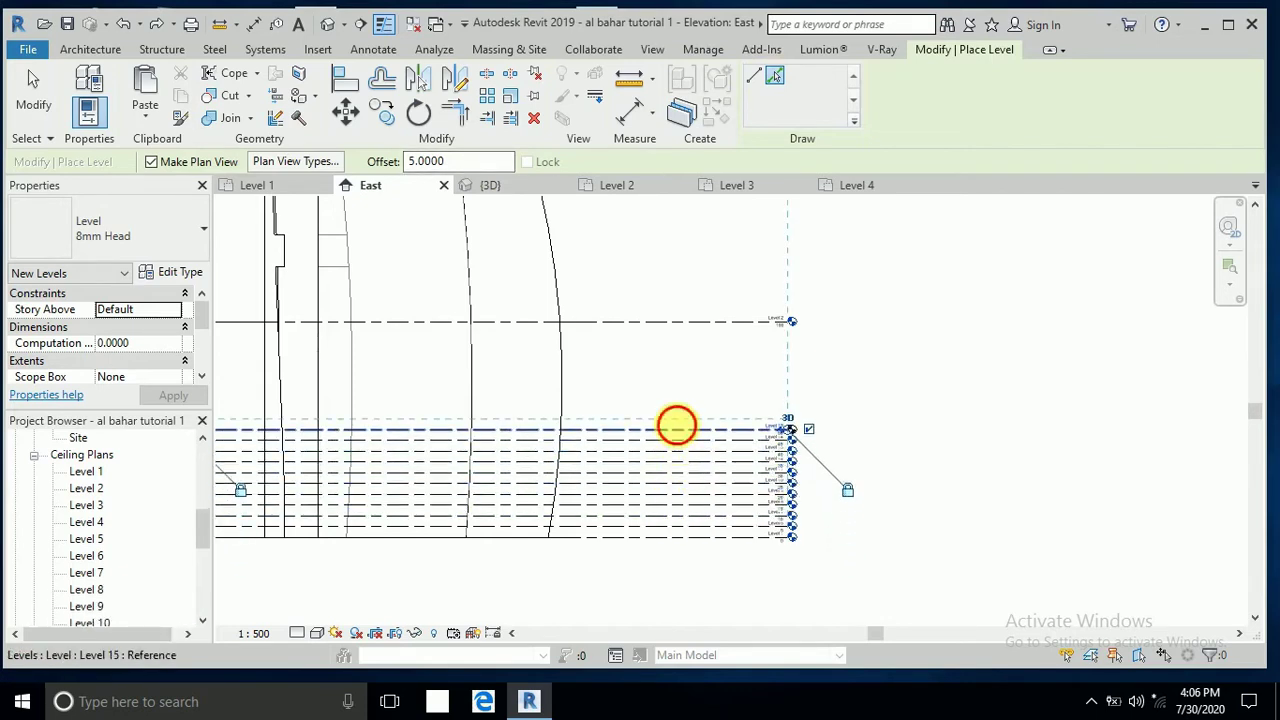
click(677, 423)
click(677, 413)
click(680, 402)
click(684, 390)
click(684, 378)
click(685, 366)
click(686, 354)
click(688, 344)
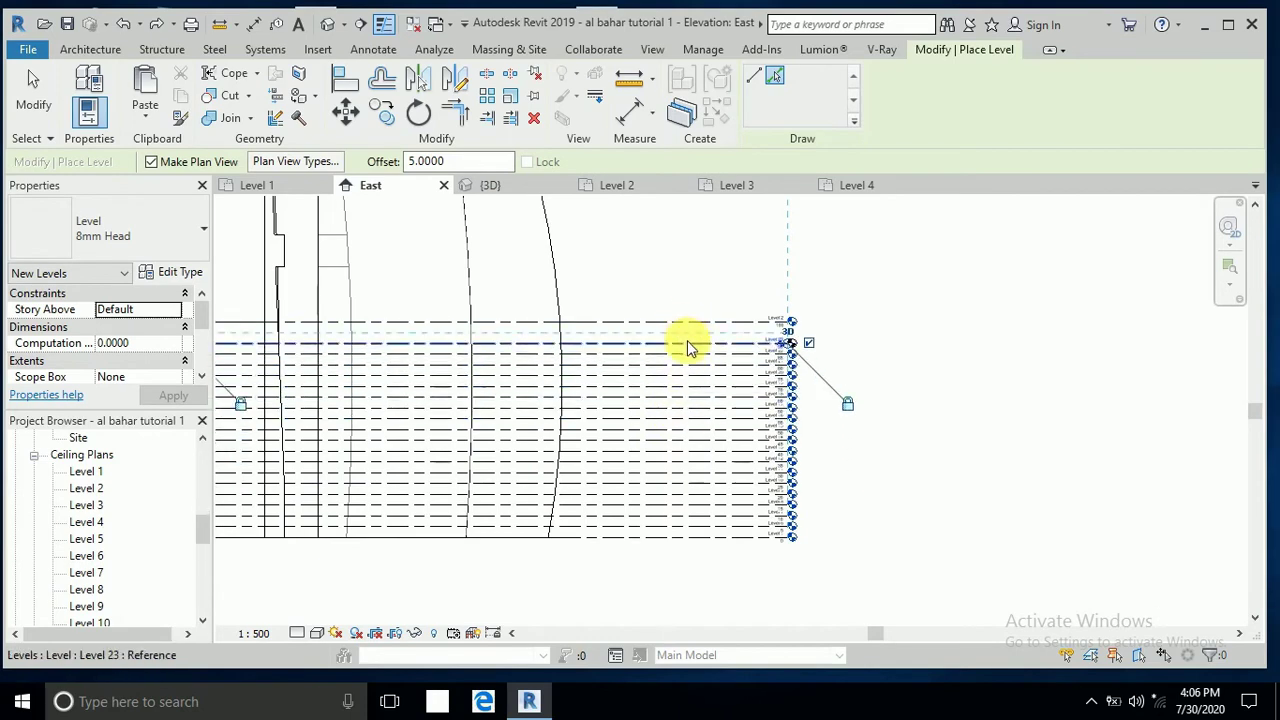
click(691, 330)
Continue stacking levels at a 5-unit offset from Level 2 upward until the gap below Level 3 is filled.
click(694, 316)
scroll(697, 368, down, 2)
click(693, 362)
scroll(689, 355, up, 1)
click(689, 348)
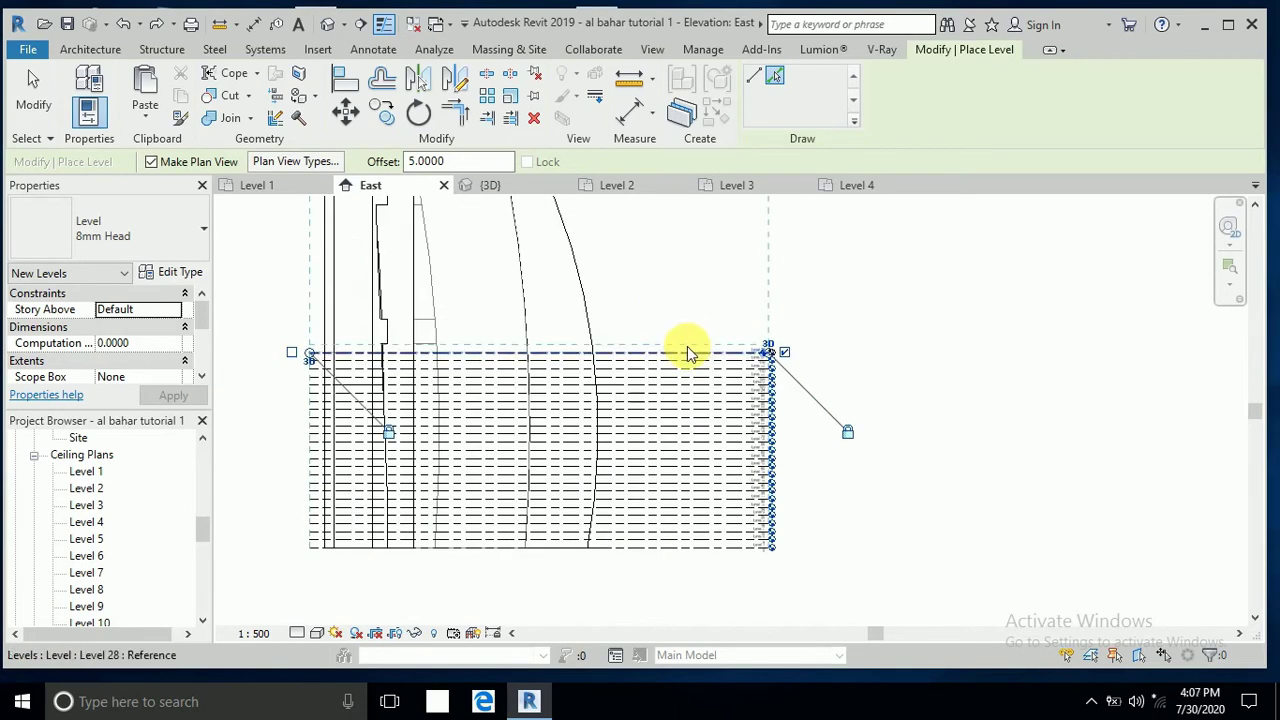
click(689, 342)
click(689, 334)
click(697, 330)
click(705, 330)
click(700, 322)
click(693, 310)
click(692, 296)
click(694, 285)
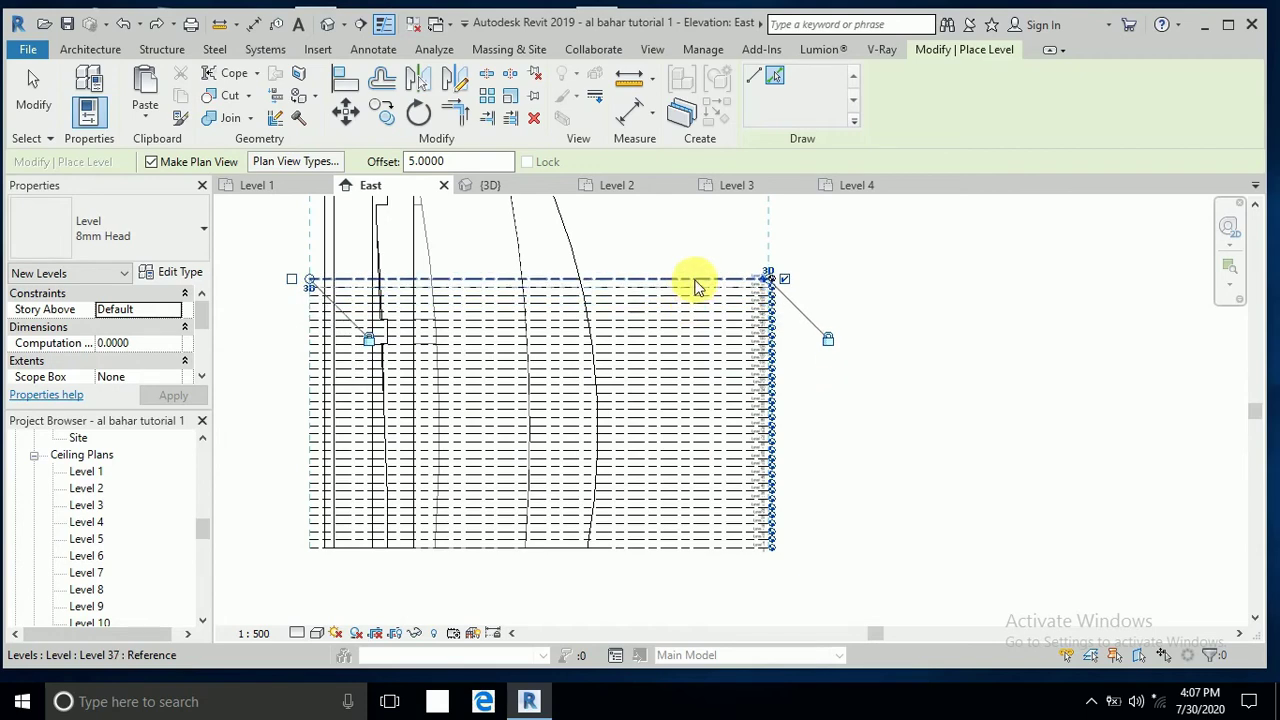
click(694, 274)
click(694, 265)
click(694, 258)
click(693, 250)
scroll(690, 437, up, 2)
click(686, 366)
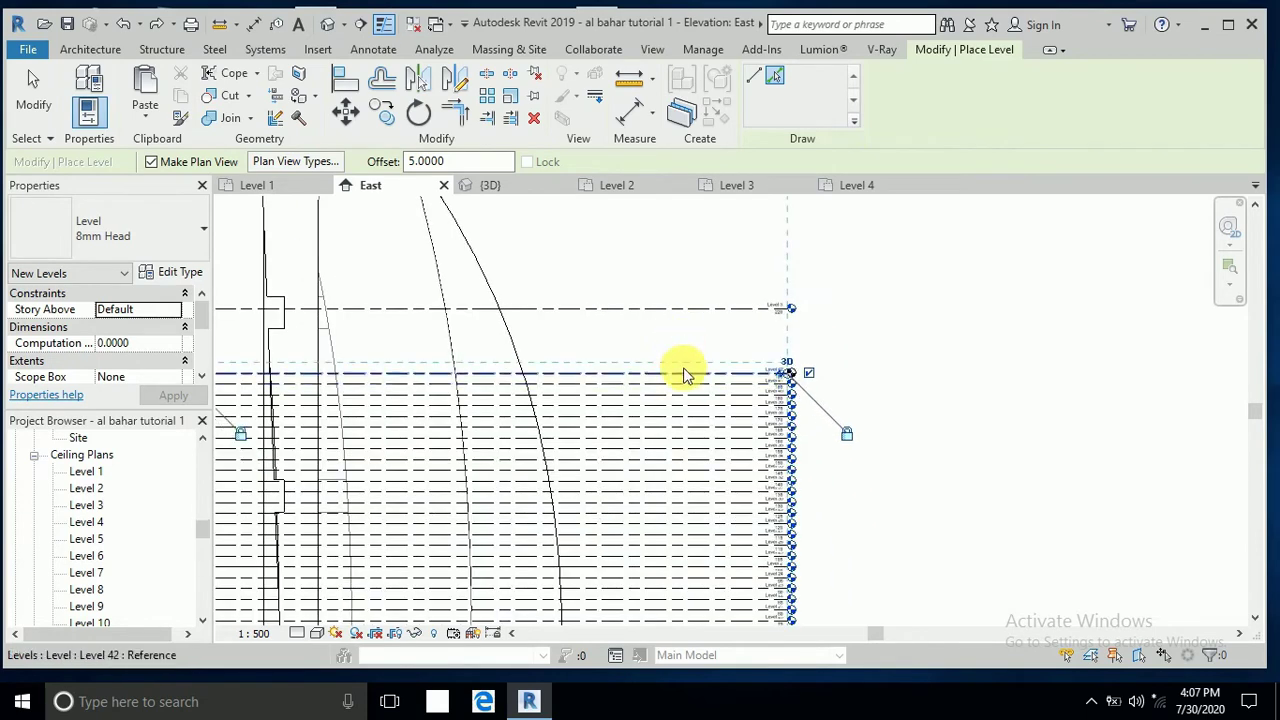
click(686, 348)
click(686, 330)
click(680, 322)
Stack further levels at a 5-unit offset from Level 3 up to Level 4, and finish placing levels.
click(680, 300)
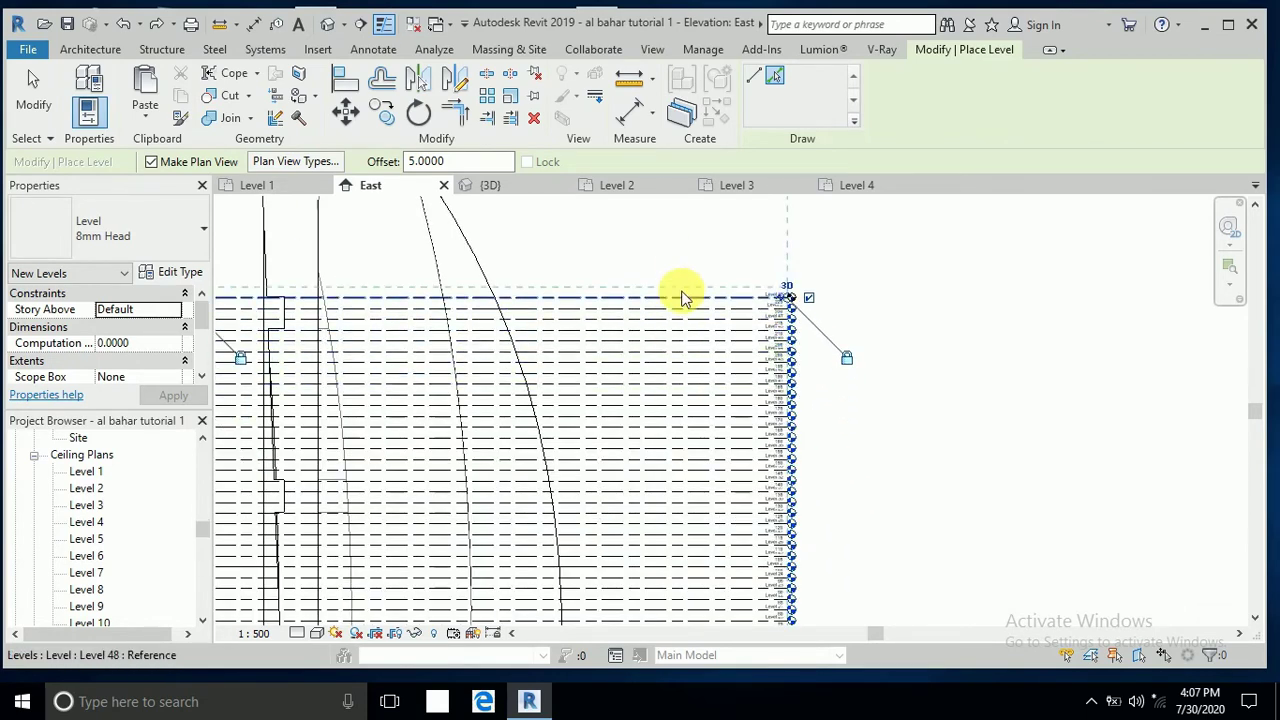
click(680, 280)
scroll(678, 336, down, 2)
scroll(678, 336, up, 2)
click(686, 306)
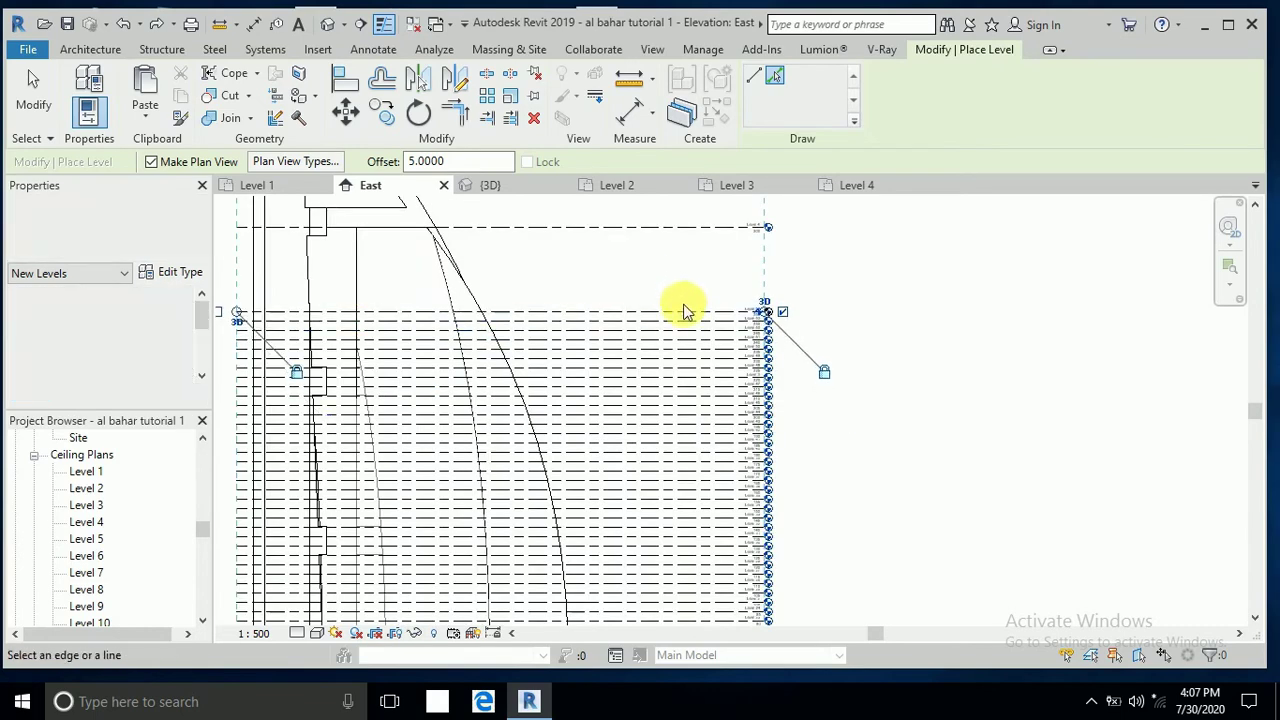
click(678, 275)
click(683, 289)
click(684, 272)
click(686, 257)
click(686, 254)
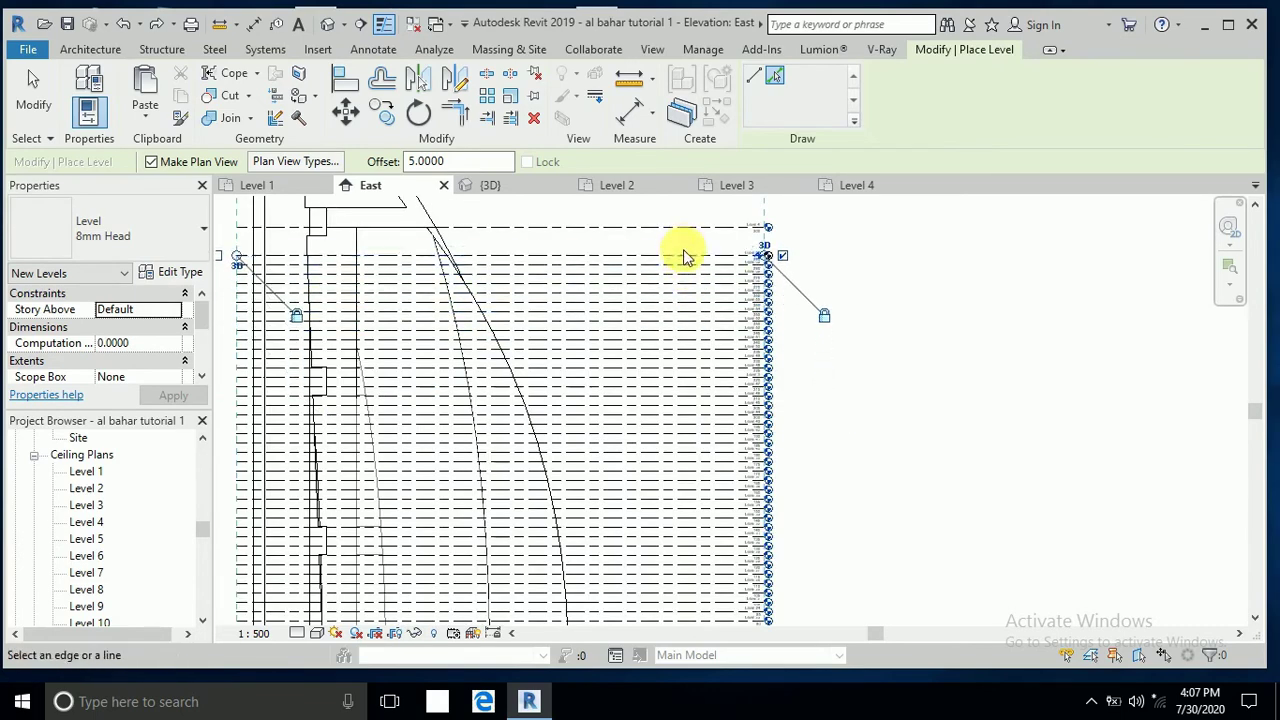
click(686, 250)
click(676, 279)
scroll(646, 390, down, 2)
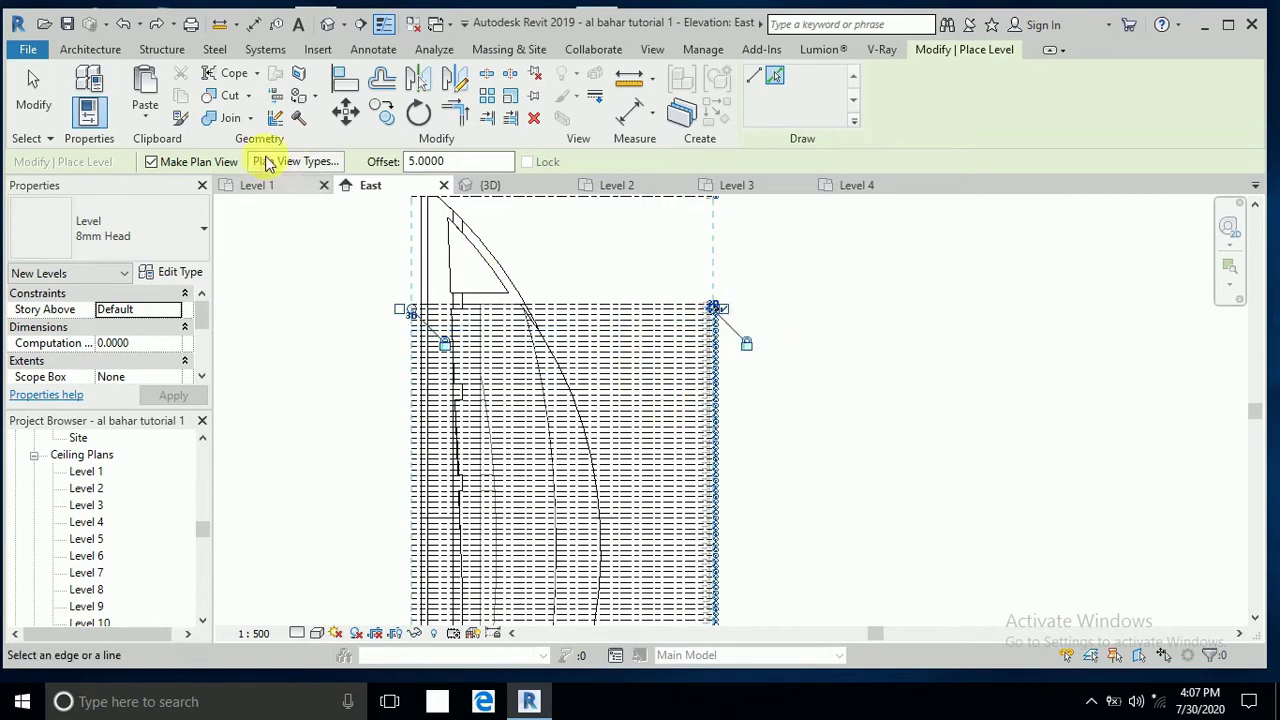
click(31, 88)
click(360, 375)
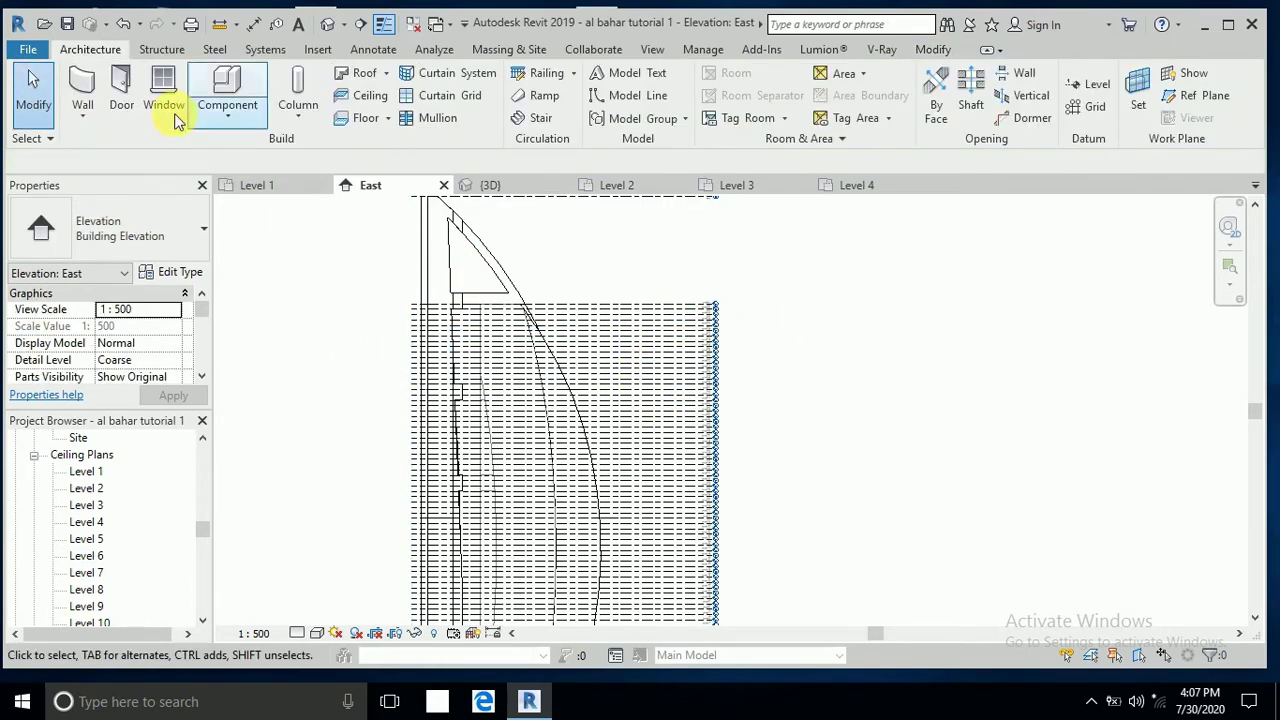
In the 3D view, select the in-place mass and create mass floors for all levels from Level 1 to Level 62.
click(328, 24)
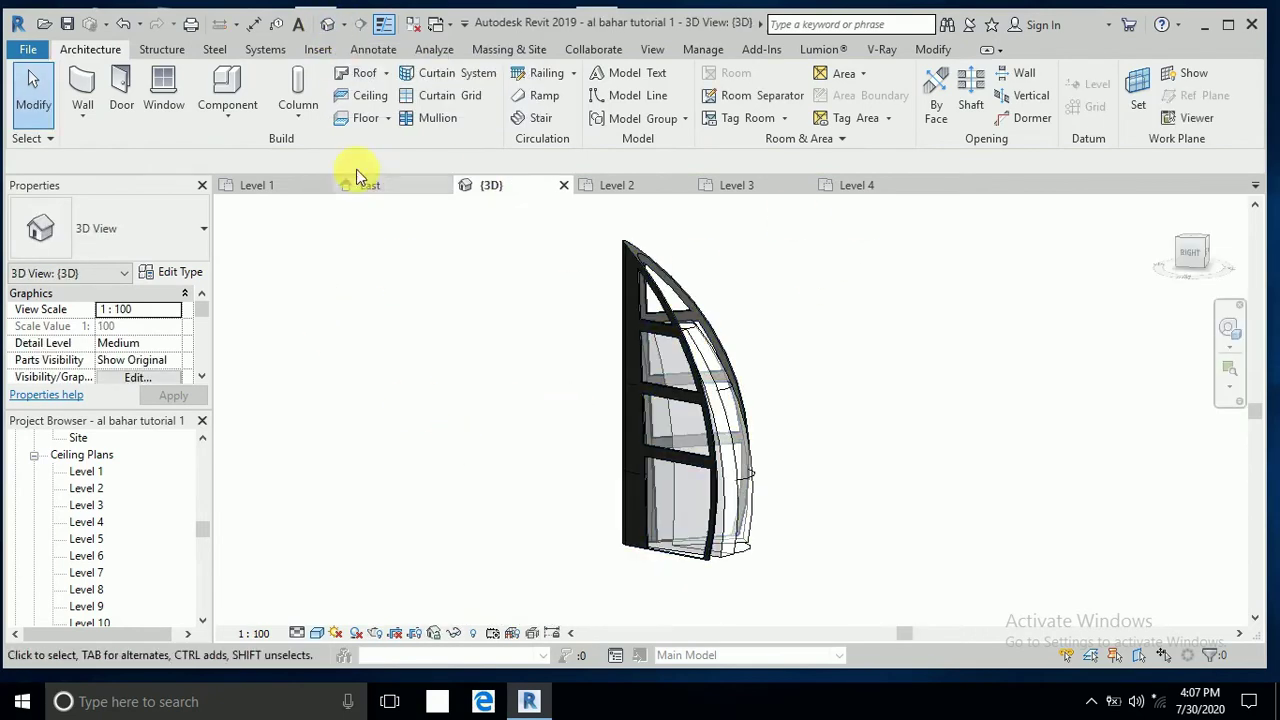
click(490, 52)
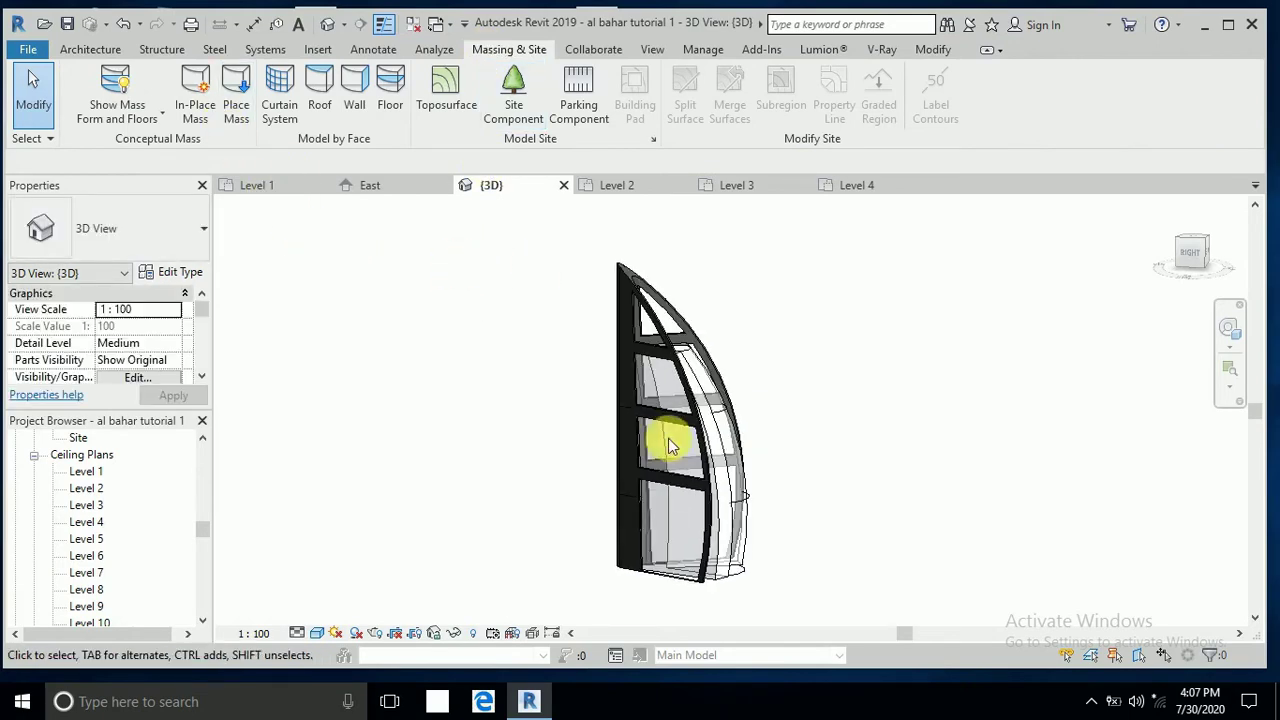
click(704, 393)
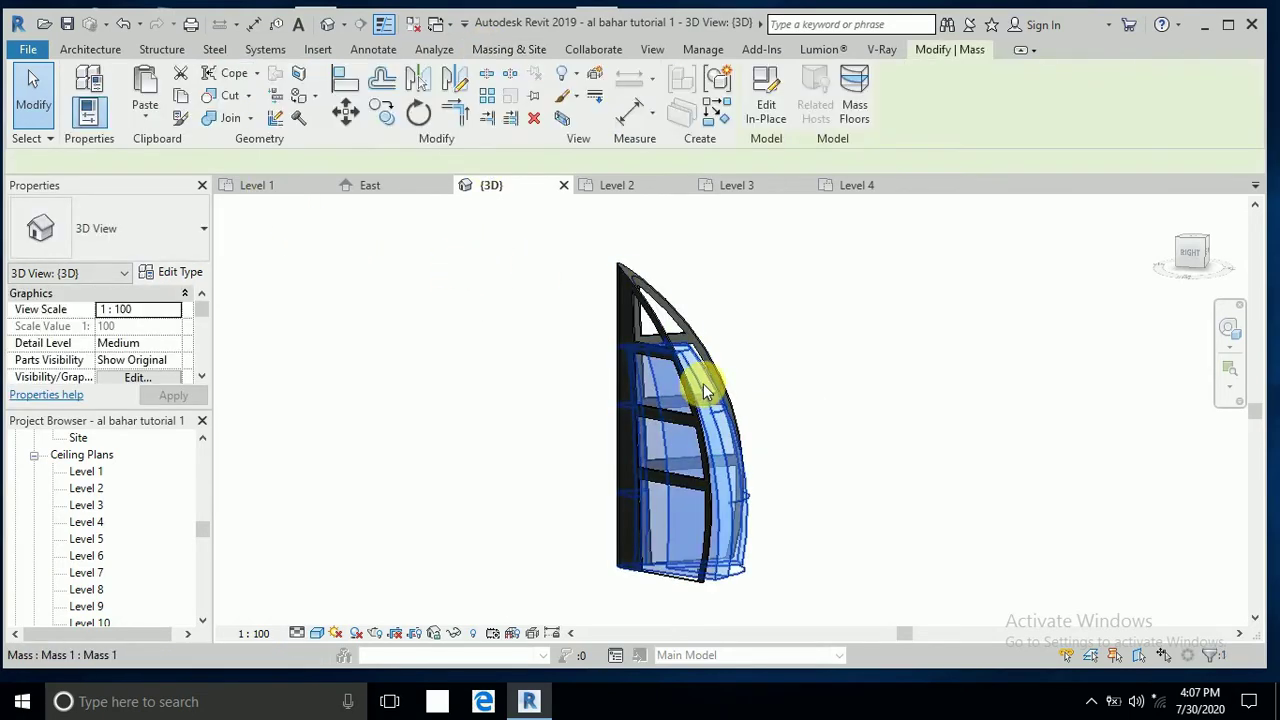
click(871, 391)
key(Escape)
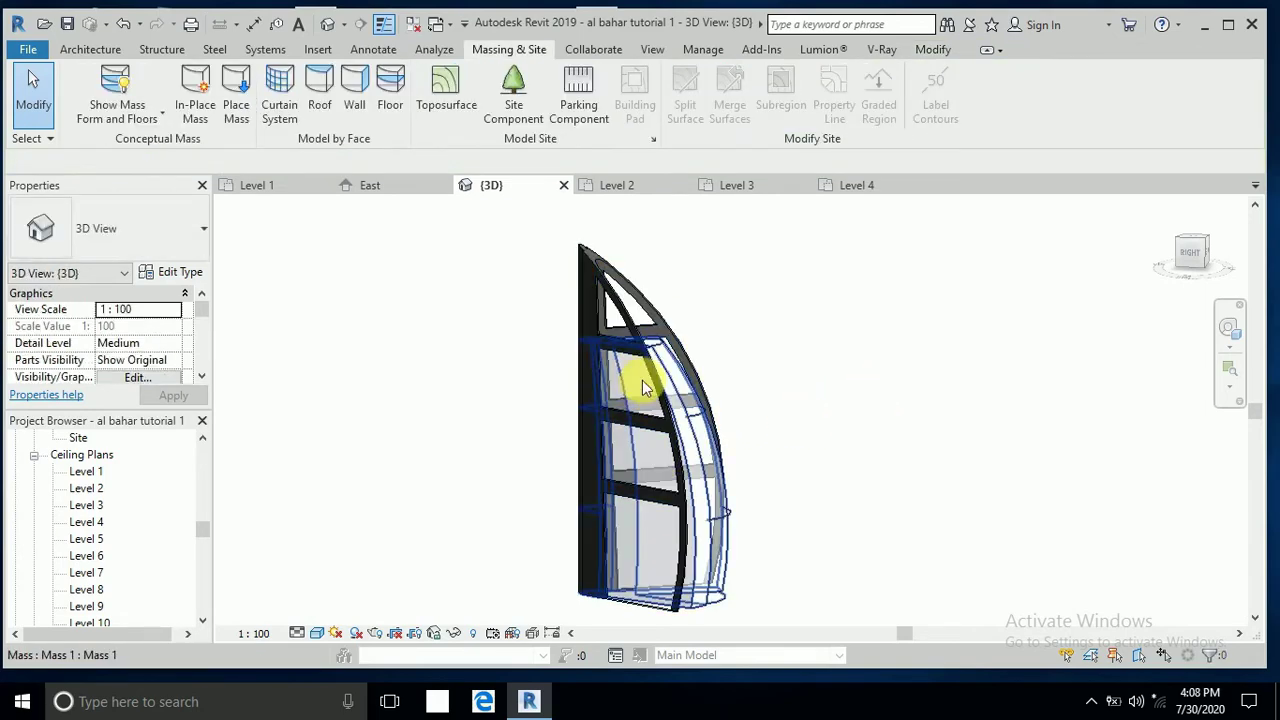
click(672, 383)
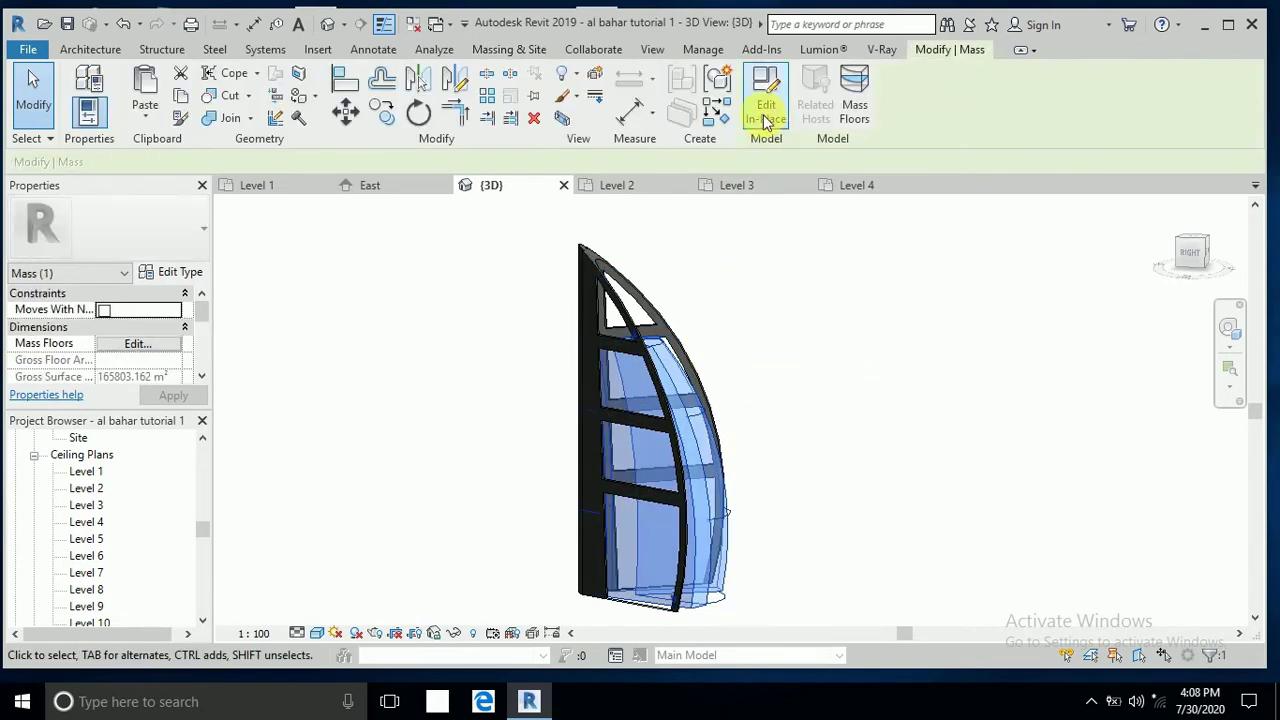
click(855, 112)
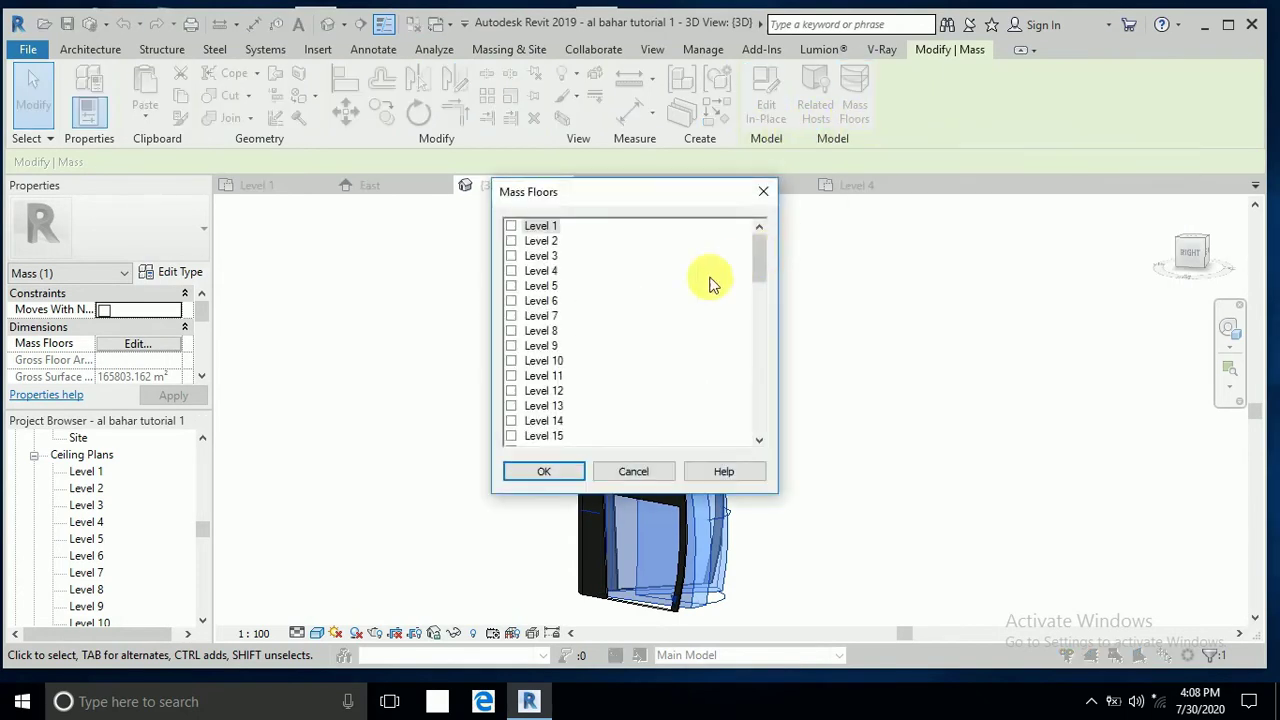
drag(757, 265, 757, 432)
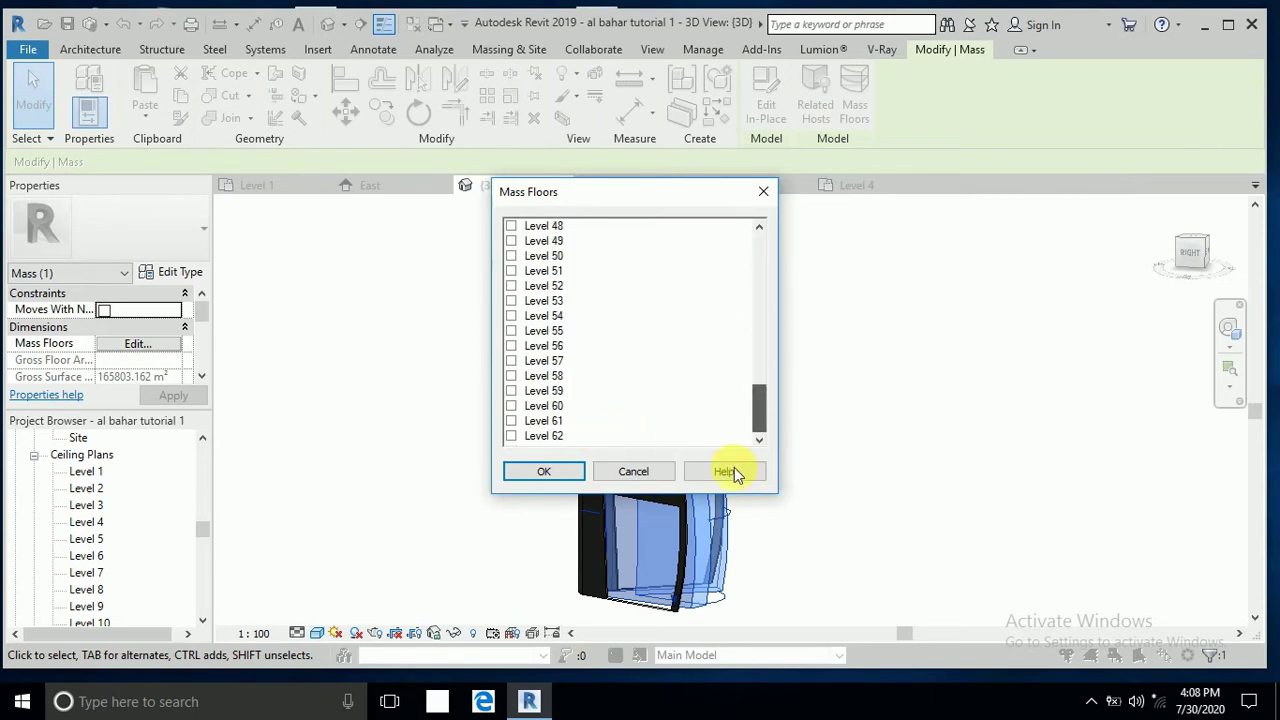
shift+click(550, 436)
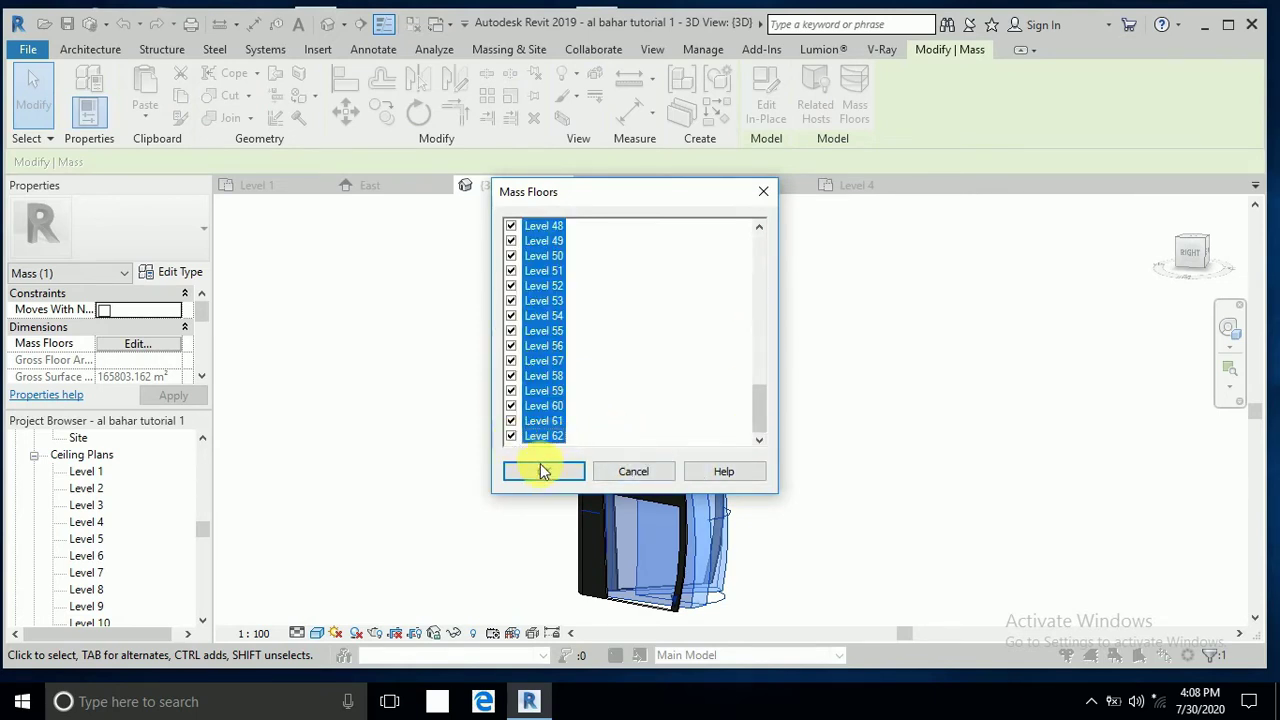
click(543, 471)
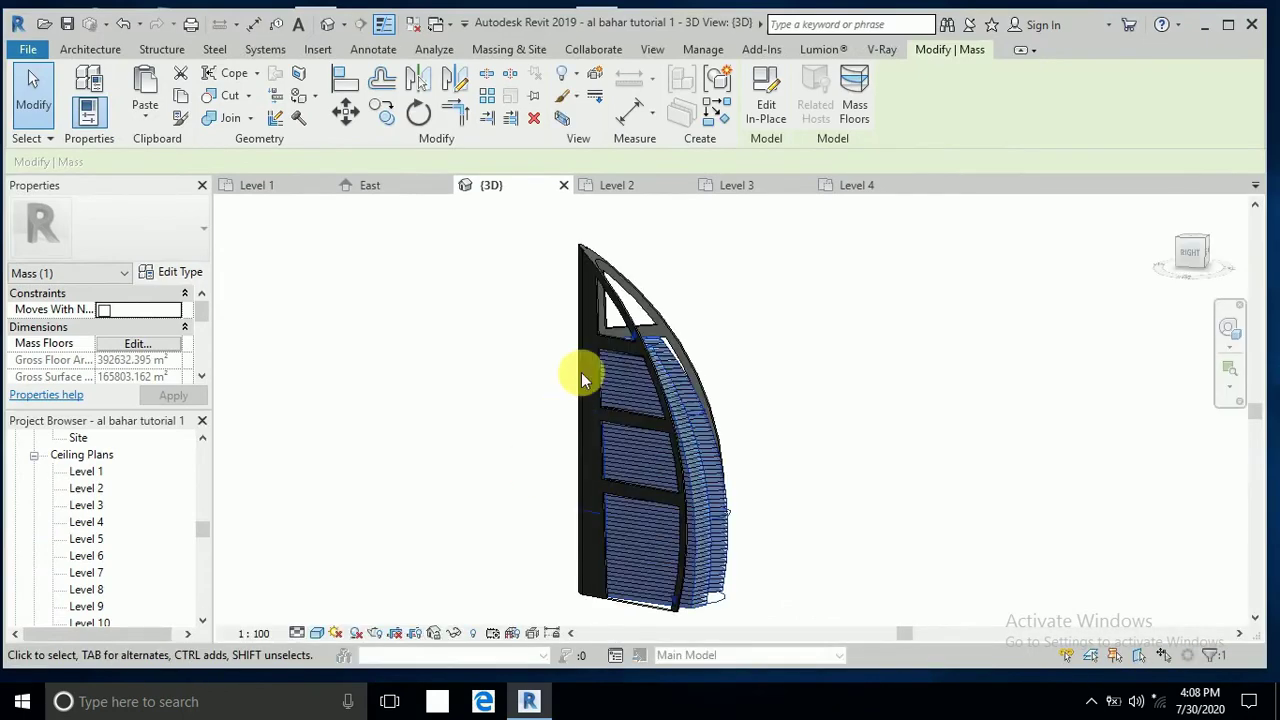
scroll(726, 409, up, 5)
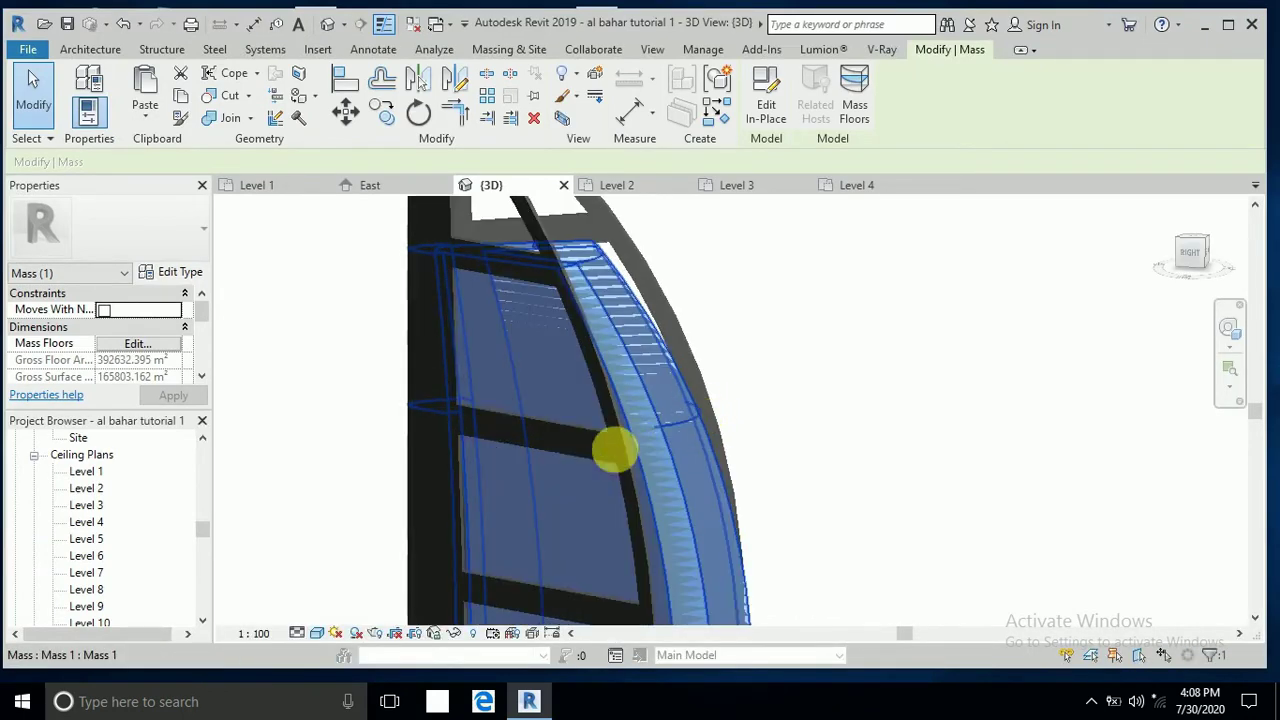
click(35, 93)
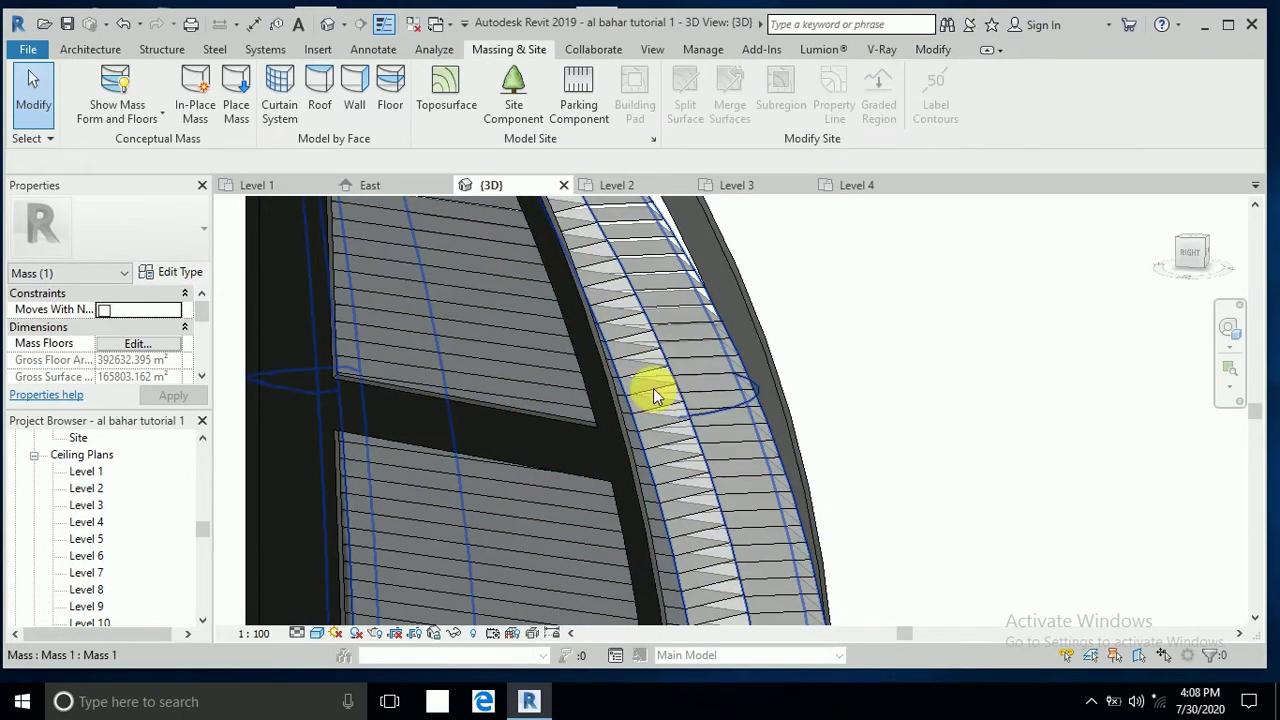
Start a Floor by Face and duplicate the Generic Floor - 400mm type as "burjul arab floors".
scroll(690, 425, down, 4)
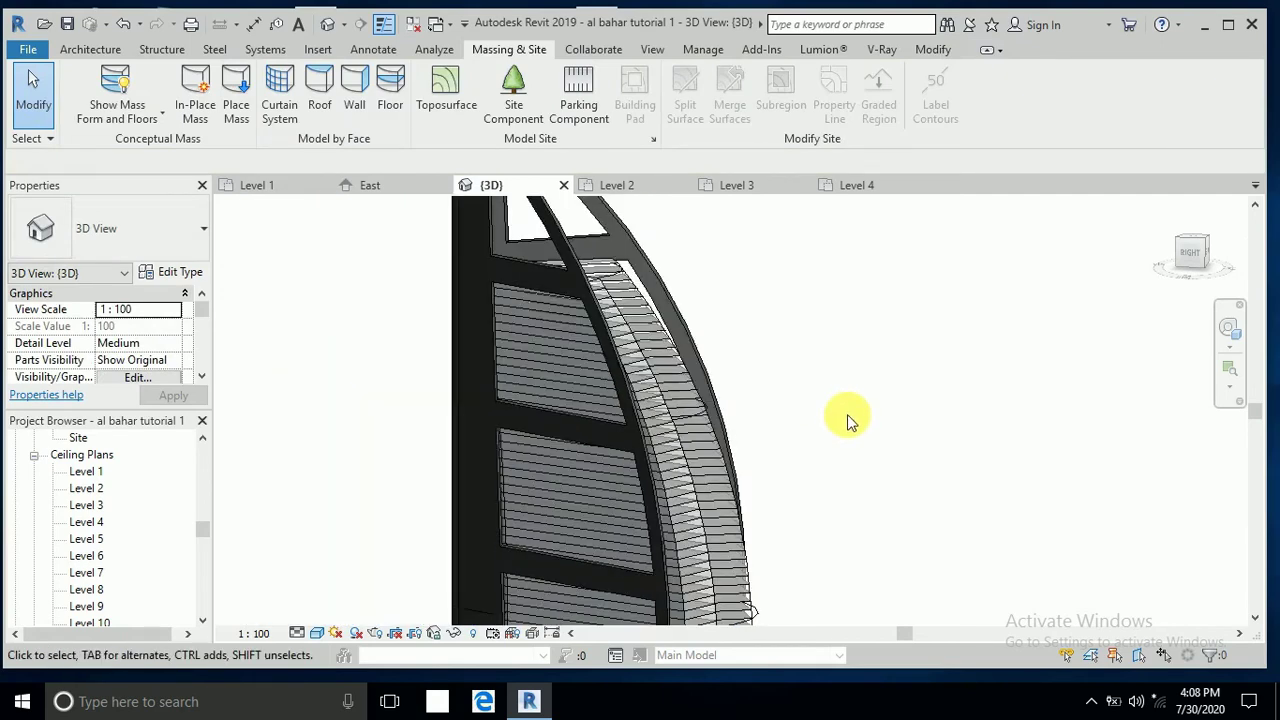
shift+middle_drag(846, 420, 848, 448)
scroll(686, 434, up, 6)
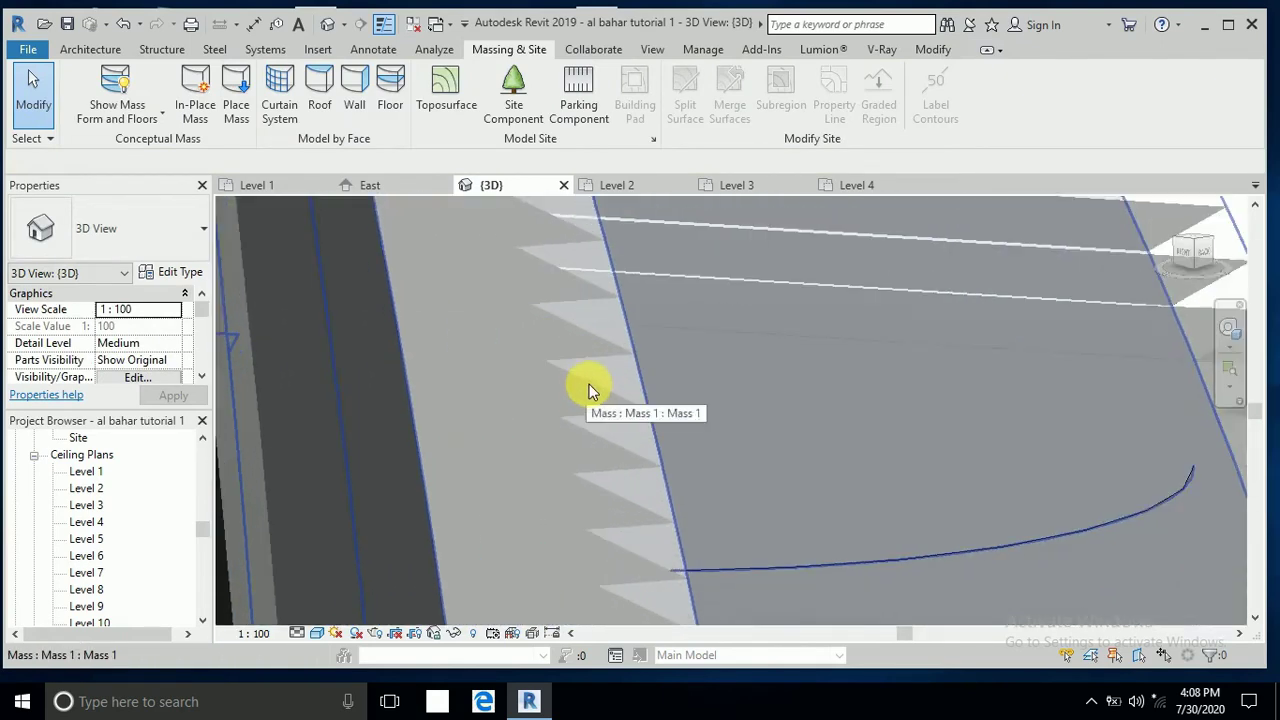
scroll(605, 385, down, 6)
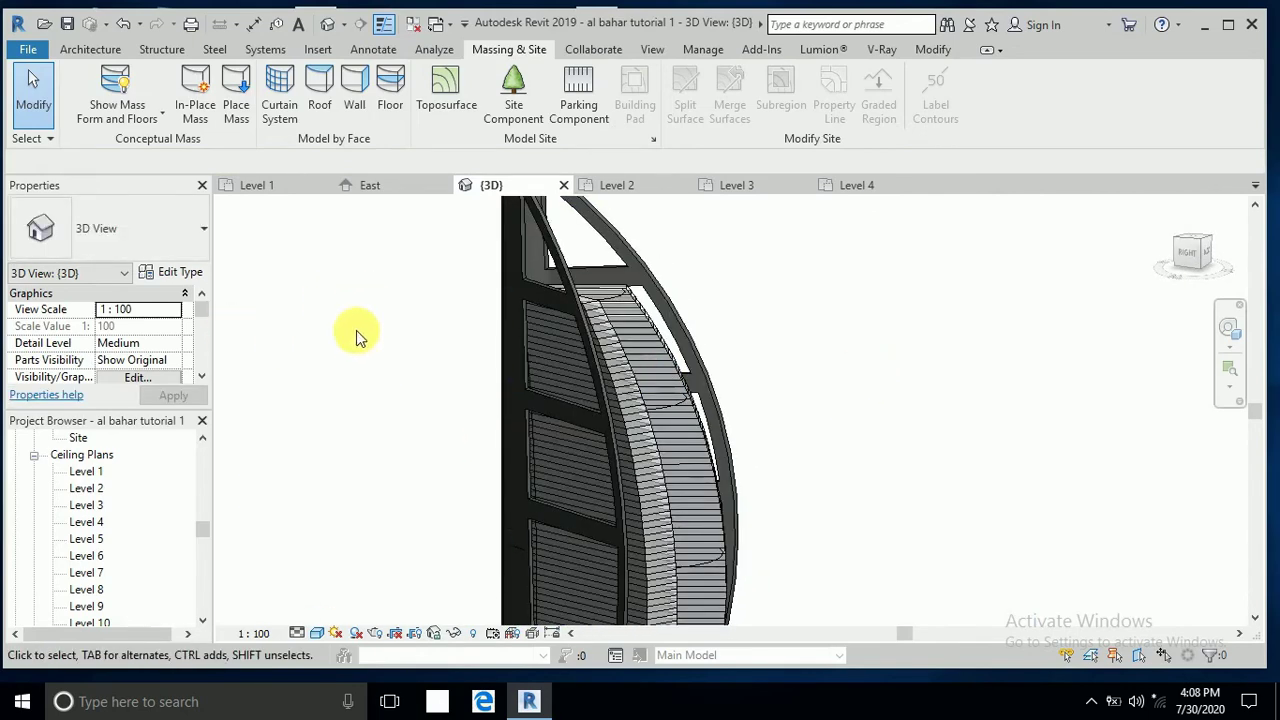
click(404, 108)
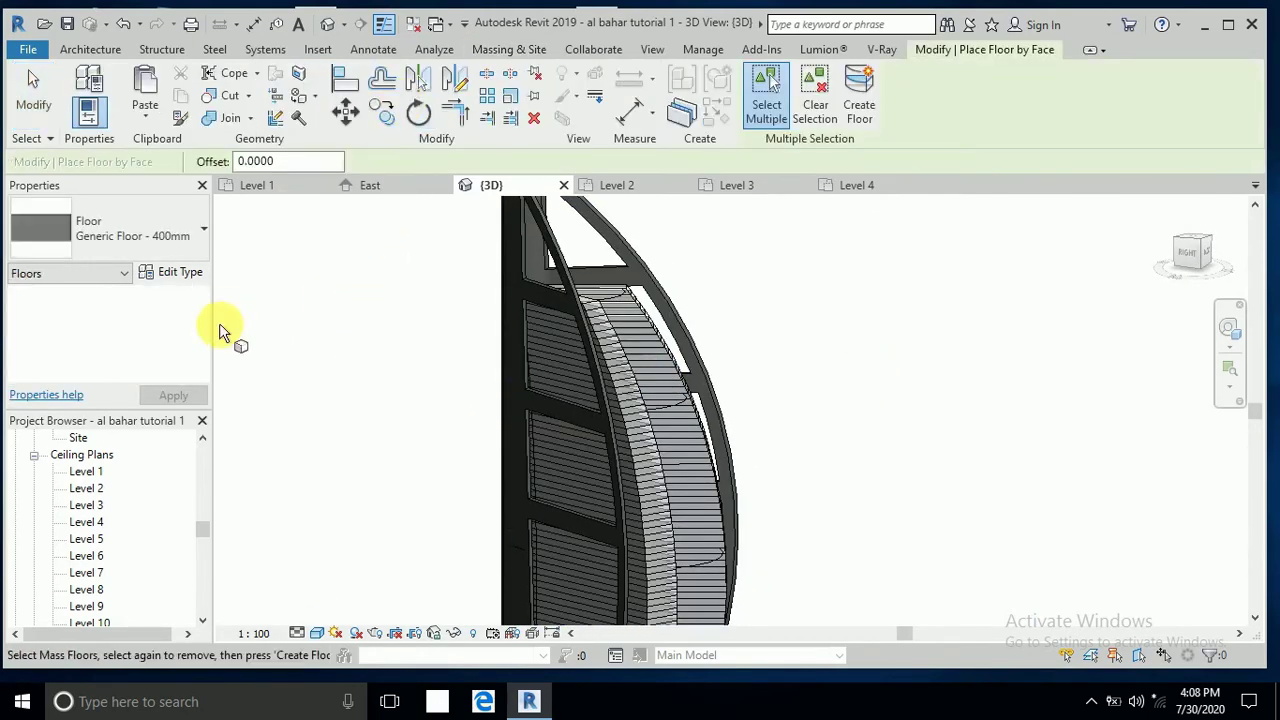
click(178, 272)
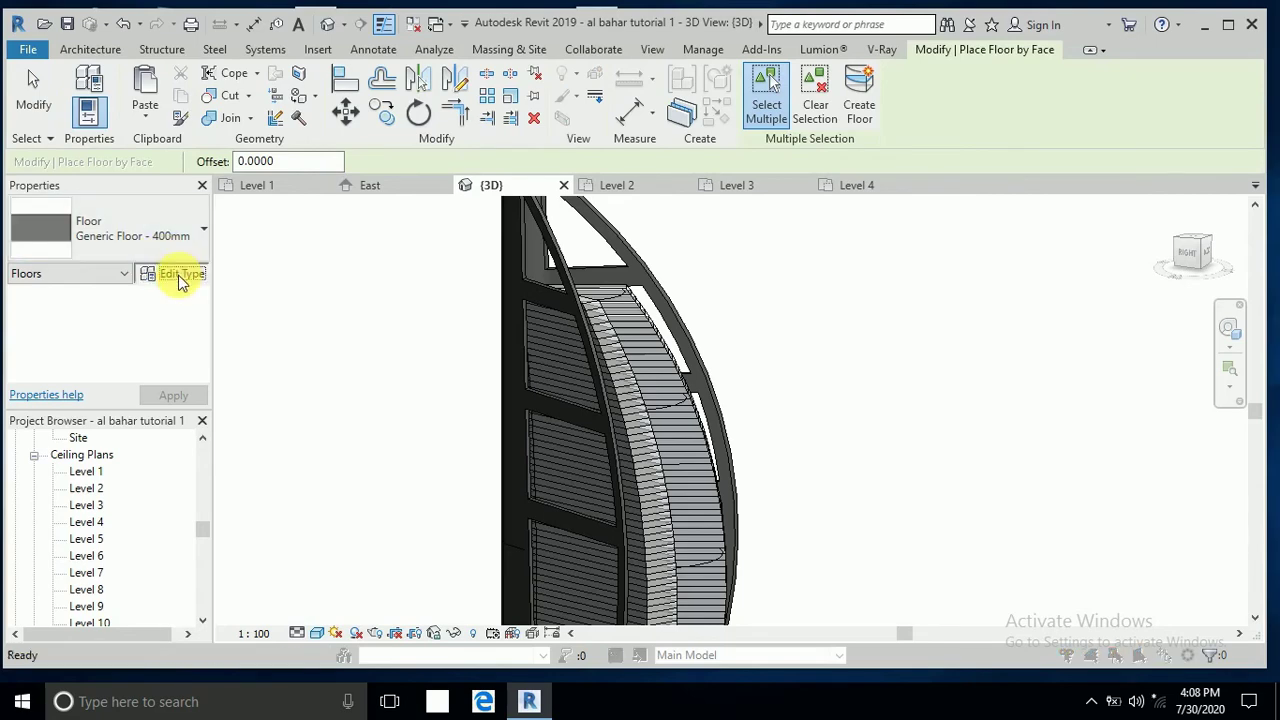
click(1120, 96)
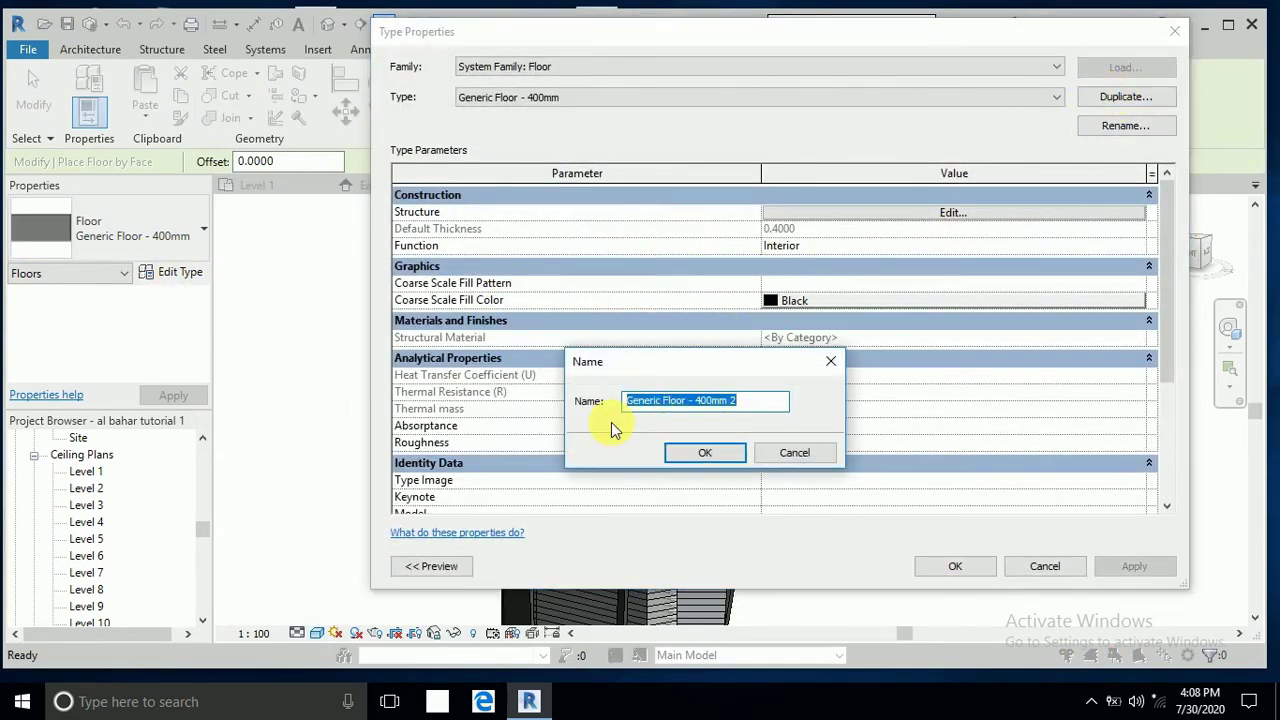
text(burjul arab floors)
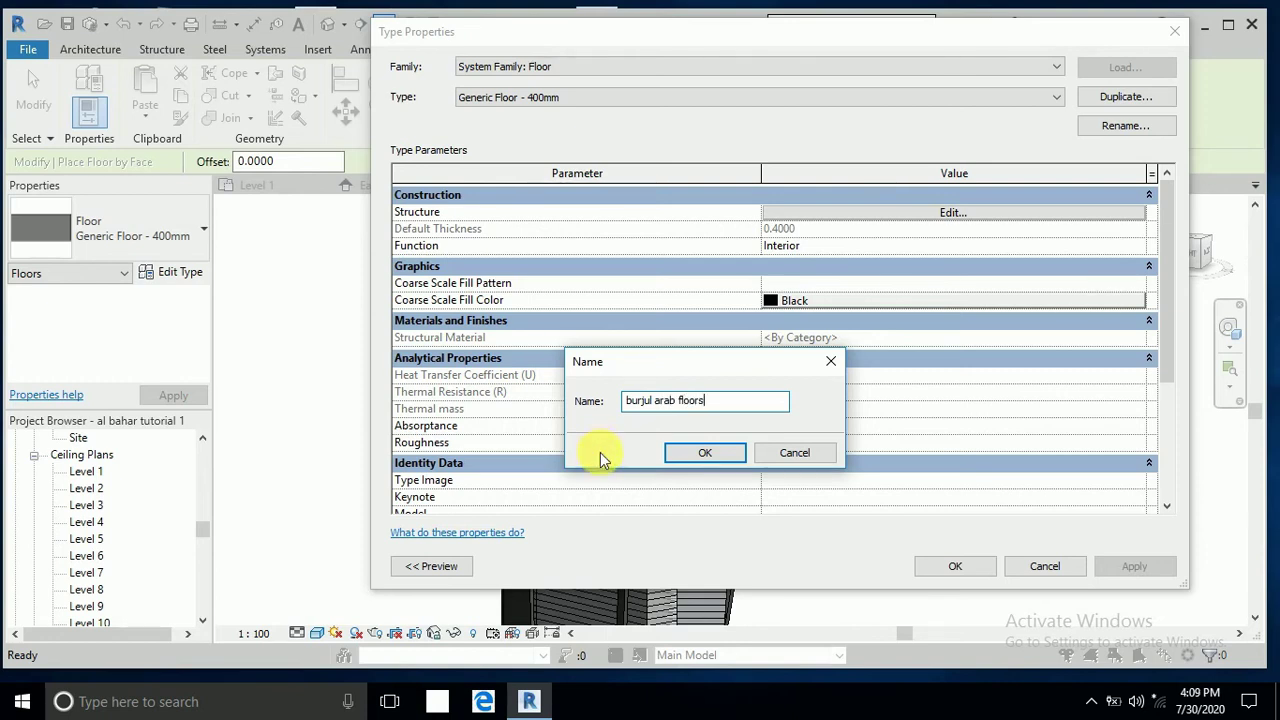
click(690, 451)
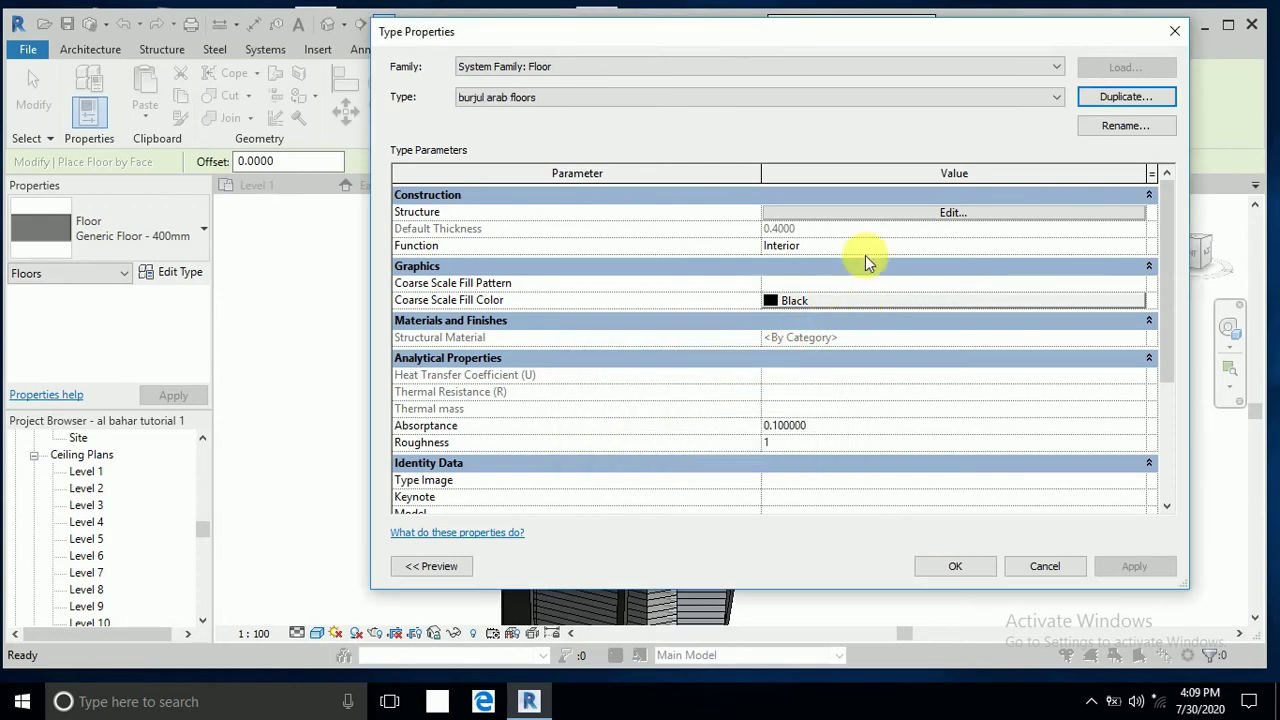
Check the structure layer's thickness in the duplicated floor type's assembly and accept the type for placement.
click(915, 214)
click(748, 210)
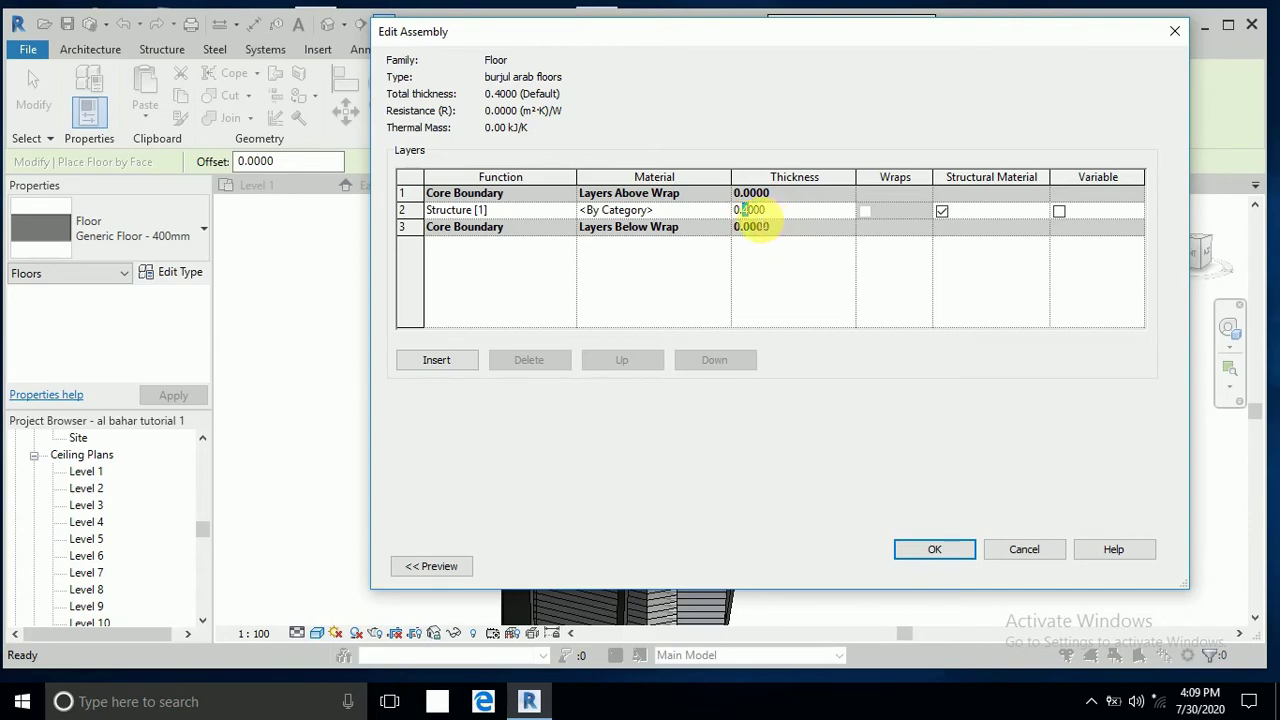
click(912, 550)
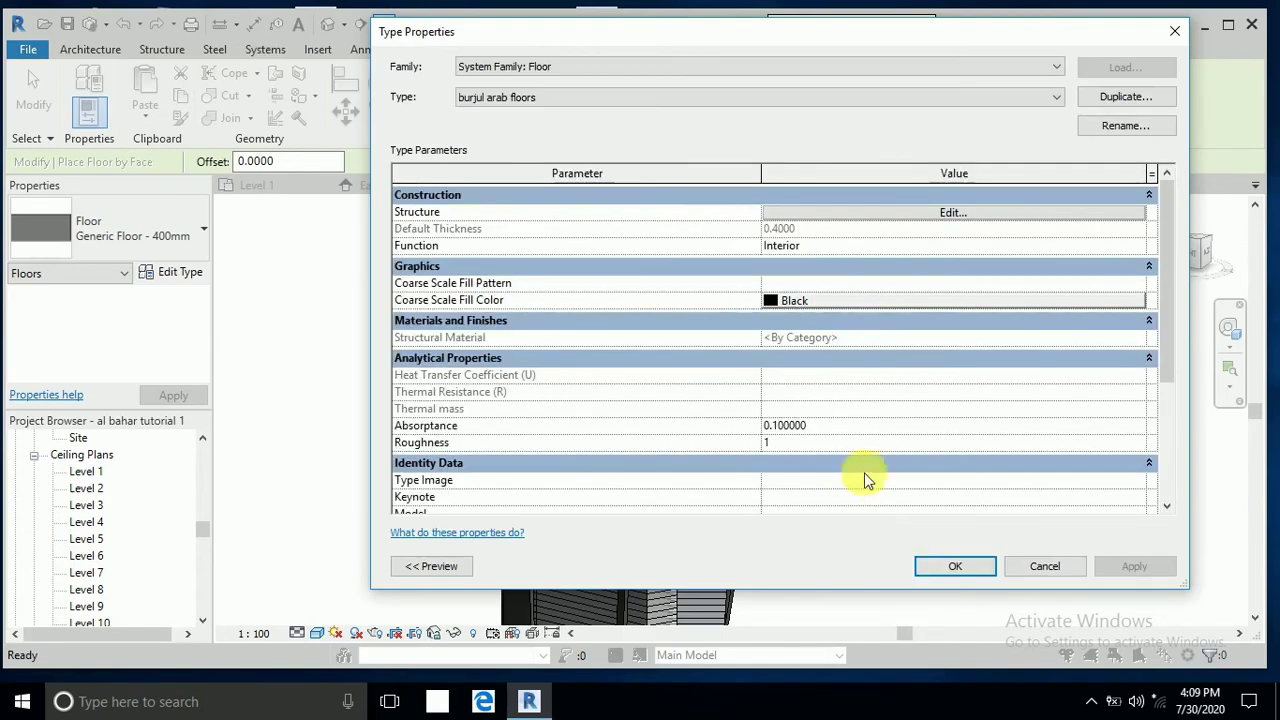
click(955, 567)
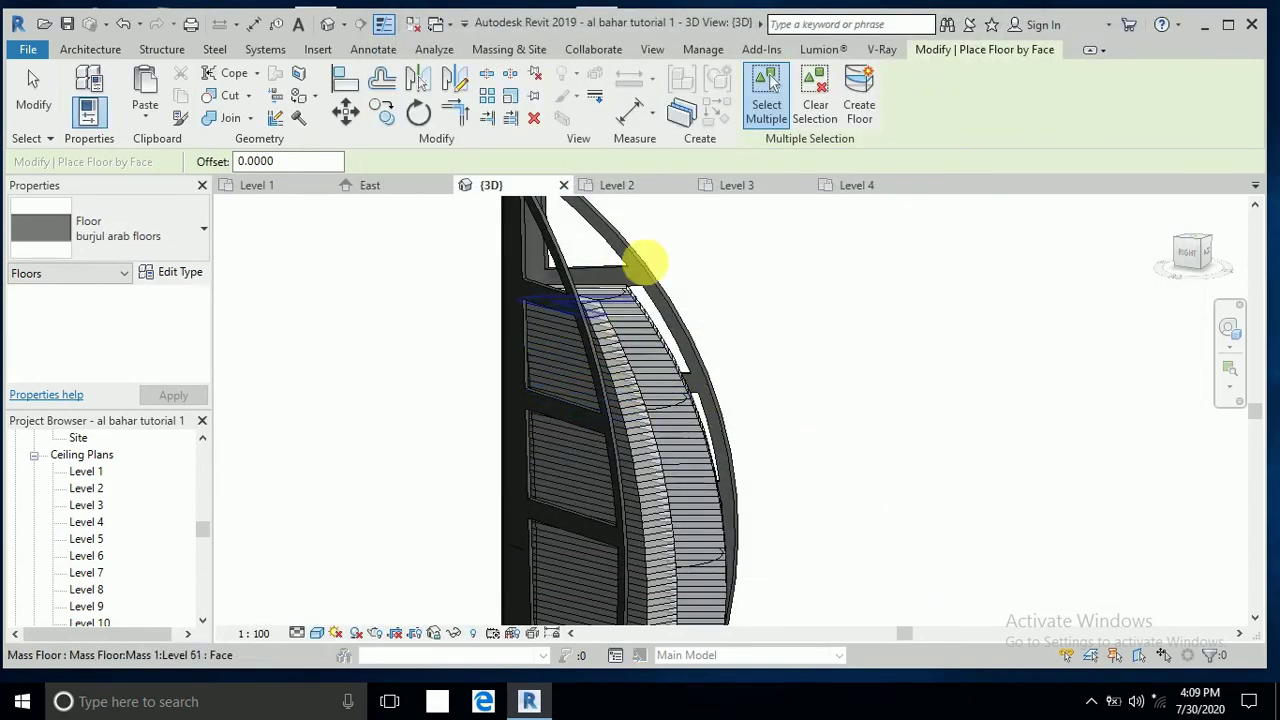
Select all the mass floors of the building and create burjul arab floors on them.
scroll(644, 262, down, 3)
drag(527, 237, 738, 512)
click(859, 95)
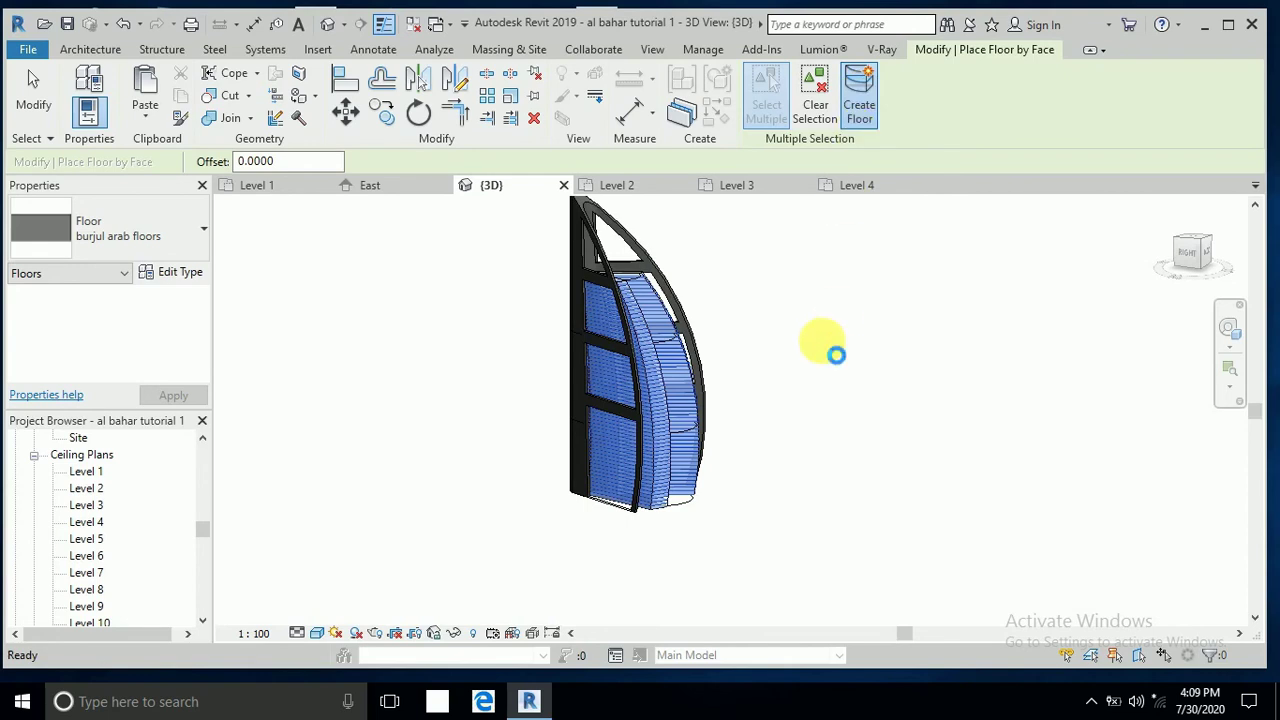
Preview the new floor slabs in the Realistic visual style and return the 3D view to Shaded.
scroll(632, 283, up, 5)
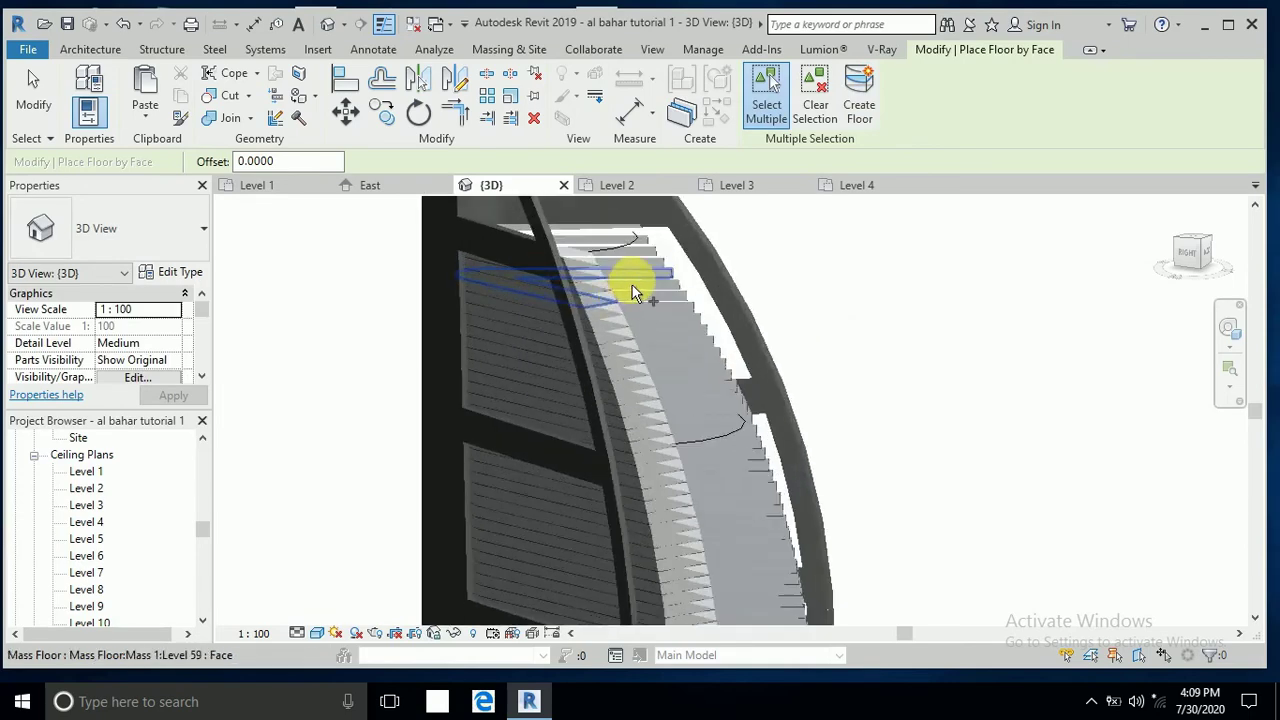
scroll(597, 417, up, 3)
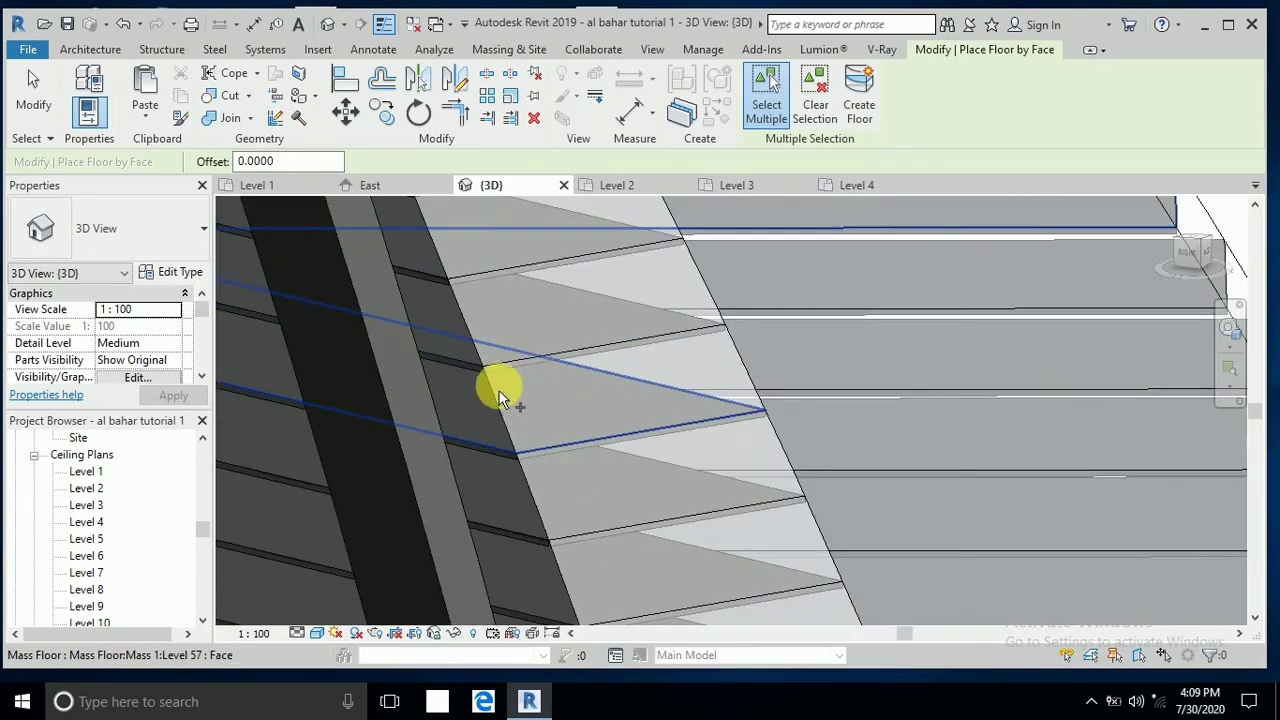
click(317, 633)
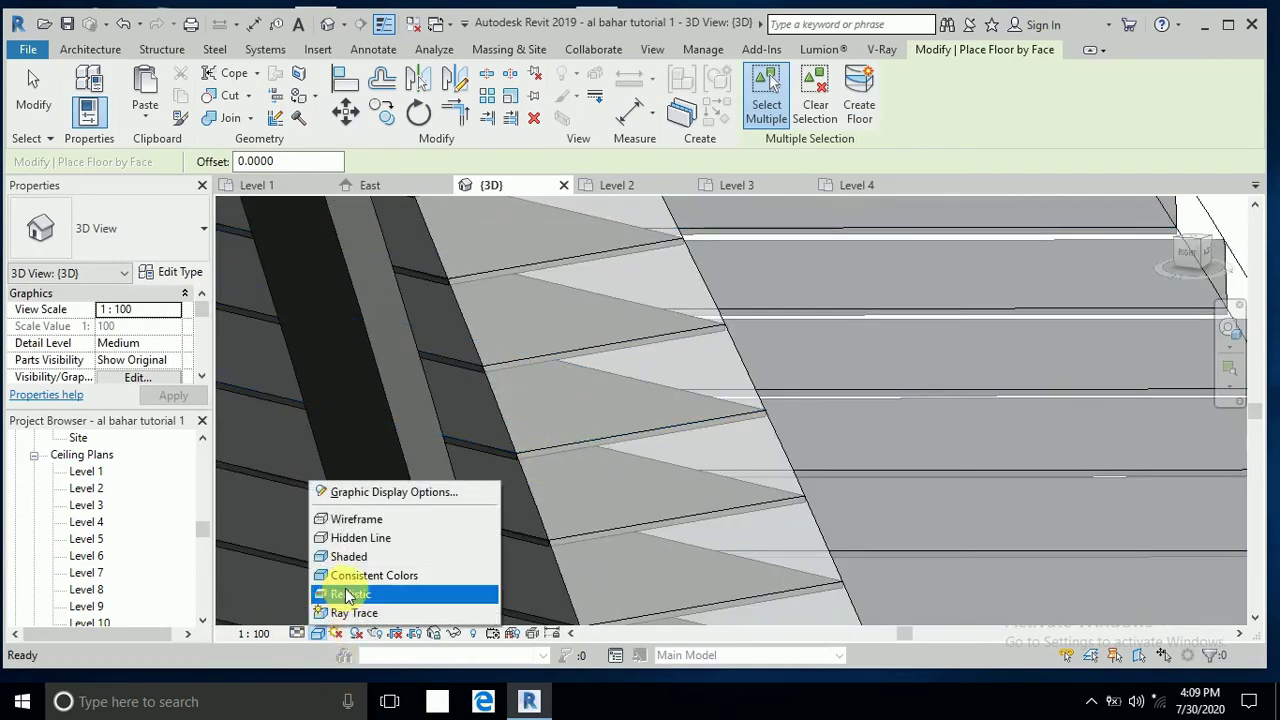
click(347, 595)
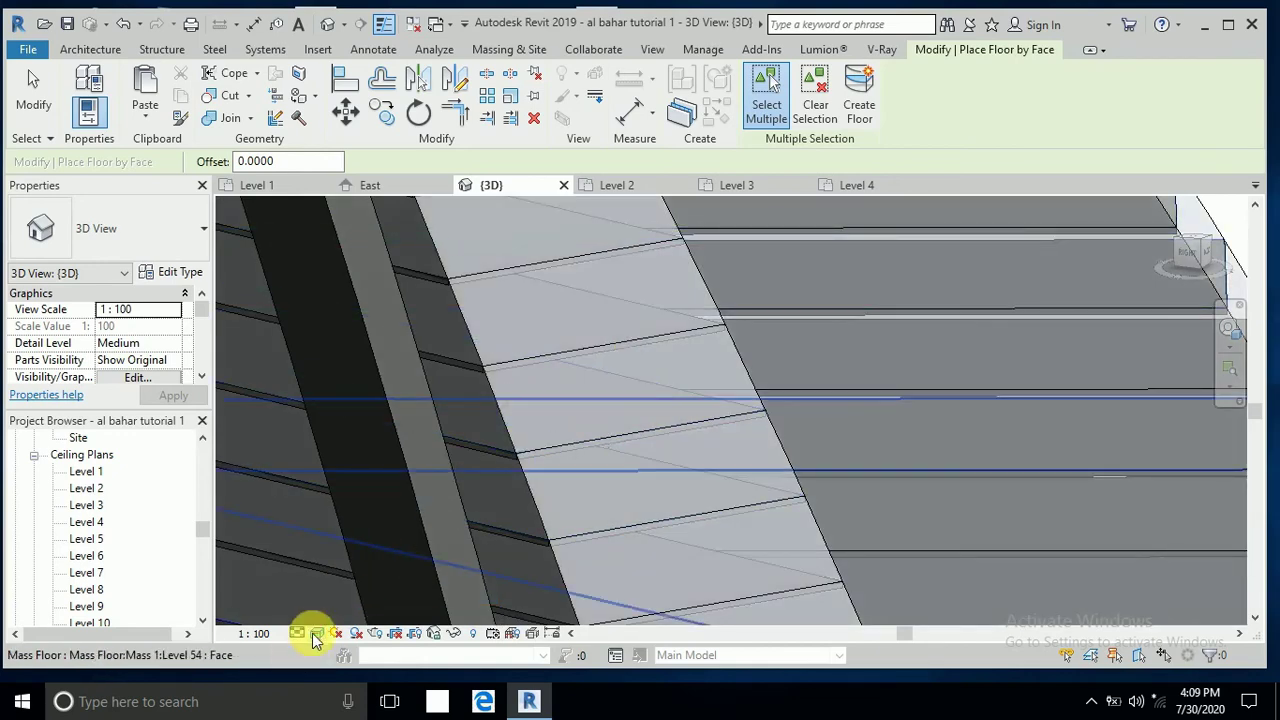
click(316, 633)
click(331, 555)
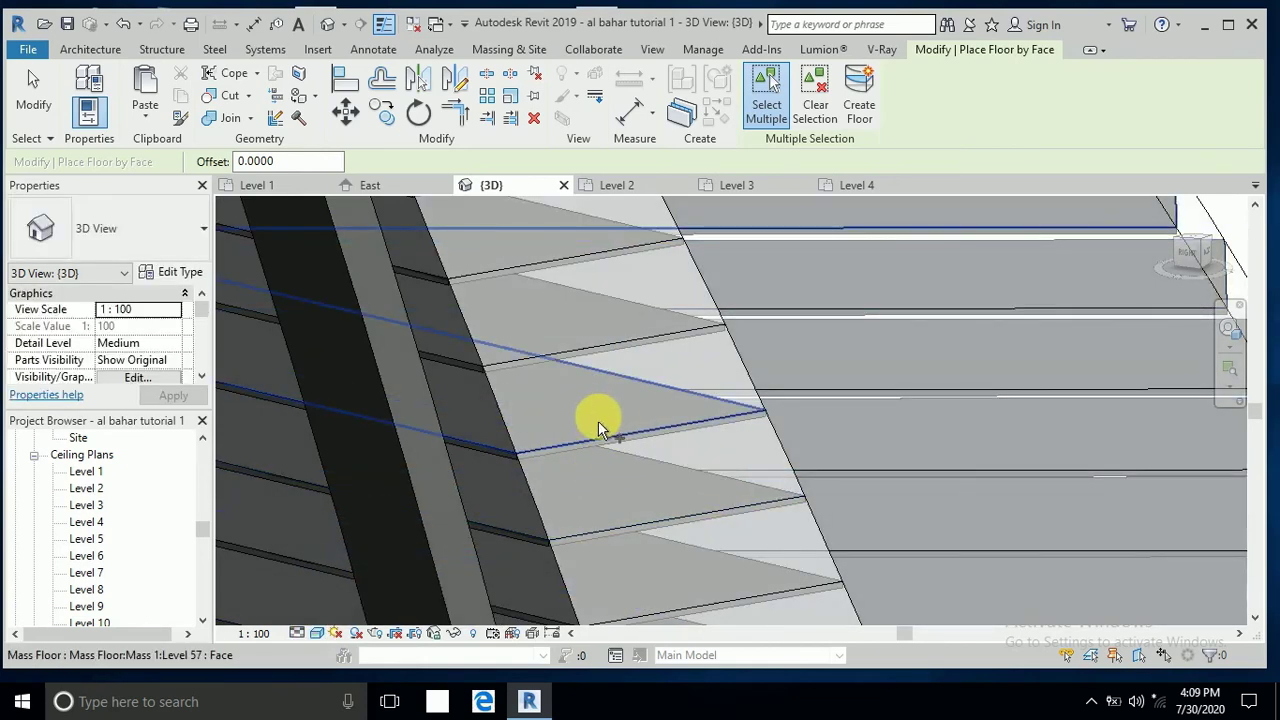
Examine the floor slabs along the curved facade, end the Floor by Face command, and review the whole tower.
shift+middle_drag(543, 371, 840, 333)
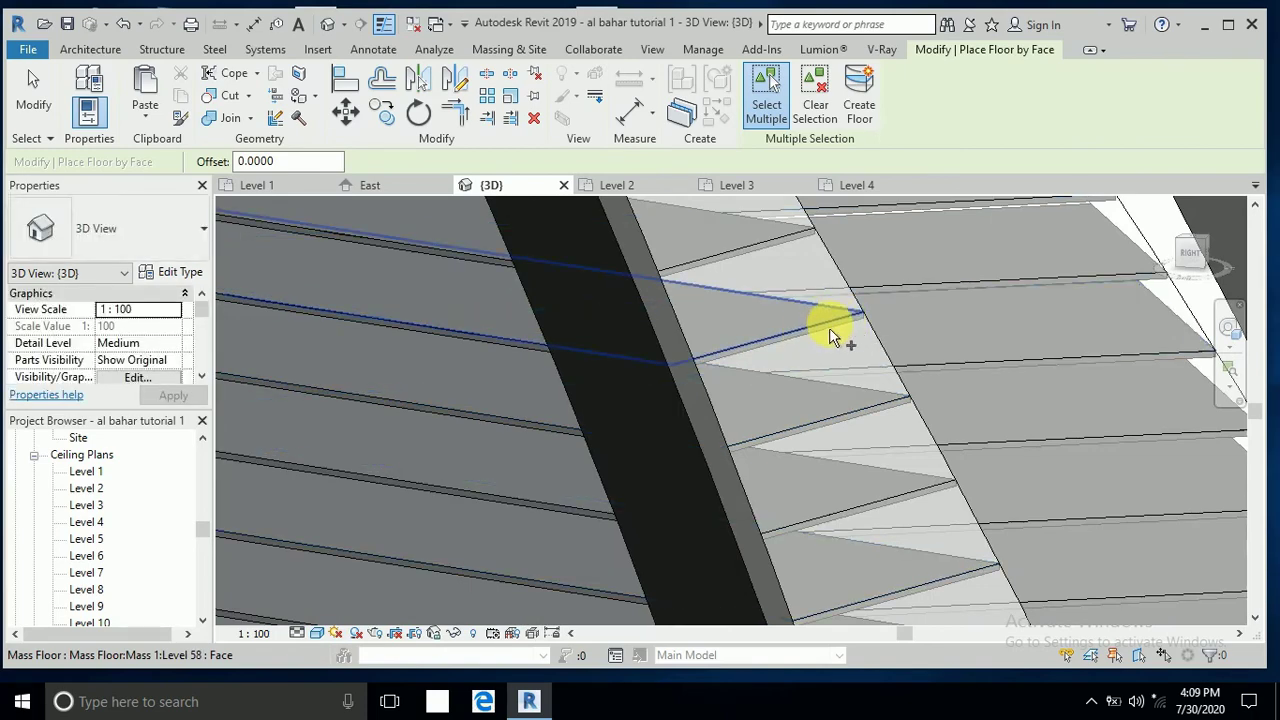
scroll(796, 372, down, 3)
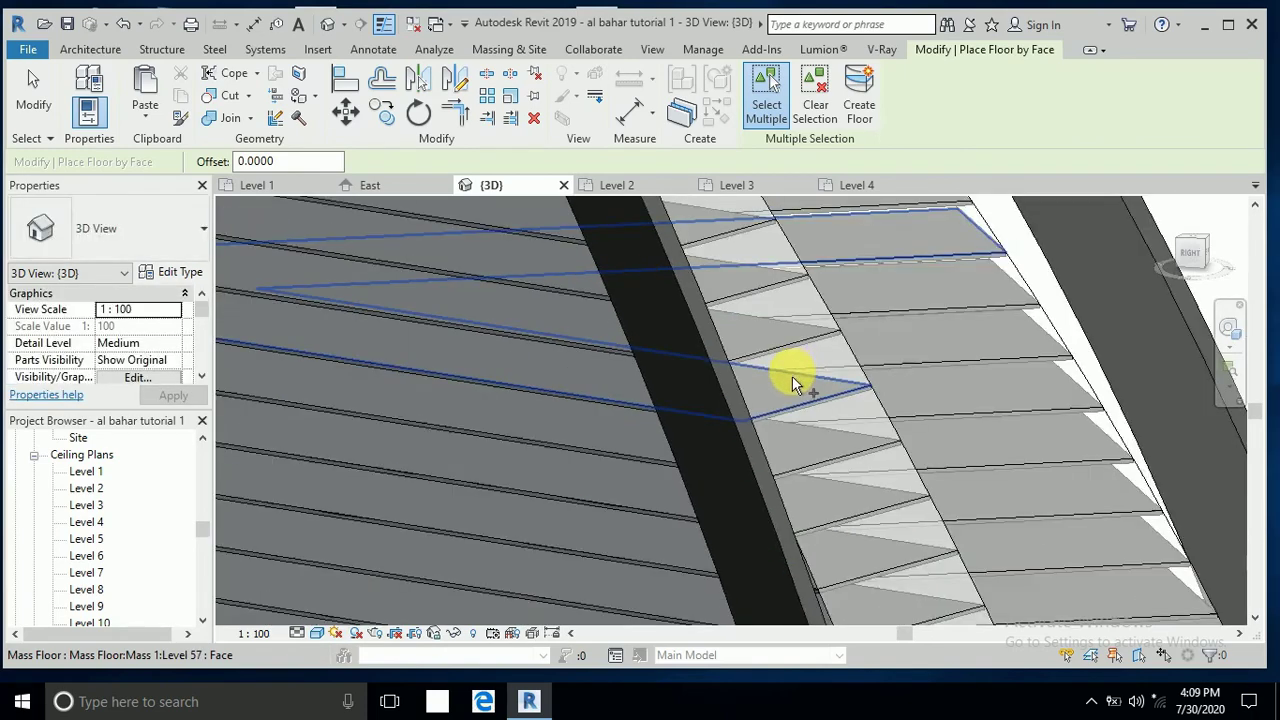
scroll(792, 376, down, 6)
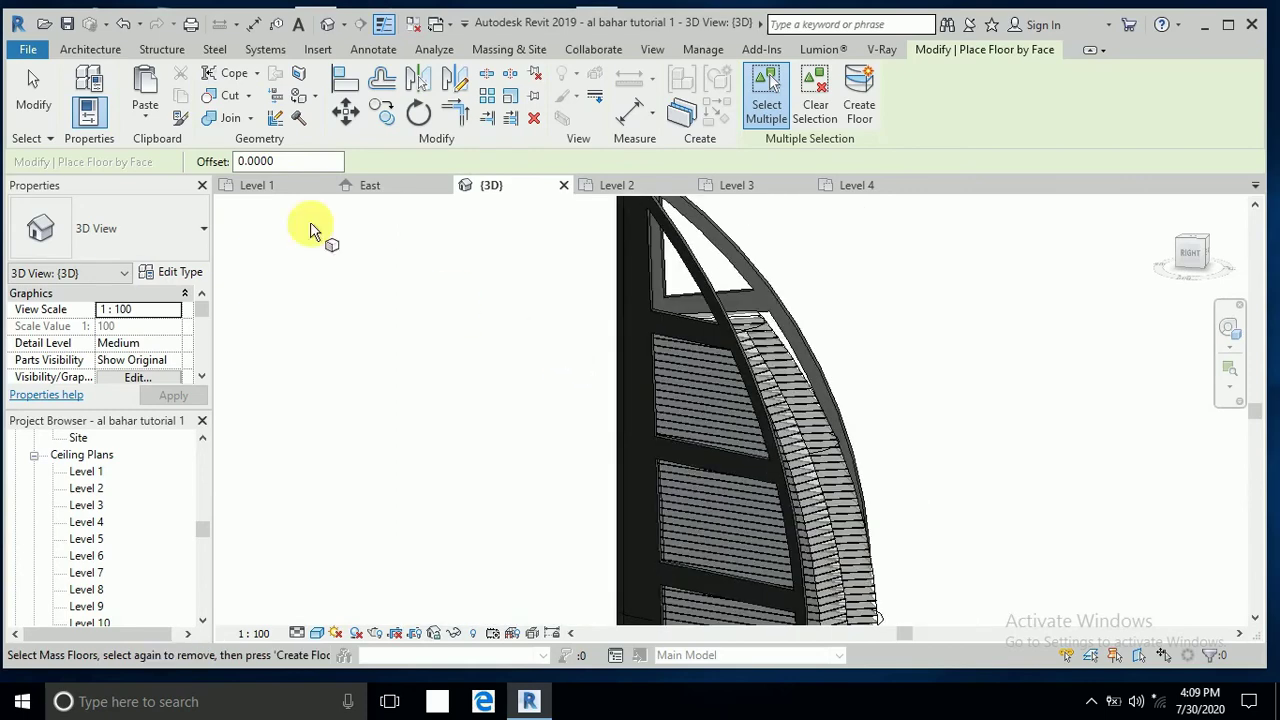
click(33, 92)
scroll(470, 386, down, 4)
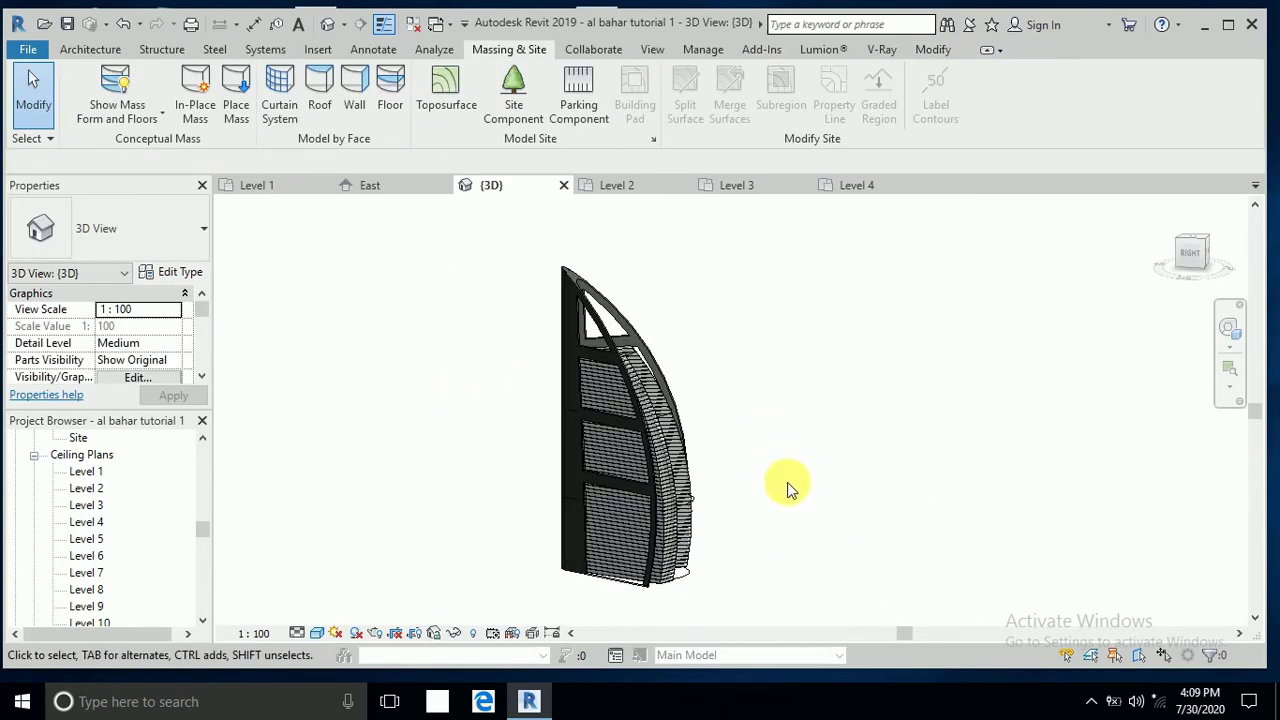
shift+middle_drag(789, 486, 902, 505)
scroll(656, 536, up, 2)
scroll(757, 534, down, 2)
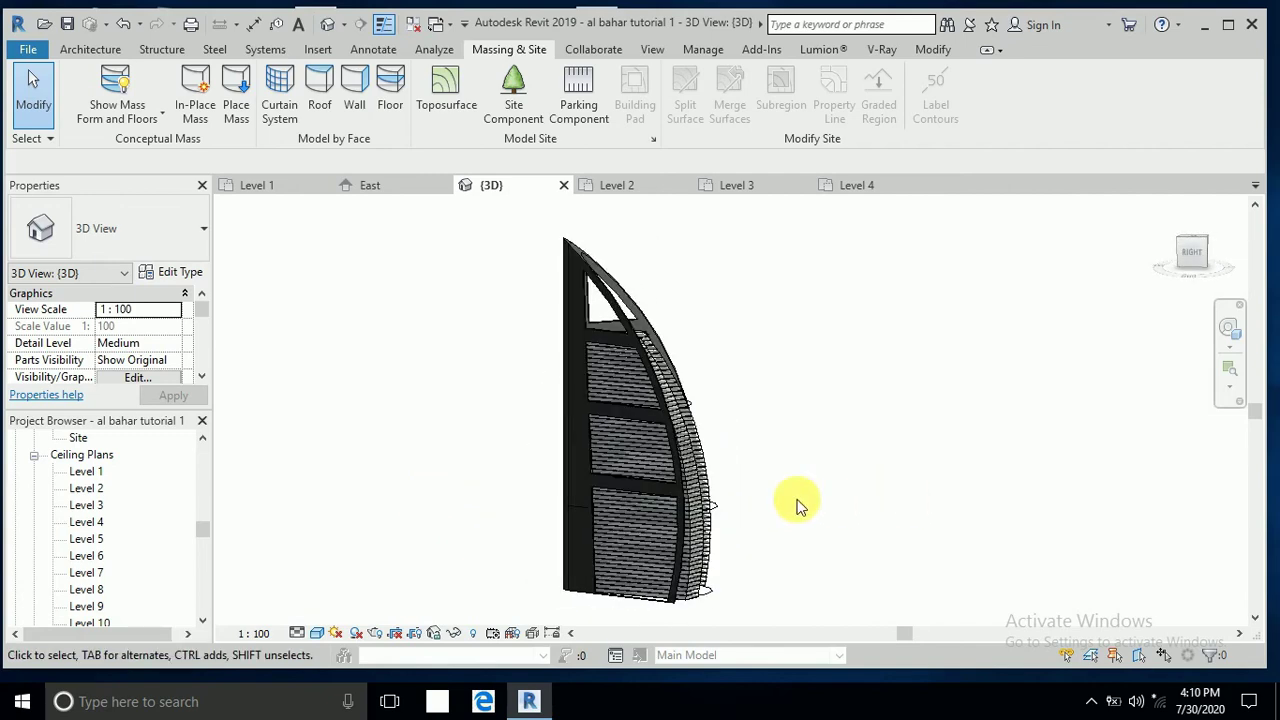